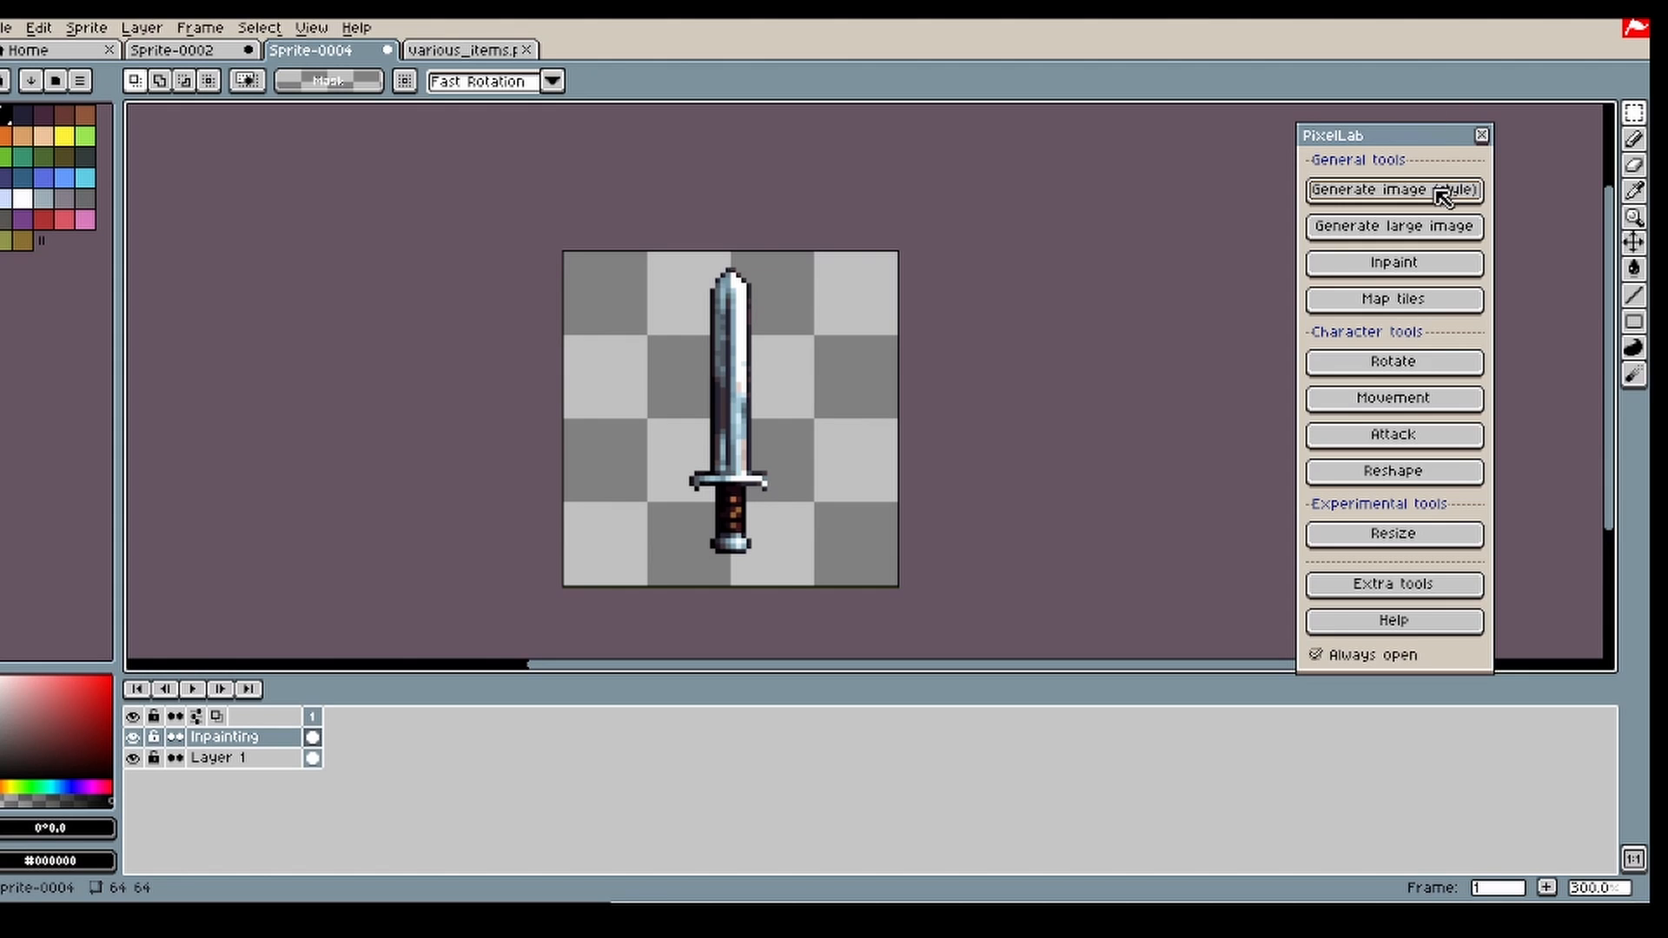
Step: Set up a style-guided image generation with the sword as style image and the description "breastplate armor"
left_click(1438, 191)
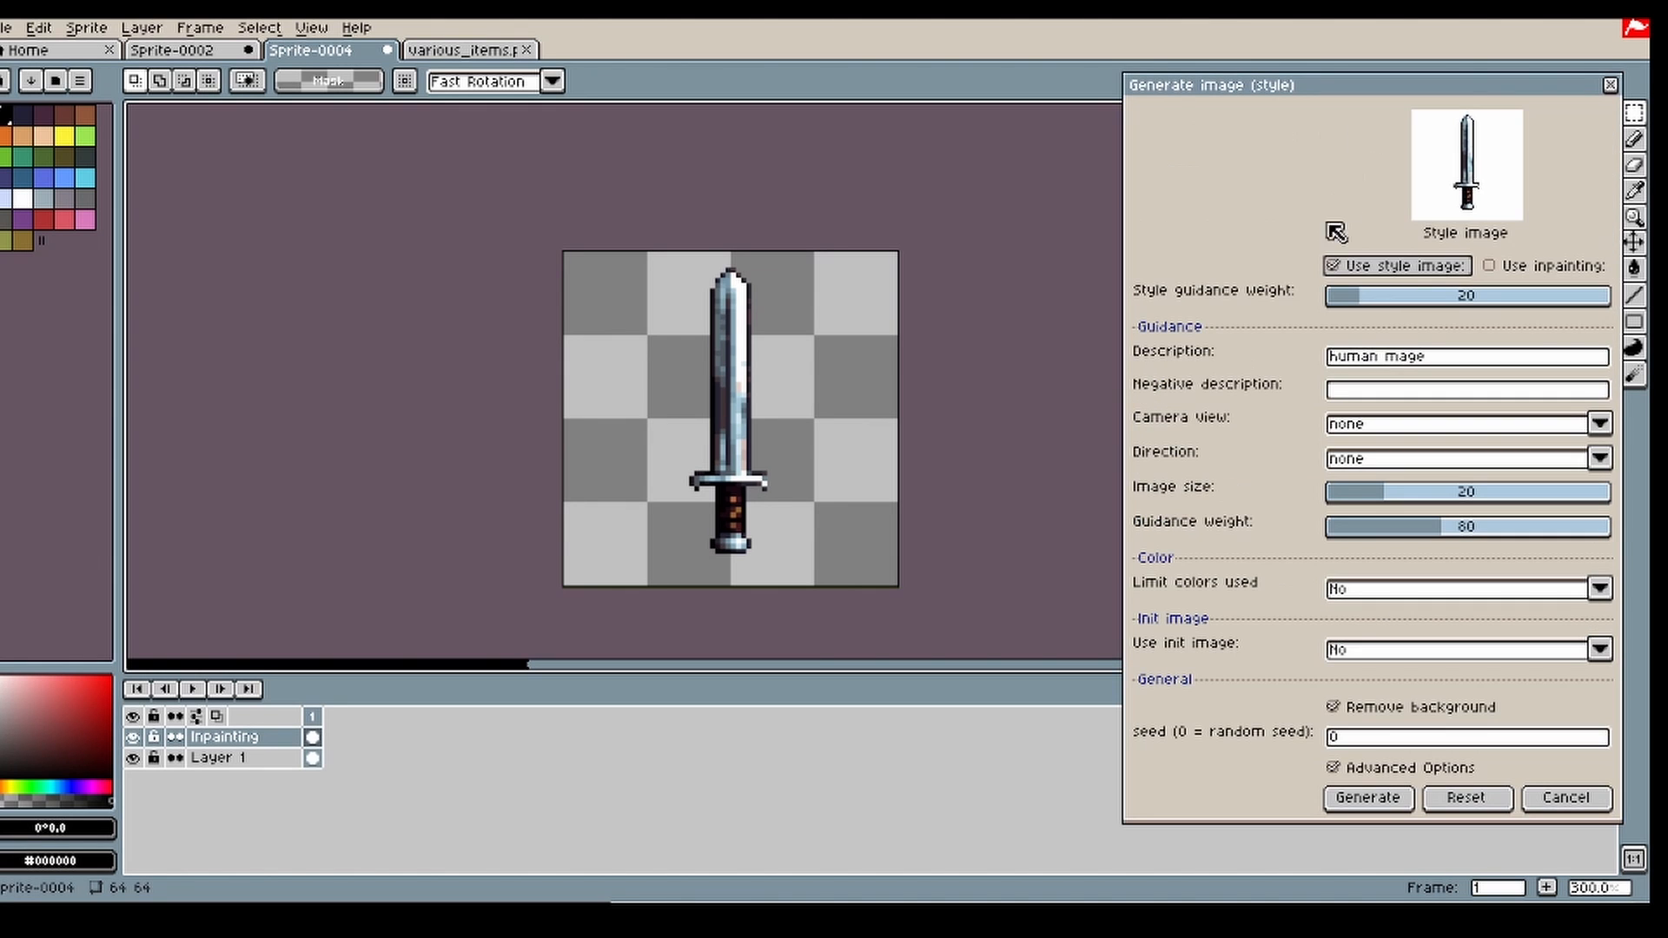
left_click_drag(1481, 100, 1412, 98)
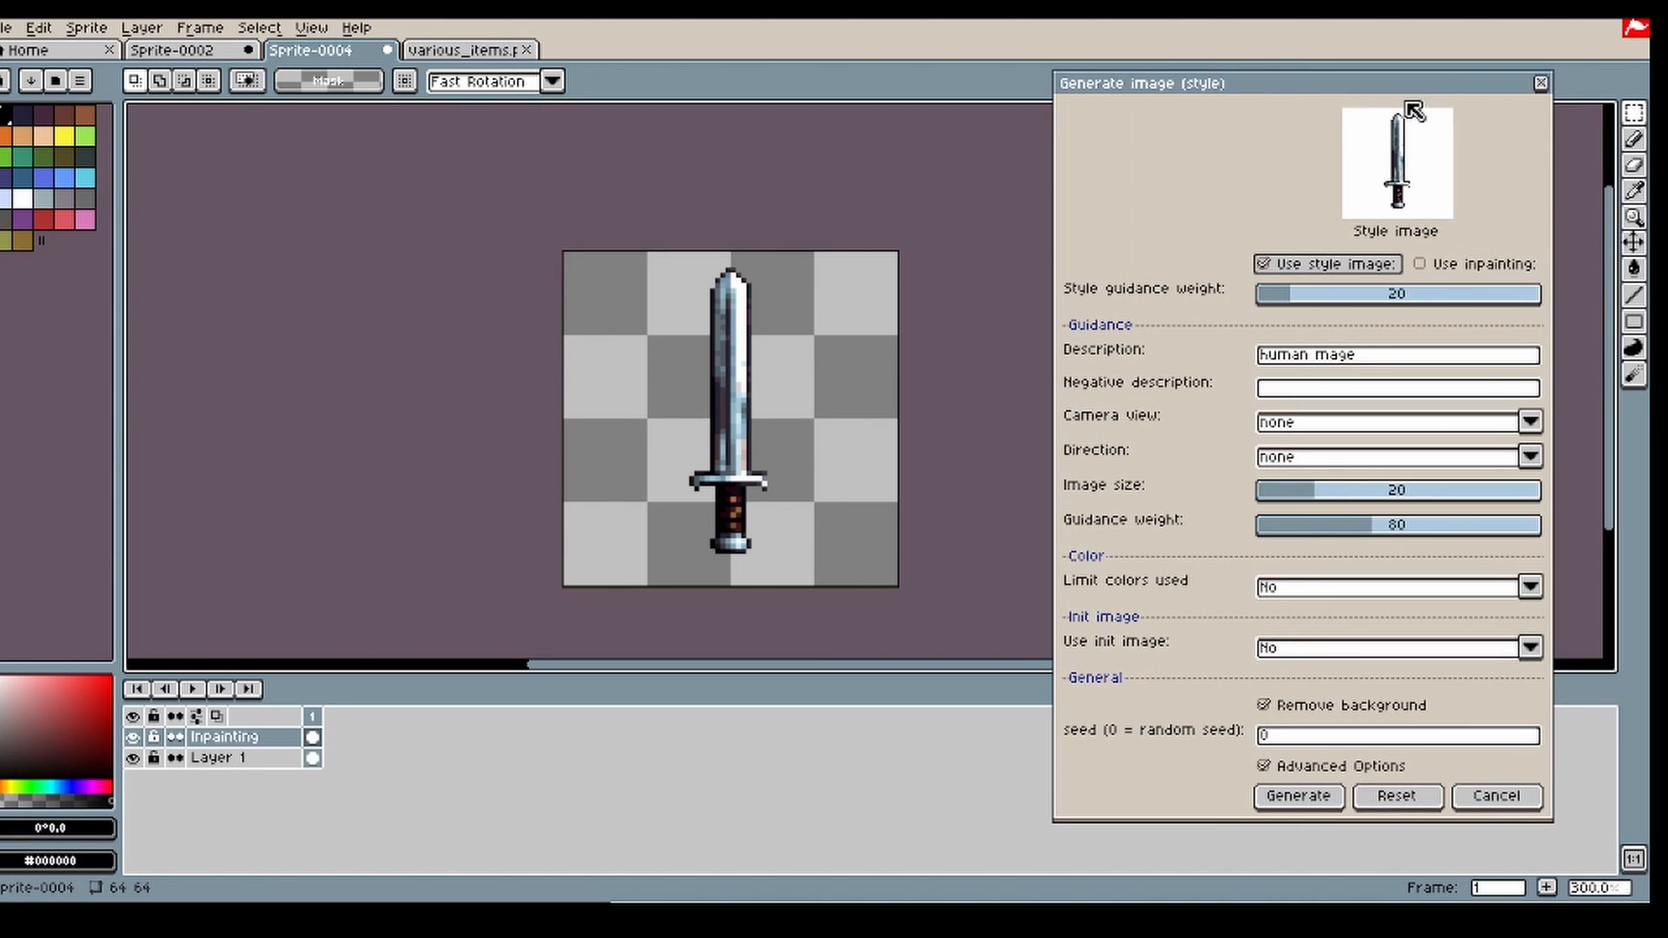
left_click_drag(545, 234, 941, 613)
left_click(960, 516)
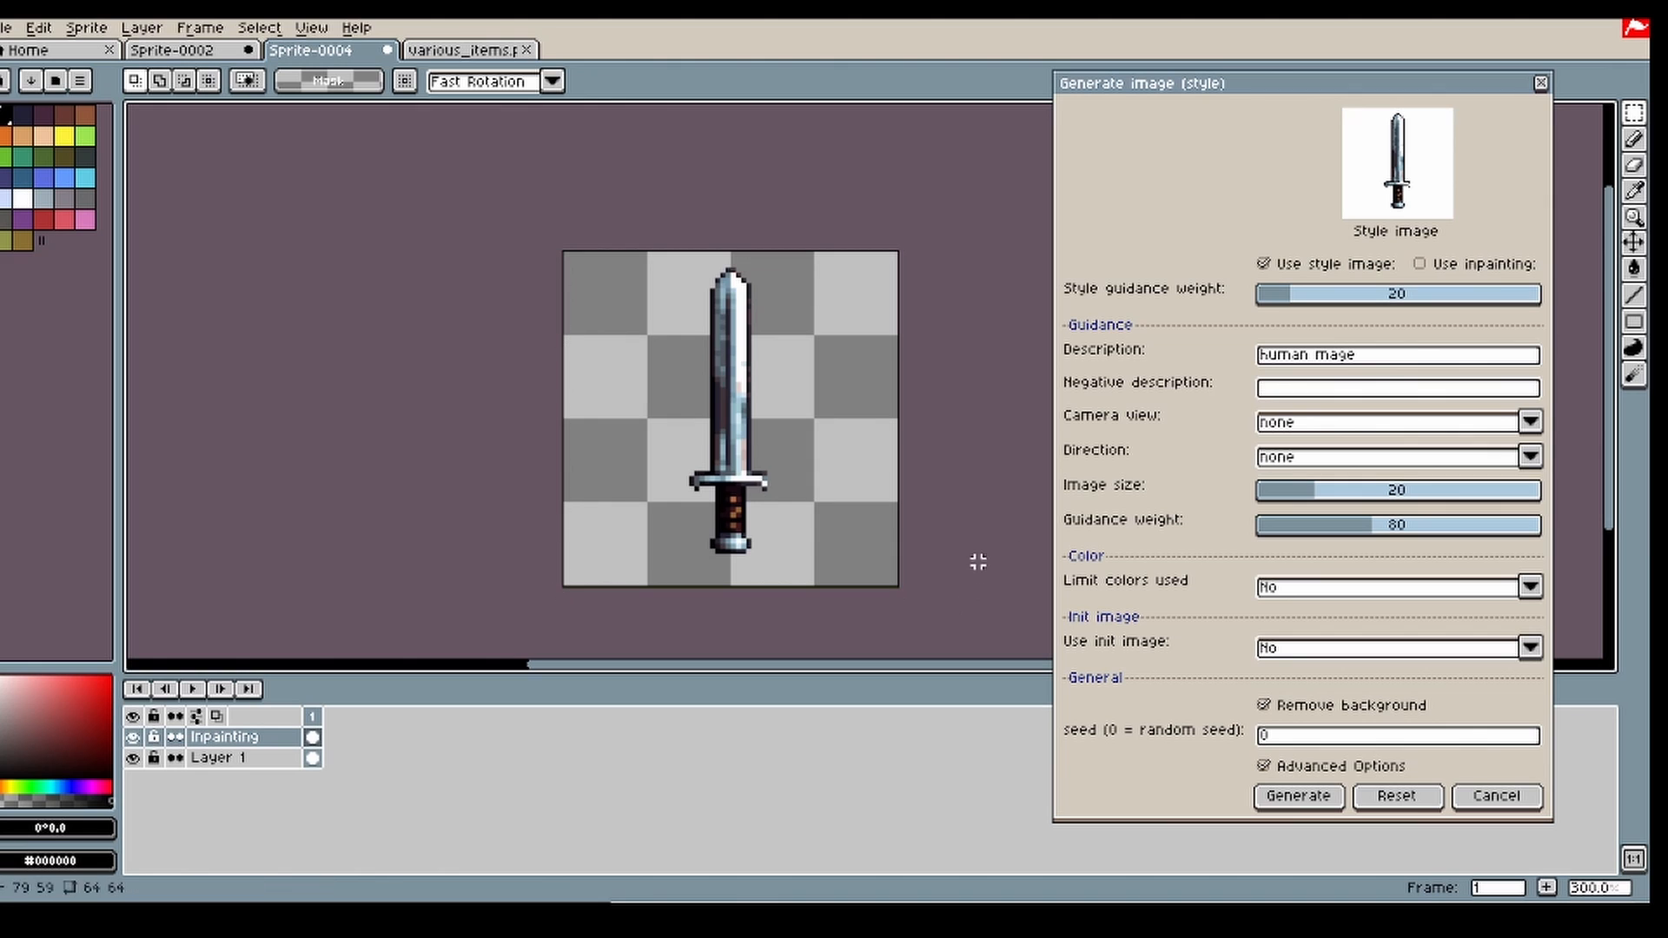
left_click_drag(1374, 360, 1254, 370)
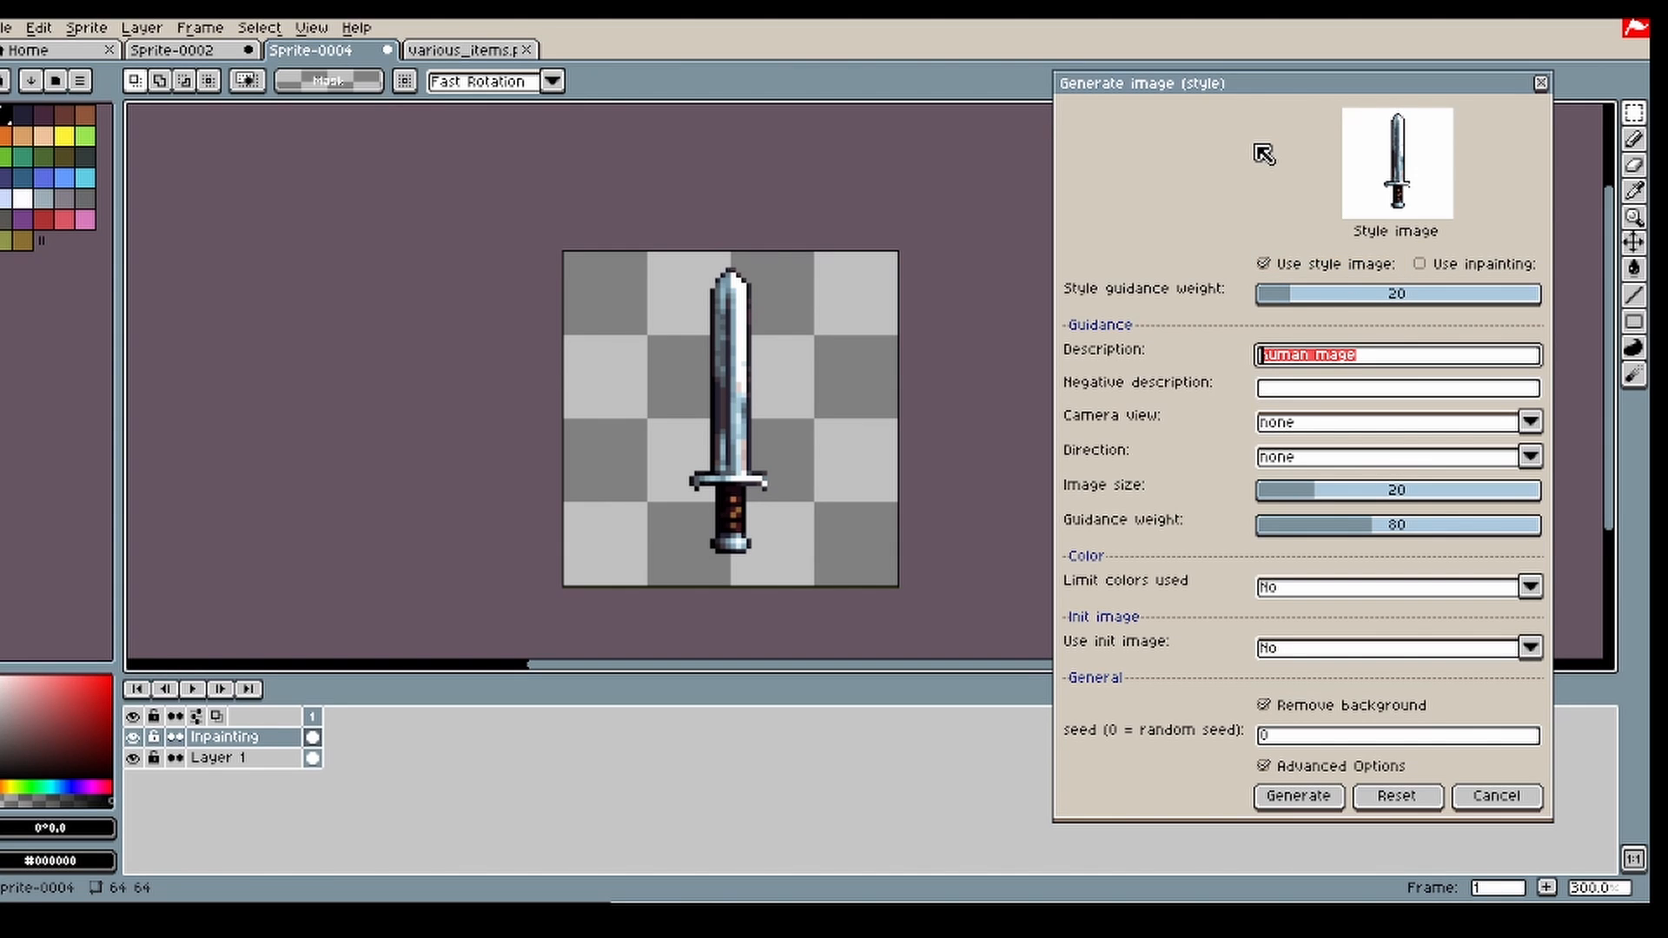
type("breastplate armor")
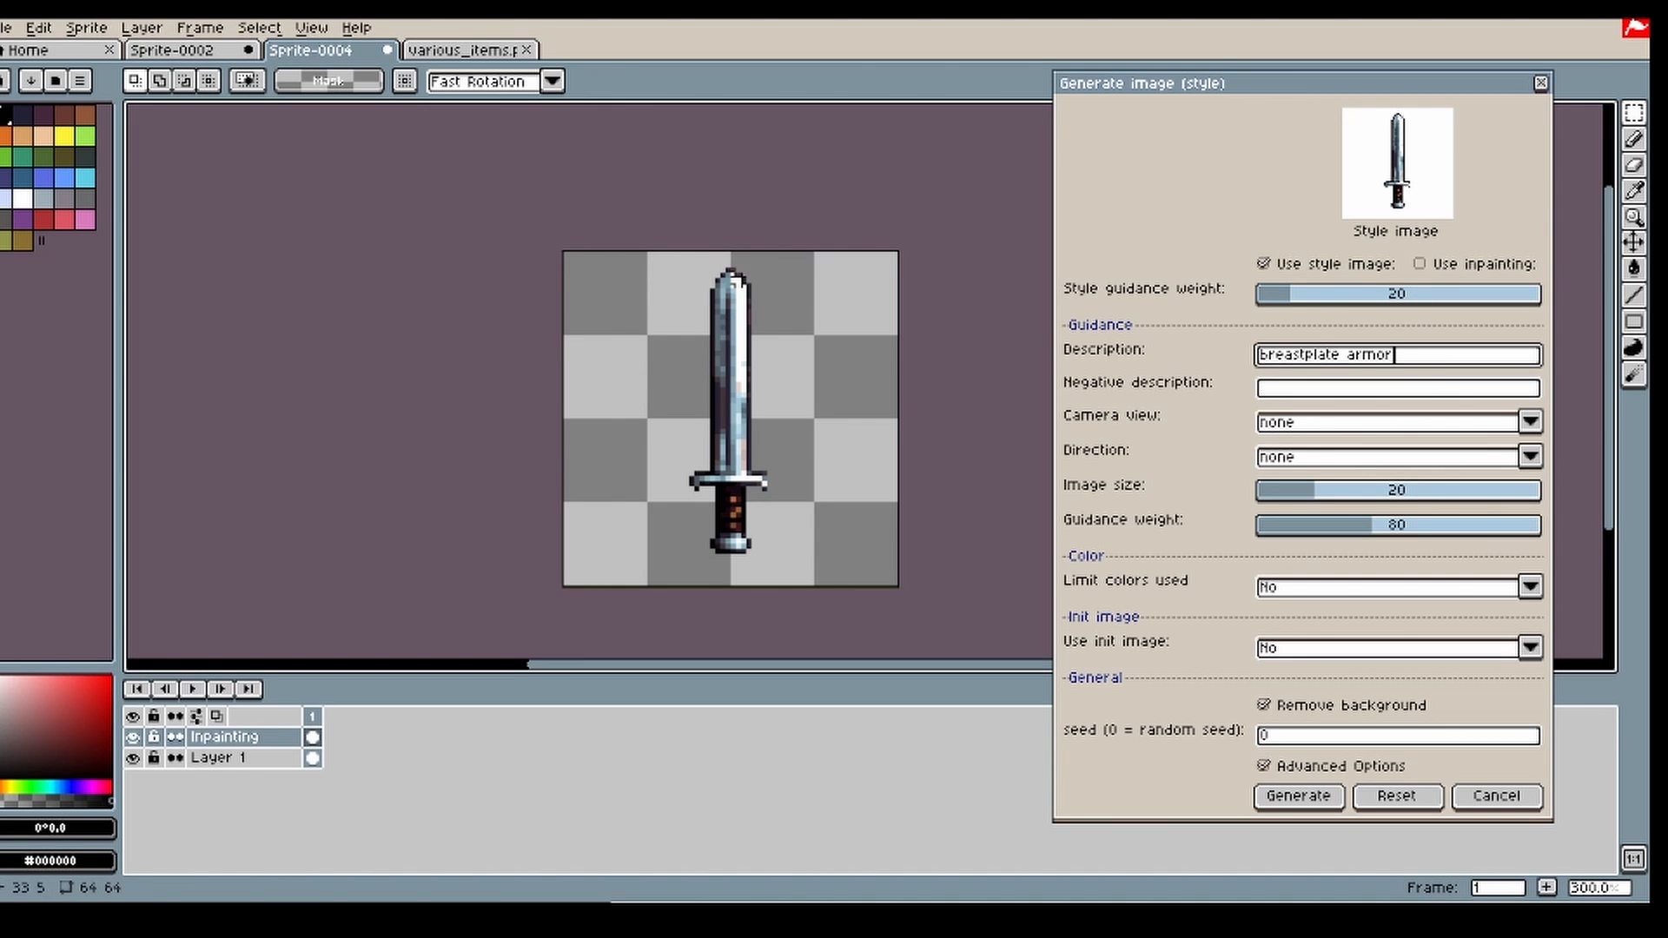
left_click_drag(916, 212, 532, 581)
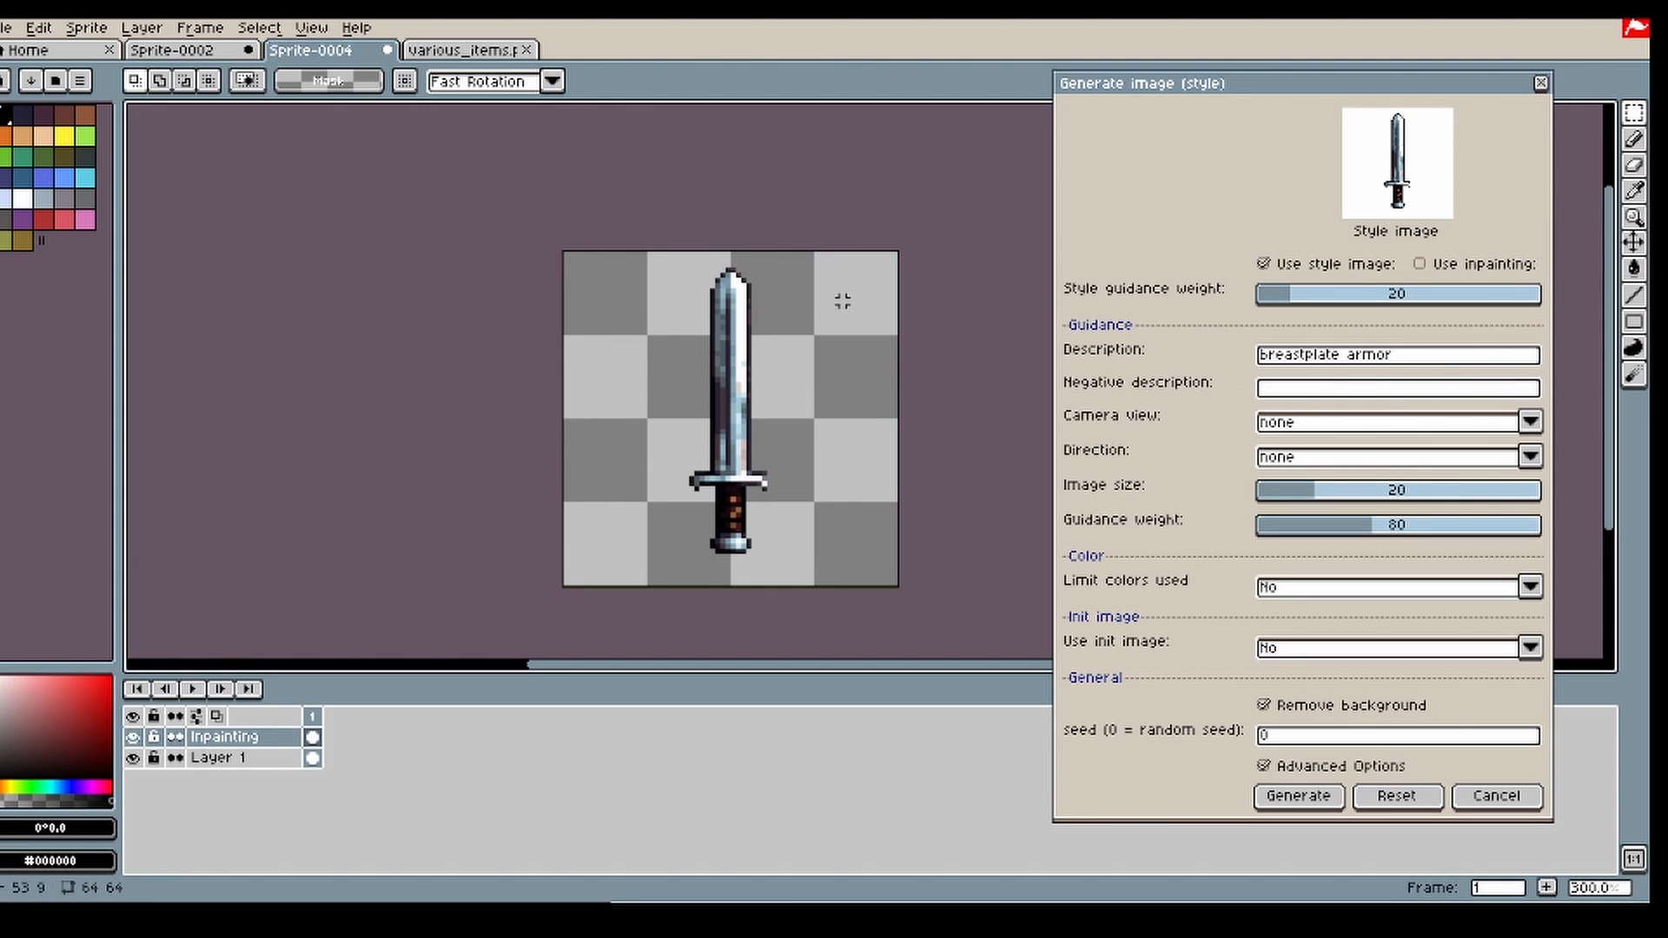
left_click_drag(813, 250, 675, 591)
left_click(979, 364)
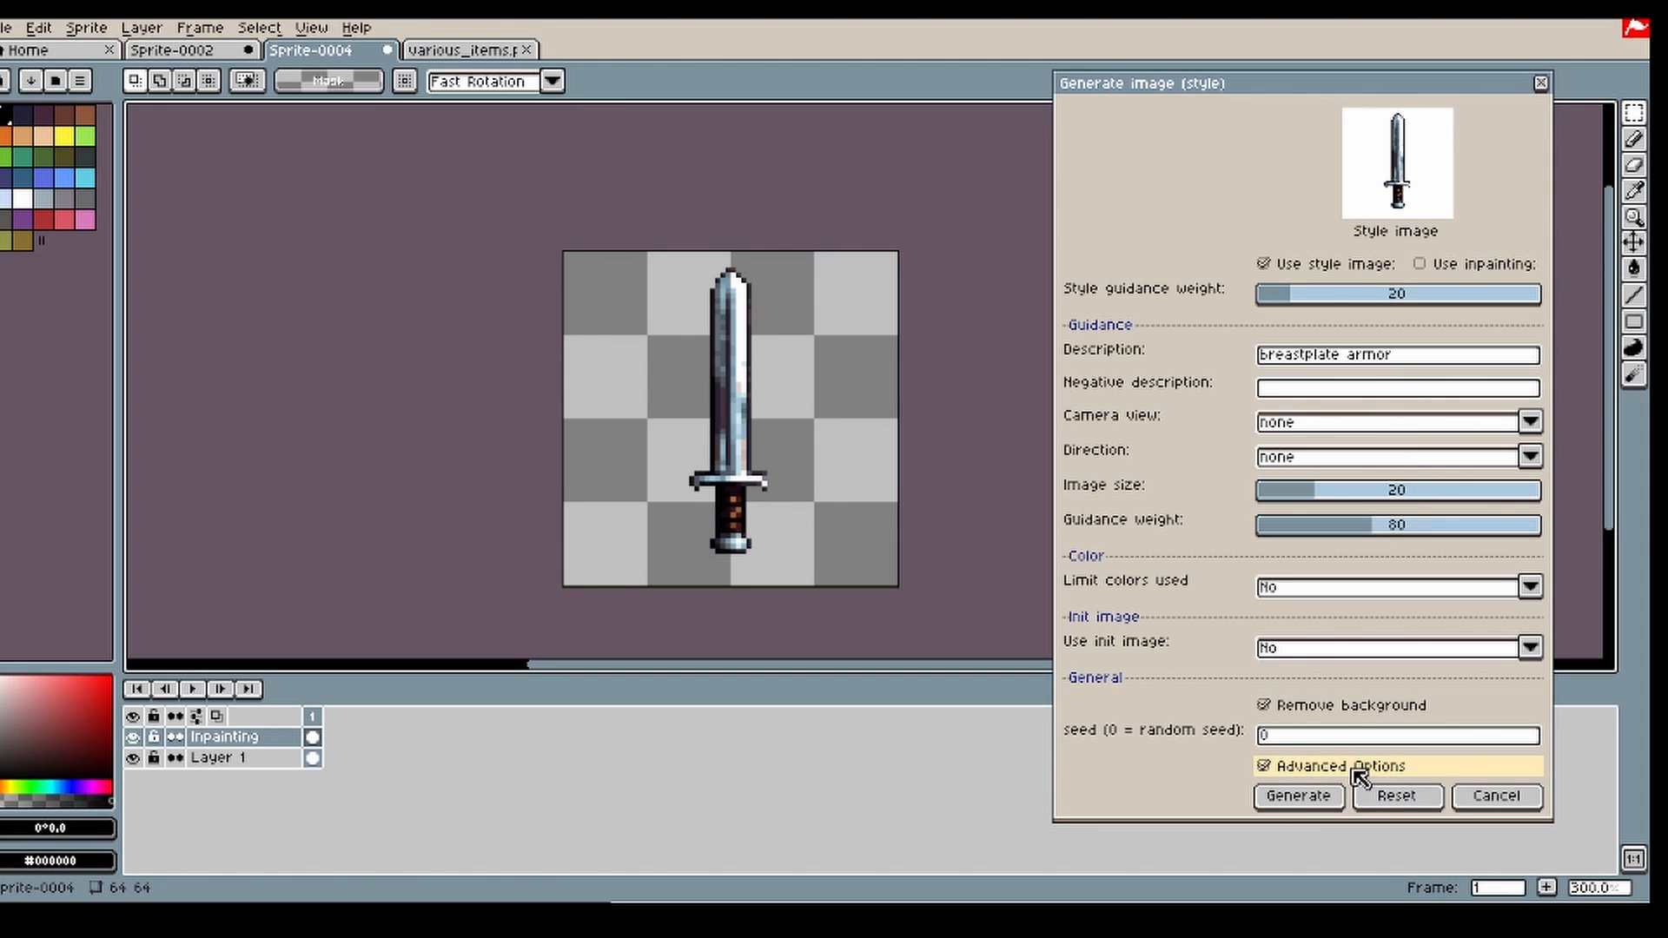
Step: Try two breastplate generations at image size 20 and delete the generated frame
left_click(1298, 795)
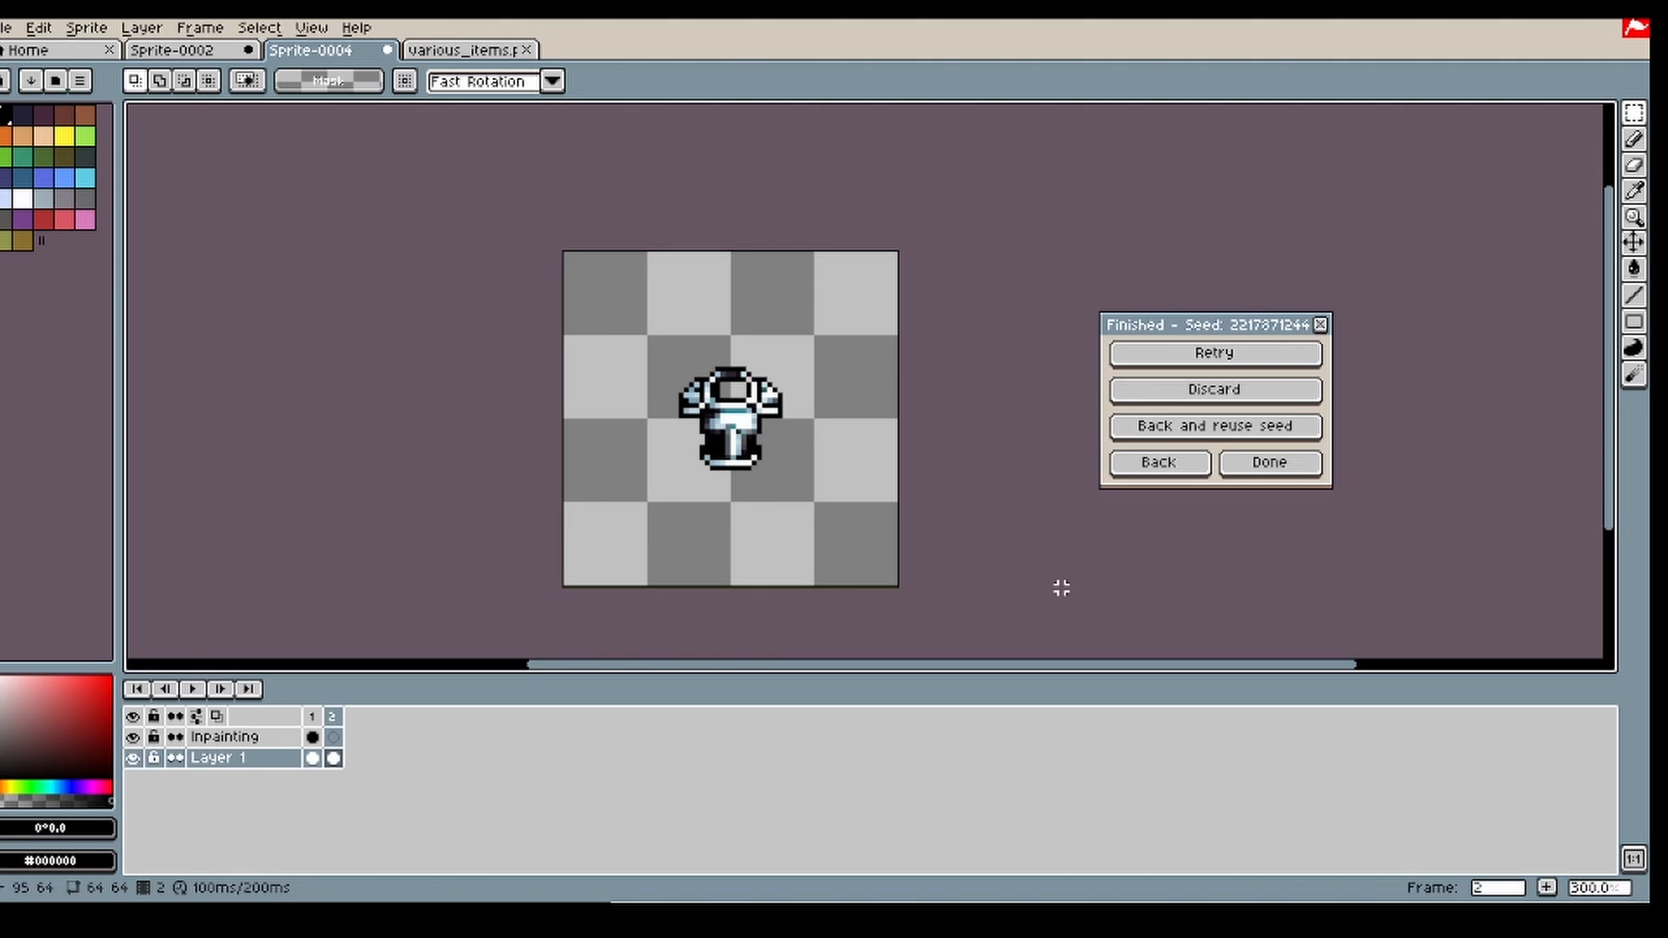
left_click(1206, 393)
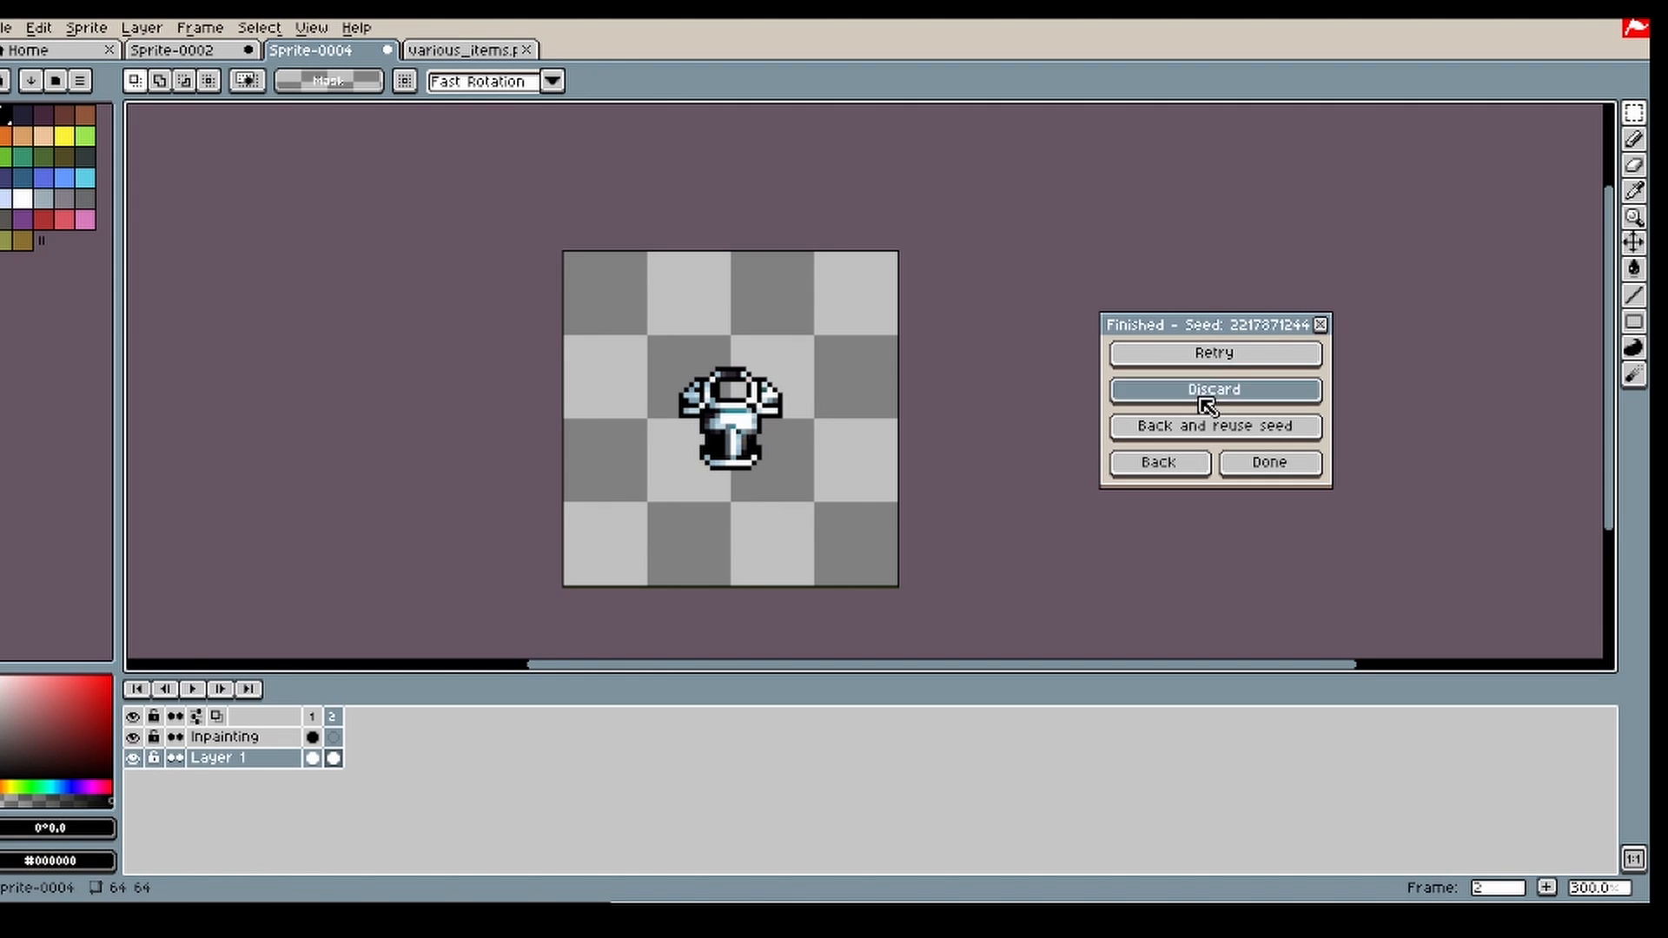
left_click(1214, 353)
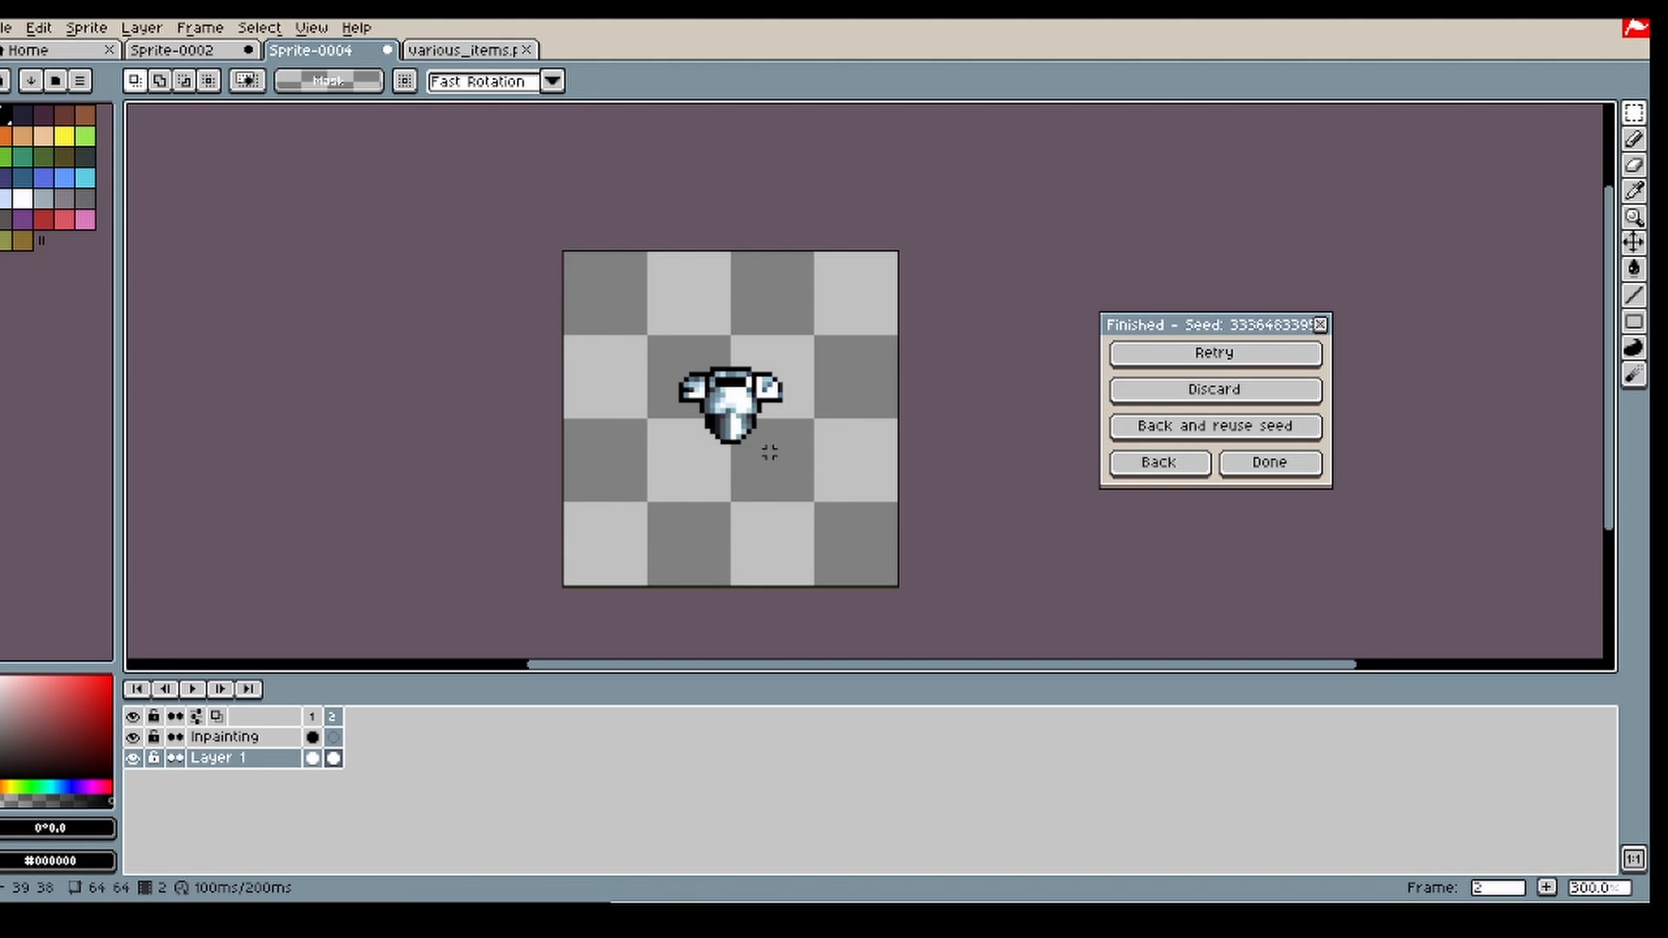
left_click(1154, 467)
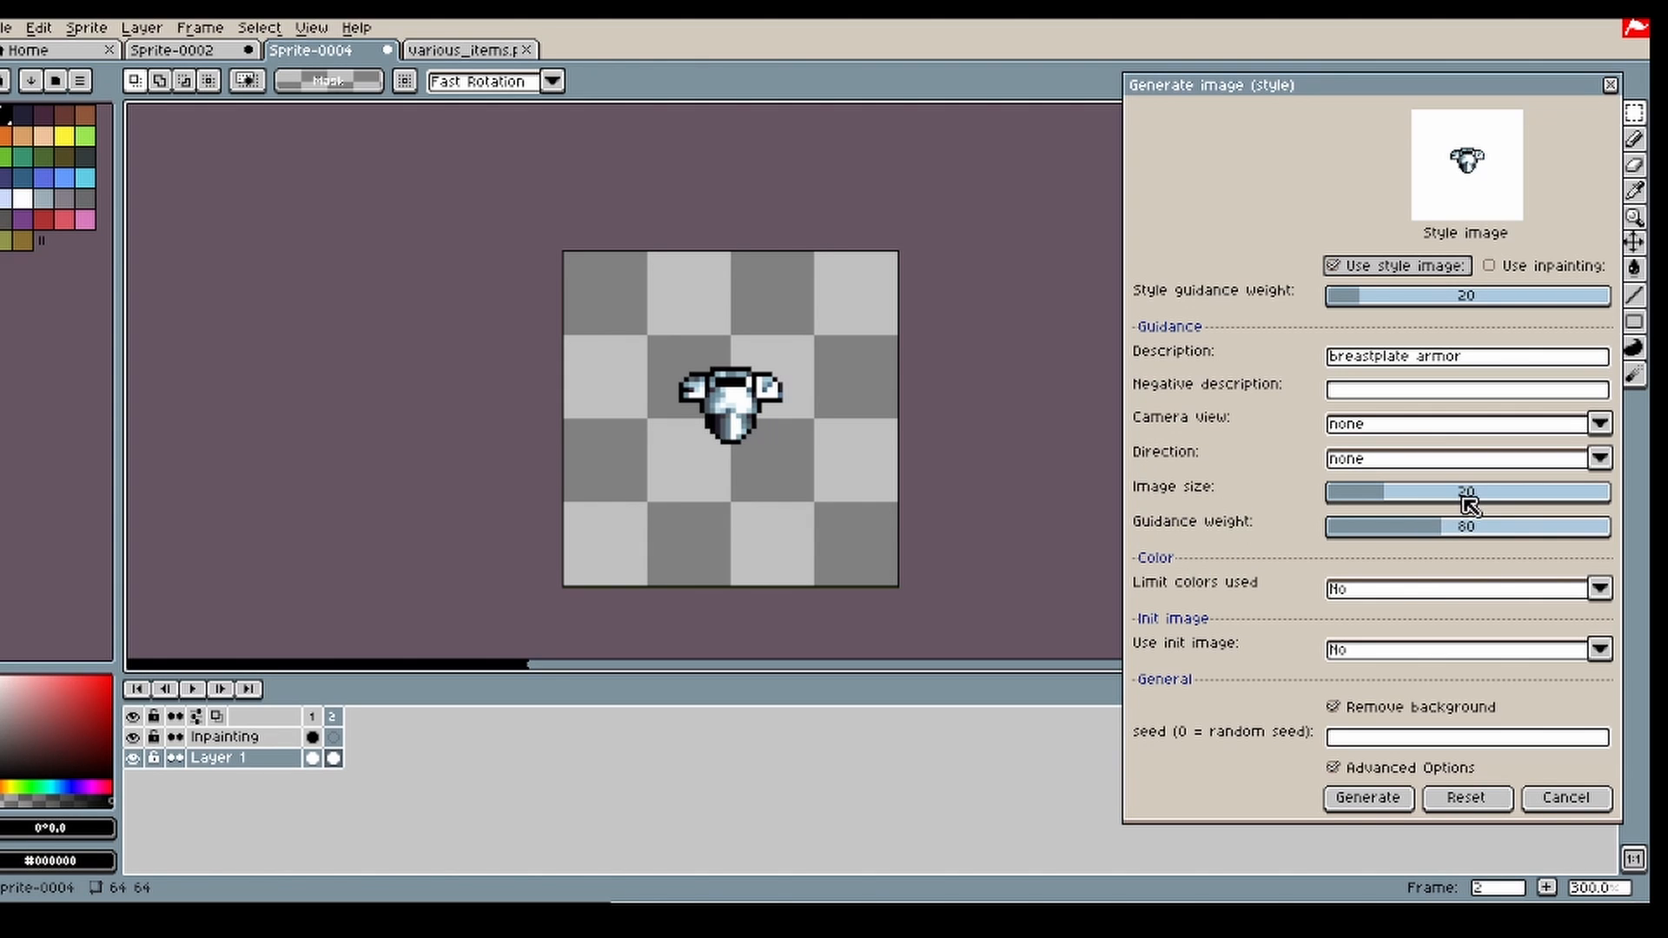
left_click(336, 718)
key("Delete")
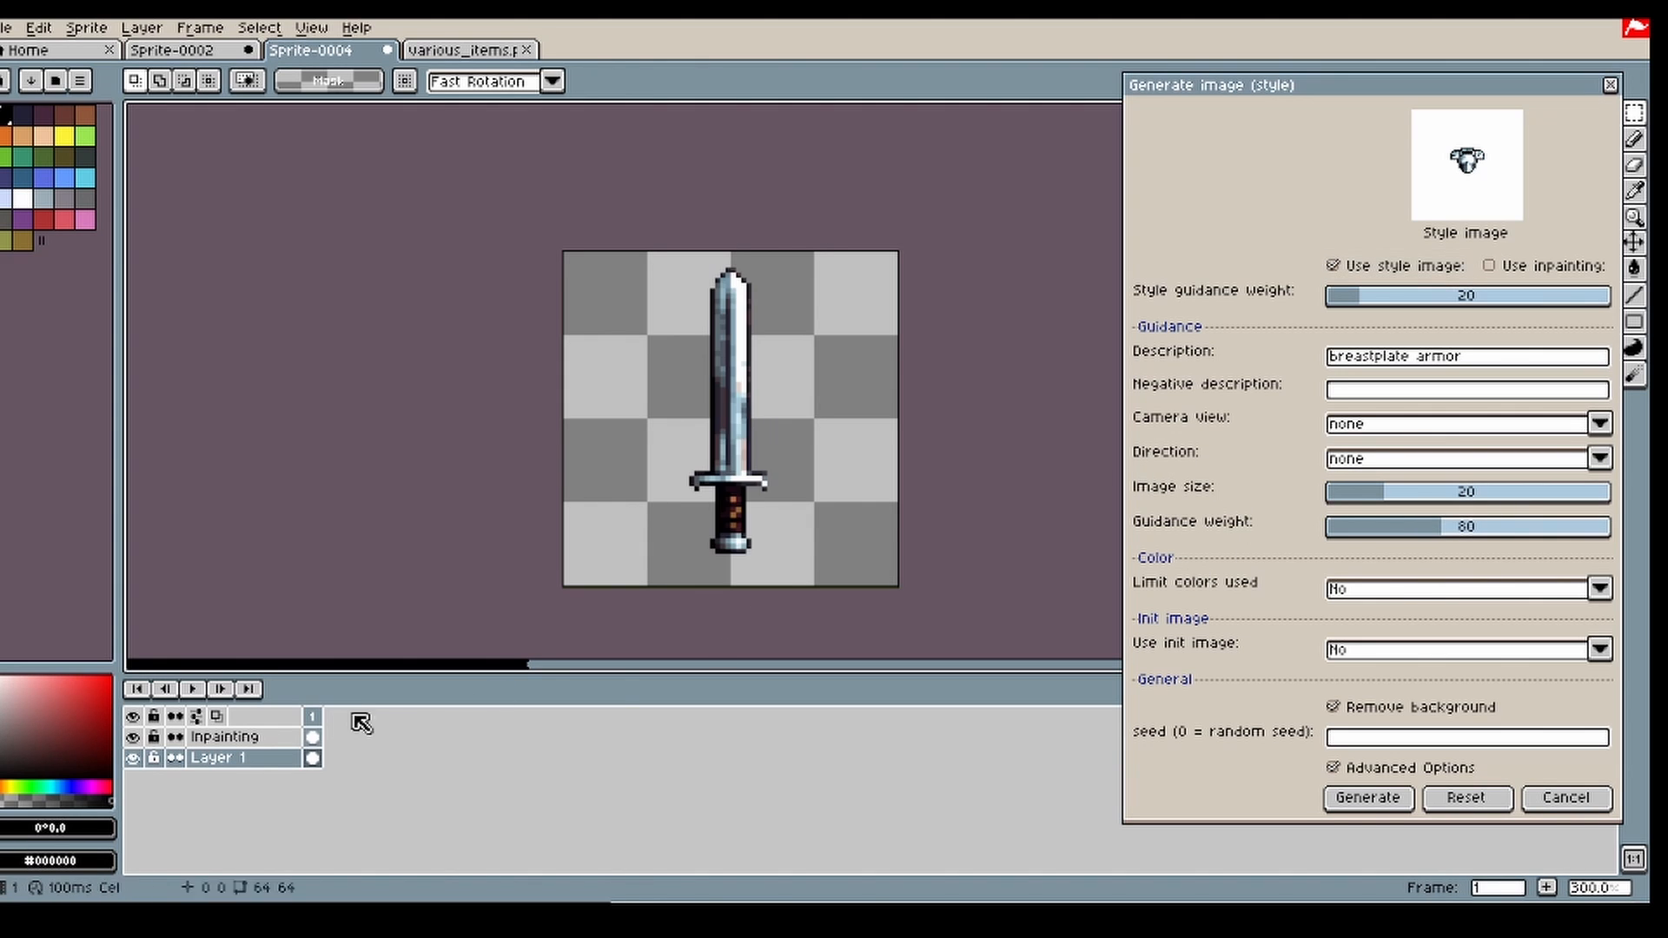
Step: Set the image size to 48 and generate the breastplate, rerolling it once
left_click_drag(1420, 491, 1508, 514)
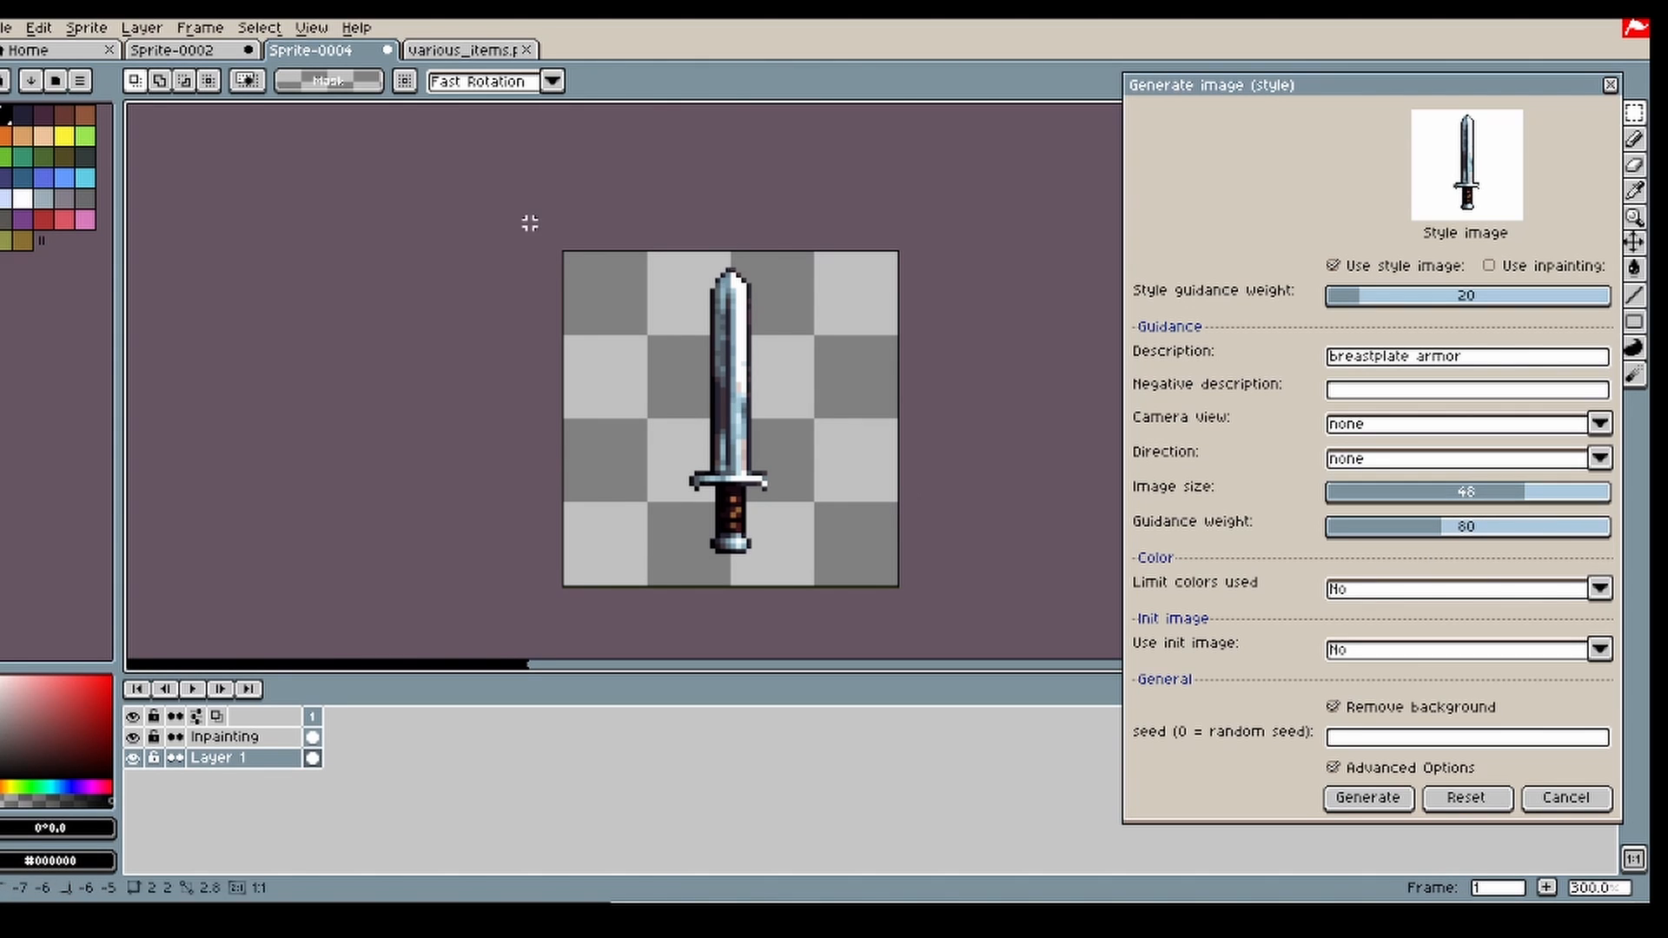
left_click(1366, 801)
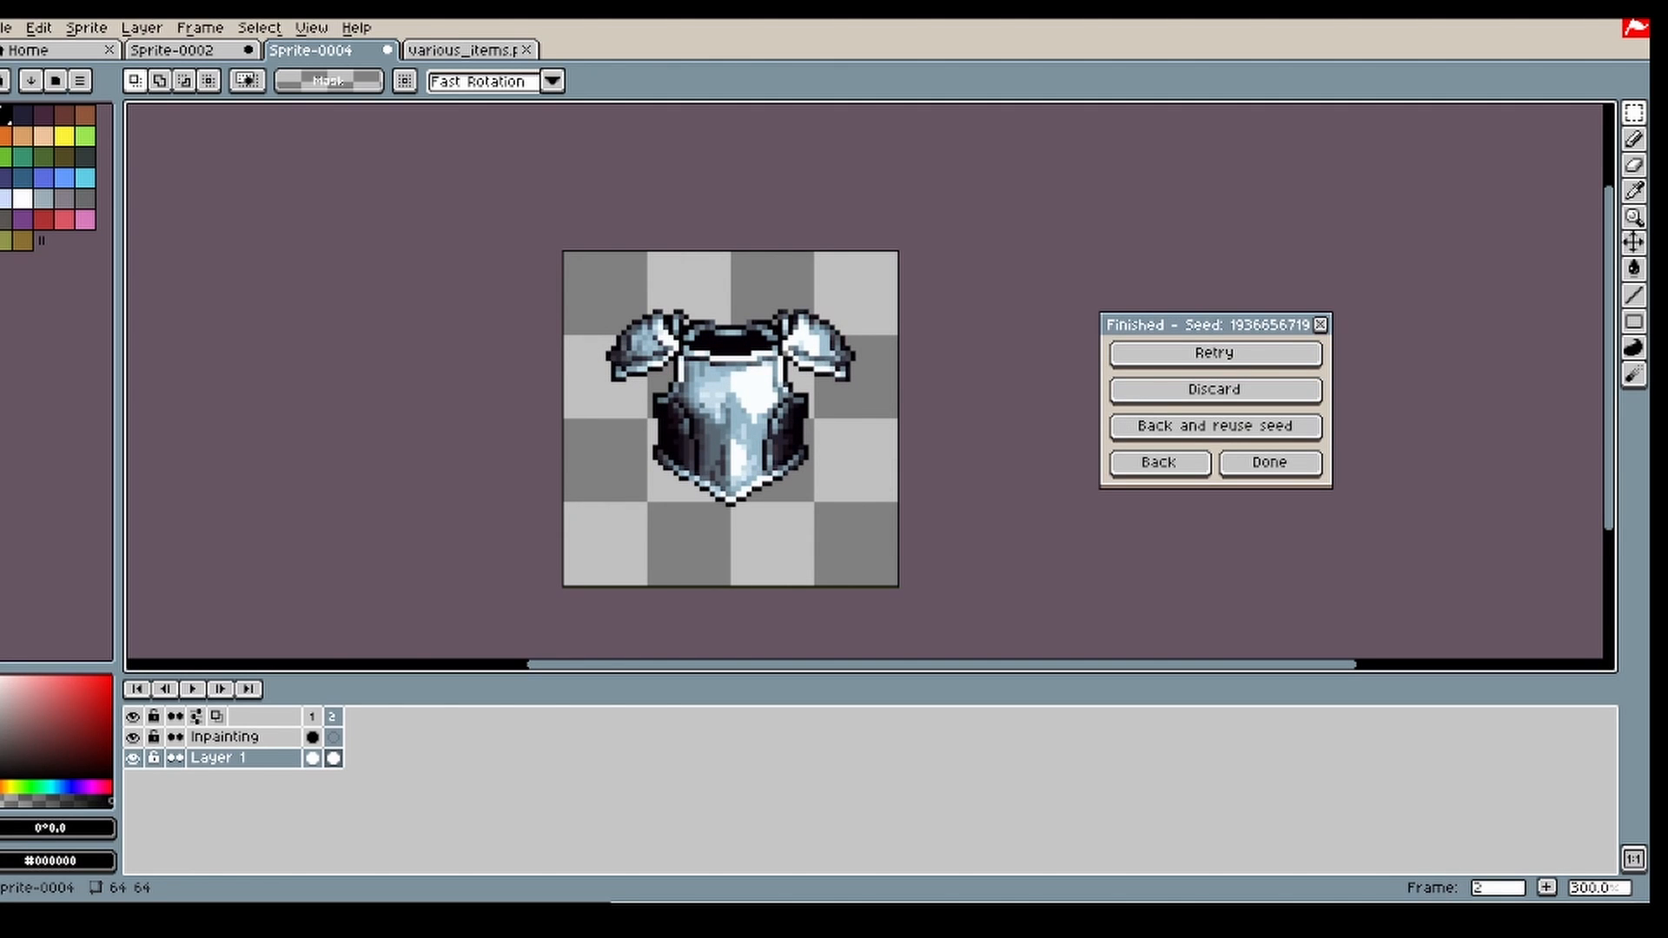
left_click(1160, 389)
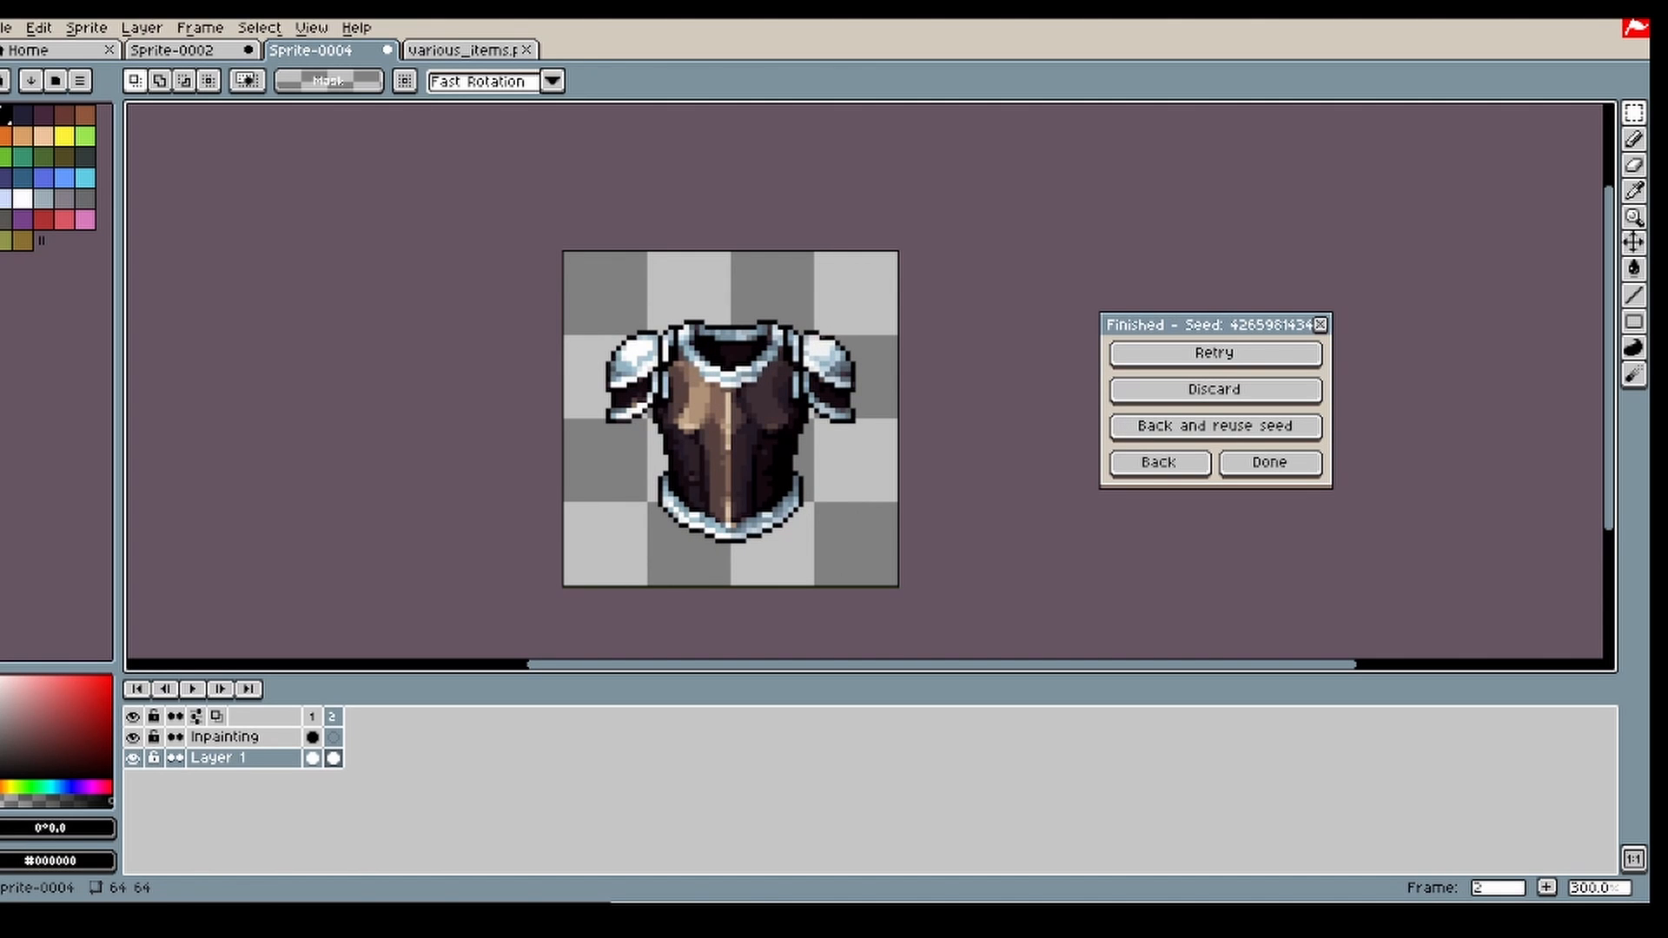
Step: Return to the generation settings and enable inpainting for the generated breastplate, keeping the sword as style image
left_click(1185, 473)
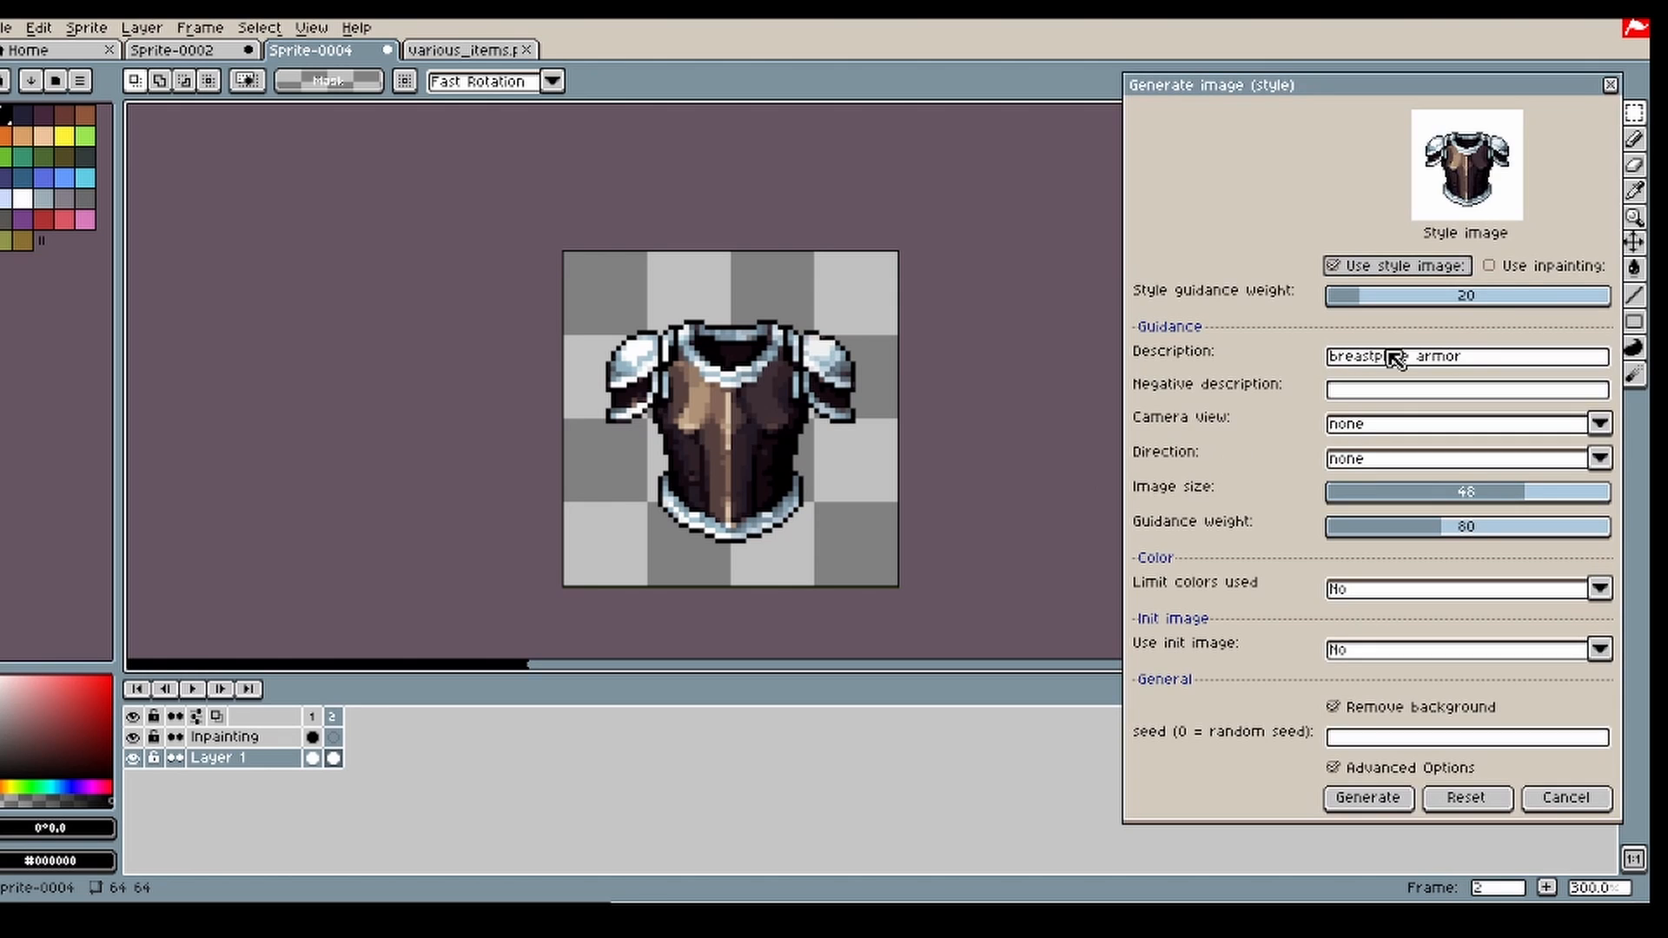
left_click_drag(1433, 101, 1322, 78)
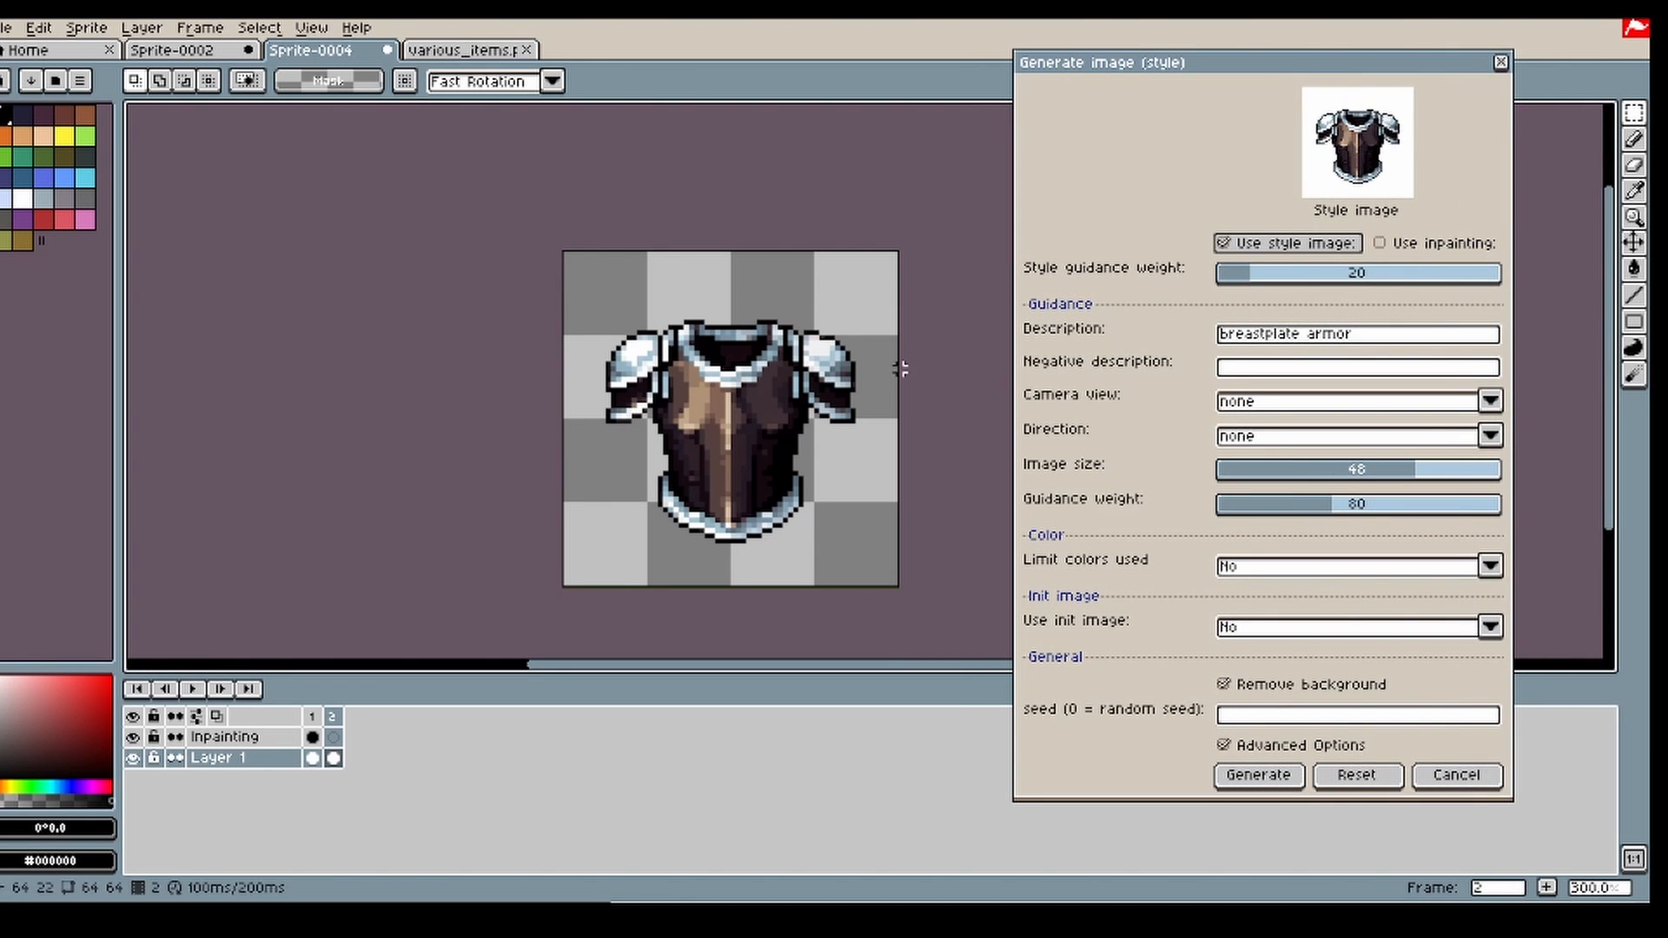
left_click(1409, 249)
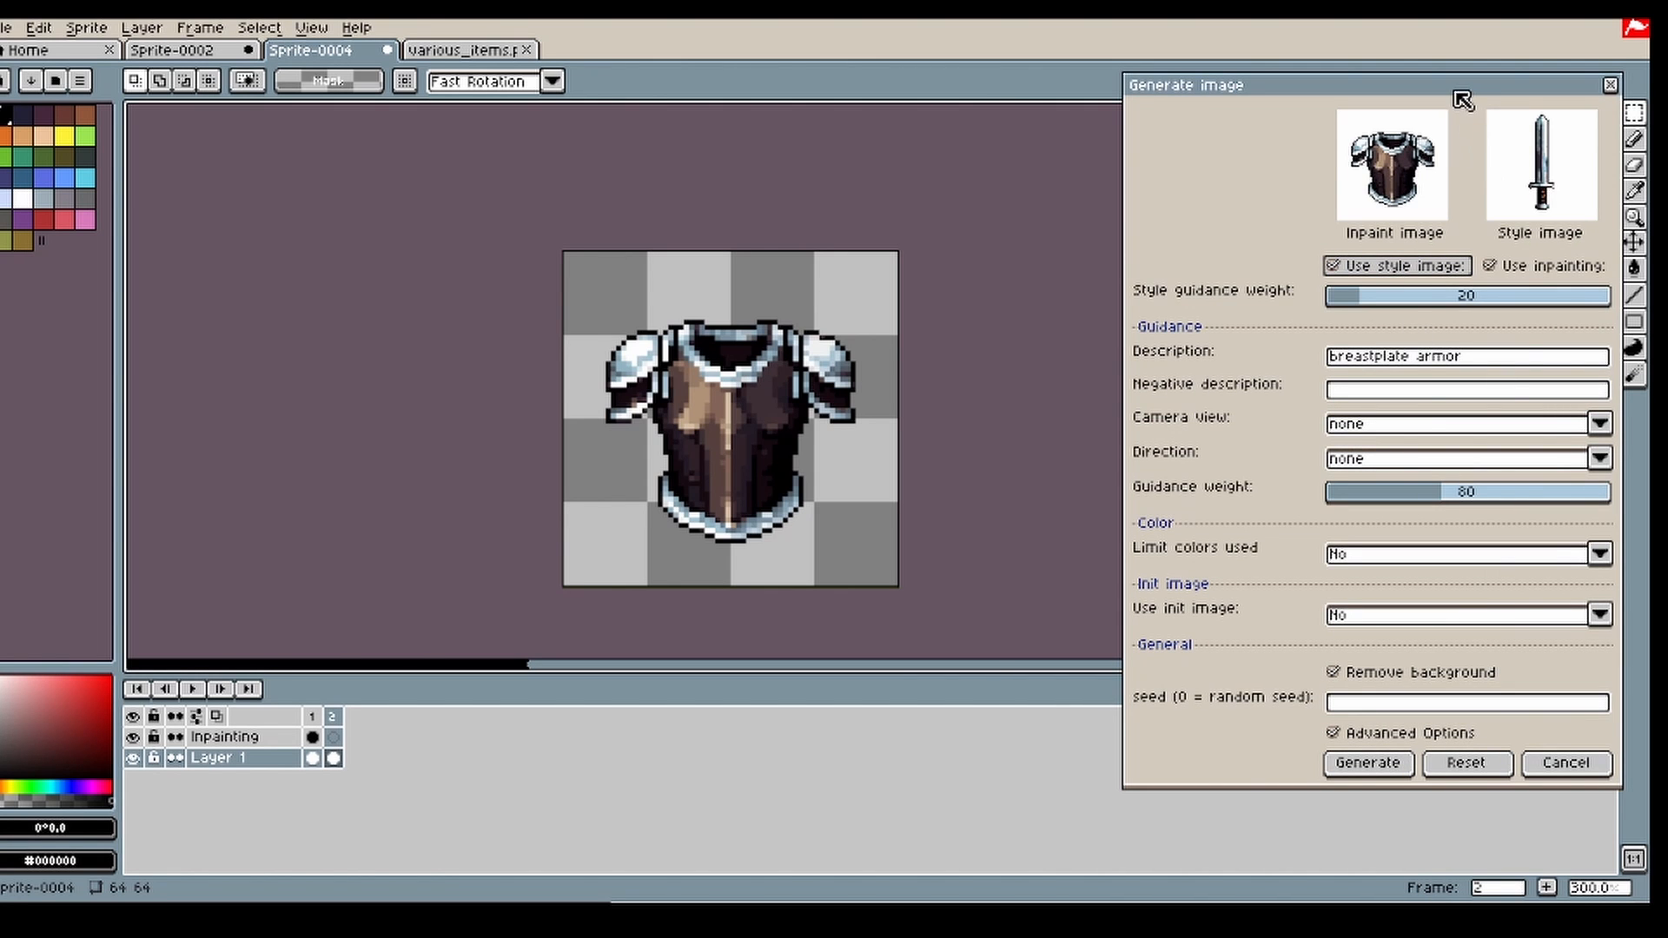
Step: Paint an inpainting mask over the breastplate's brown torso on frame 2 of the Inpainting layer with a 7 px black pencil
left_click(1633, 139)
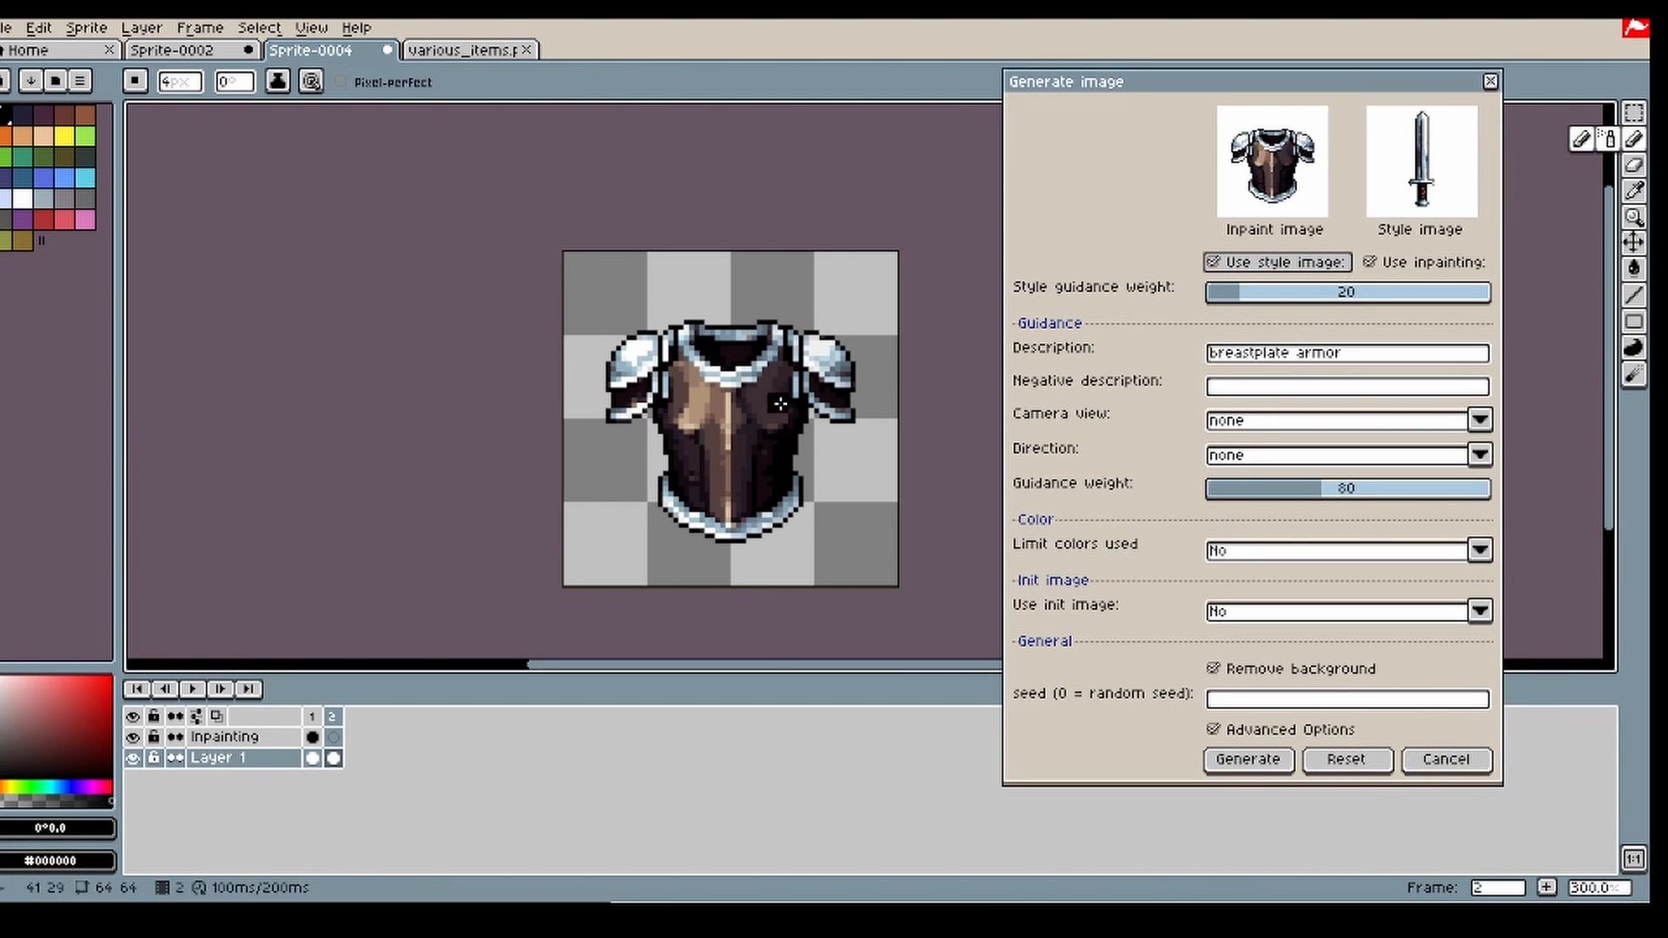
left_click(333, 738)
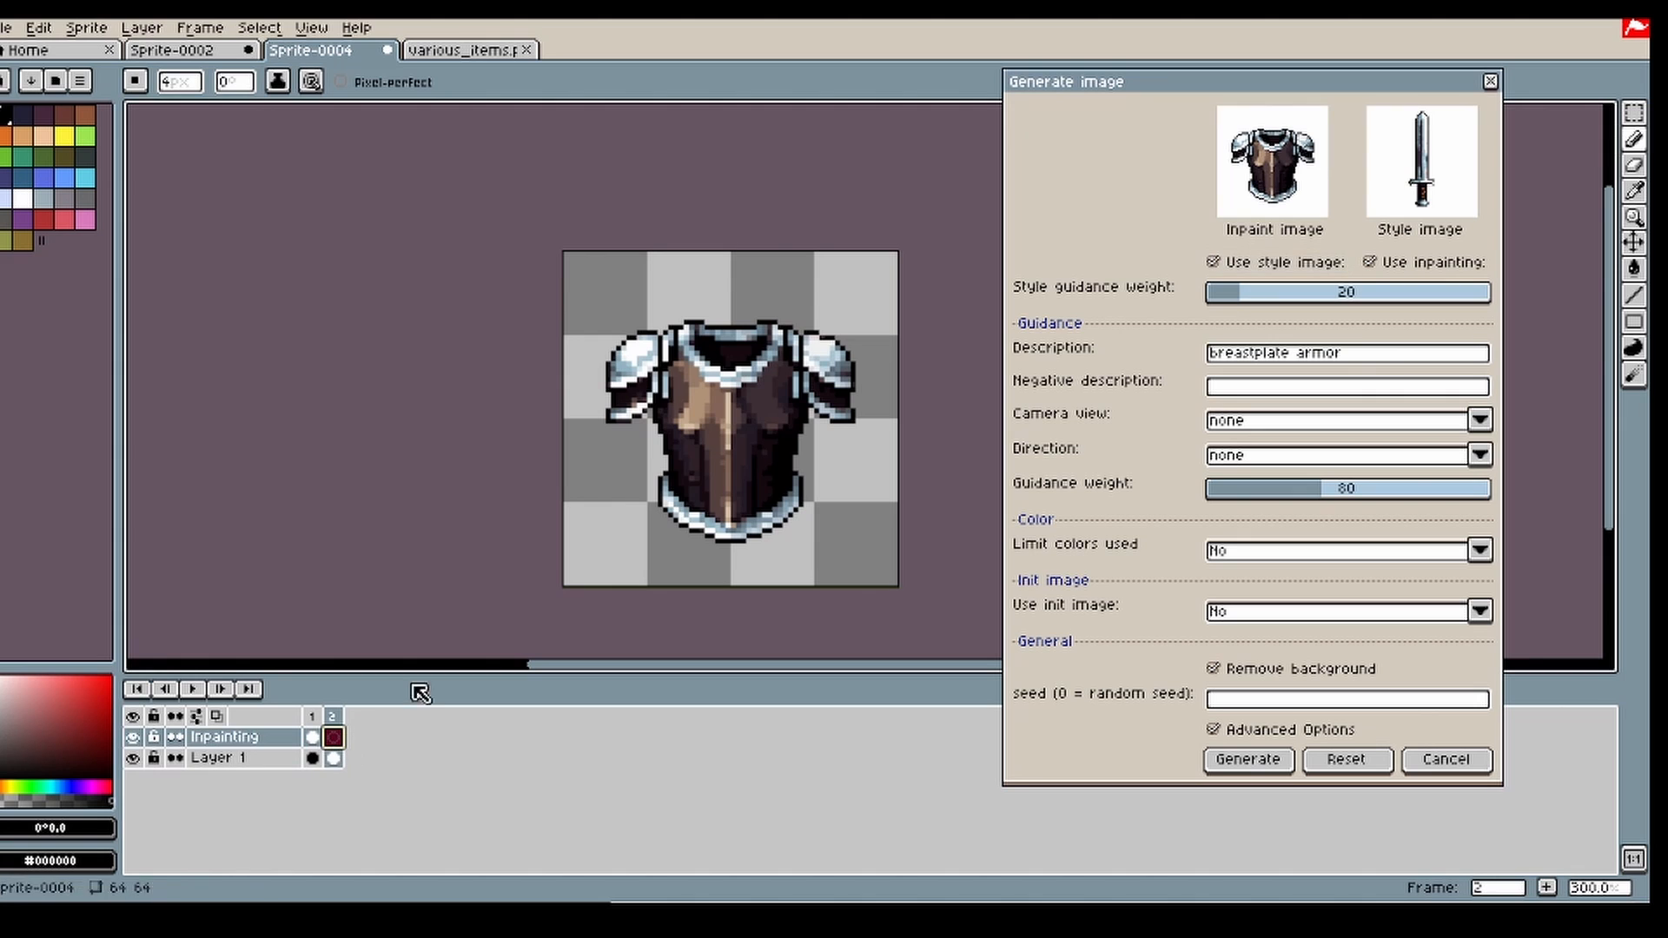
key("v")
key("b")
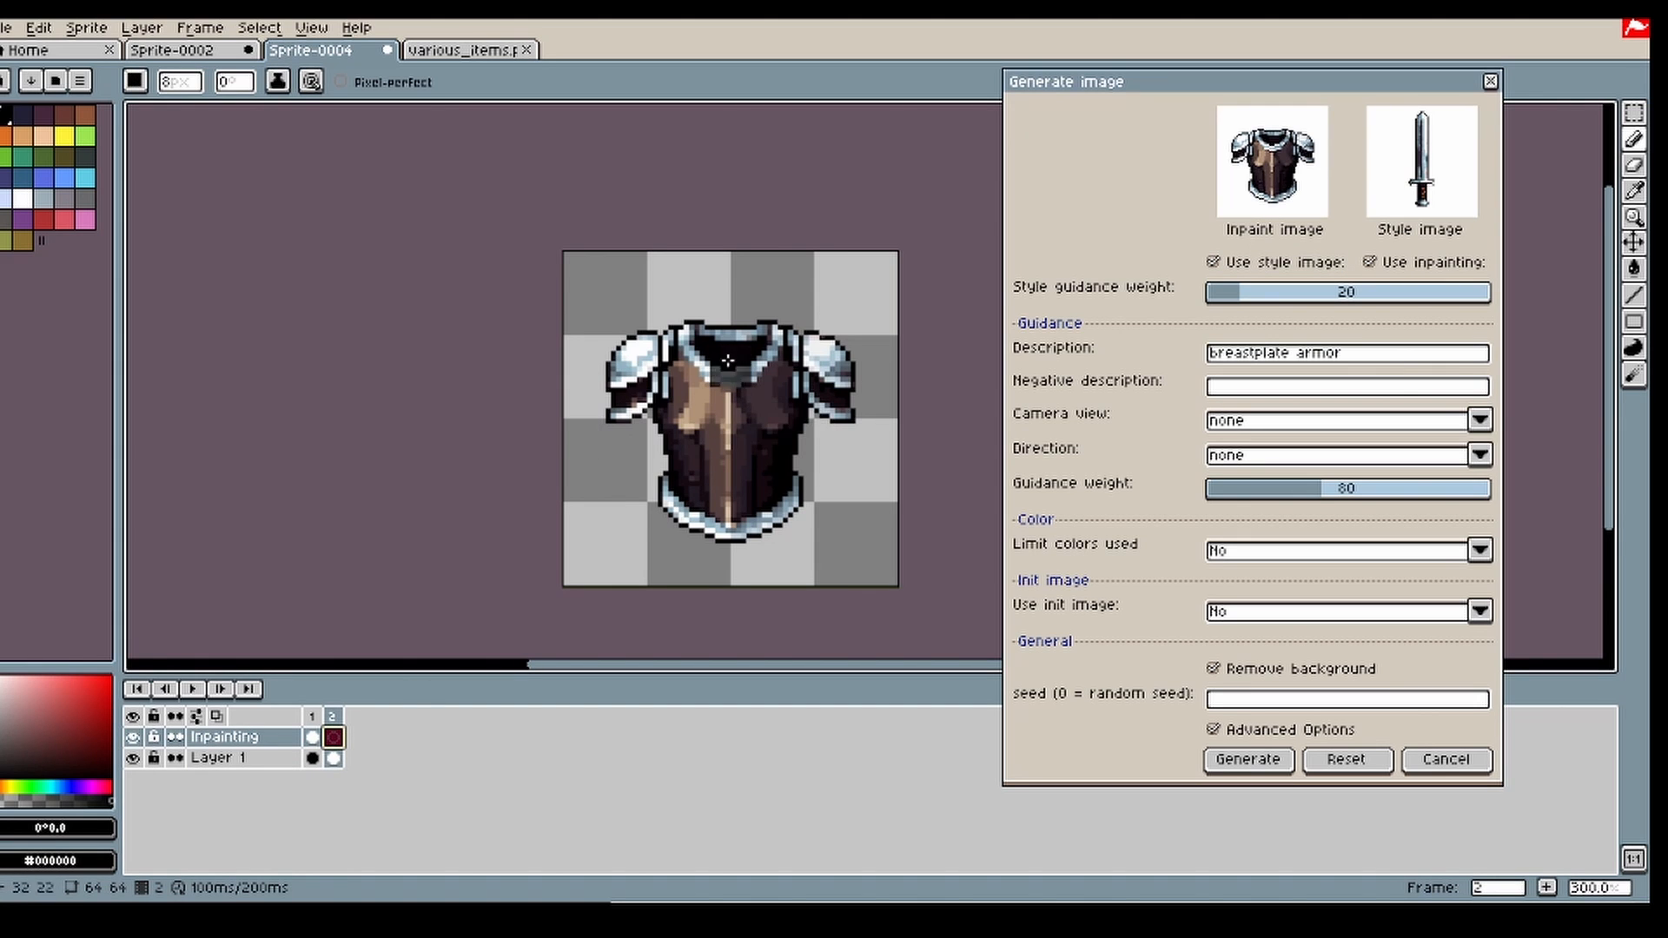
key("minus")
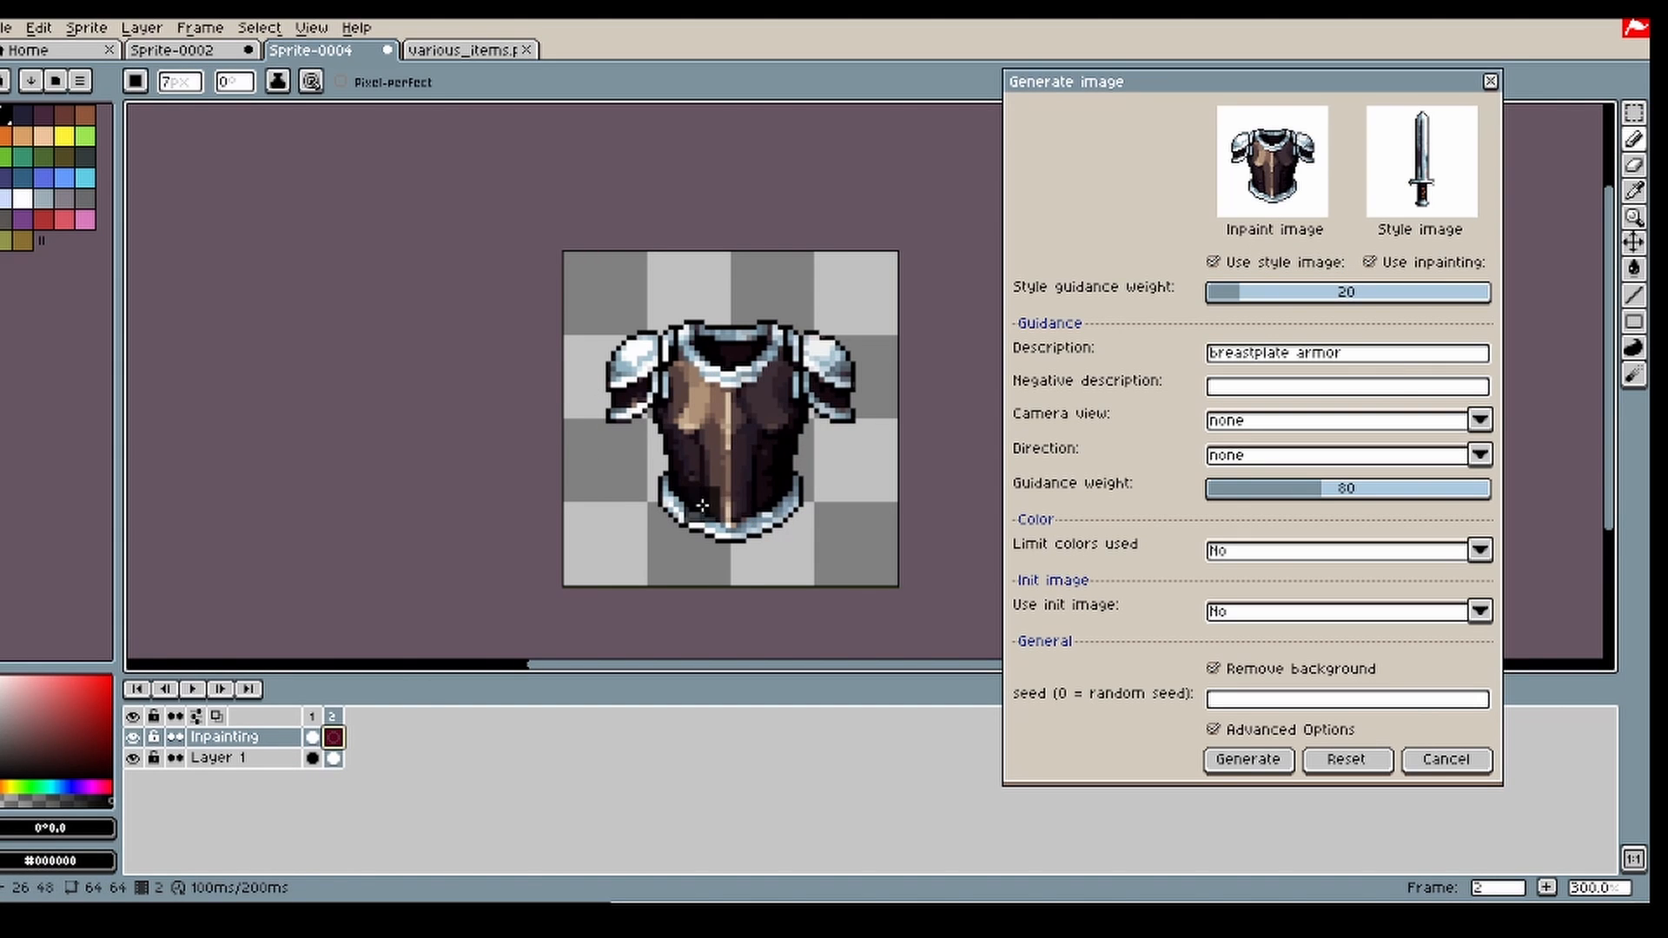
mouse_move(679, 493)
left_mouse_down()
mouse_move(780, 515)
mouse_move(779, 425)
mouse_move(796, 420)
mouse_move(766, 477)
left_mouse_up()
mouse_move(749, 495)
left_mouse_down()
mouse_move(687, 464)
mouse_move(676, 363)
left_mouse_up()
mouse_move(678, 377)
left_mouse_down()
mouse_move(718, 469)
mouse_move(700, 402)
mouse_move(763, 409)
mouse_move(777, 376)
left_mouse_up()
left_click_drag(752, 453, 723, 397)
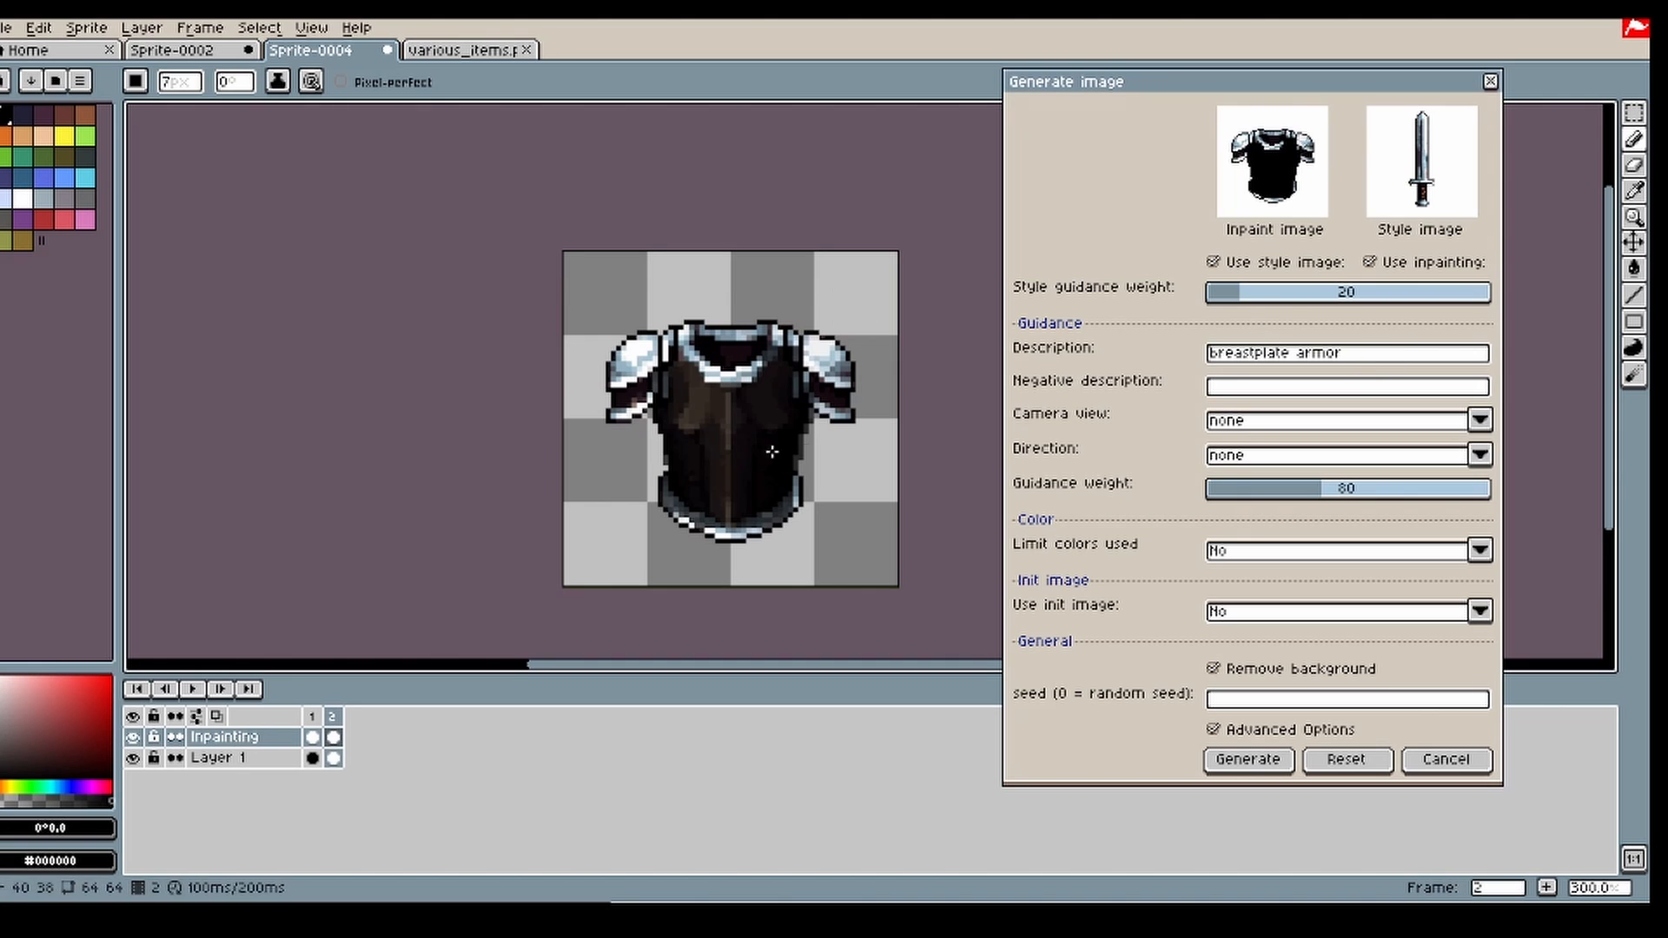
Step: Compare the mask with the armor underneath by toggling the visibility of the Inpainting layer and Layer 1
left_click(132, 737)
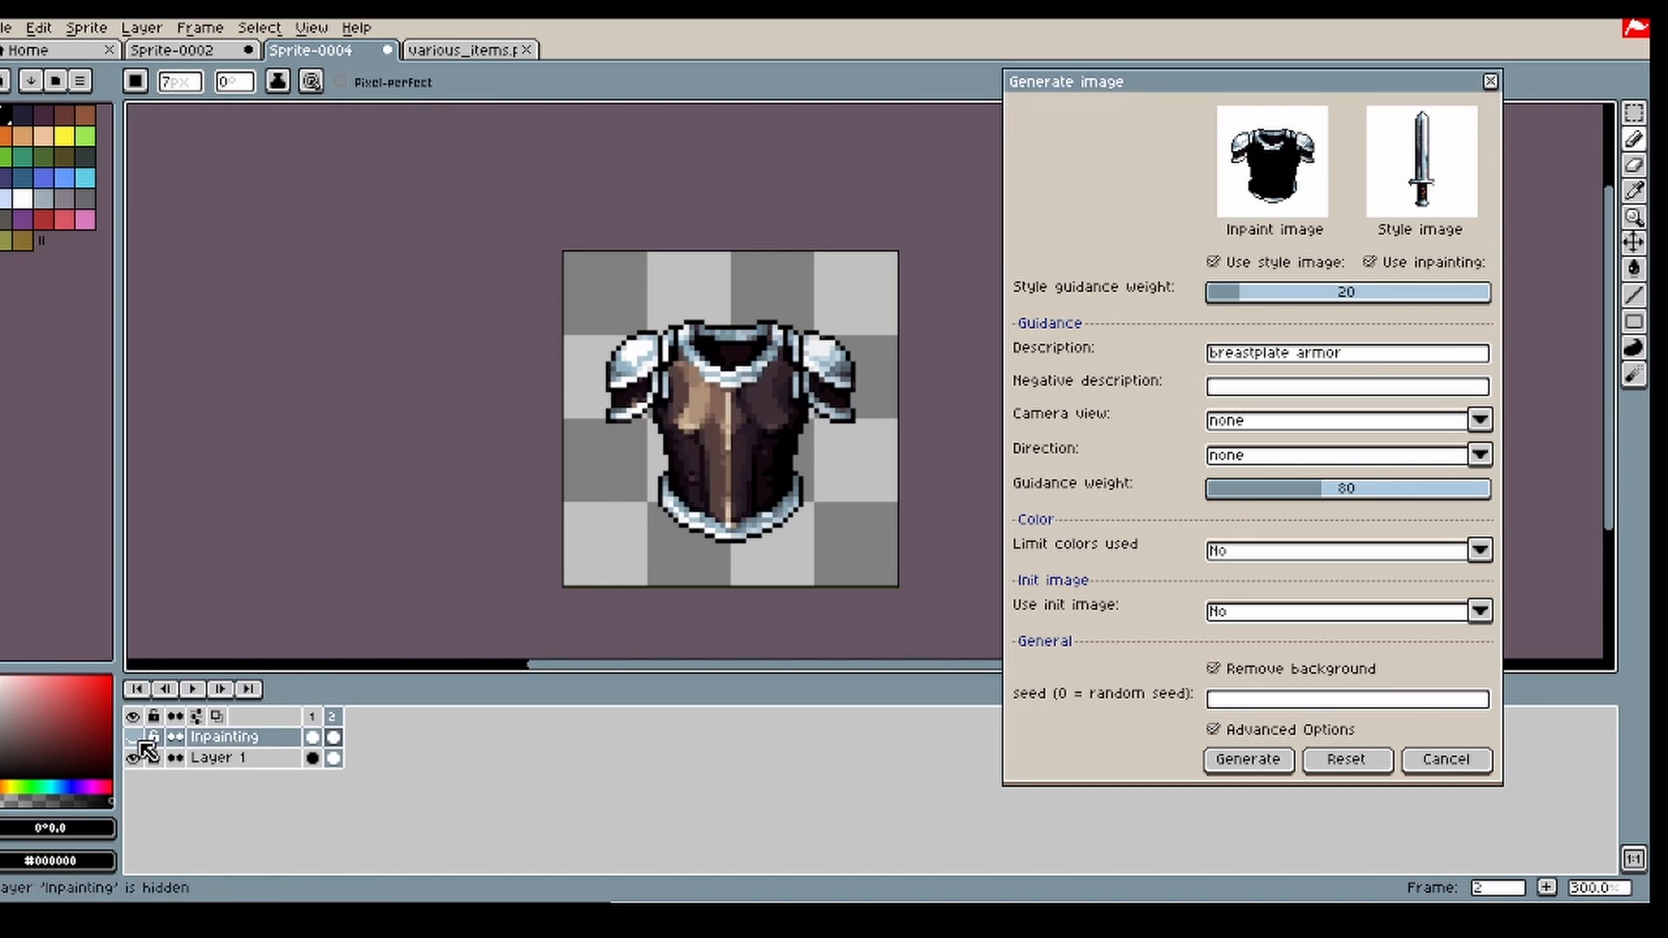
left_click(133, 737)
left_click(133, 757)
left_click(133, 757)
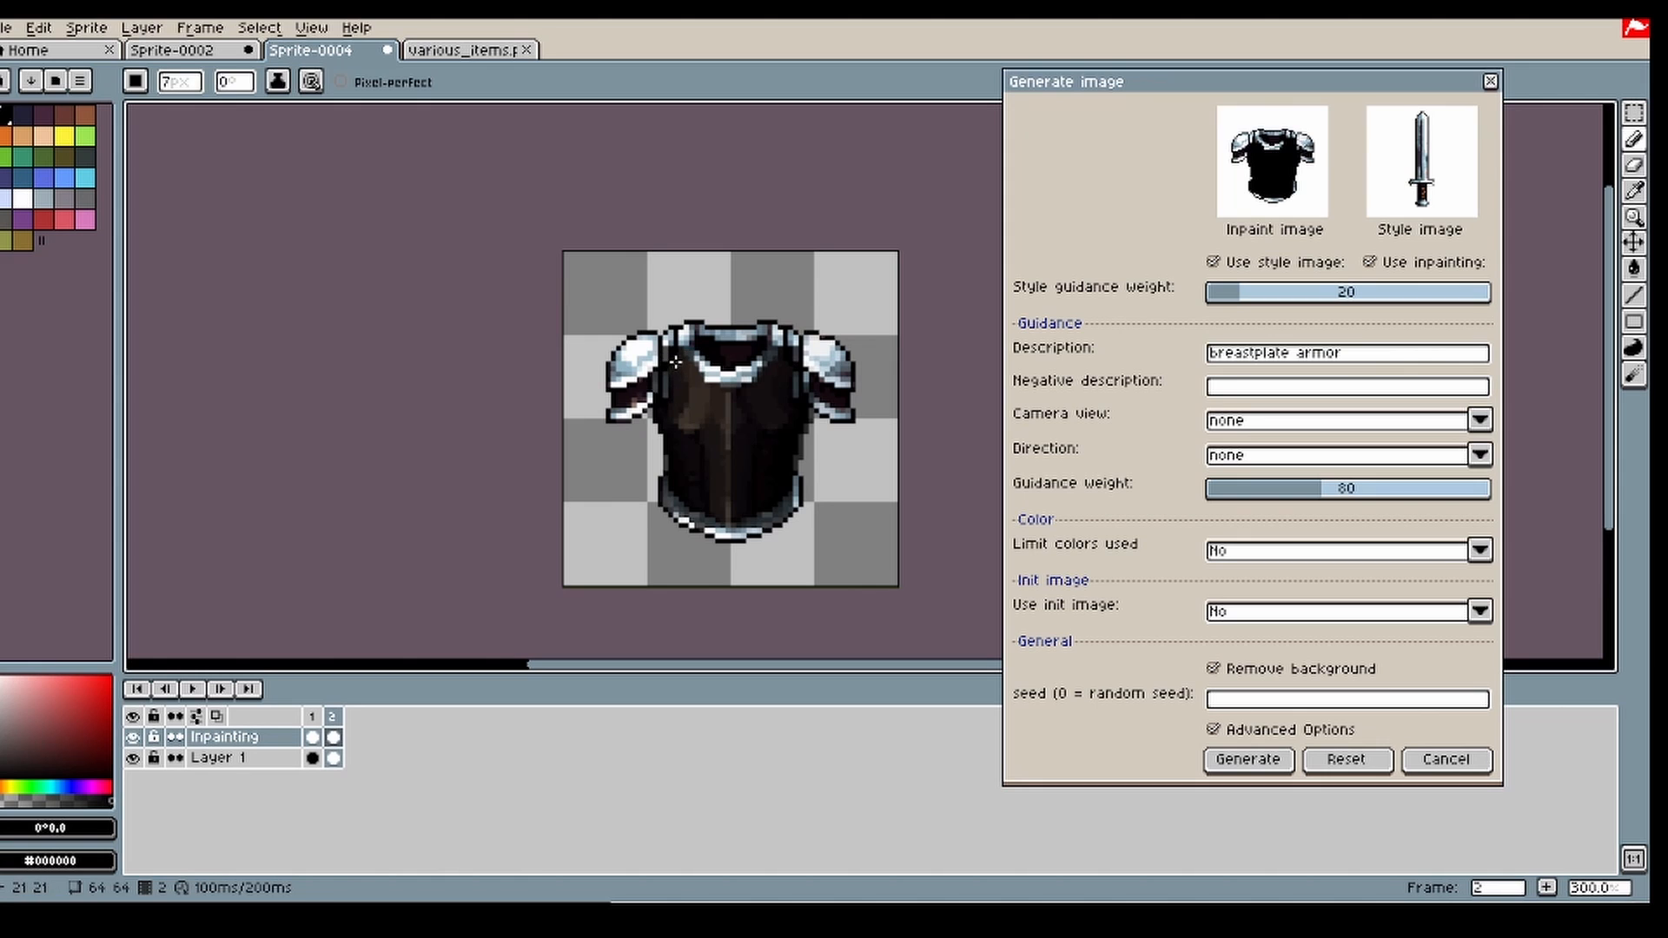
Step: Reduce the brush to 4 px and regenerate the masked breastplate torso
key("minus")
key("minus")
key("minus")
left_click(1251, 764)
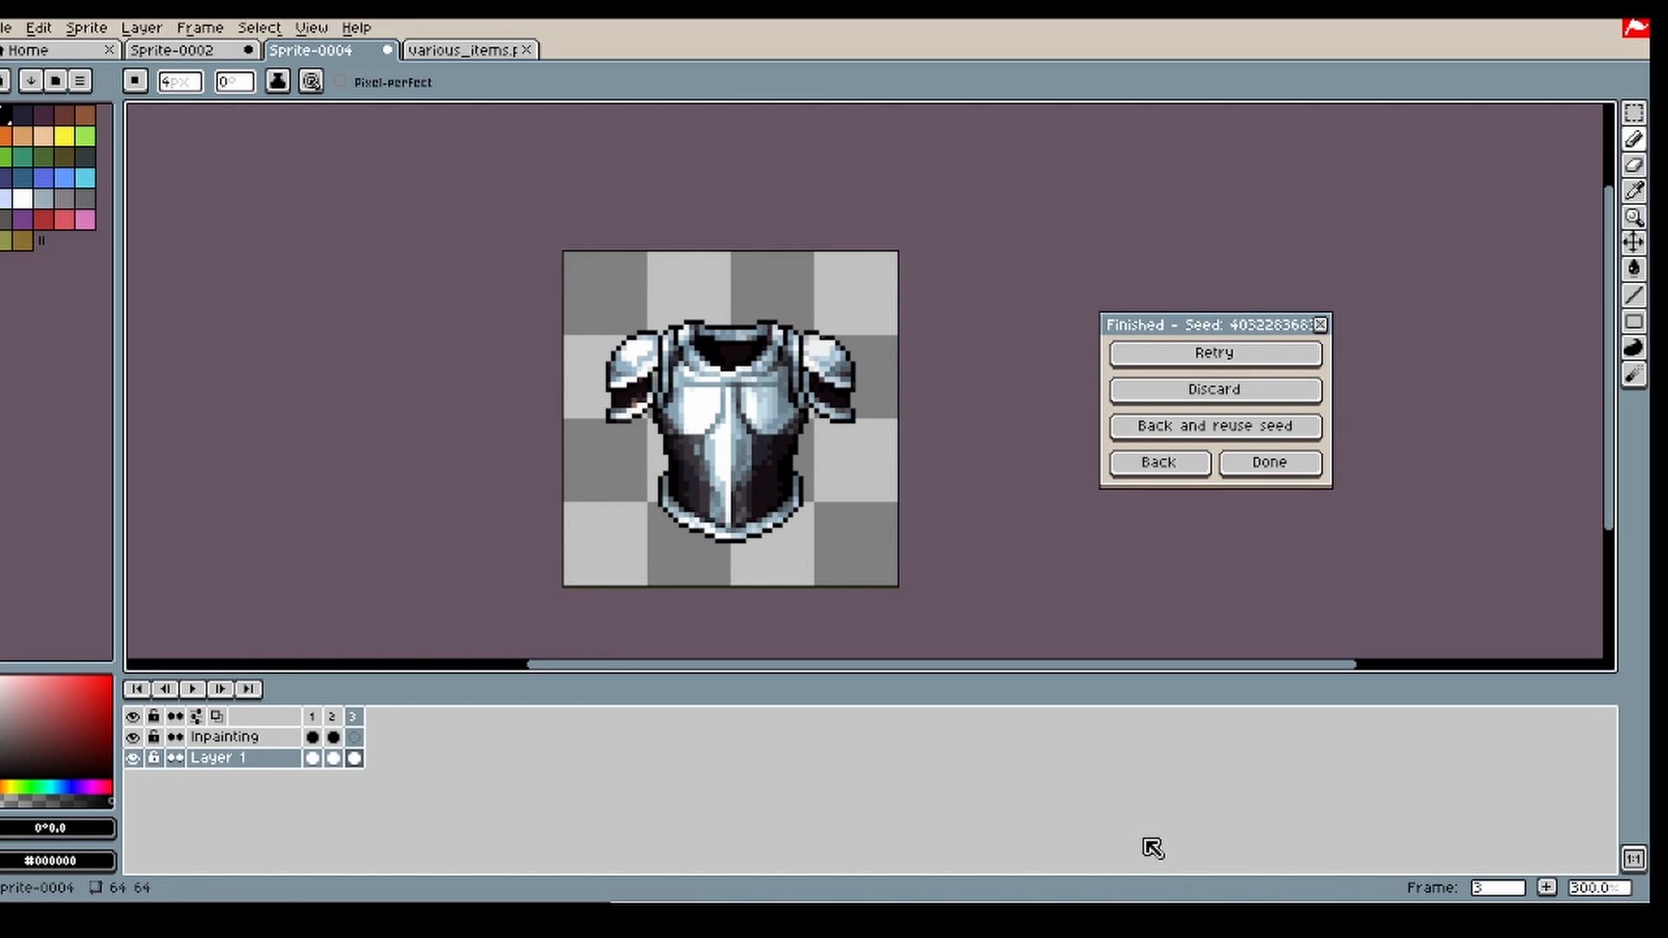
Step: Return to the generation settings and delete frame 2 with the previous brown breastplate
left_click(1158, 463)
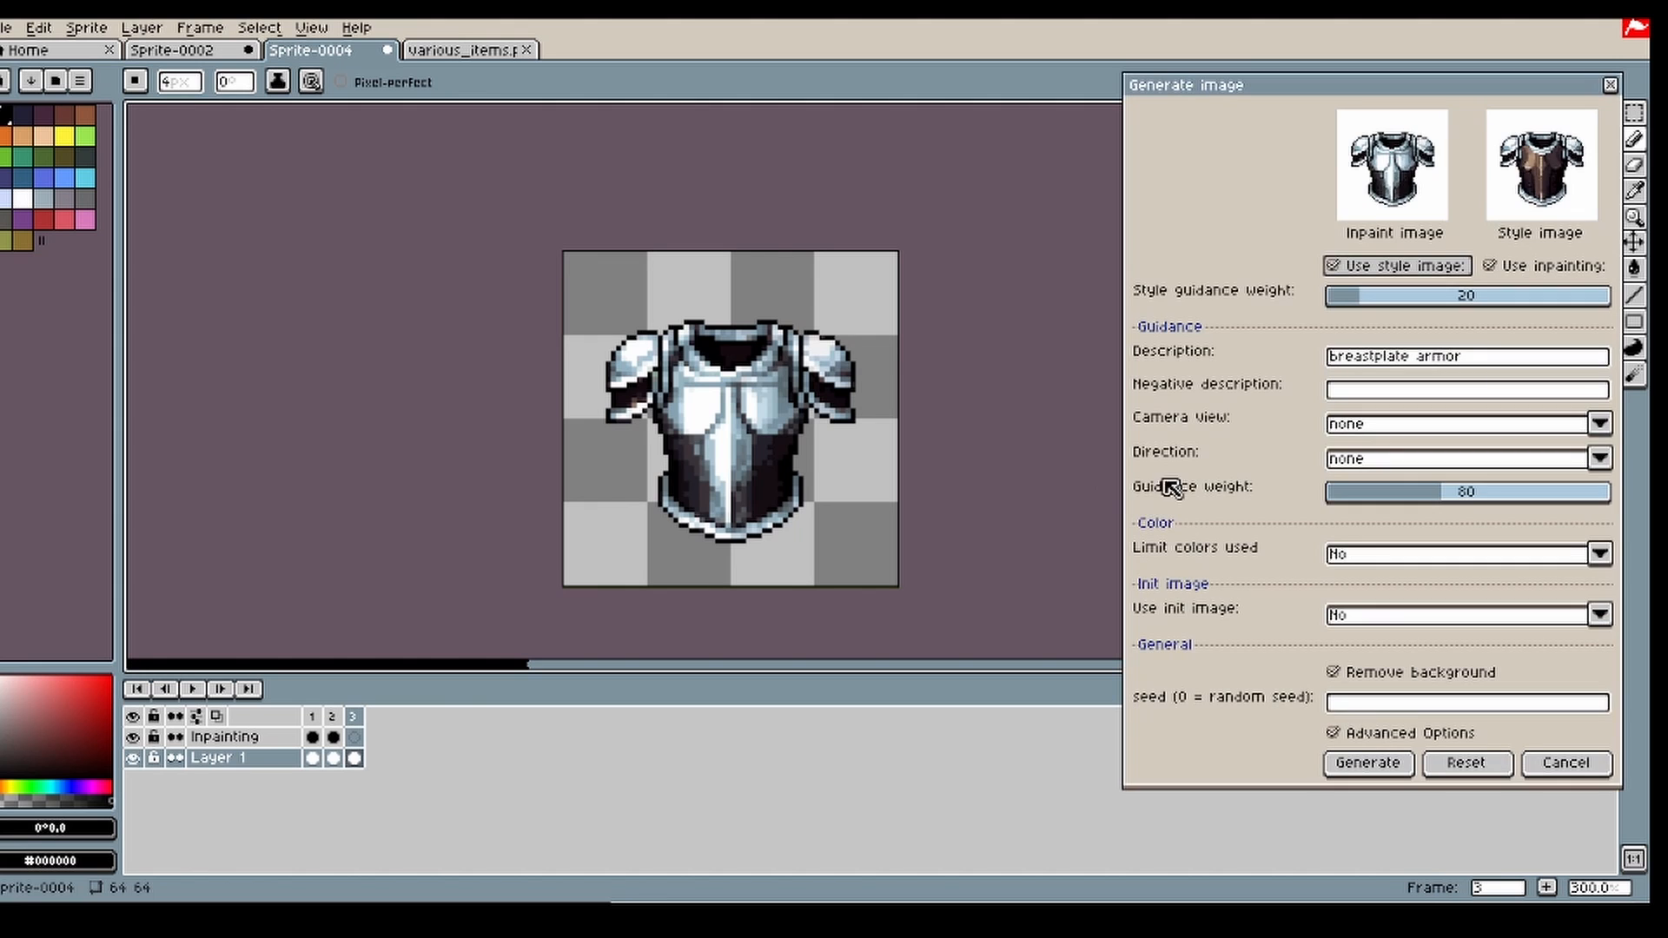
left_click(335, 738)
key("alt+c")
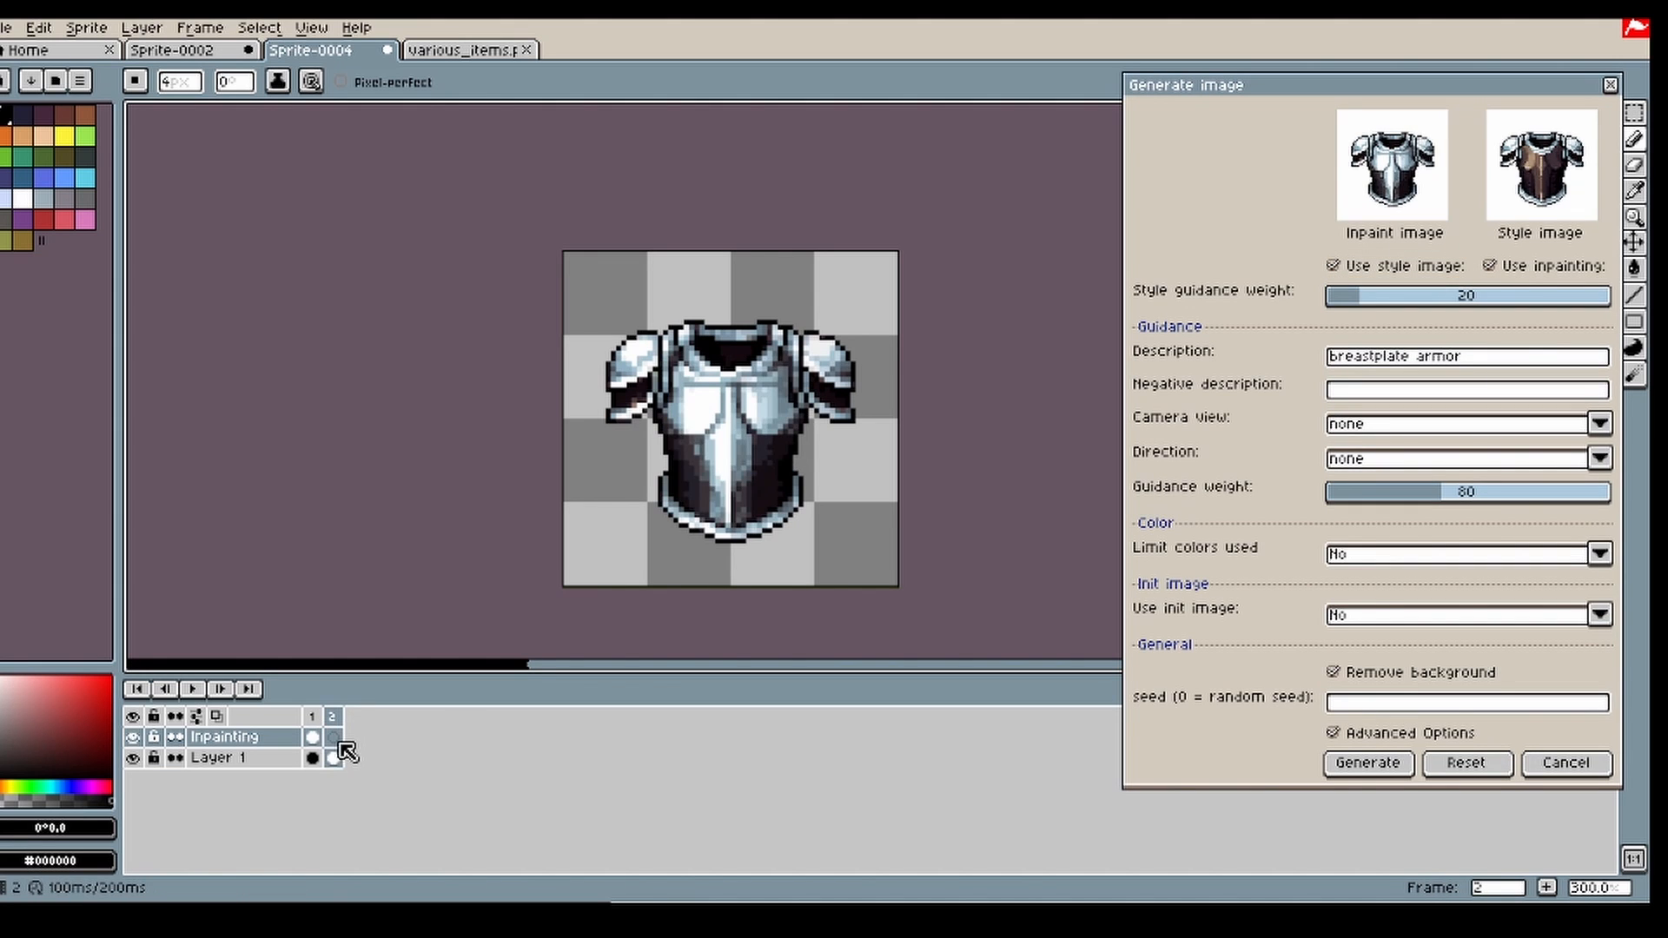
Step: Mask the dark areas on both sides of the lower torso with a 5 px brush on the Inpainting layer and regenerate them
key("plus")
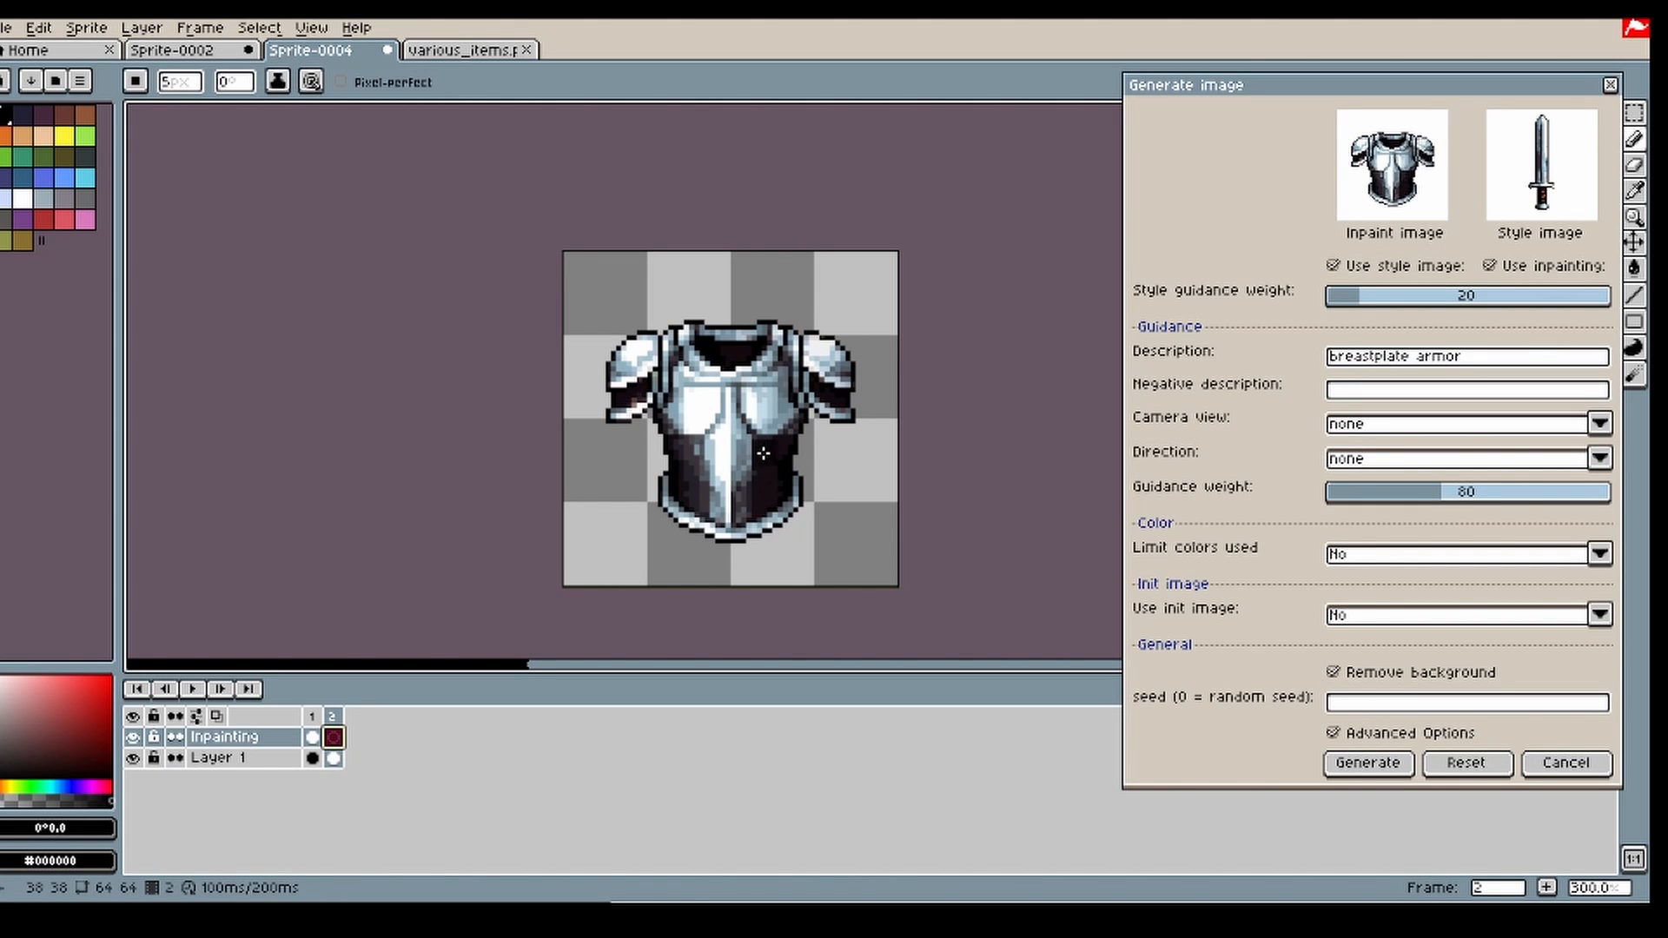
left_click_drag(764, 501, 784, 438)
left_click_drag(781, 438, 777, 510)
mouse_move(765, 521)
left_mouse_down()
mouse_move(747, 527)
mouse_move(753, 513)
left_mouse_up()
key("ctrl+z")
mouse_move(688, 462)
left_mouse_down()
mouse_move(693, 493)
mouse_move(676, 413)
mouse_move(696, 507)
left_mouse_up()
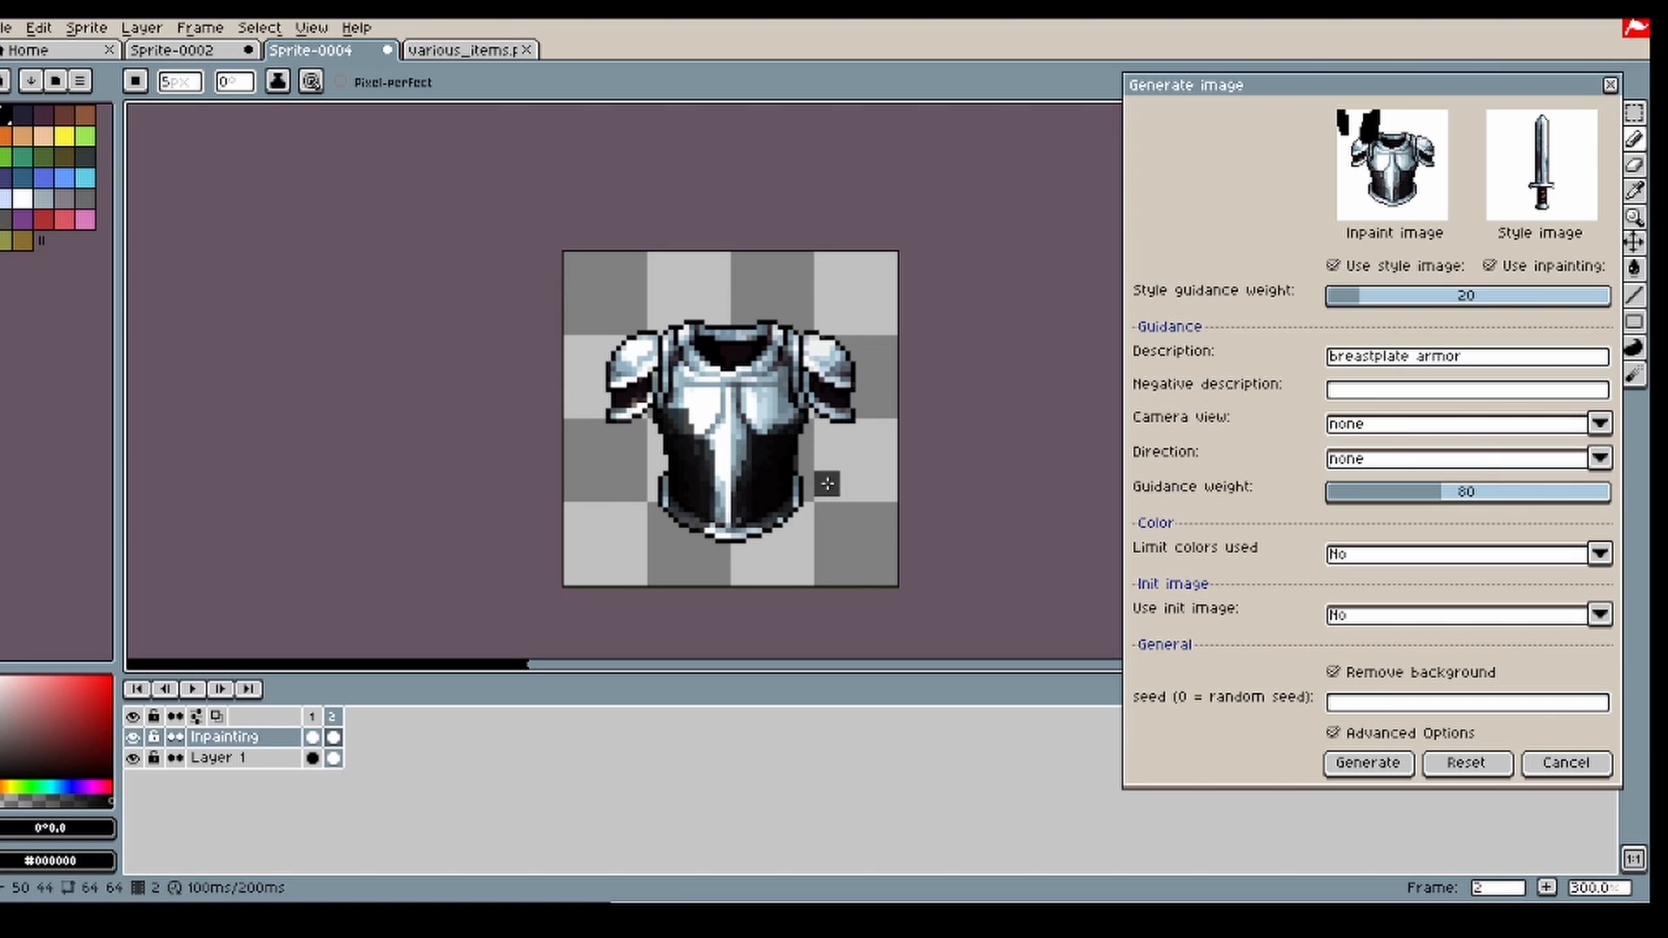
left_click(1370, 763)
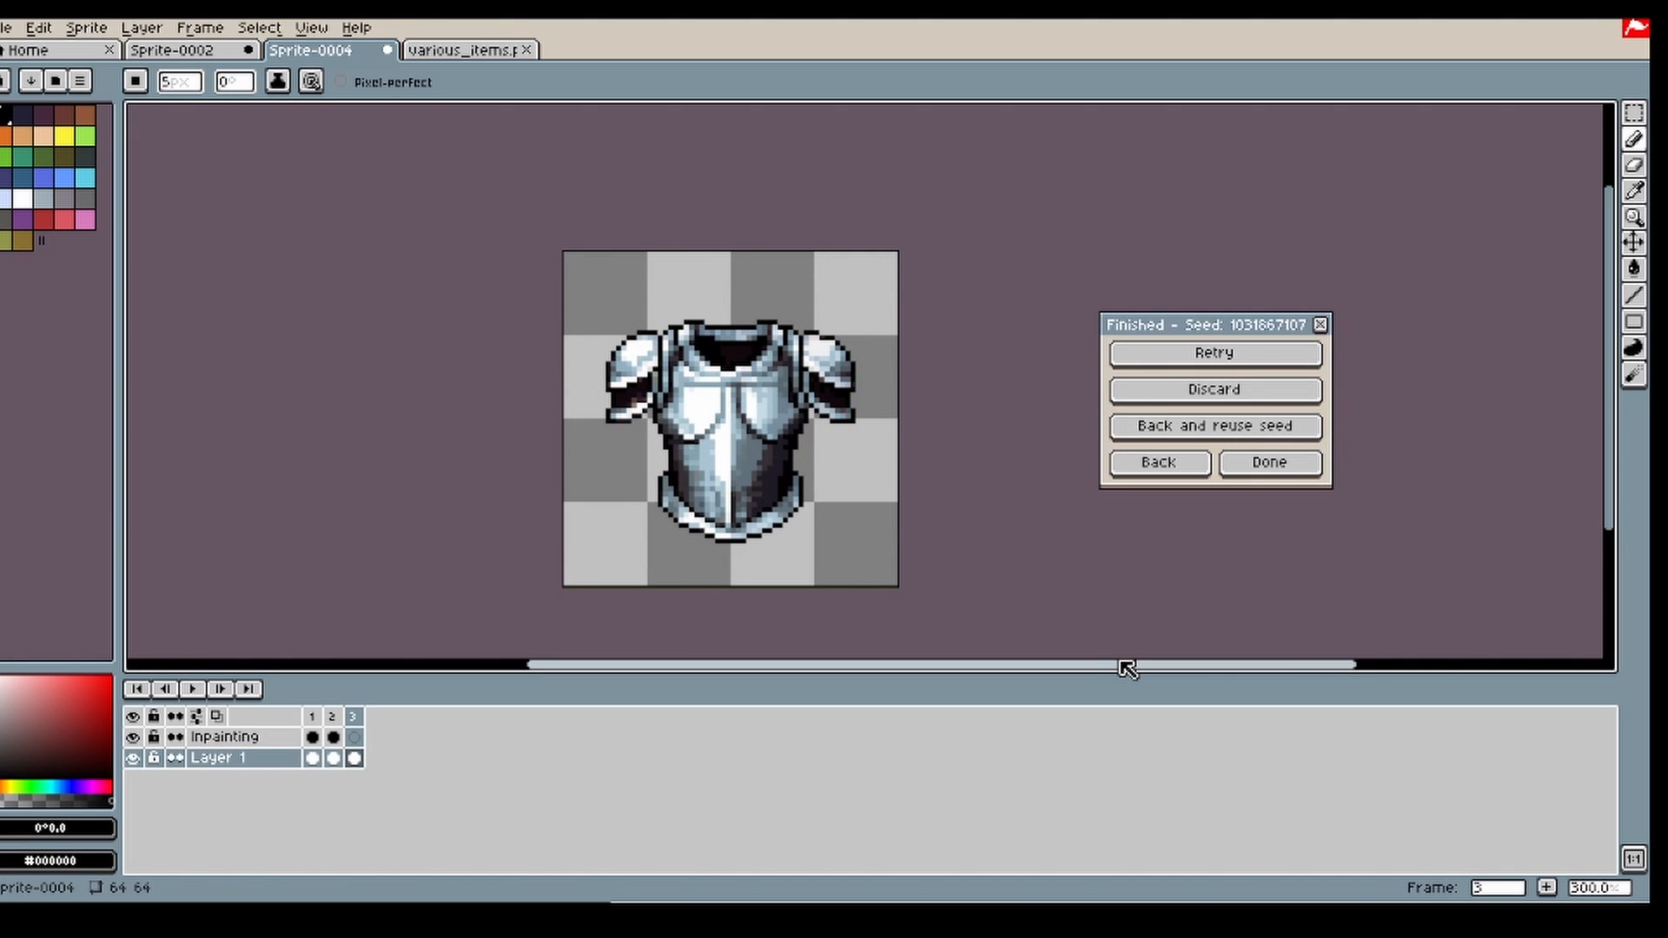
Step: Hide the Inpainting layer and, keeping only the sword and latest breastplate frames, return to the generation settings
left_click(333, 738)
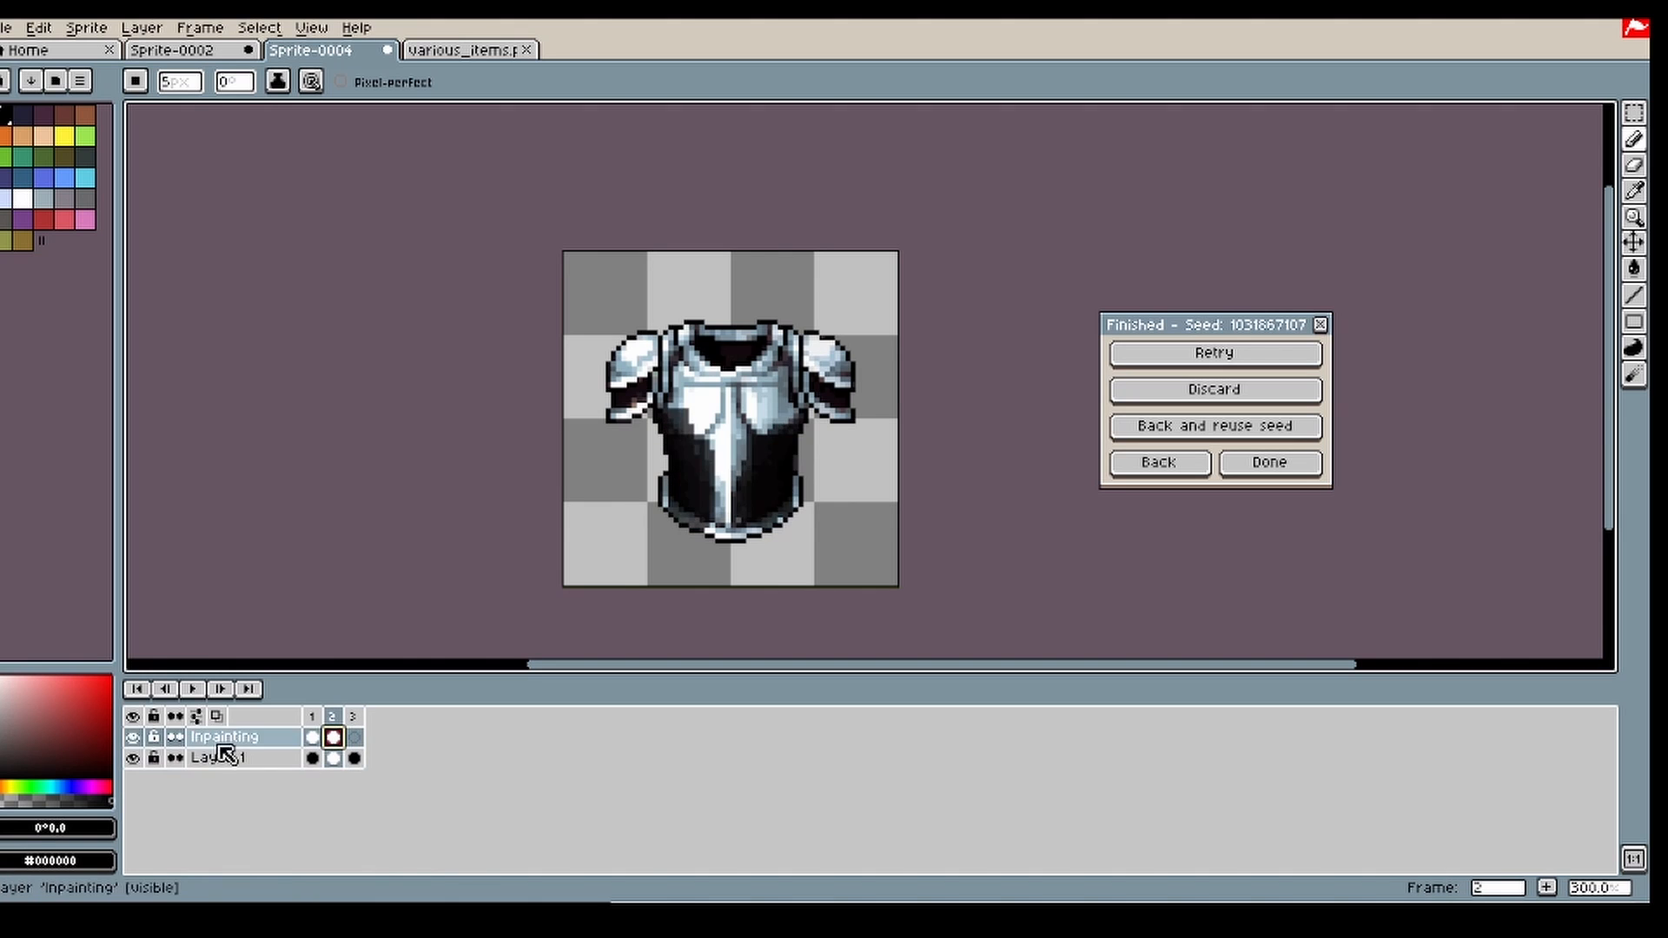
left_click(133, 738)
left_click(354, 758)
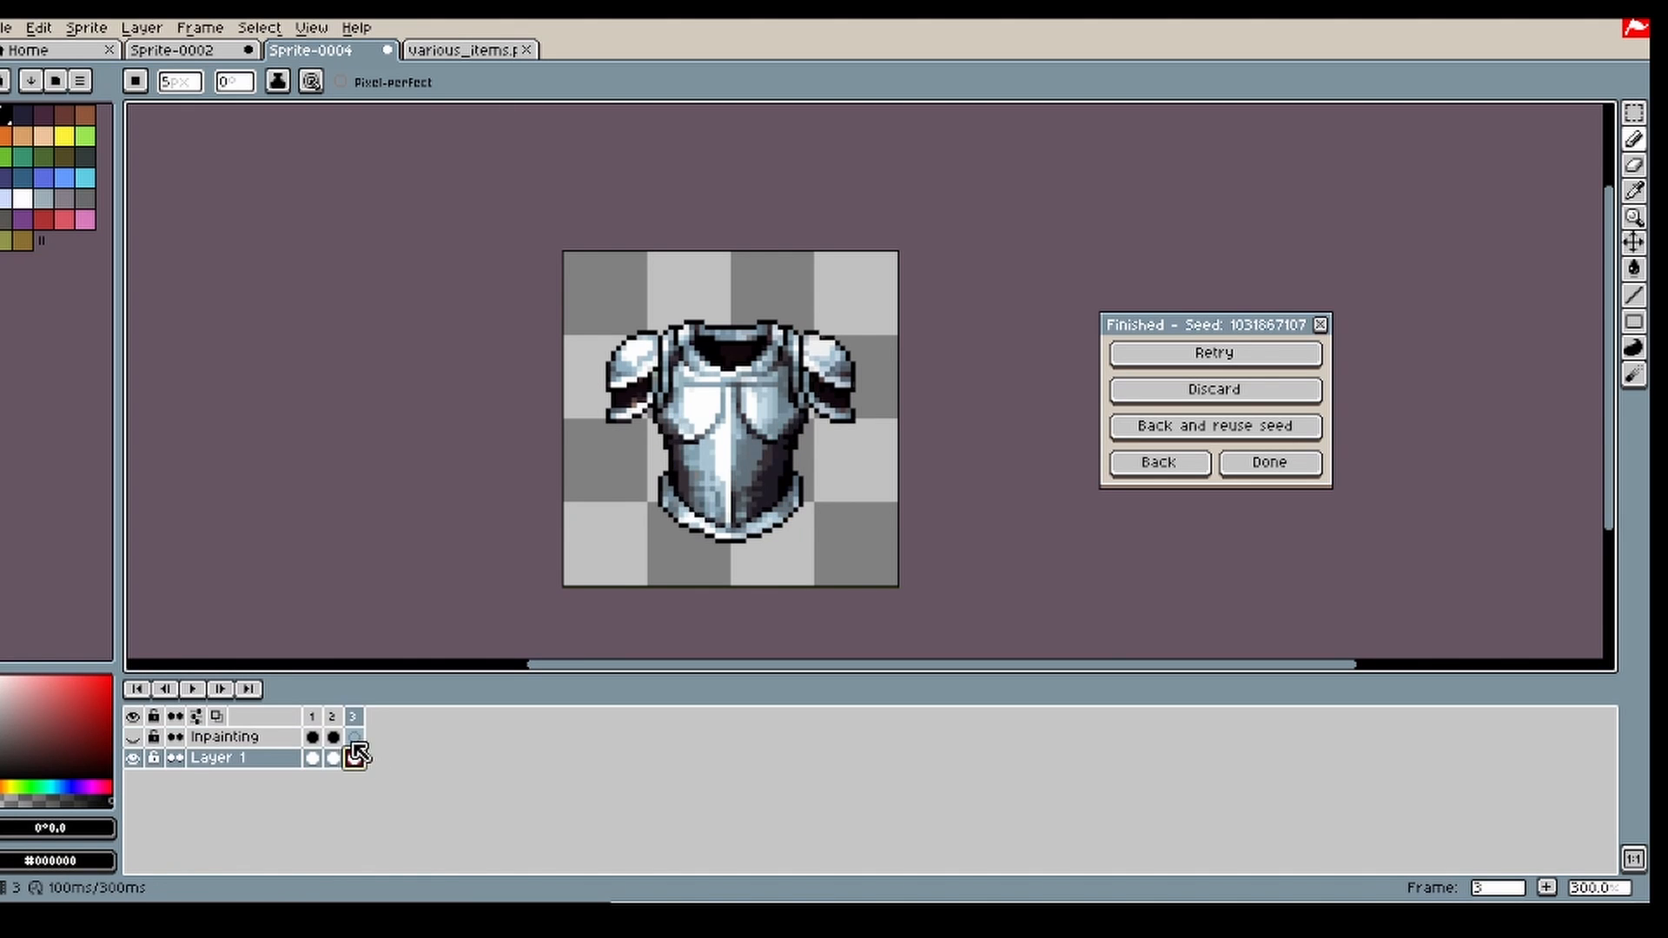
left_click(1119, 466)
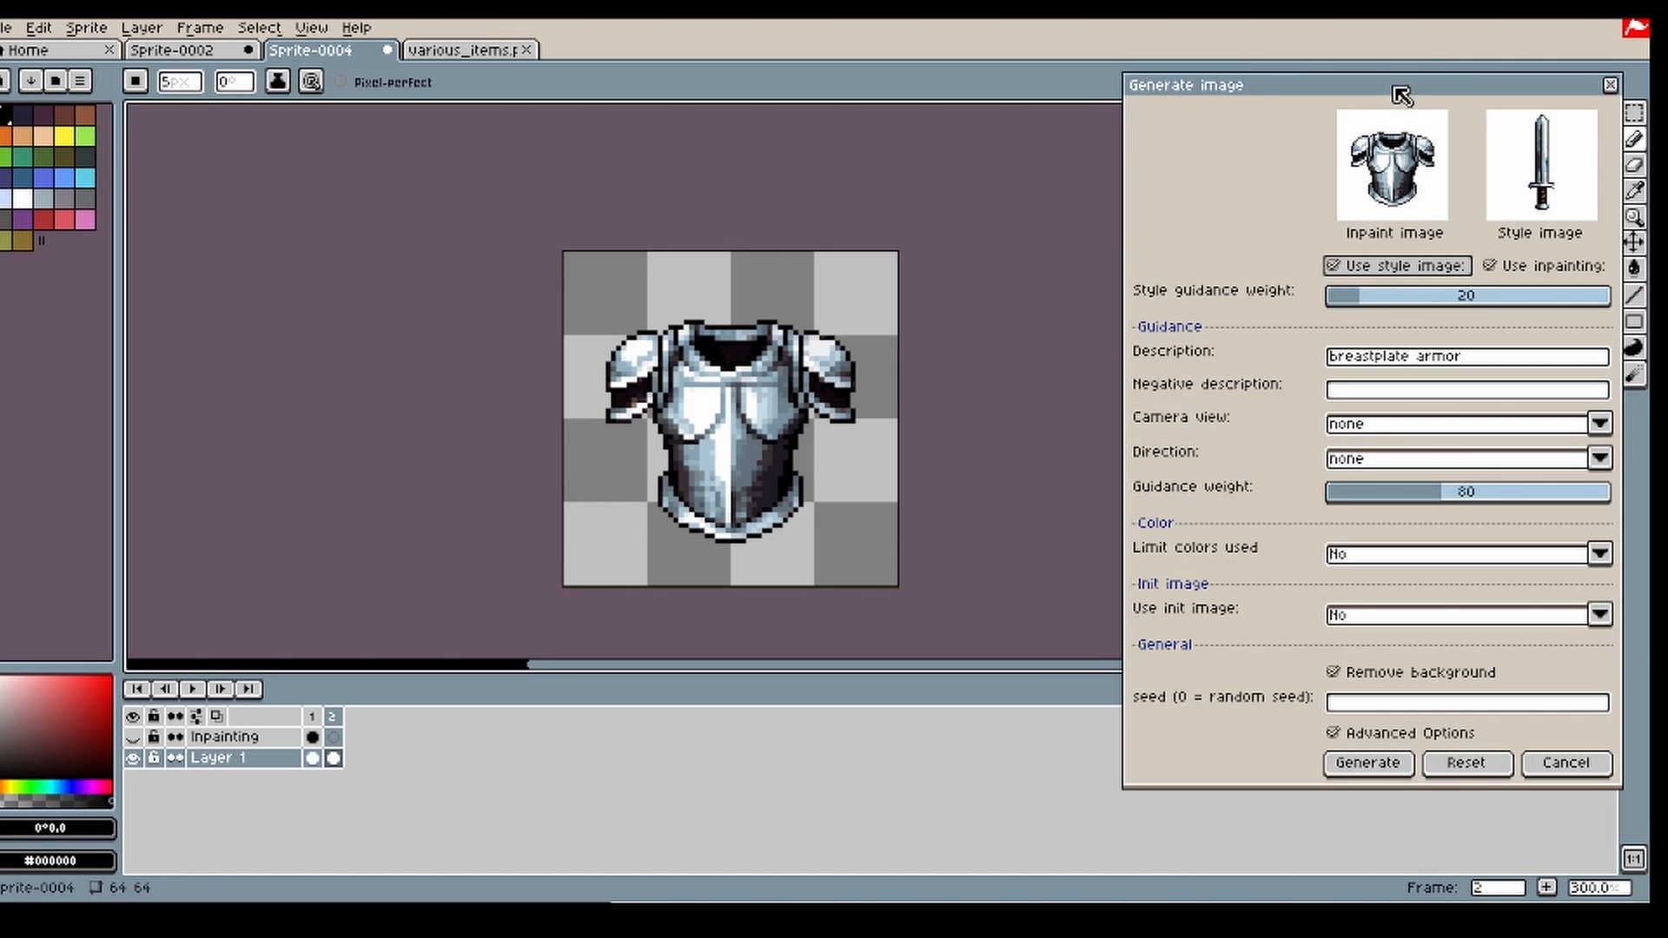
Step: Cancel the breastplate generation settings and open the Generate image (style) tool
left_click_drag(1400, 94, 1303, 85)
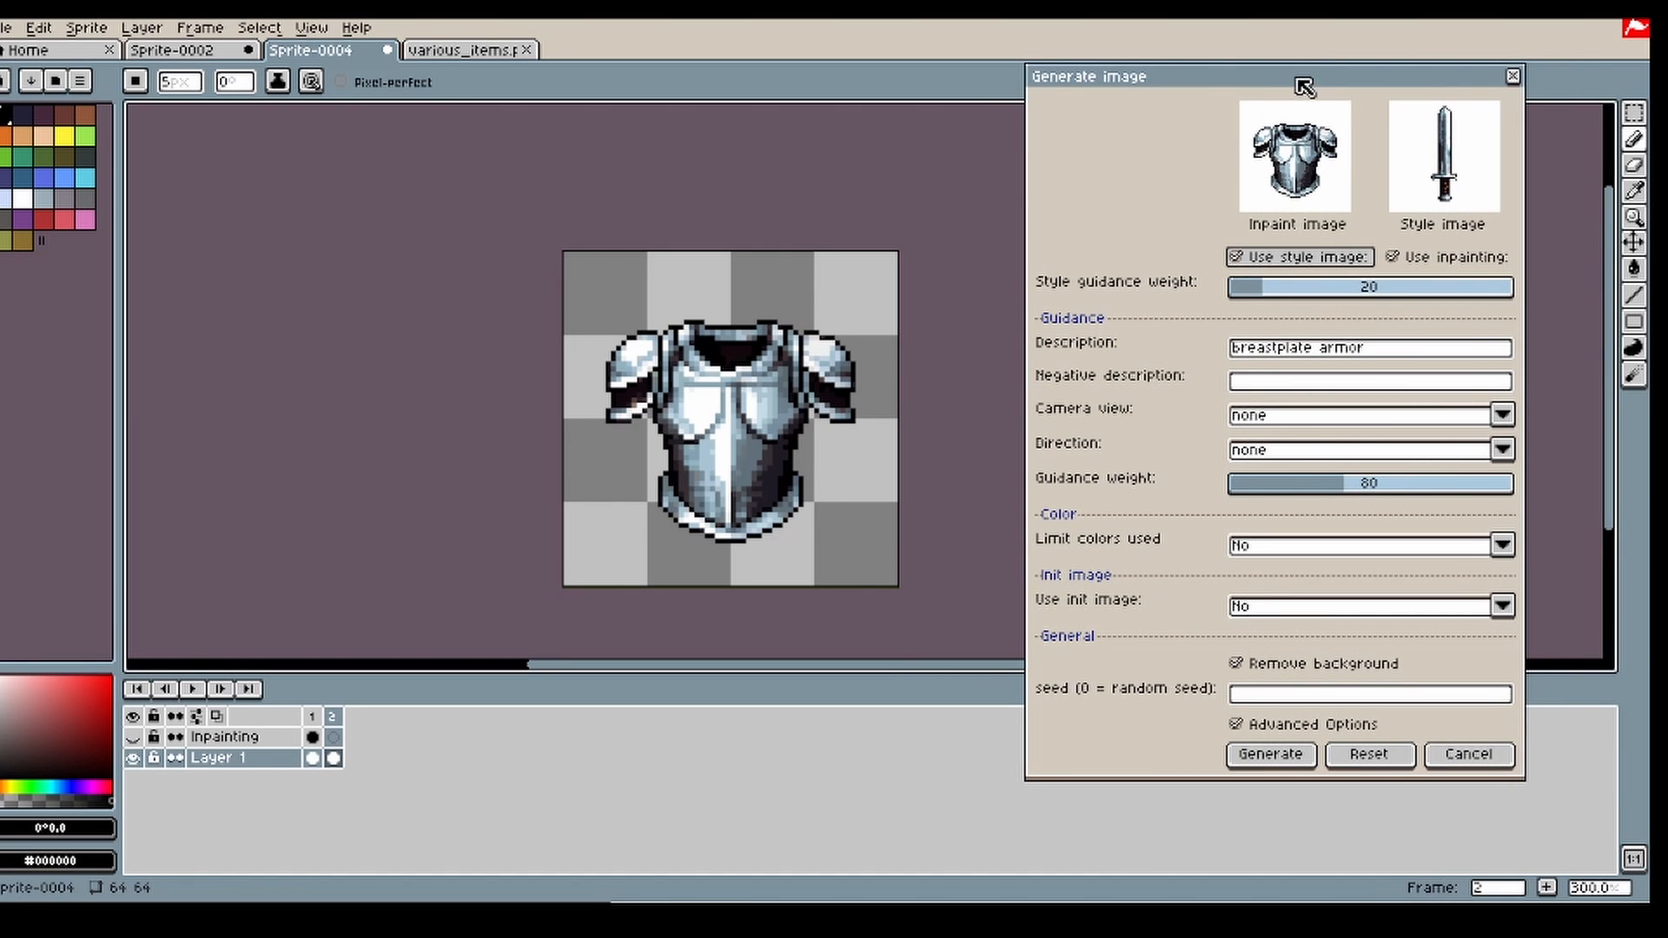
left_click(1473, 758)
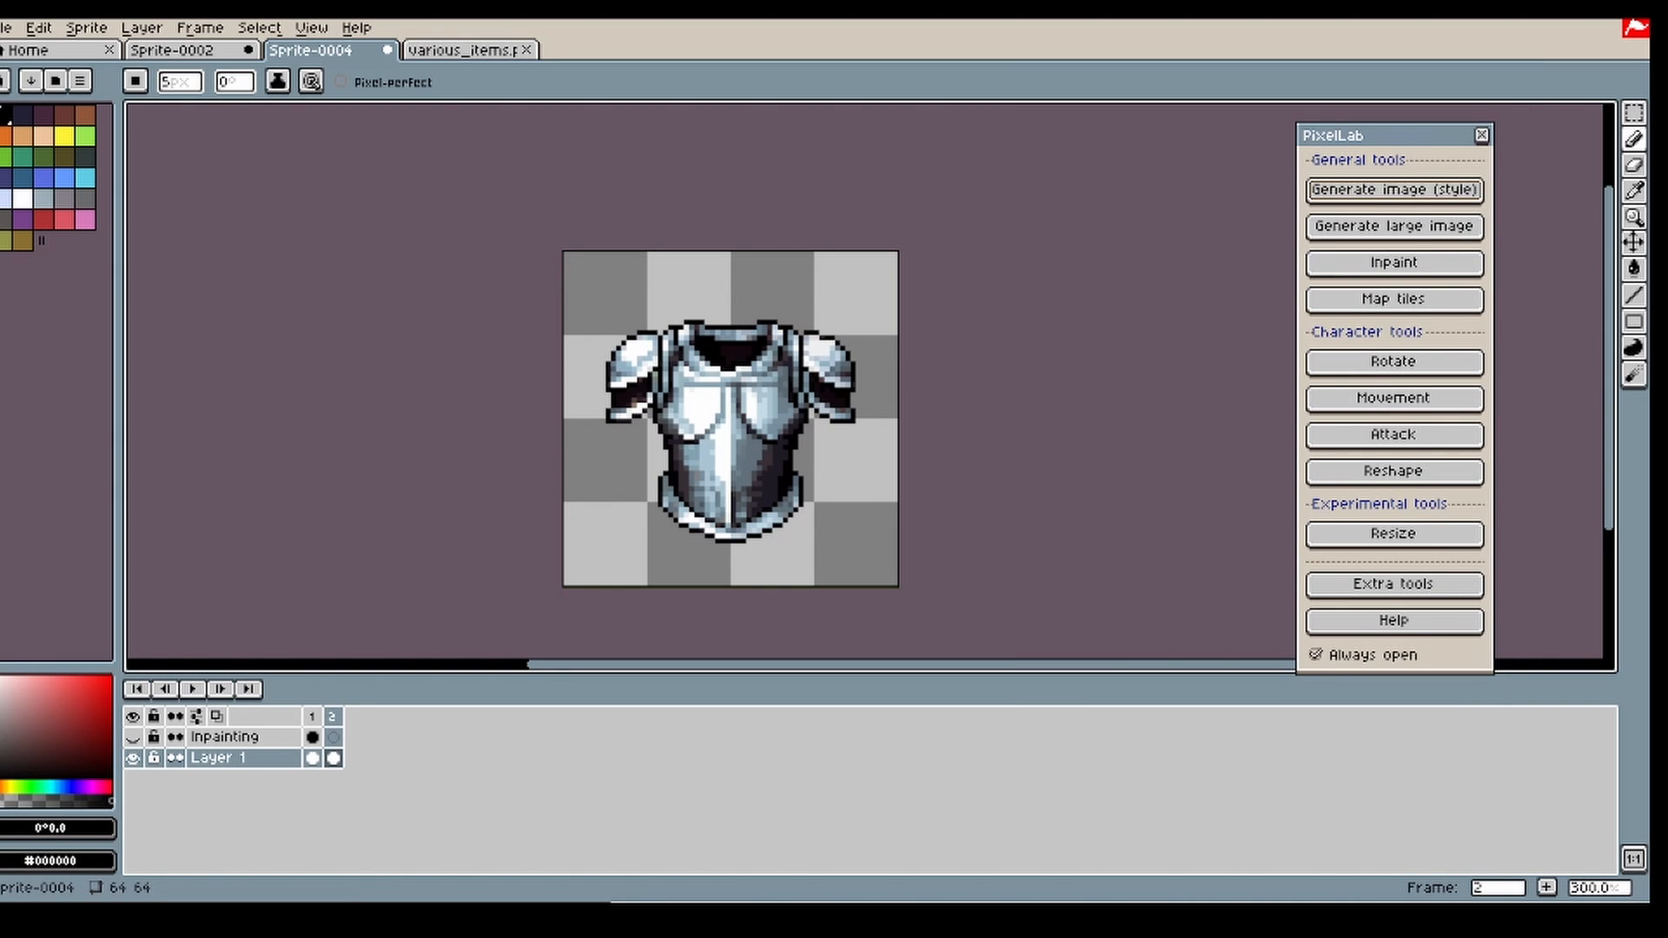
left_click(1481, 136)
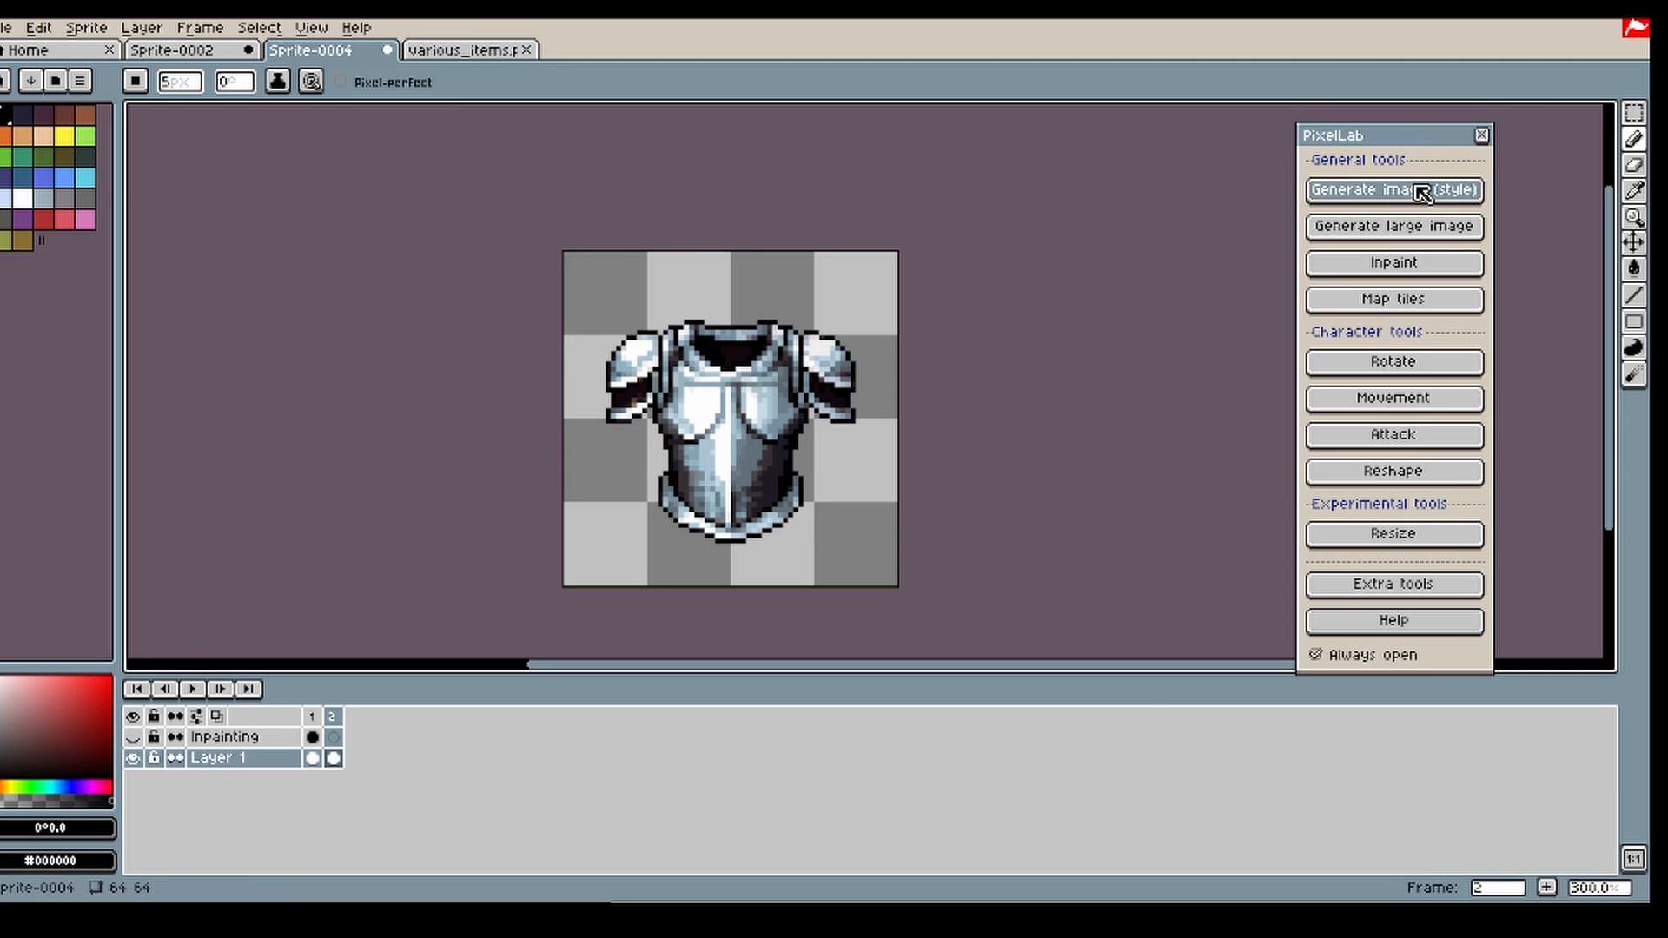
left_click(1421, 196)
left_click_drag(1326, 87, 1255, 82)
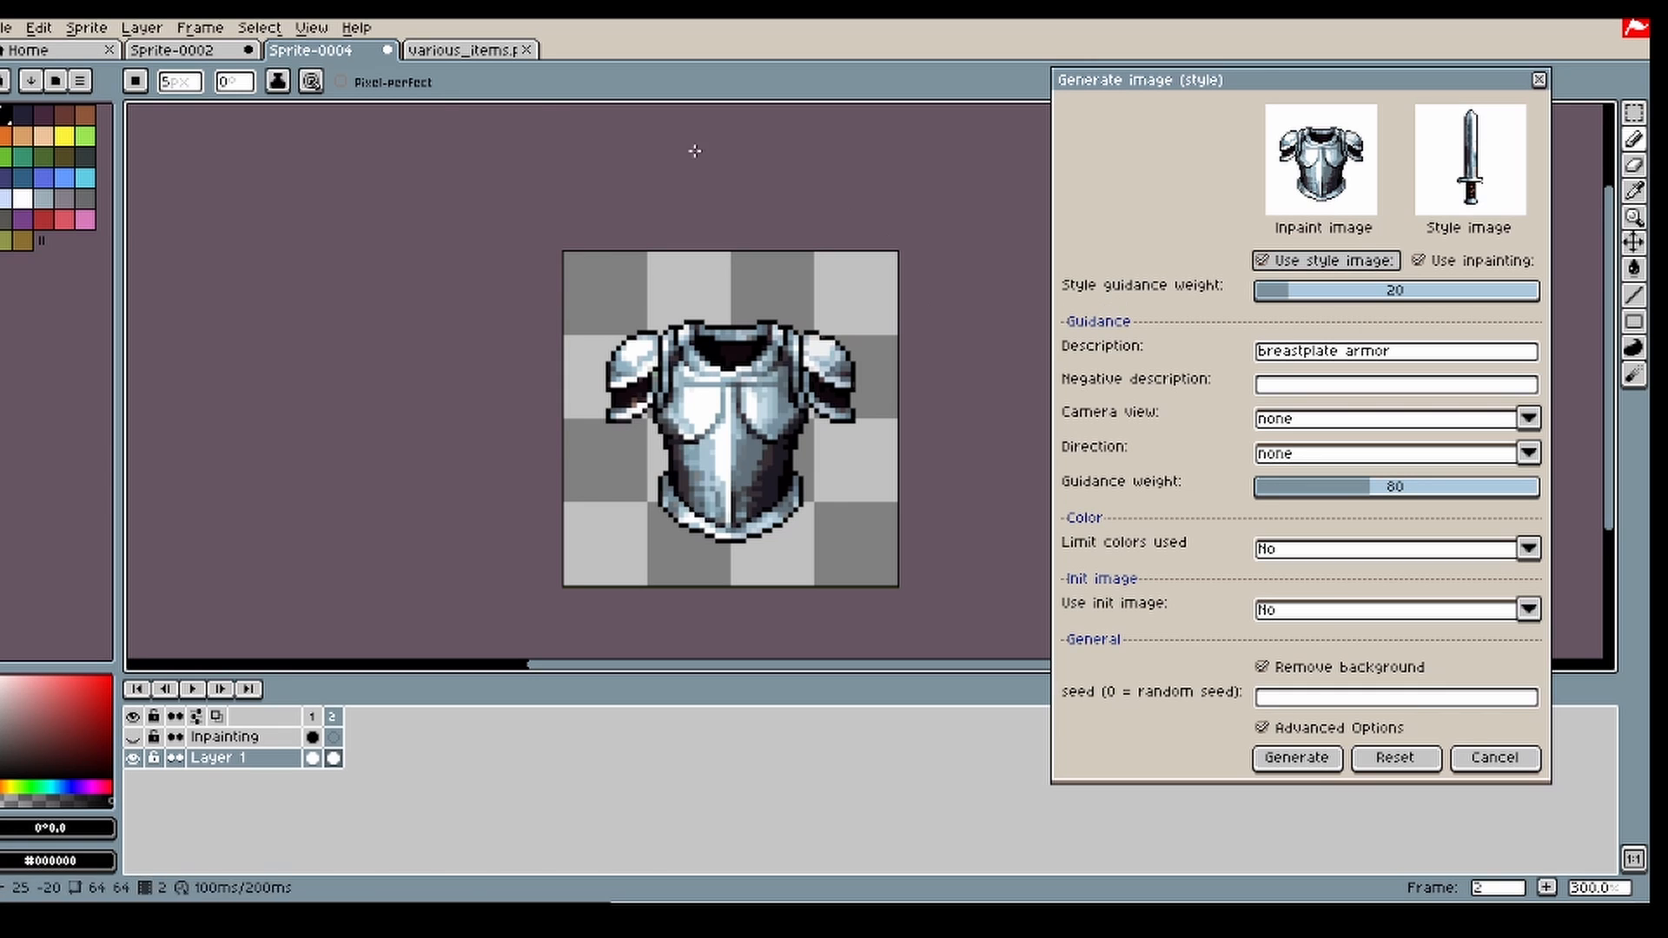
Step: Switch to the various_items sprite, activate the Rectangular Marquee tool, and close the generation settings
left_click(465, 50)
scroll(869, 391, "down", 2)
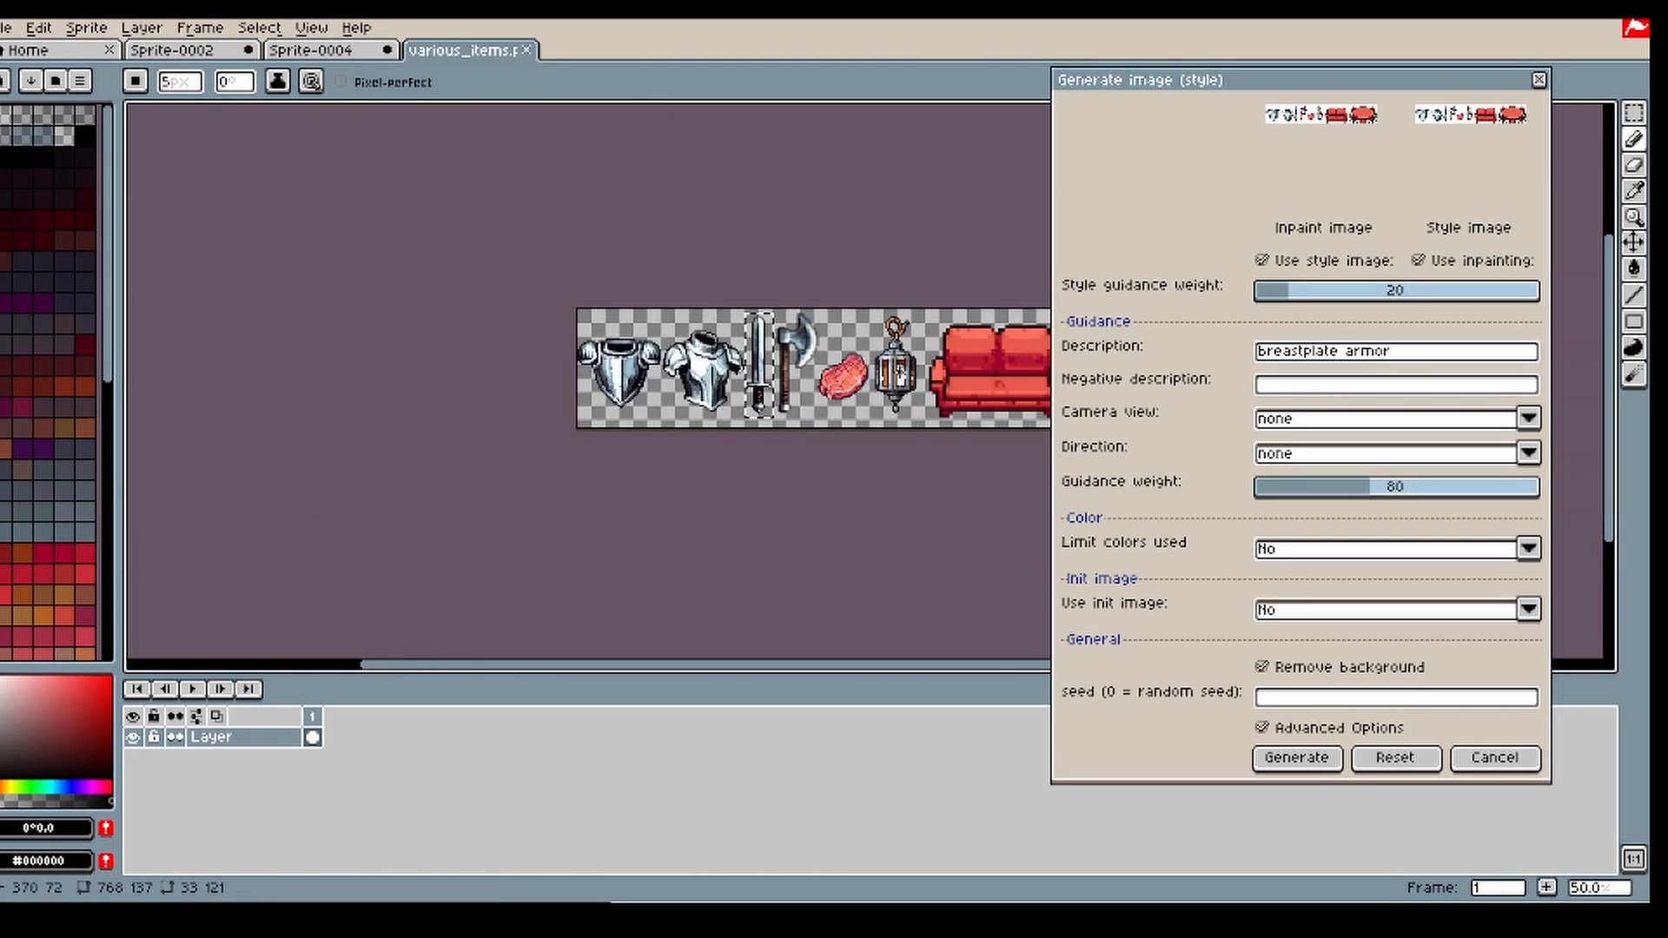
scroll(899, 556, "up", 1)
scroll(907, 549, "down", 1)
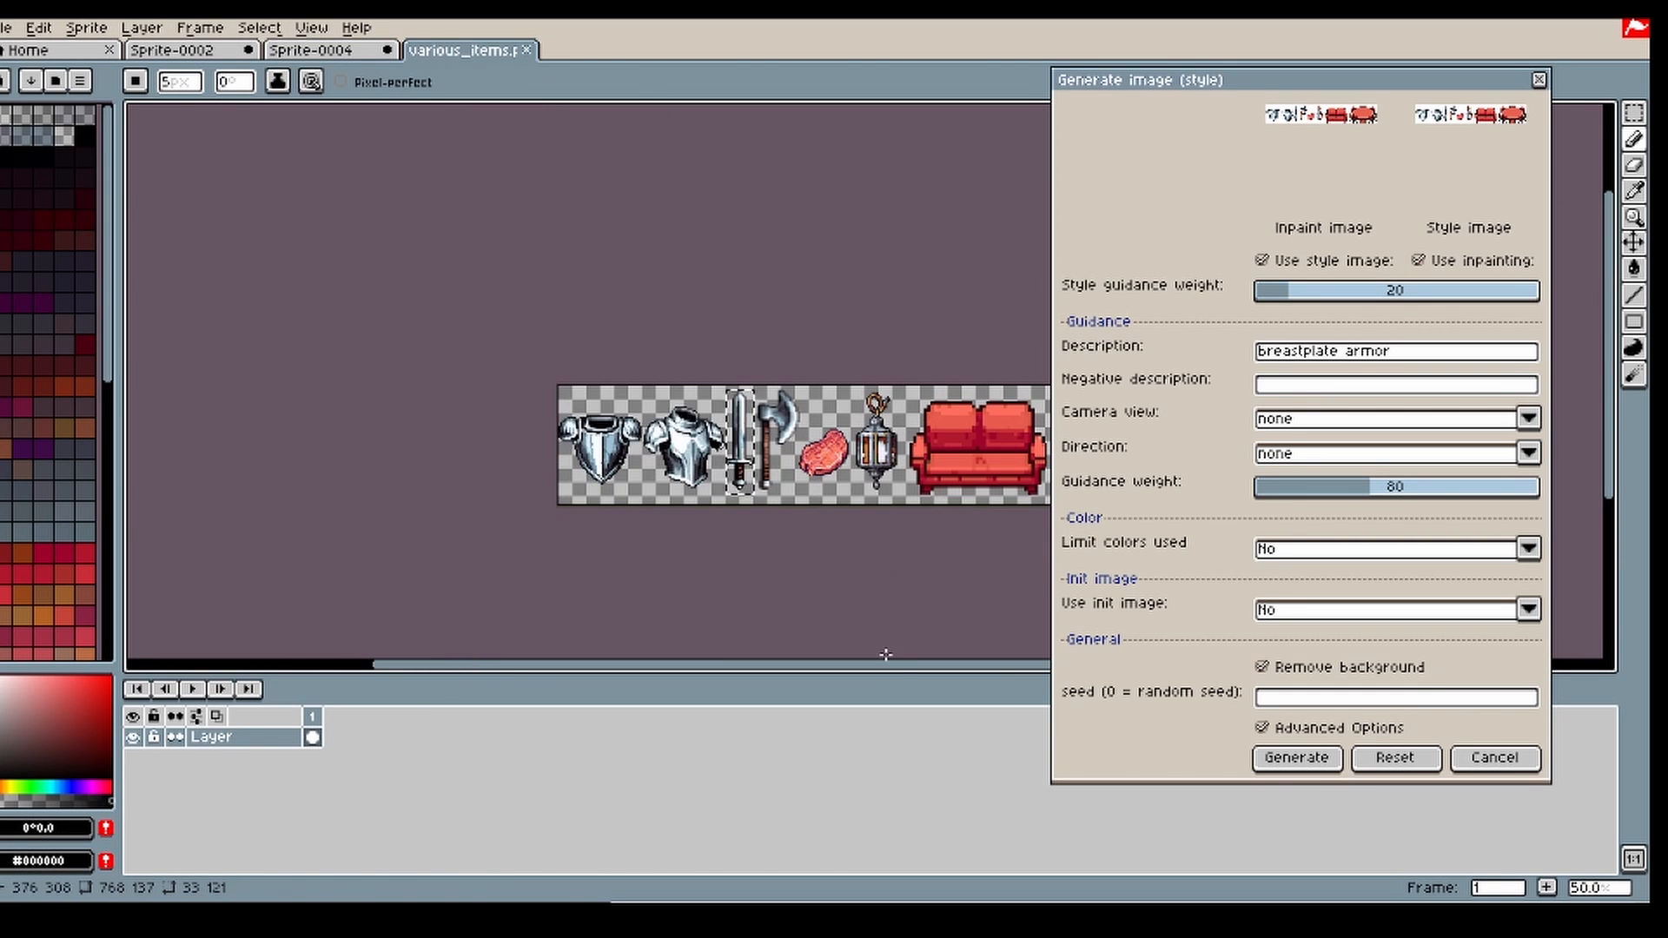
left_click_drag(893, 669, 1022, 669)
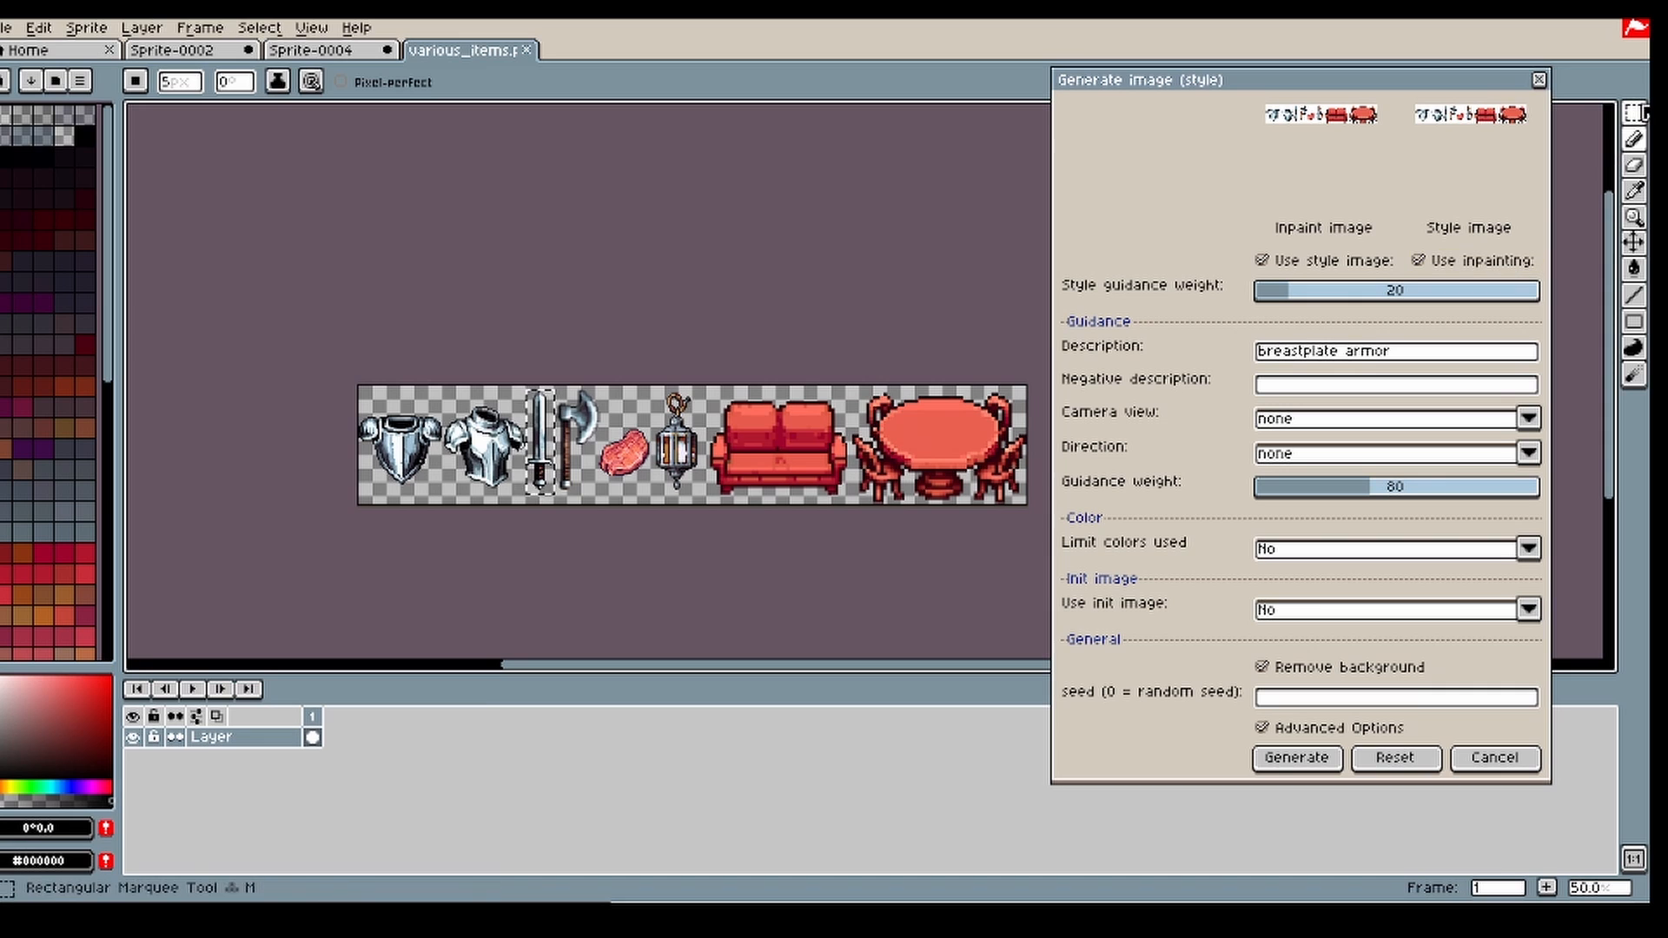
left_click(1634, 114)
left_click(1539, 80)
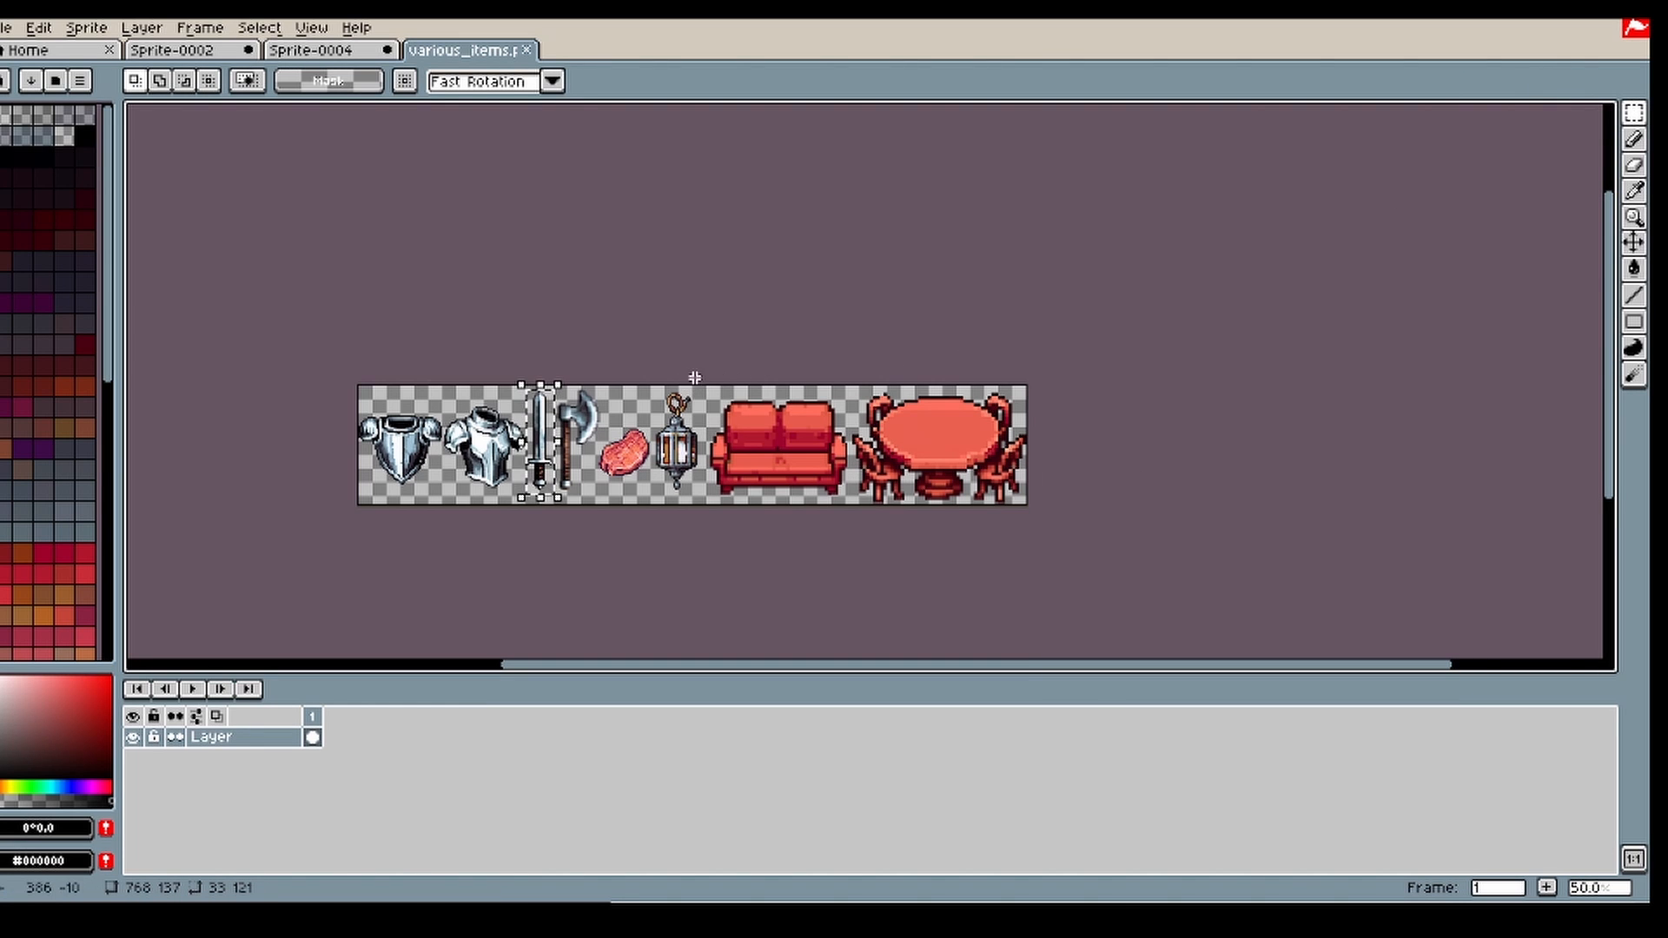
Step: Select the red sofa on the items sheet with a rectangular marquee, adjust the selection, and clear it
left_click_drag(696, 374, 849, 510)
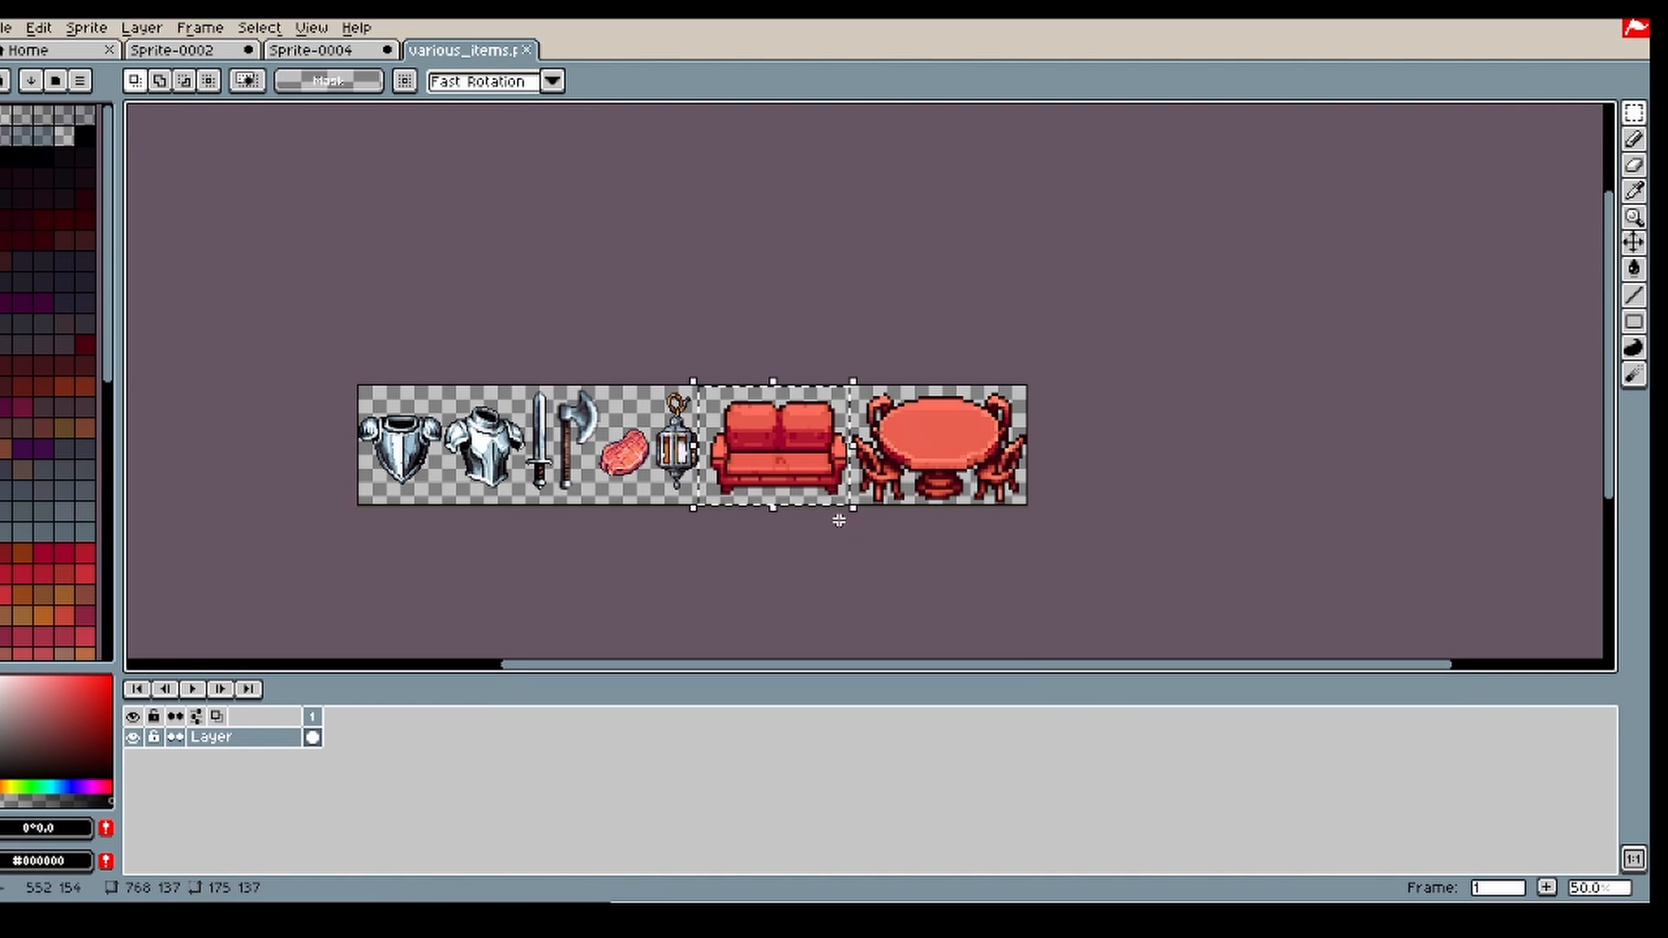
left_click(1086, 332)
left_click_drag(872, 518, 850, 511)
left_click_drag(680, 368, 854, 513)
left_click(859, 518)
left_click(823, 549)
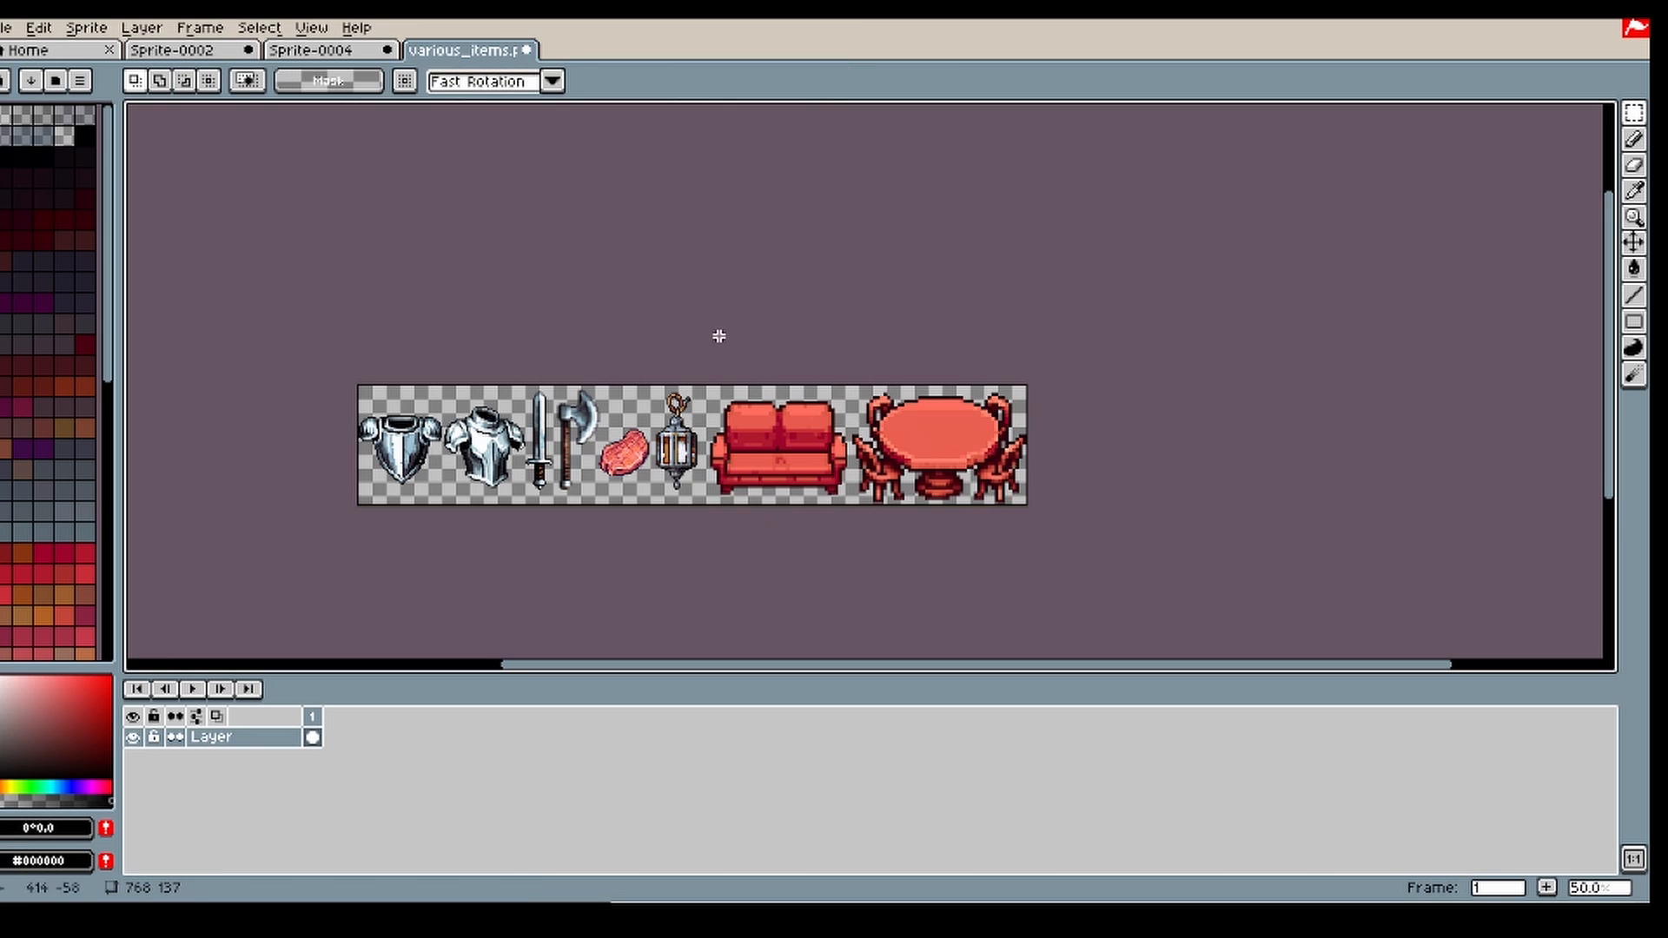
Step: Marquee-select the sword and the axe one after the other across the sheet's full height, clearing each selection
scroll(397, 452, "up", 1)
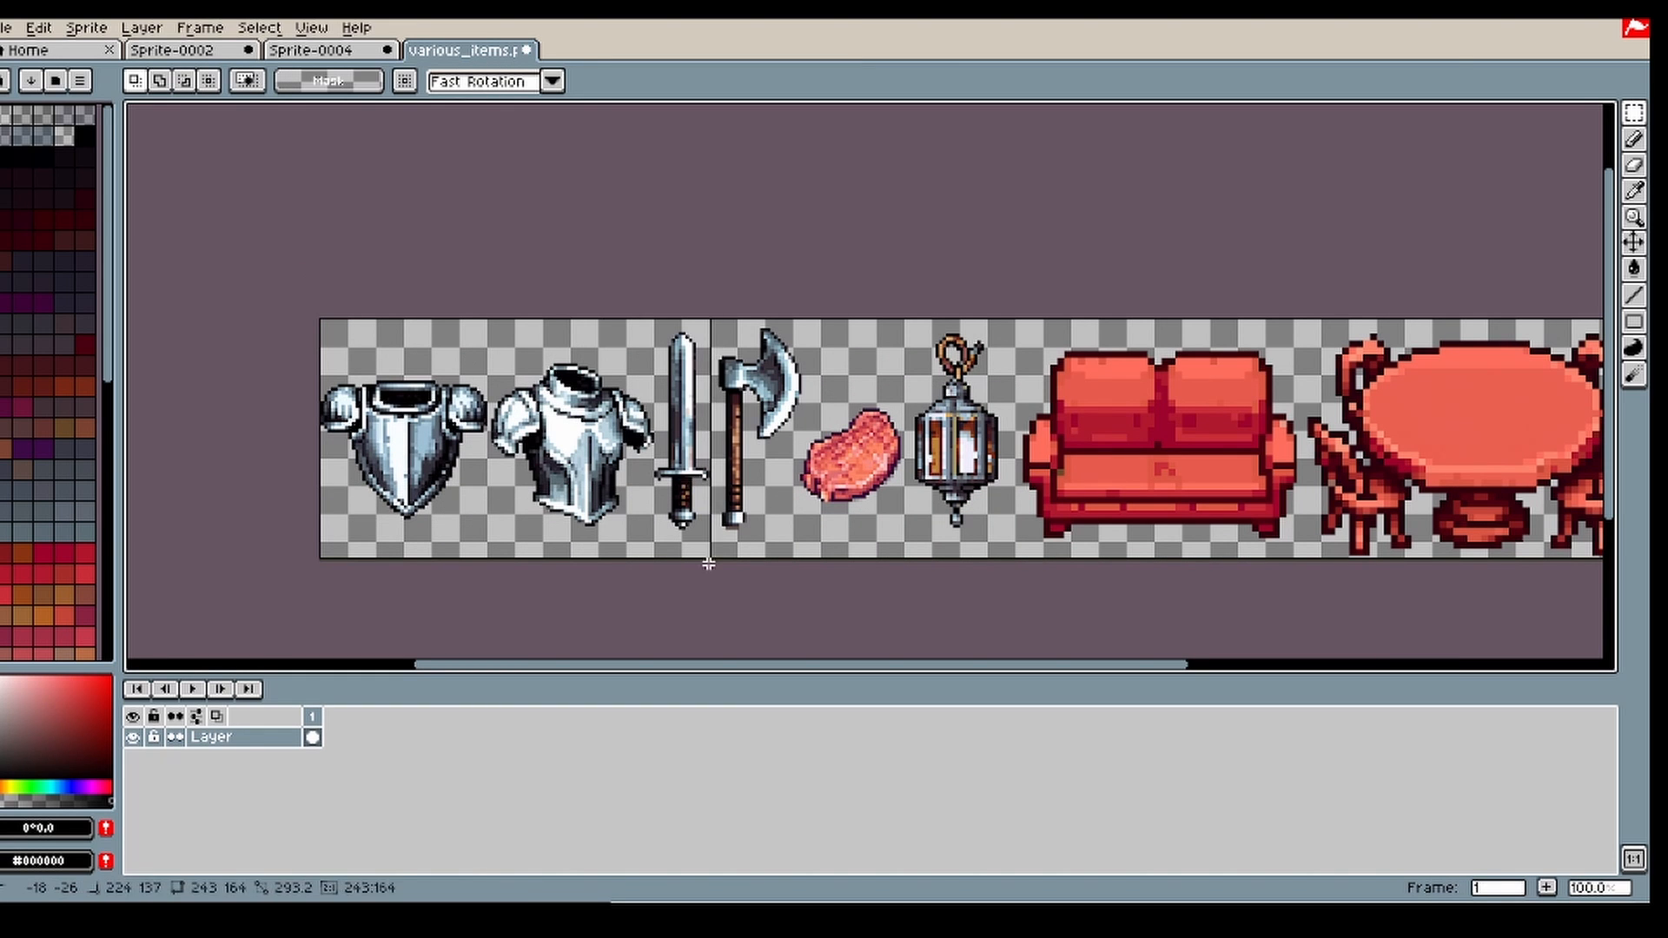
left_click_drag(647, 307, 713, 574)
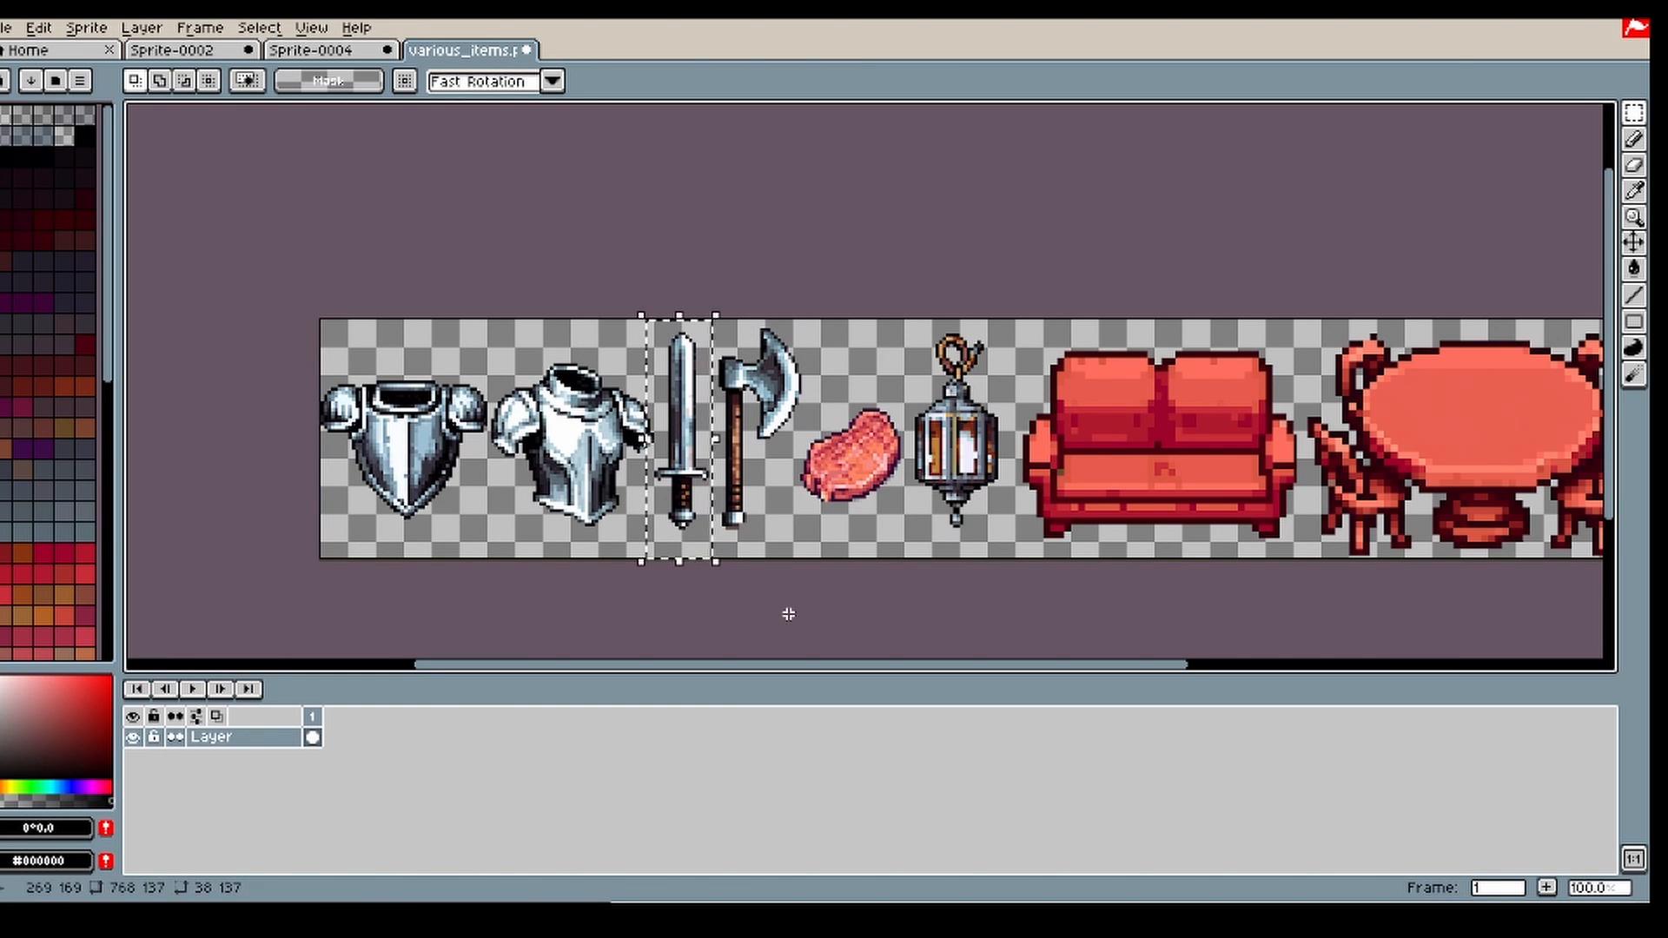
left_click(789, 615)
mouse_move(717, 276)
left_mouse_down()
mouse_move(730, 371)
mouse_move(808, 571)
left_mouse_up()
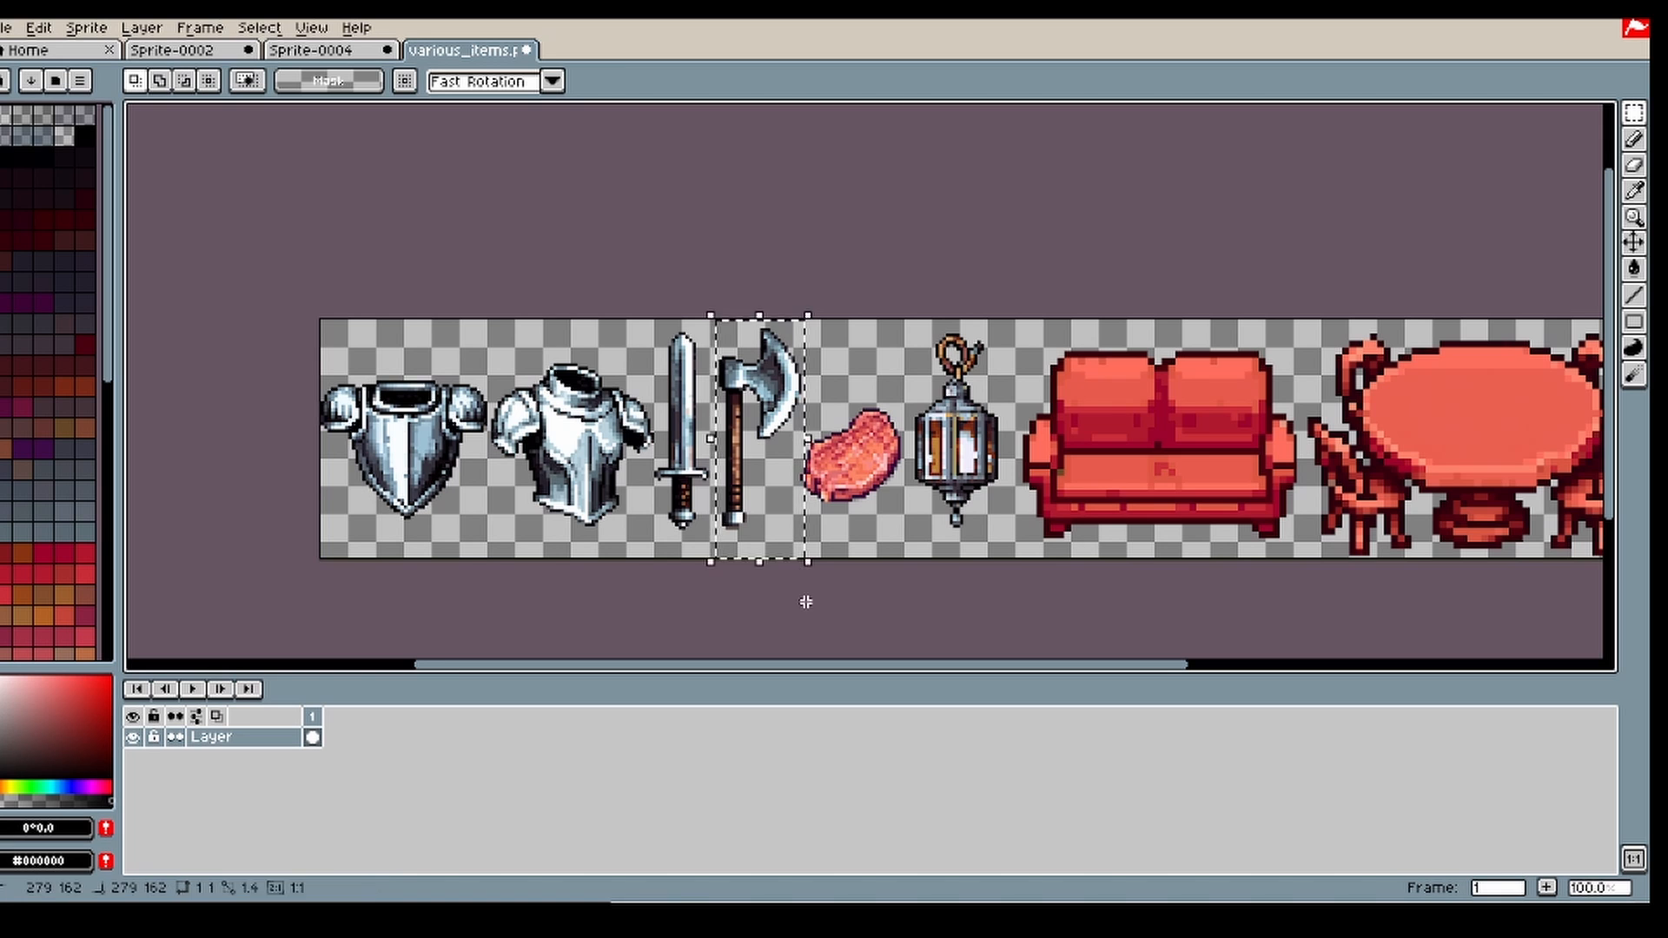
left_click(804, 596)
Step: Marquee-select the two breastplates, the lantern and the sword in turn, undoing the accidental transformation
left_click_drag(477, 287, 569, 488)
left_click_drag(643, 290, 305, 566)
mouse_move(647, 313)
left_mouse_down()
mouse_move(672, 480)
mouse_move(652, 341)
left_mouse_up()
left_click(738, 267)
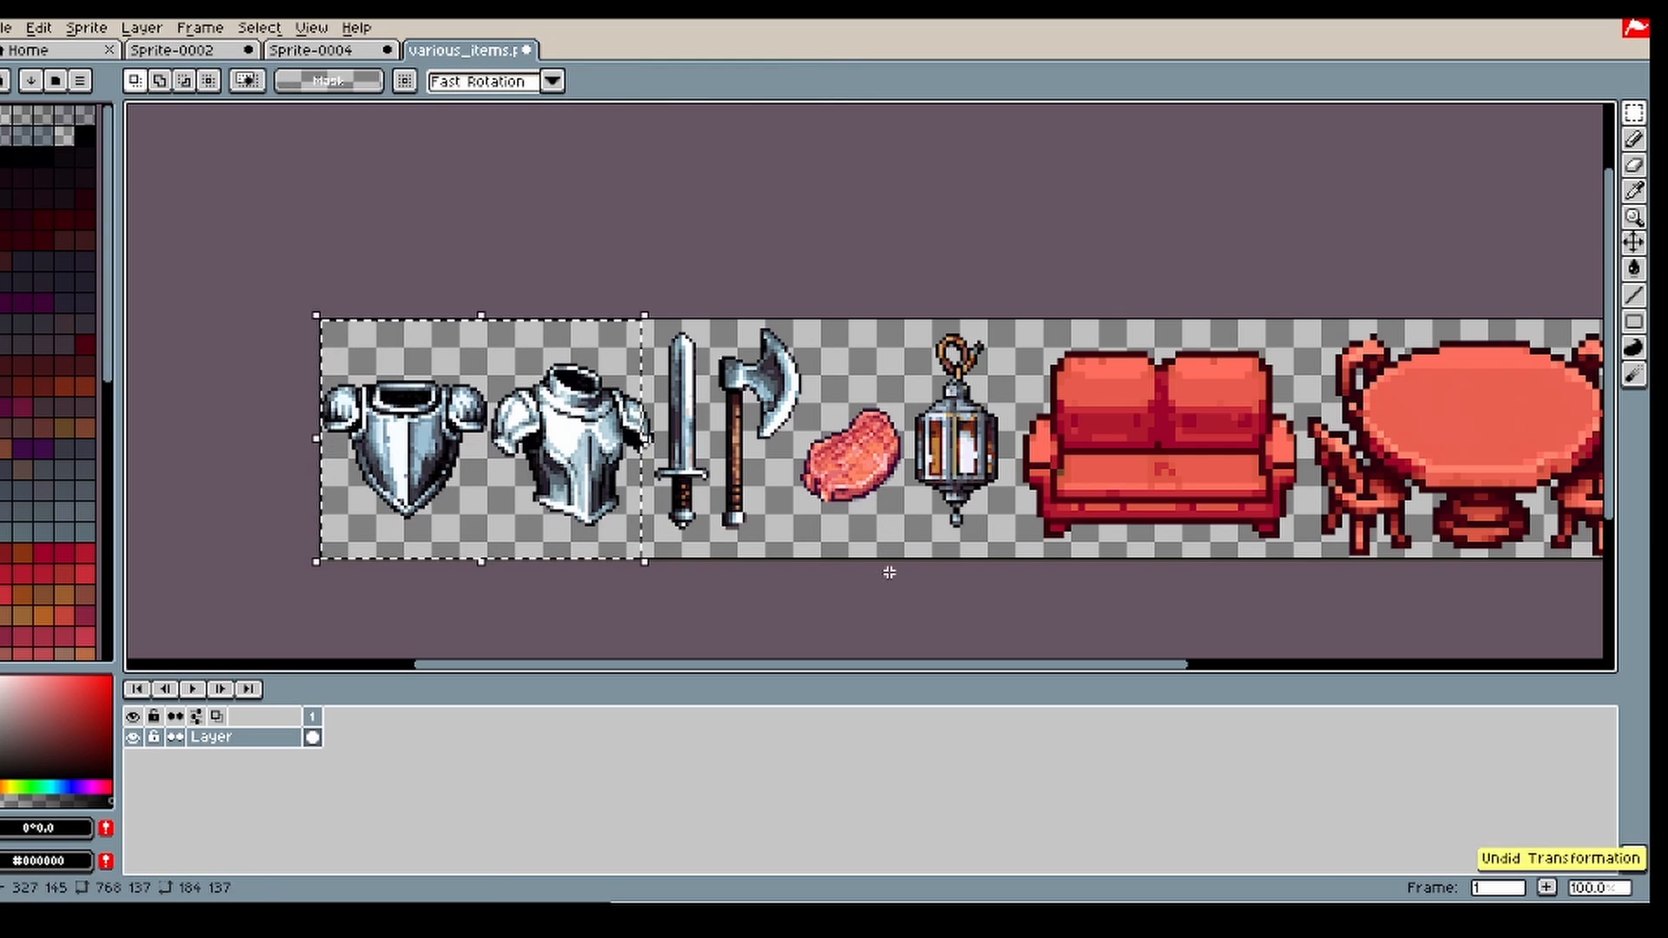
left_click_drag(912, 326, 1011, 560)
left_click_drag(639, 304, 744, 560)
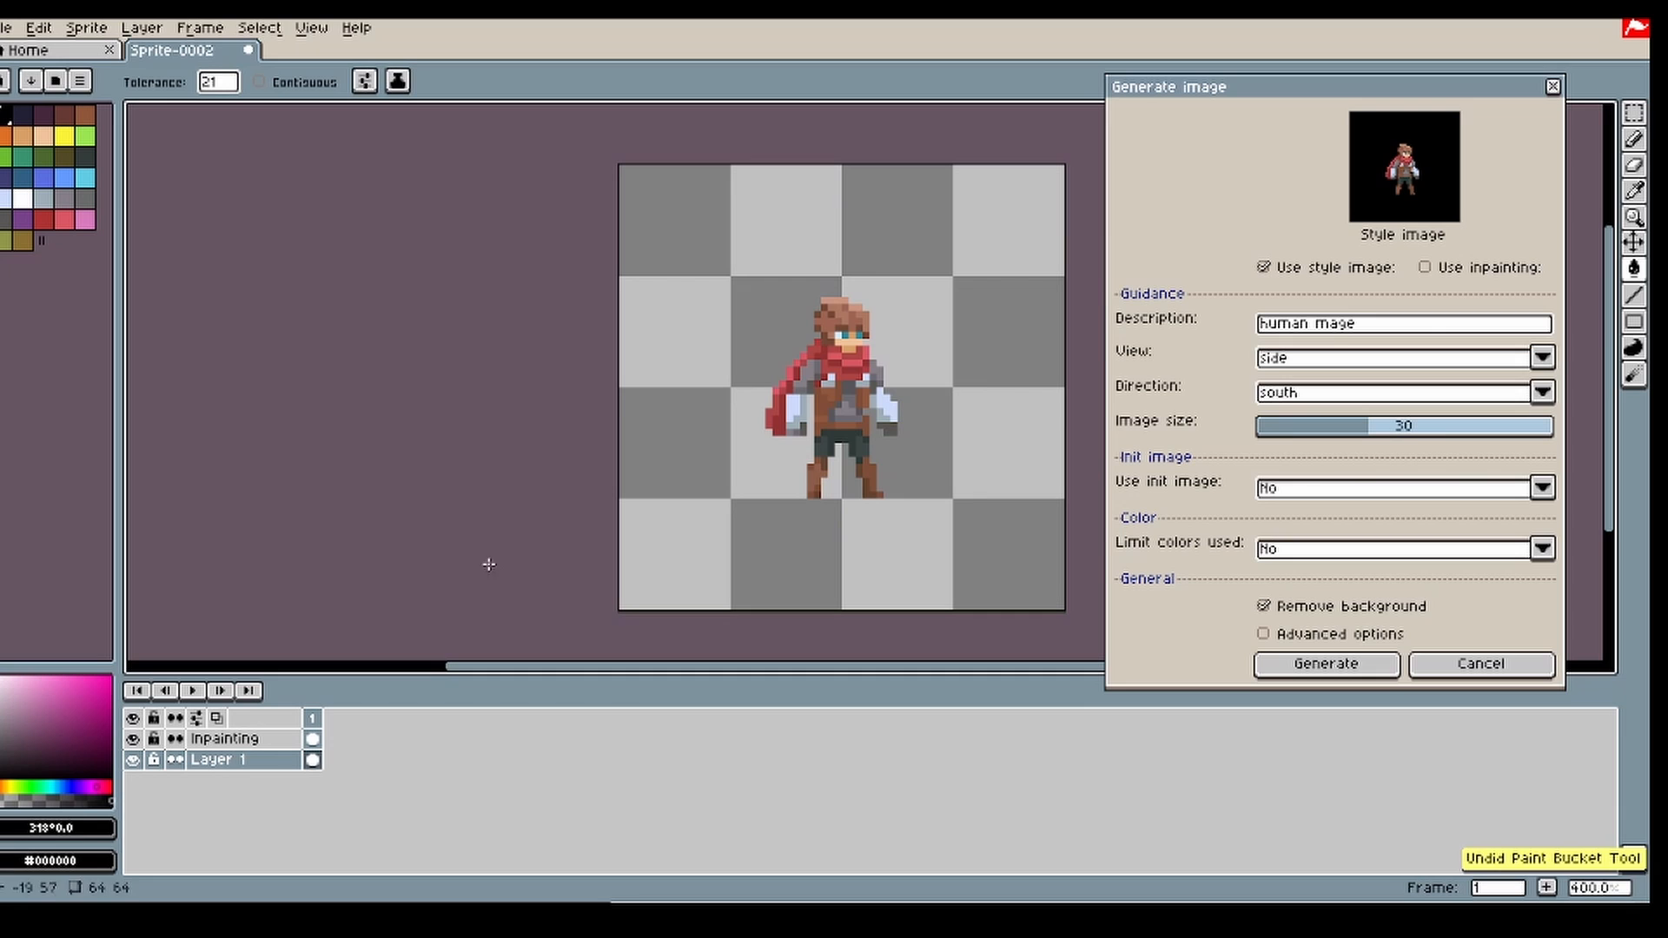
Step: Select the area around the red-scarfed character in Sprite-0002 with a rectangular marquee and clear the selection
left_click(1632, 115)
left_click(554, 425)
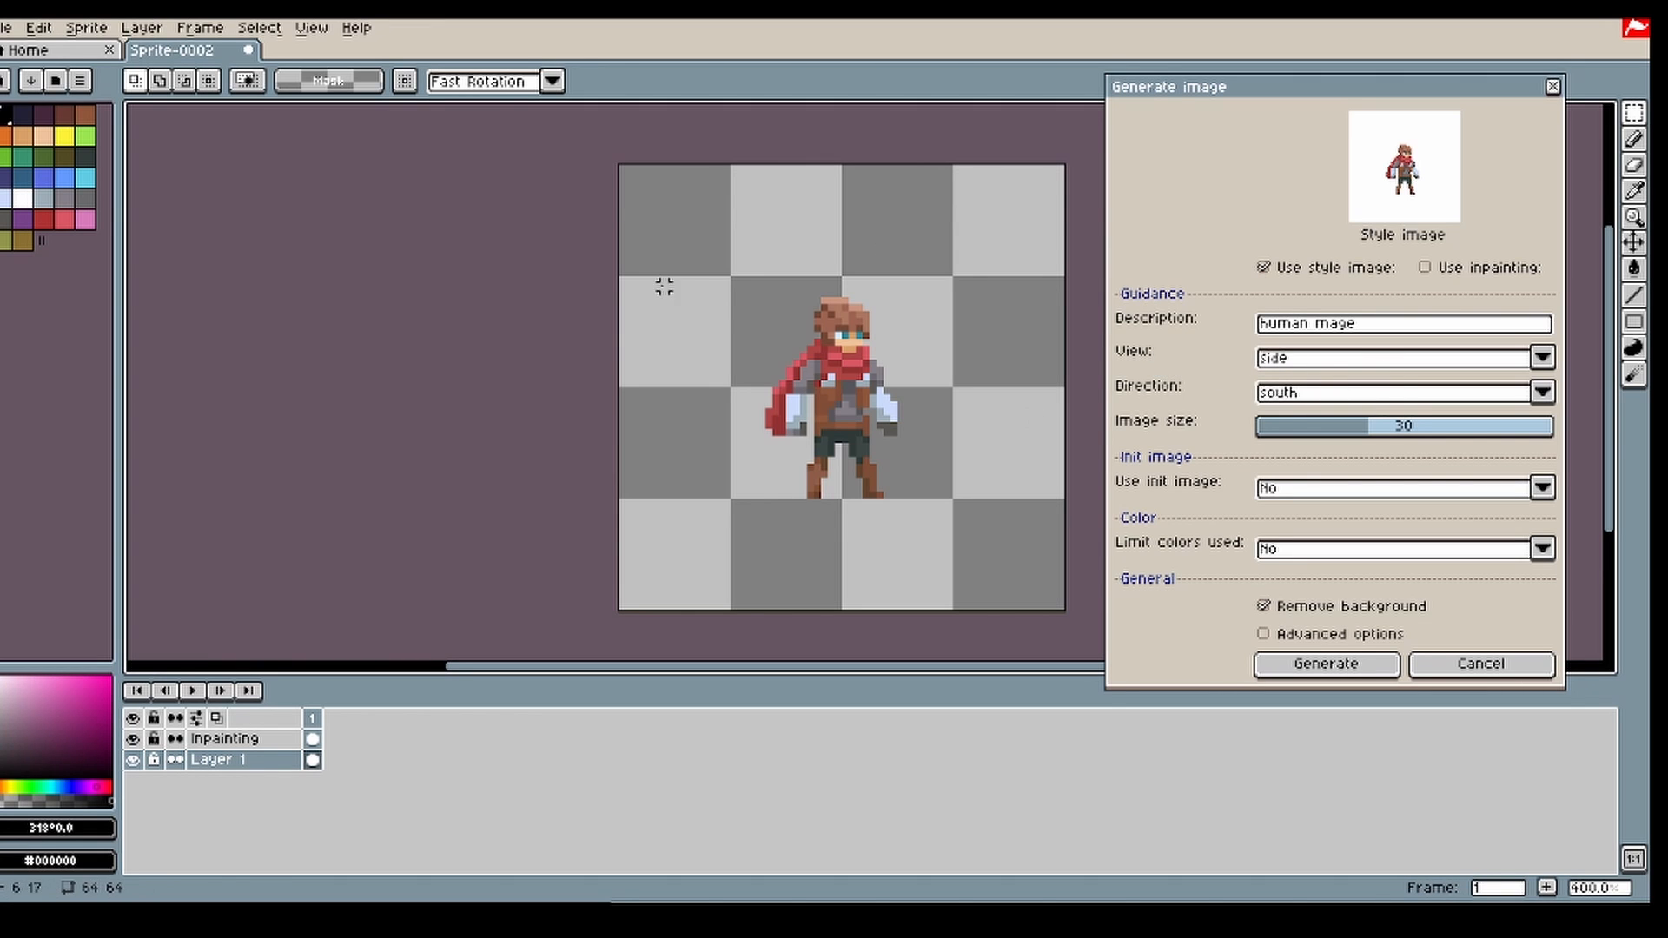
left_click_drag(639, 275, 971, 537)
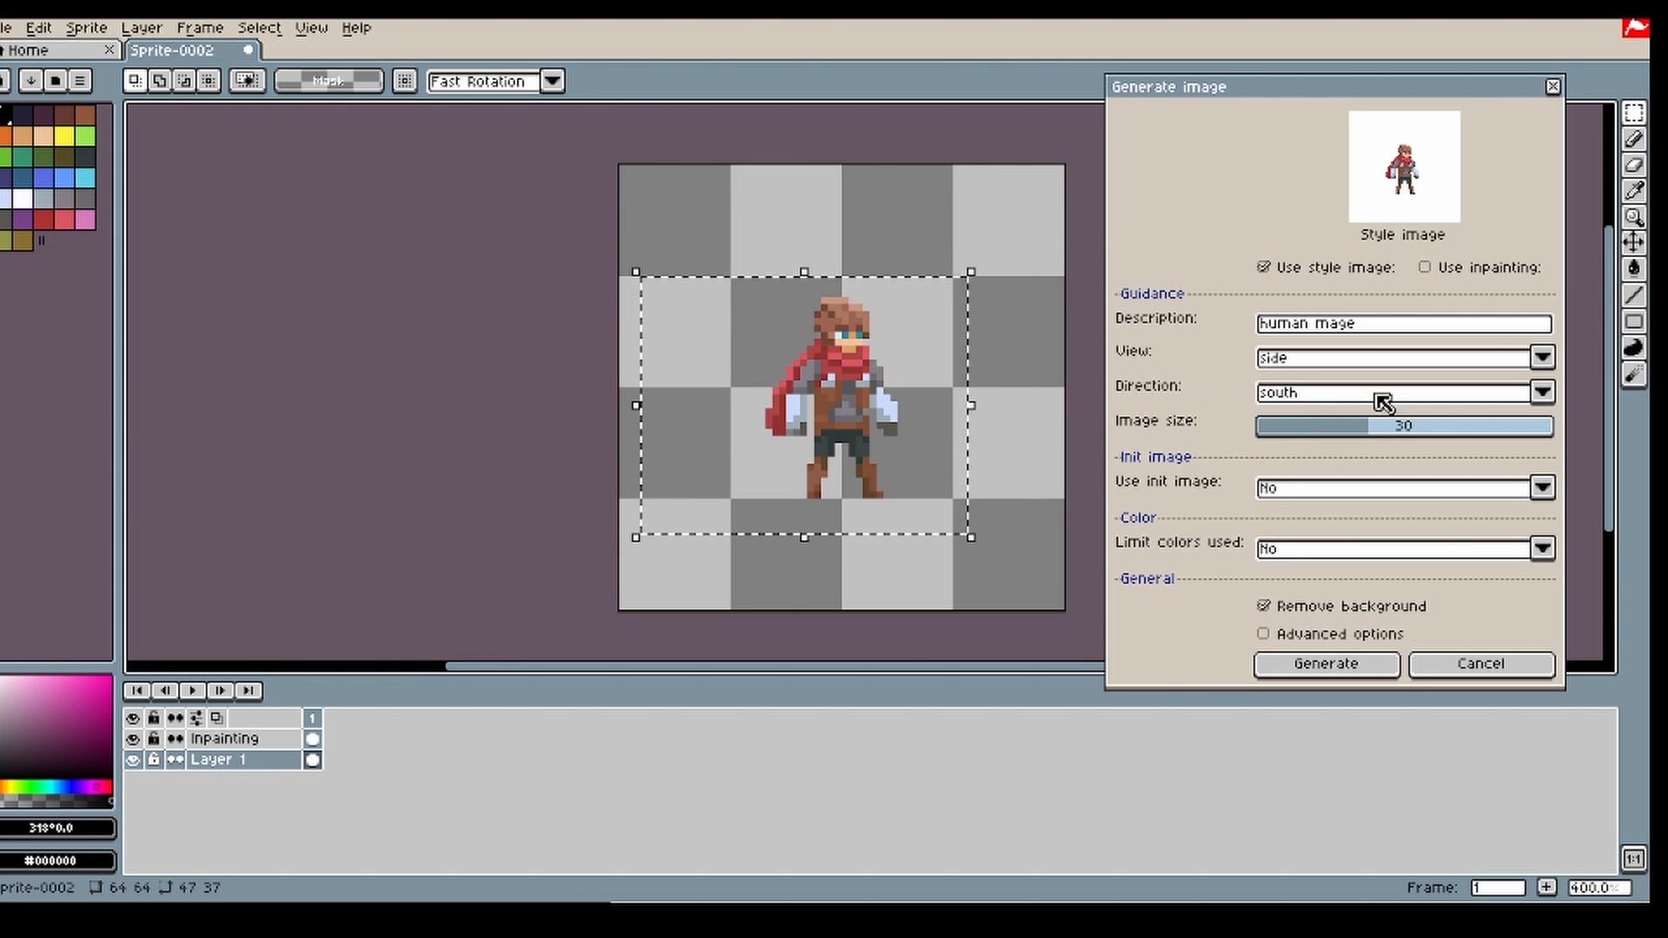
left_click(844, 466)
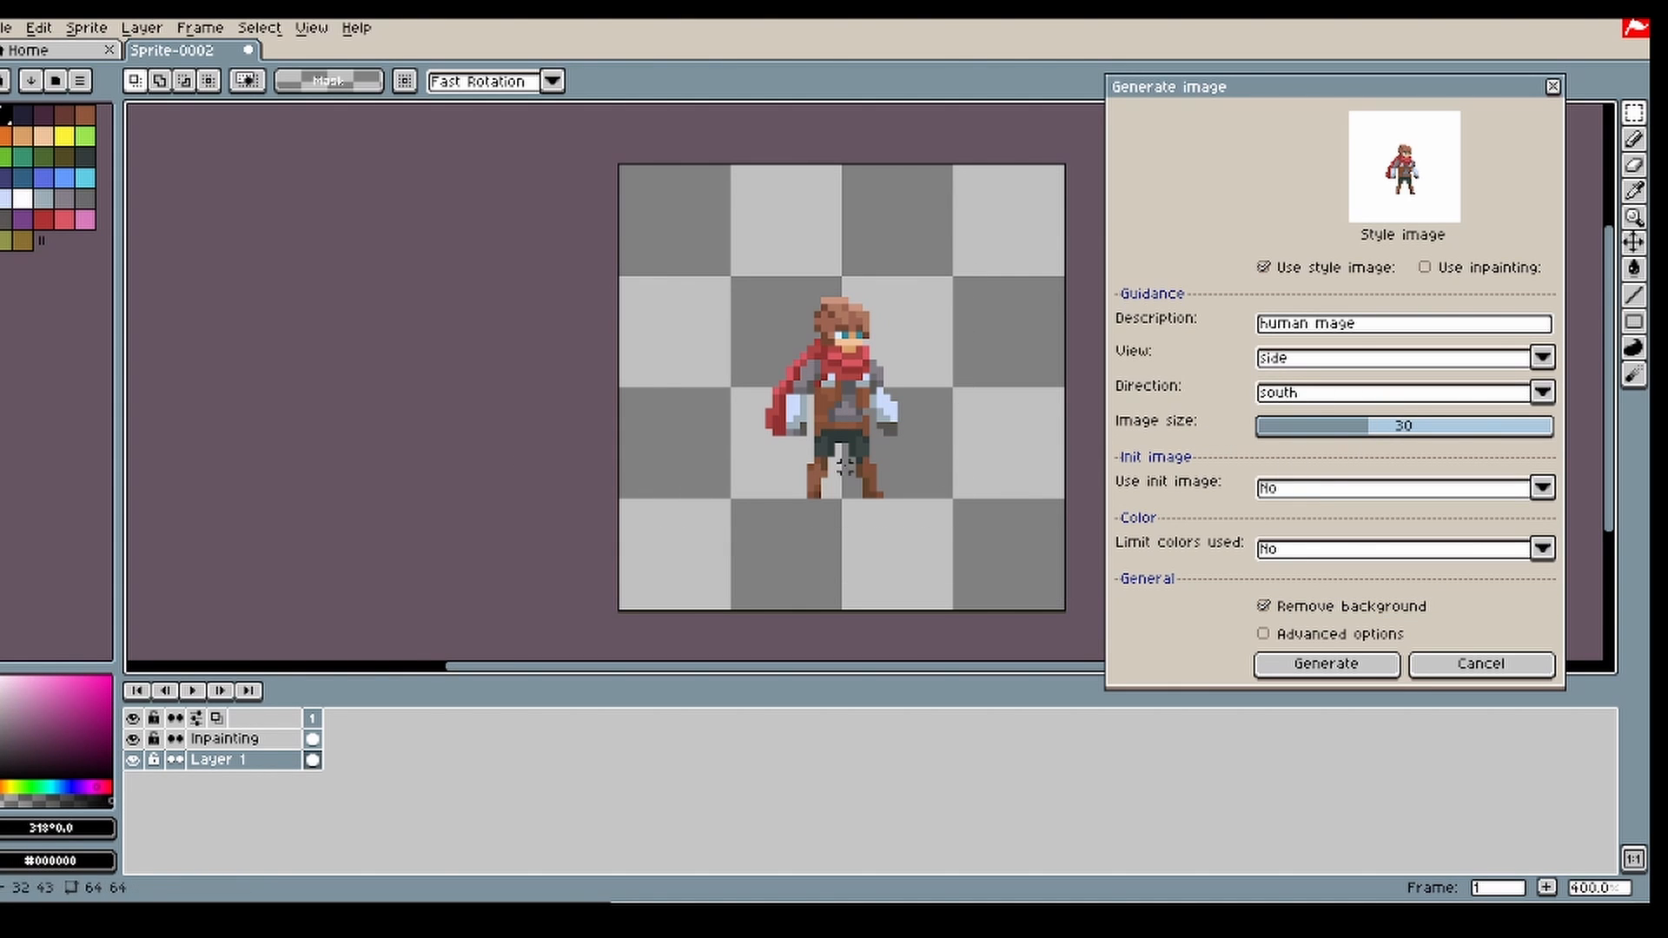
Step: Generate a human mage using the red-scarfed character as the style image, and return to the generation settings
left_click(1359, 667)
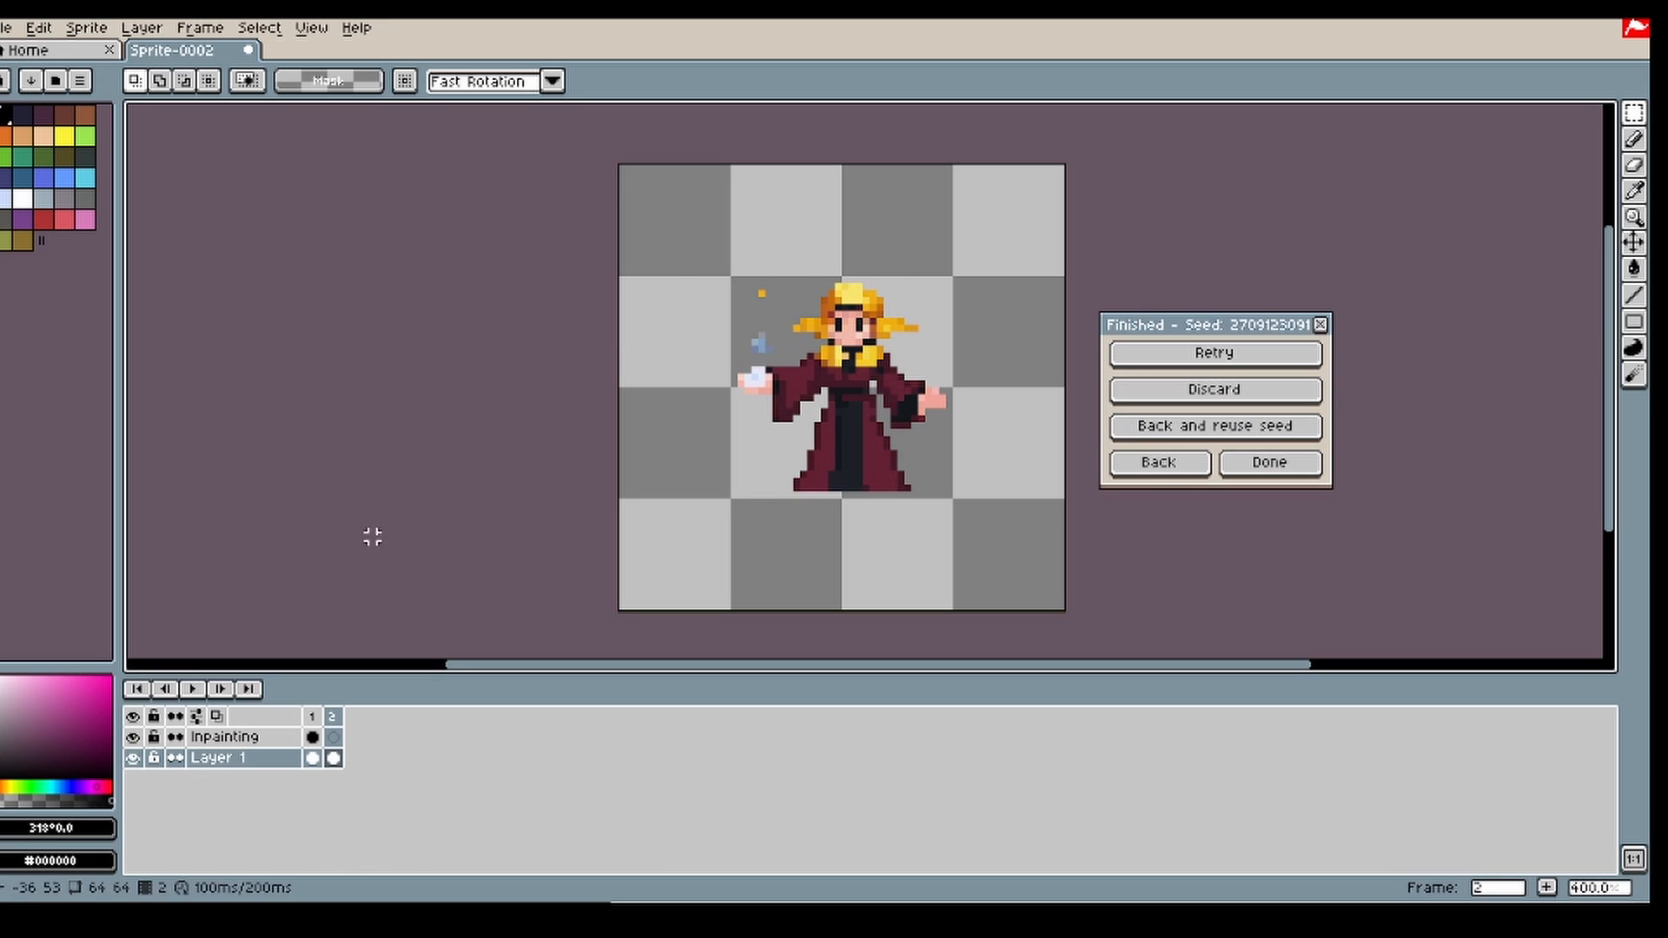
left_click(335, 717)
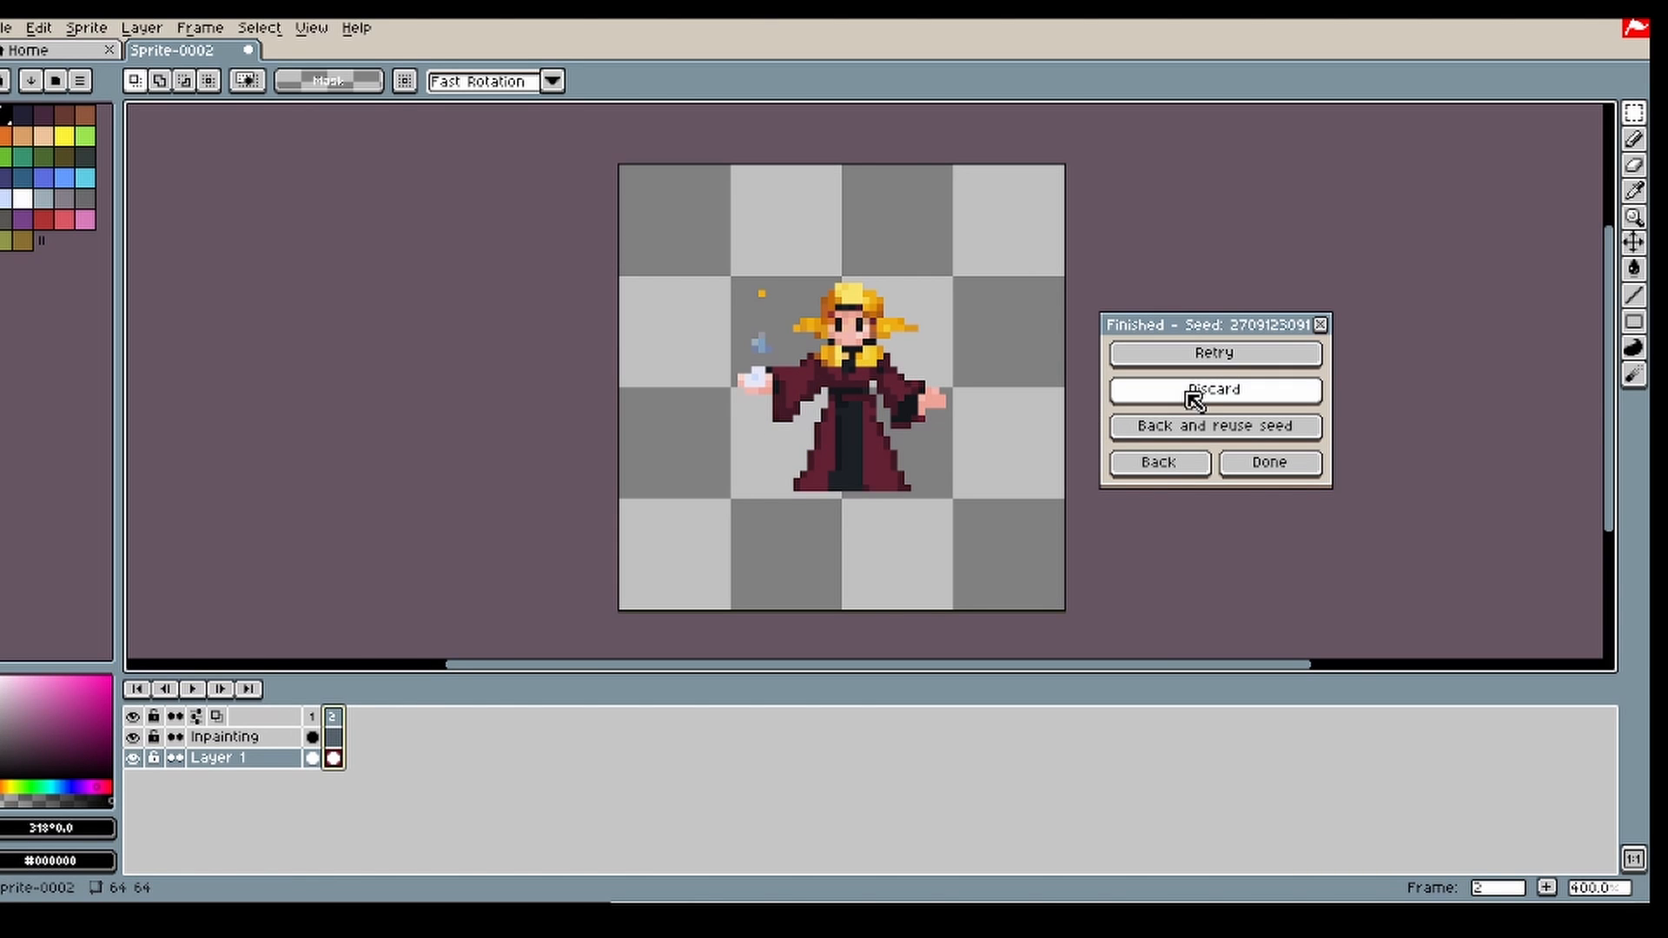
left_click(1134, 461)
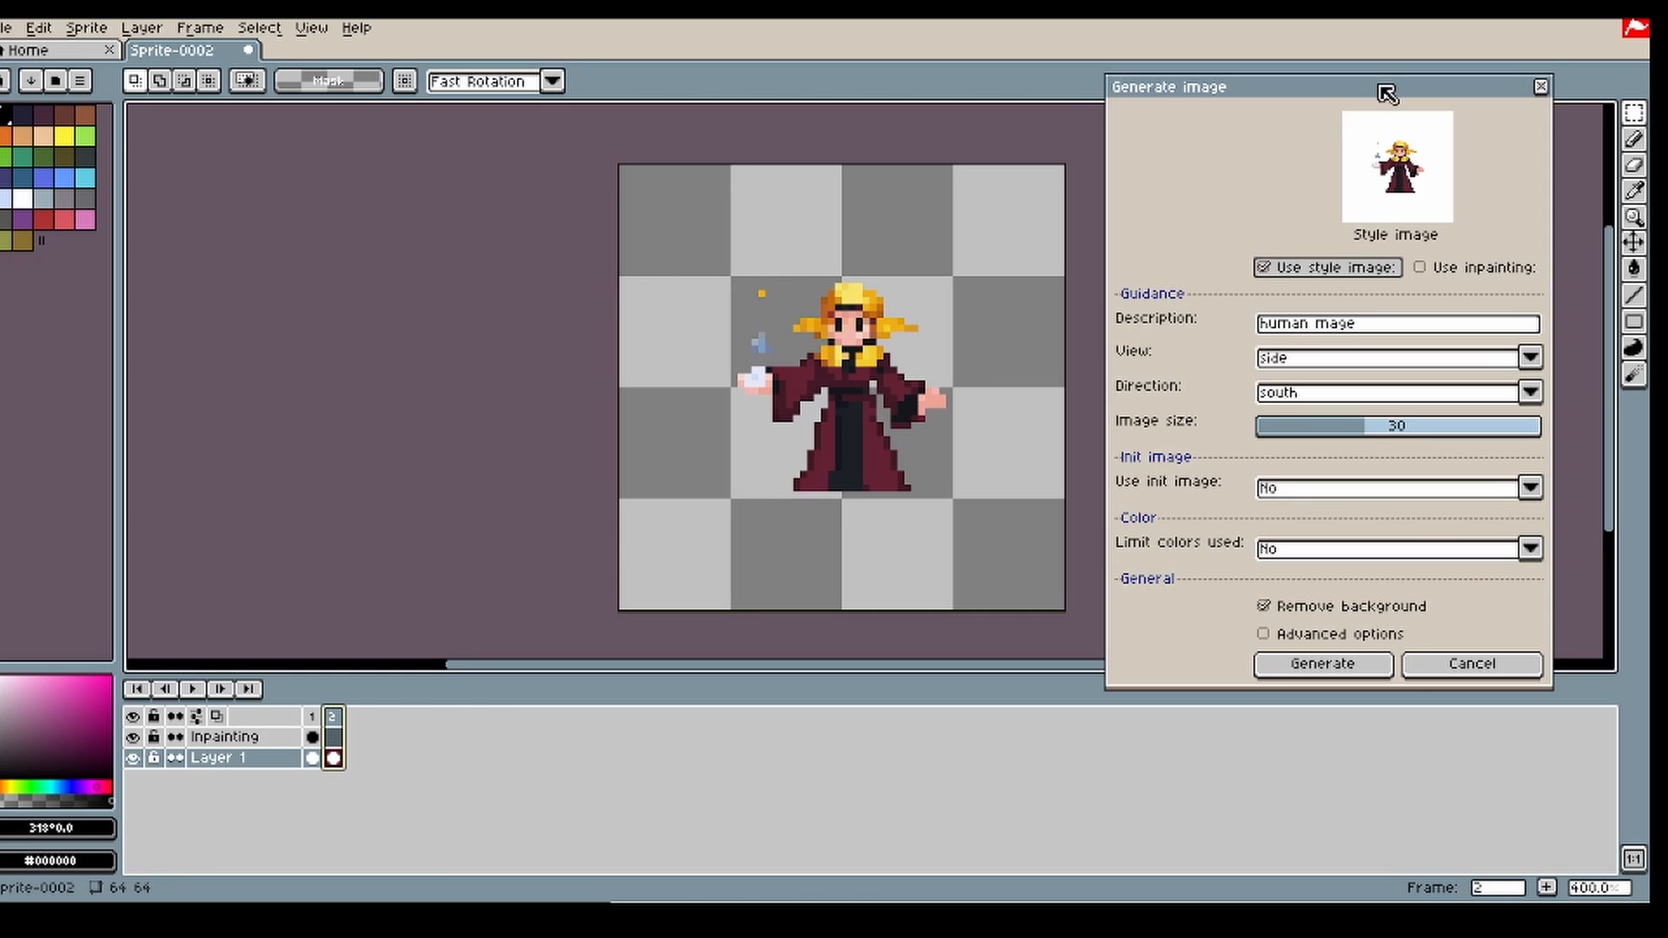
left_click_drag(1386, 93, 1398, 103)
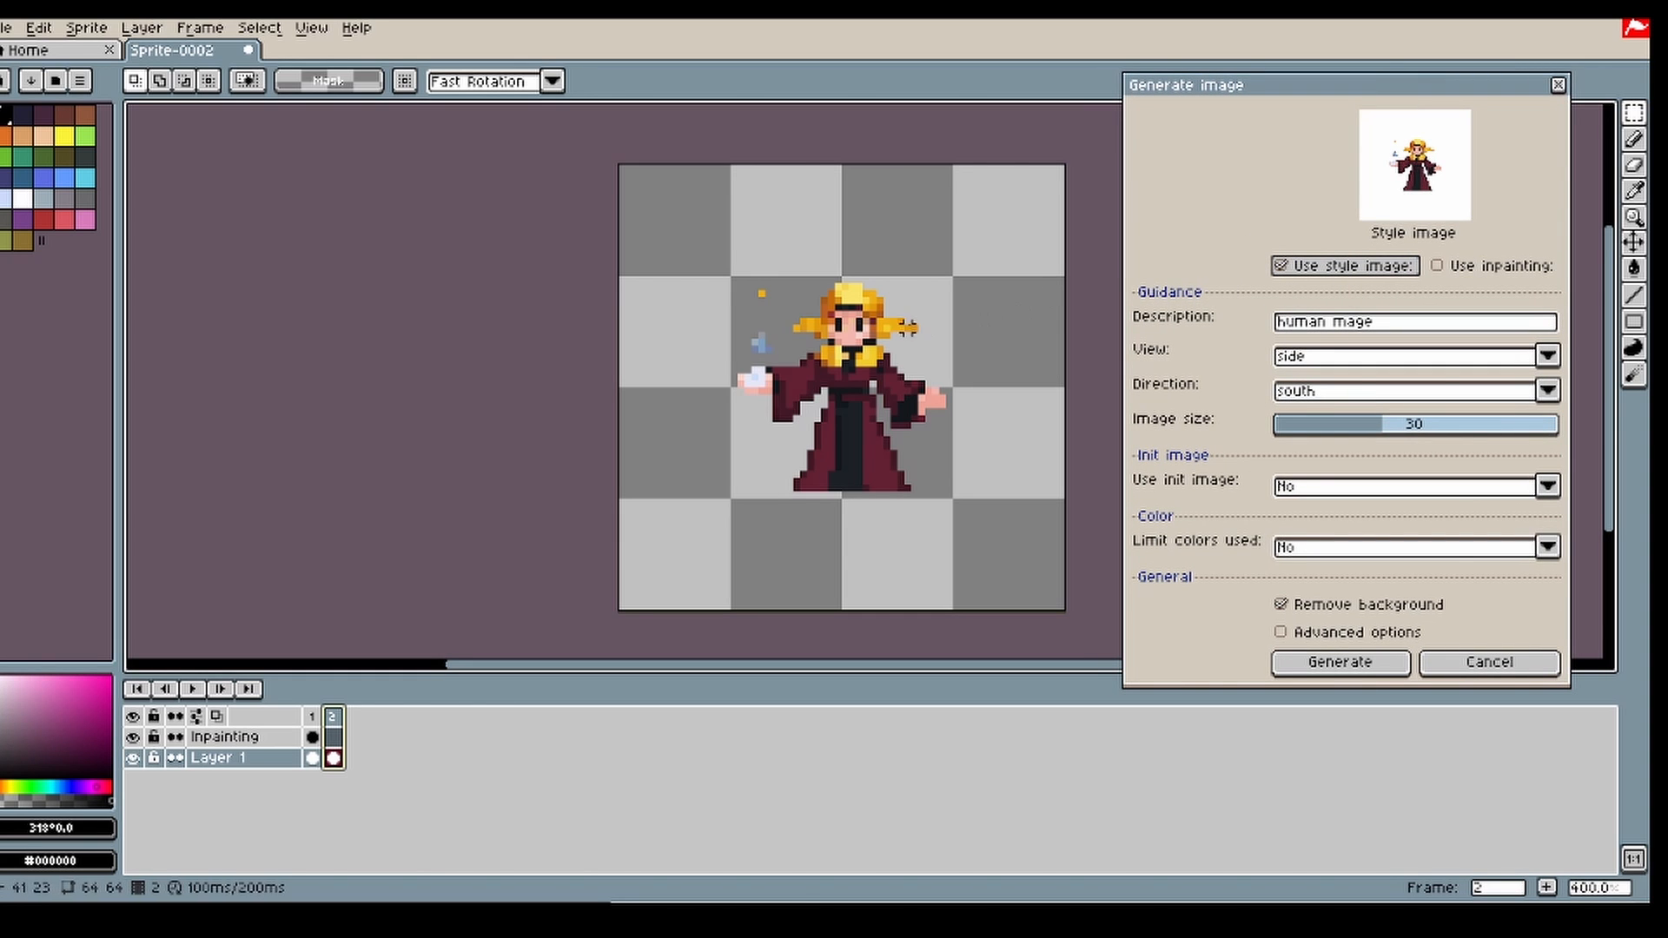
Step: Erase the stray orange and blue pixels above the mage's glowing hand with a 5 px eraser
left_click(1635, 165)
left_click(762, 293)
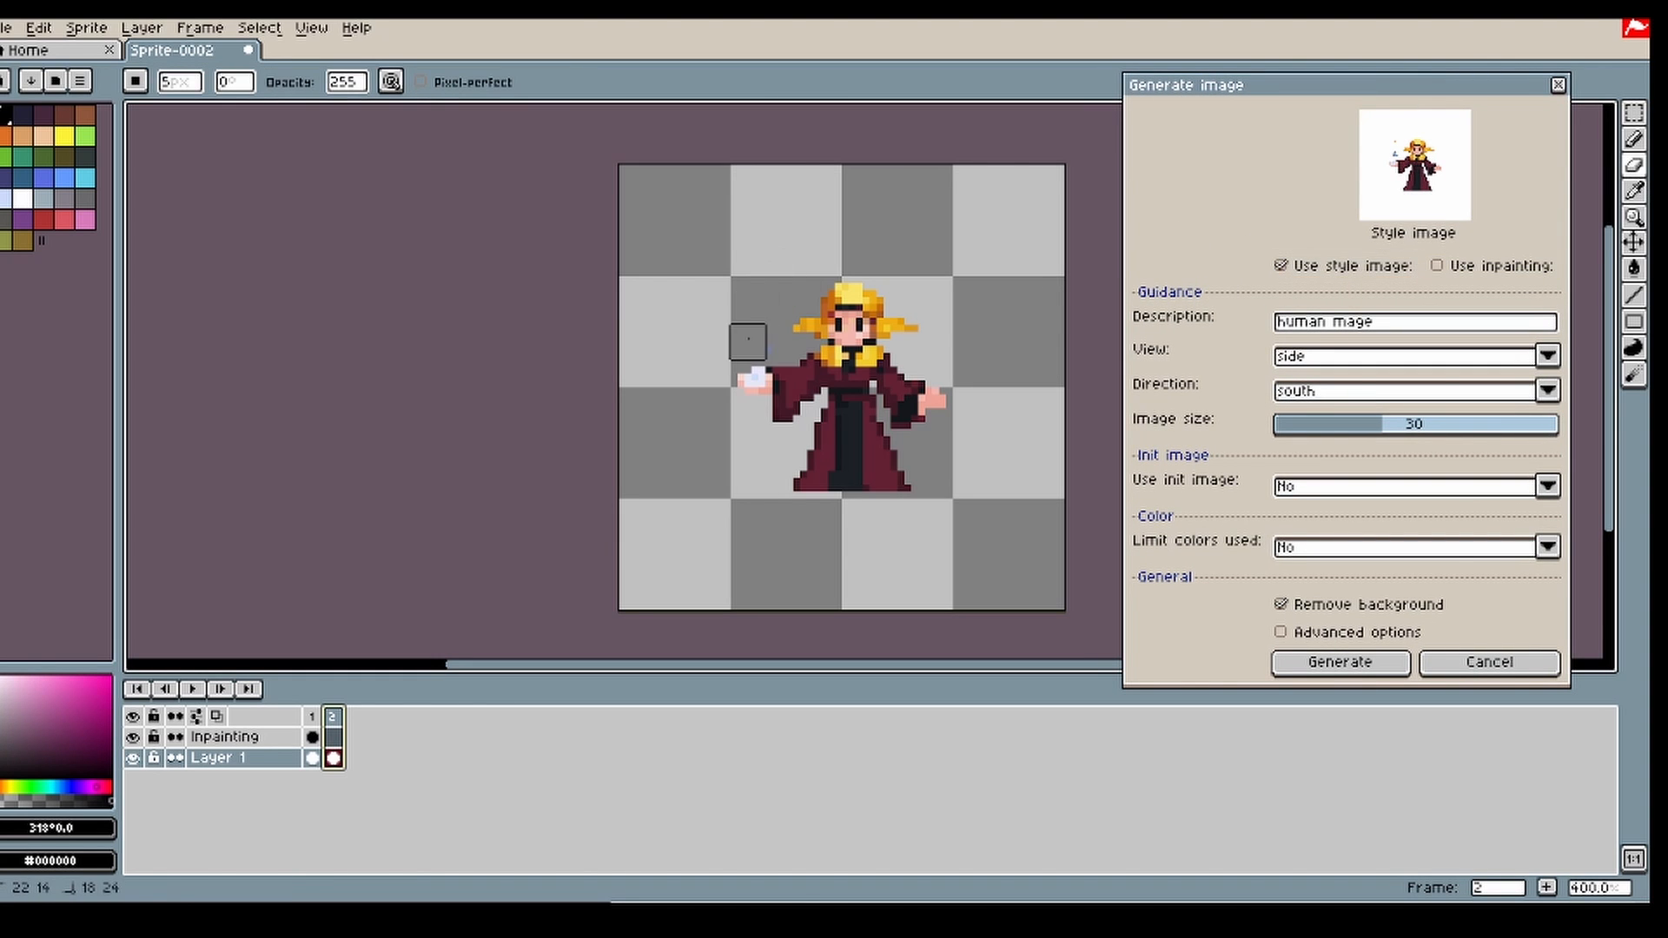
left_click(760, 343)
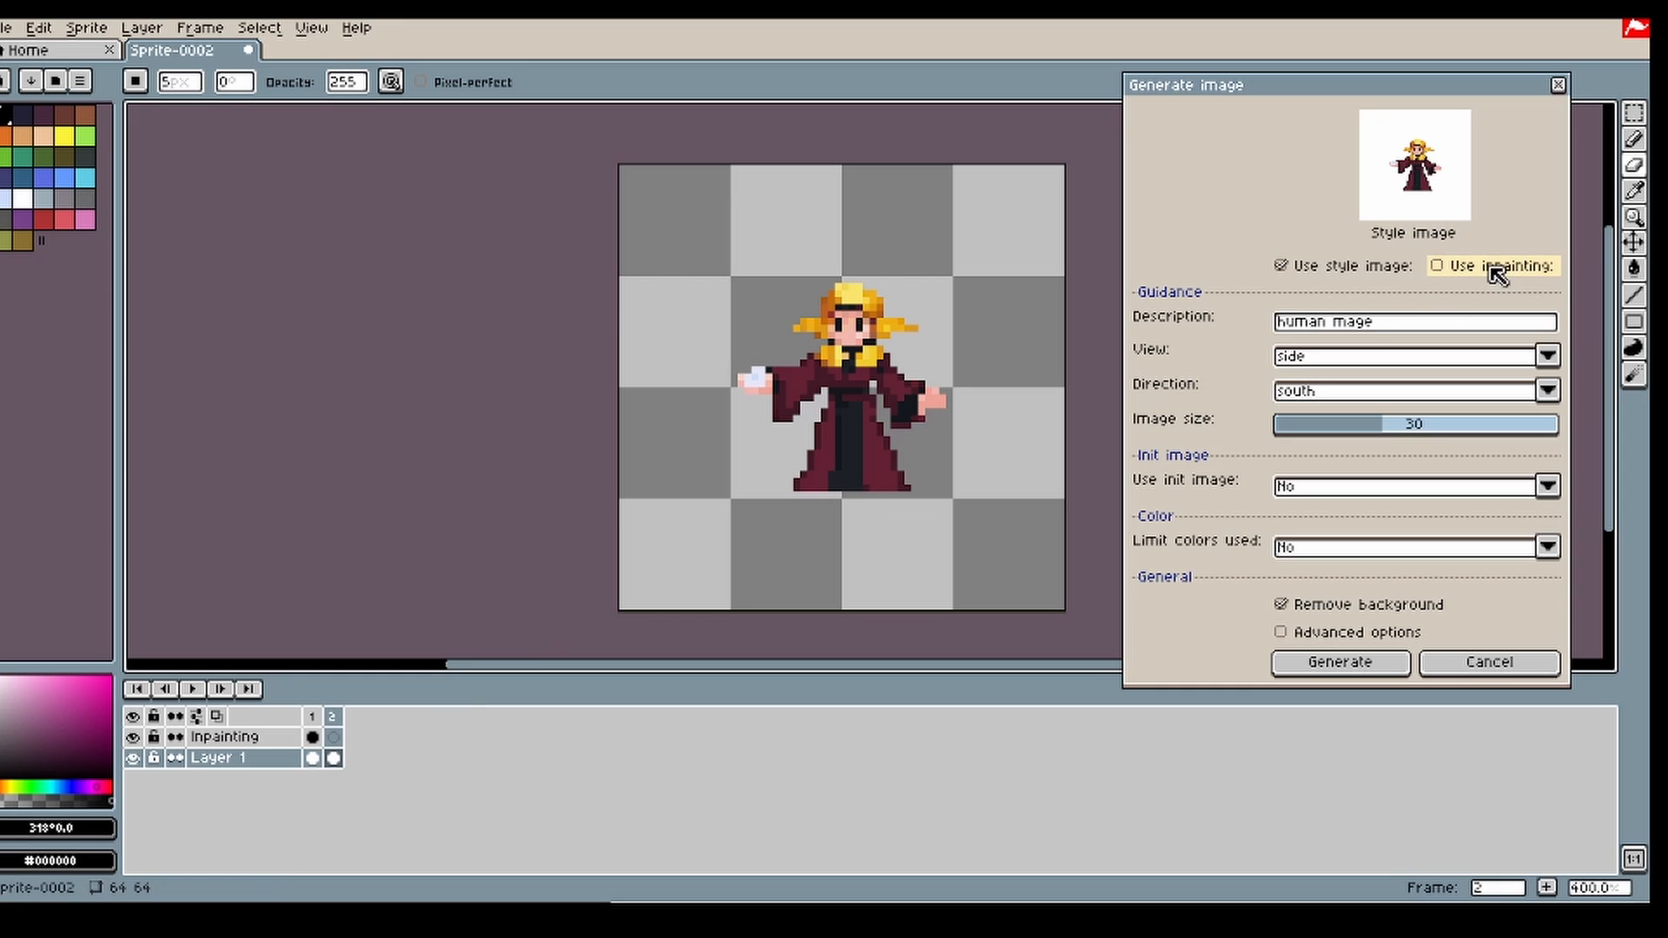
Step: Enable inpainting and mask the mage's whole head on frame 2 of the Inpainting layer with a 4 px brush
left_click(1437, 266)
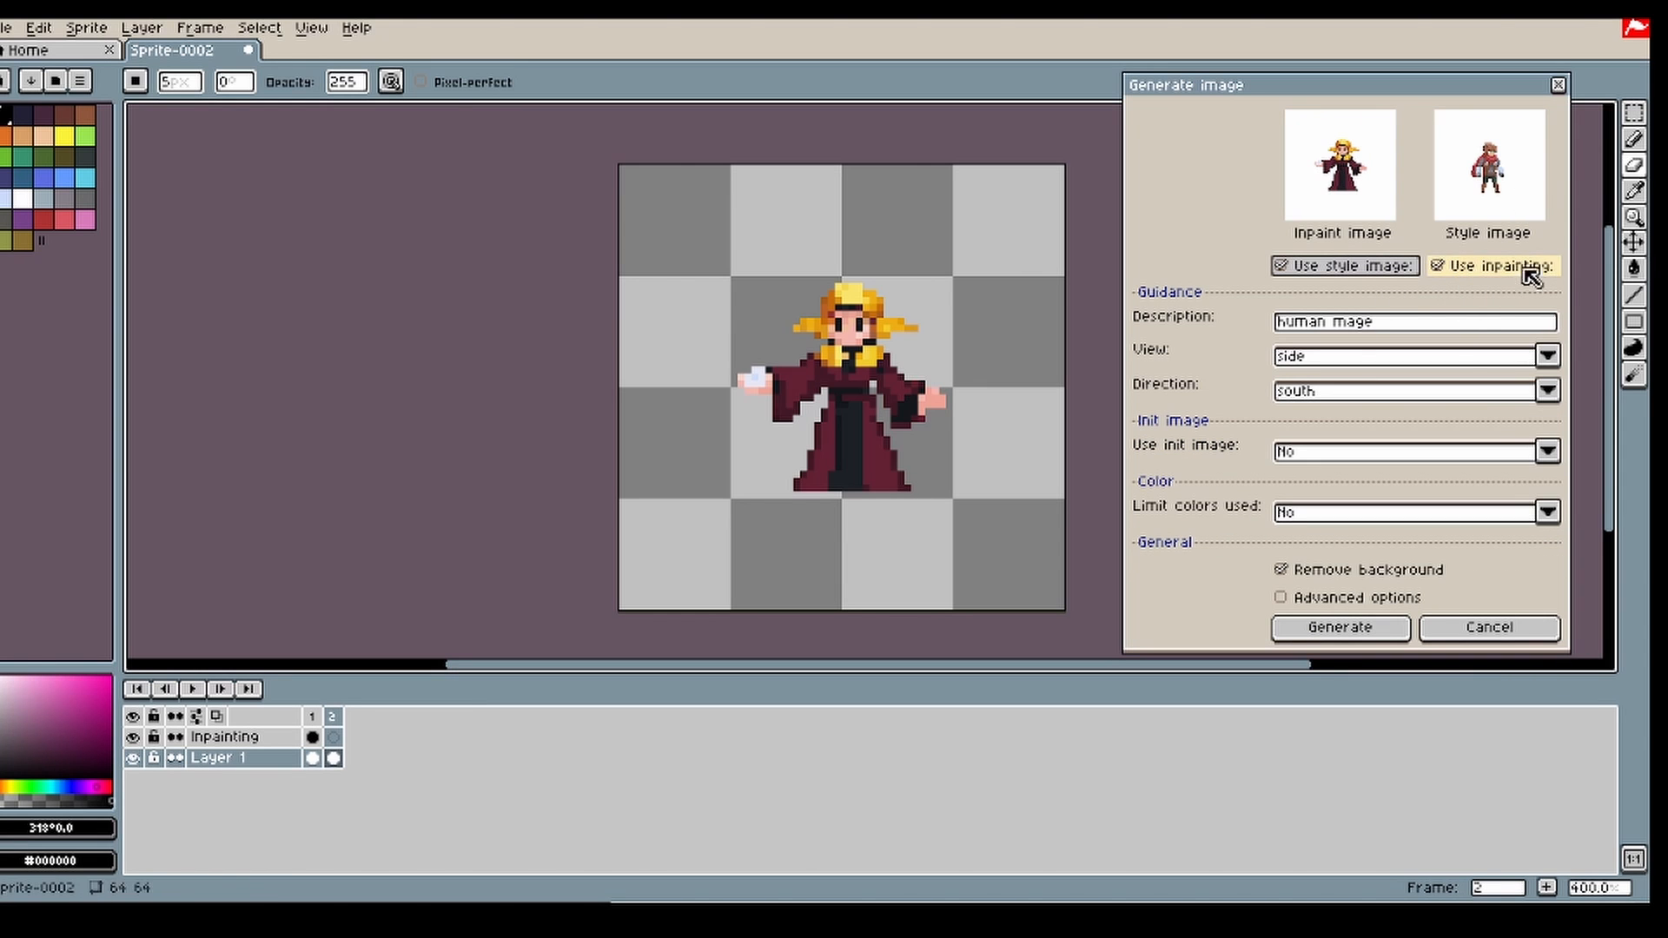
left_click(1634, 139)
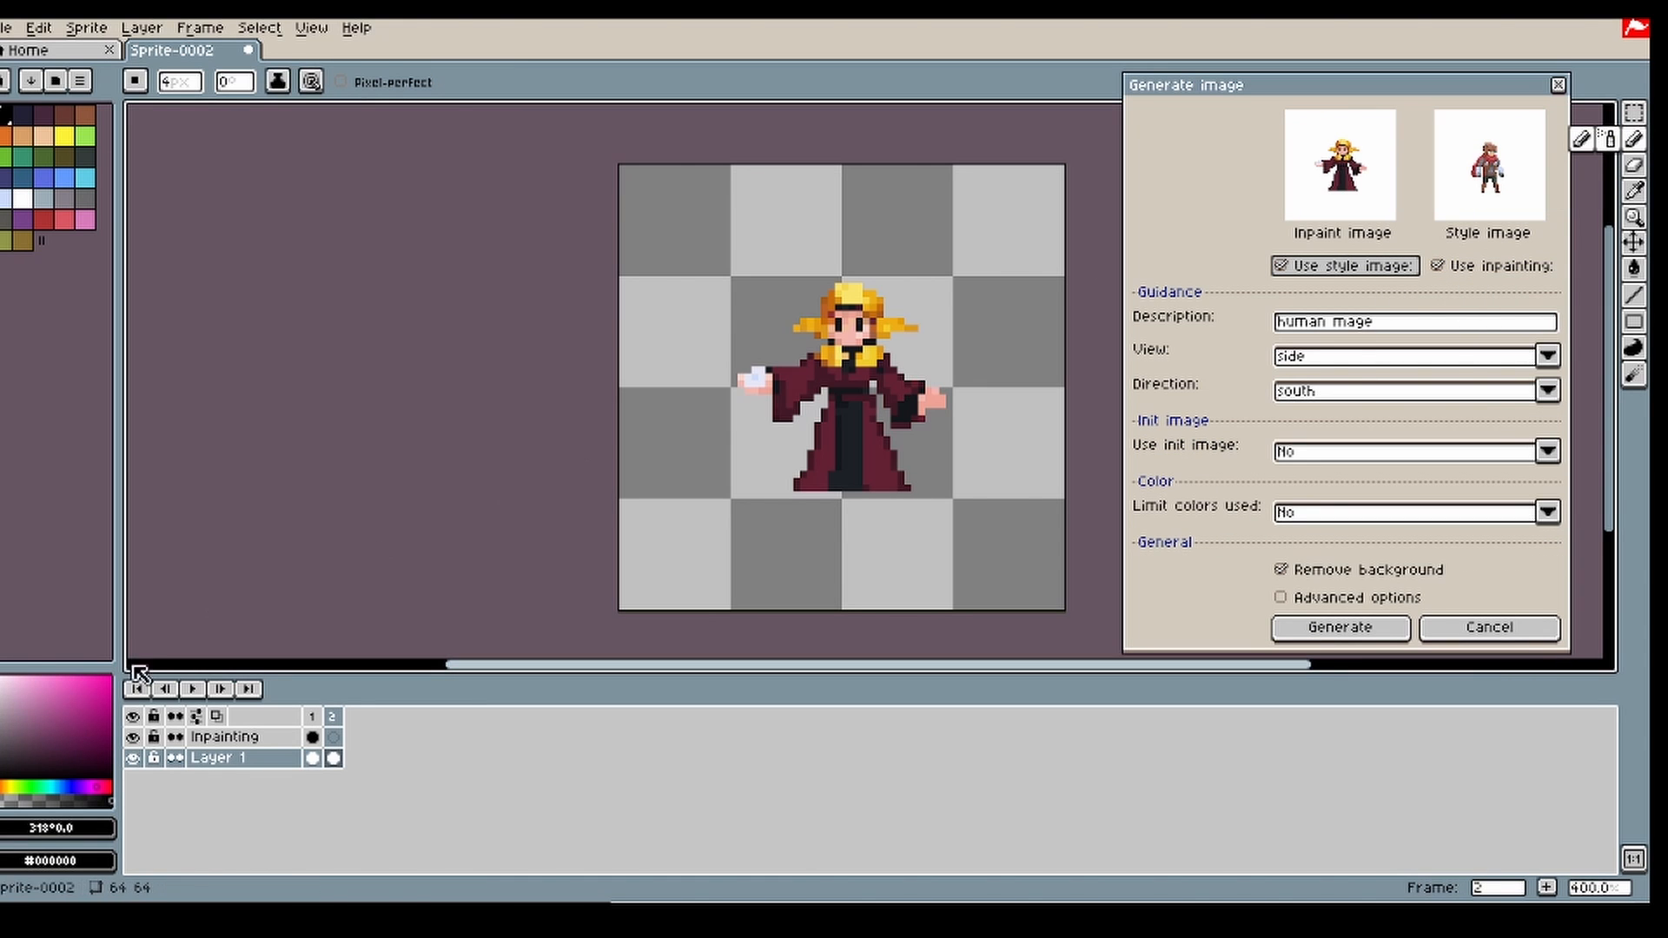
left_click(337, 737)
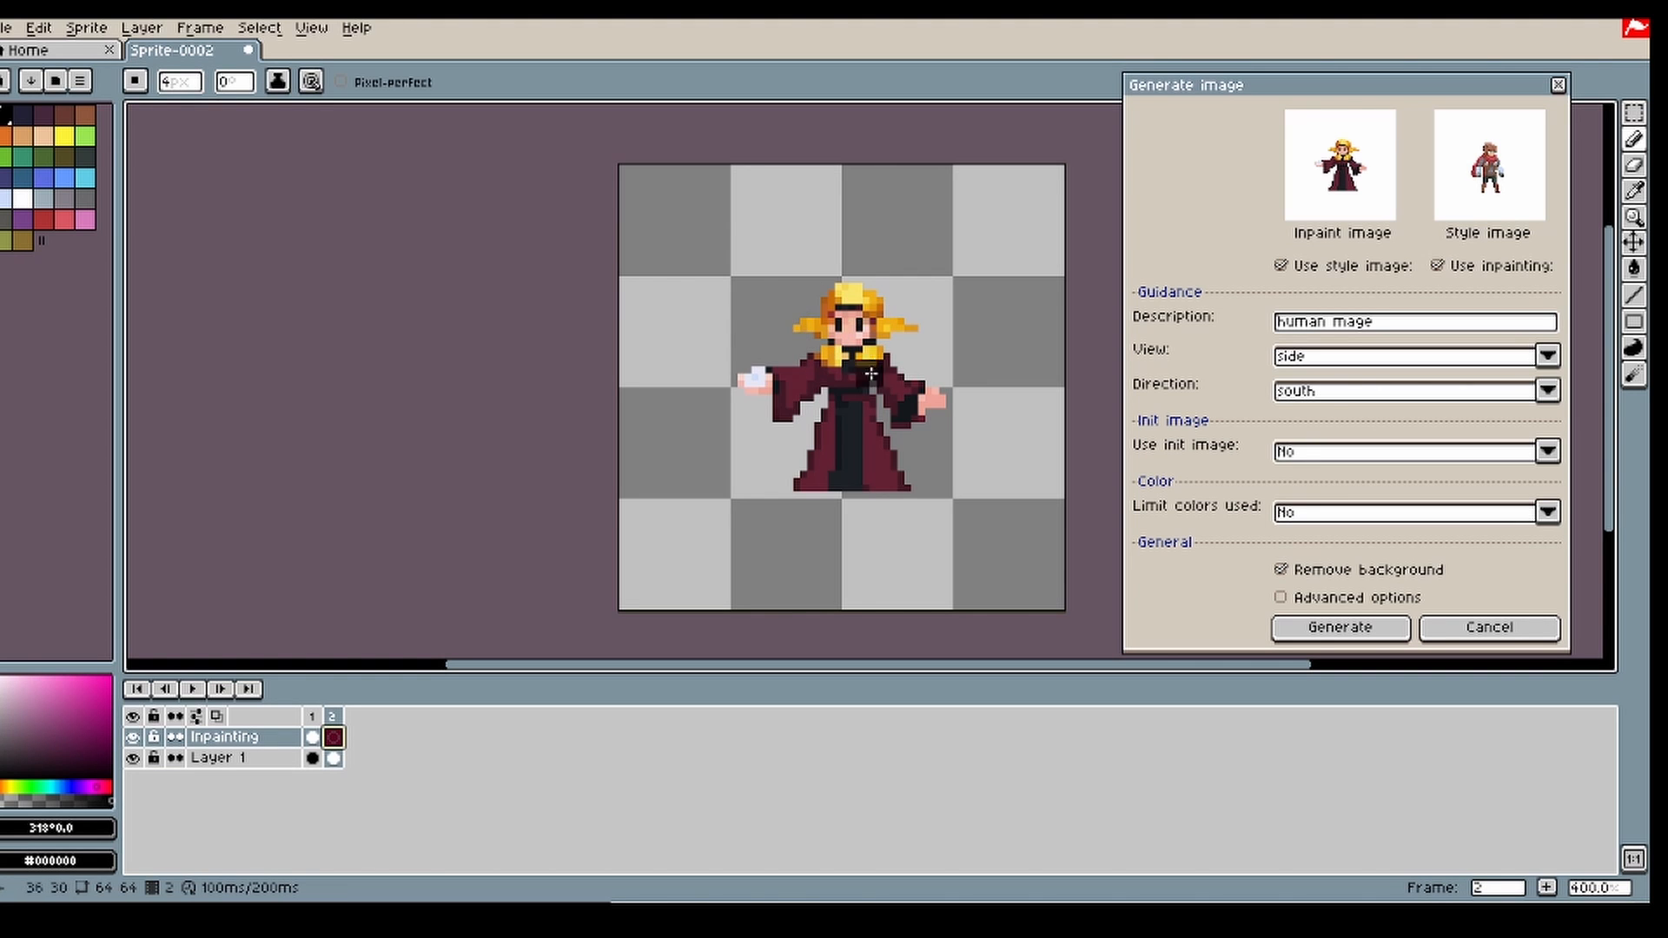
mouse_move(801, 305)
left_mouse_down()
mouse_move(824, 363)
mouse_move(865, 356)
mouse_move(899, 319)
mouse_move(907, 338)
mouse_move(842, 292)
mouse_move(803, 295)
left_mouse_up()
Step: Set the description to "female mage with long blond hair" and regenerate the masked head
left_click(1427, 328)
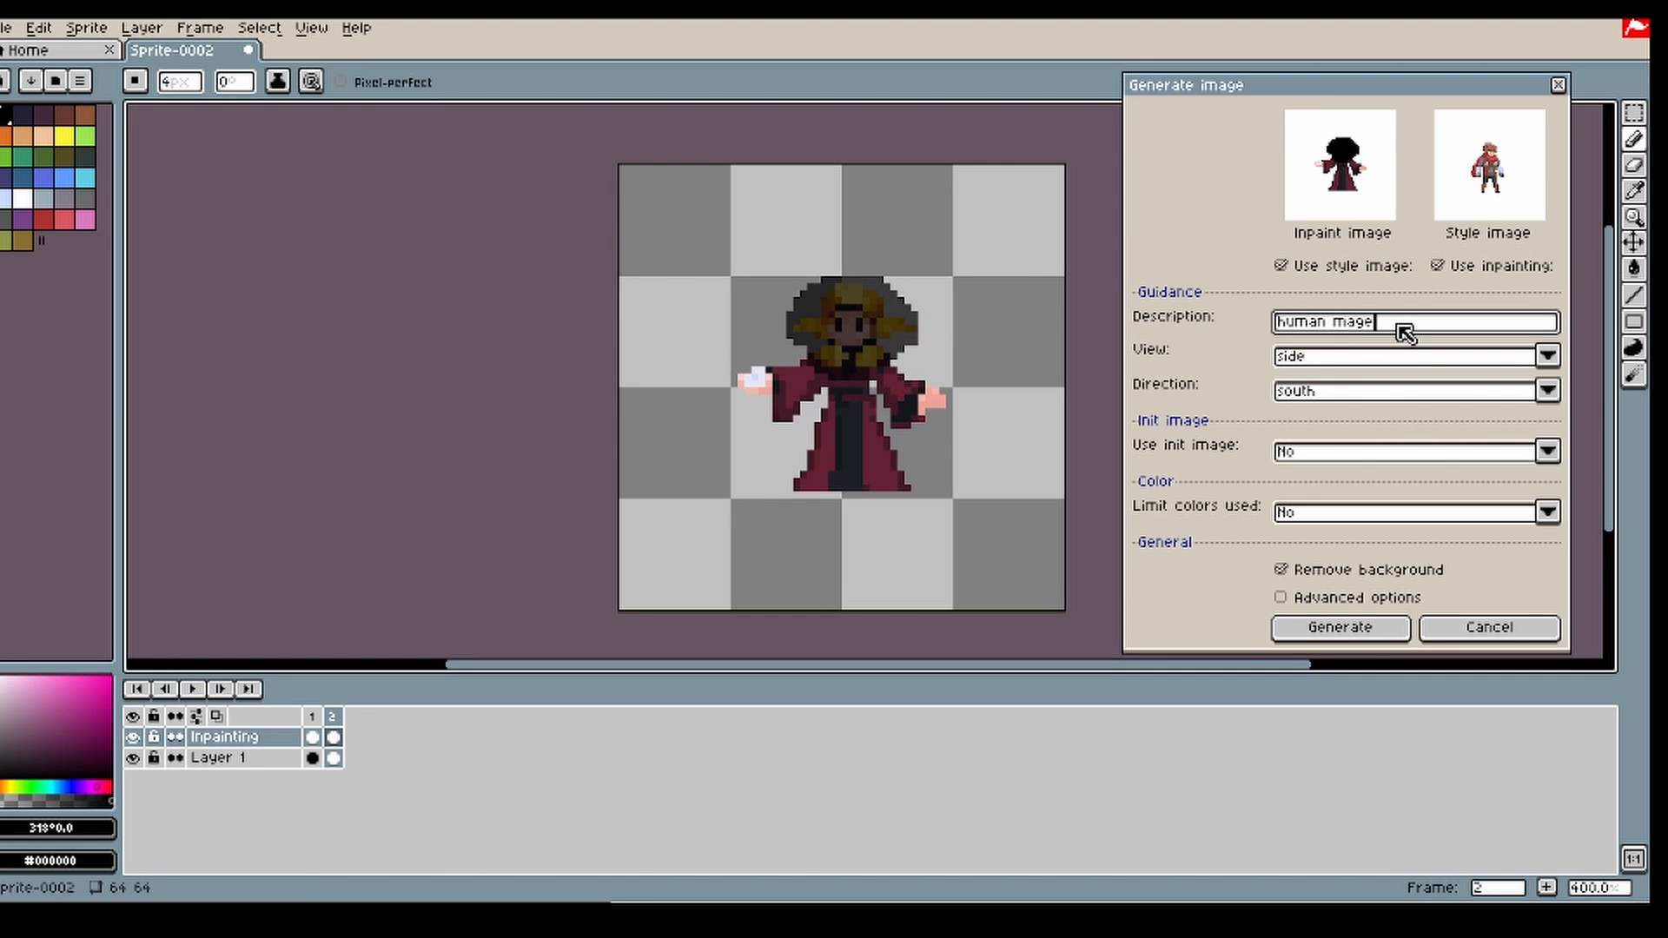
left_click_drag(1367, 333, 1283, 340)
type("female")
left_click(1357, 637)
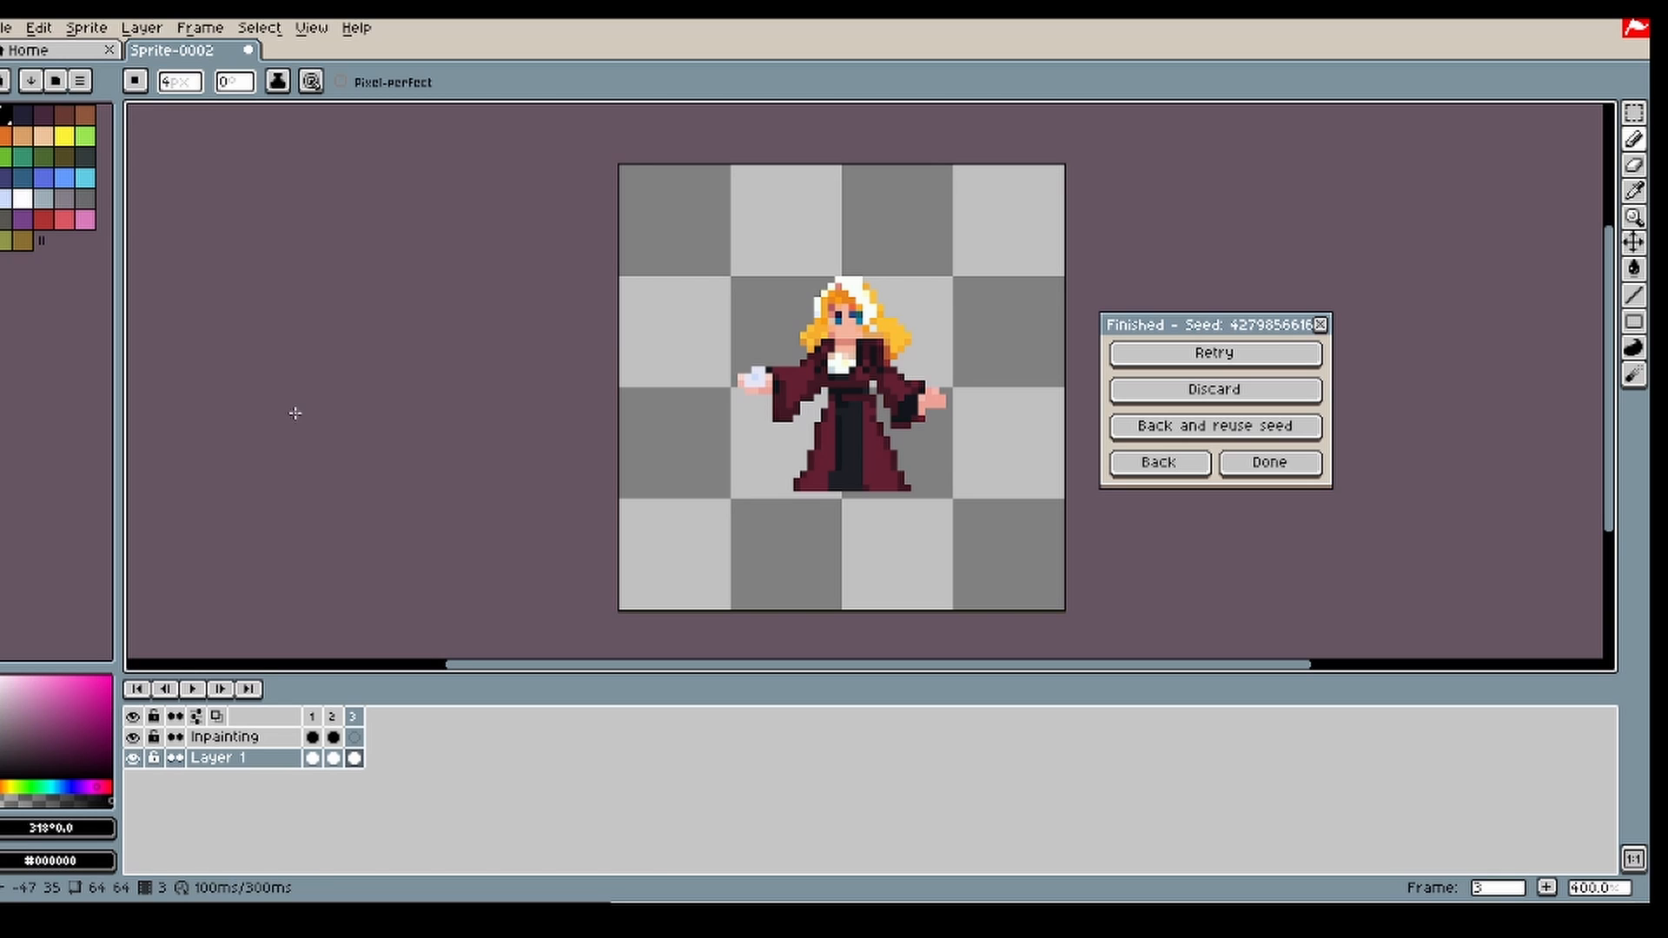
Step: Return to the generation settings and delete frame 2 with the previous mage
left_click(1182, 461)
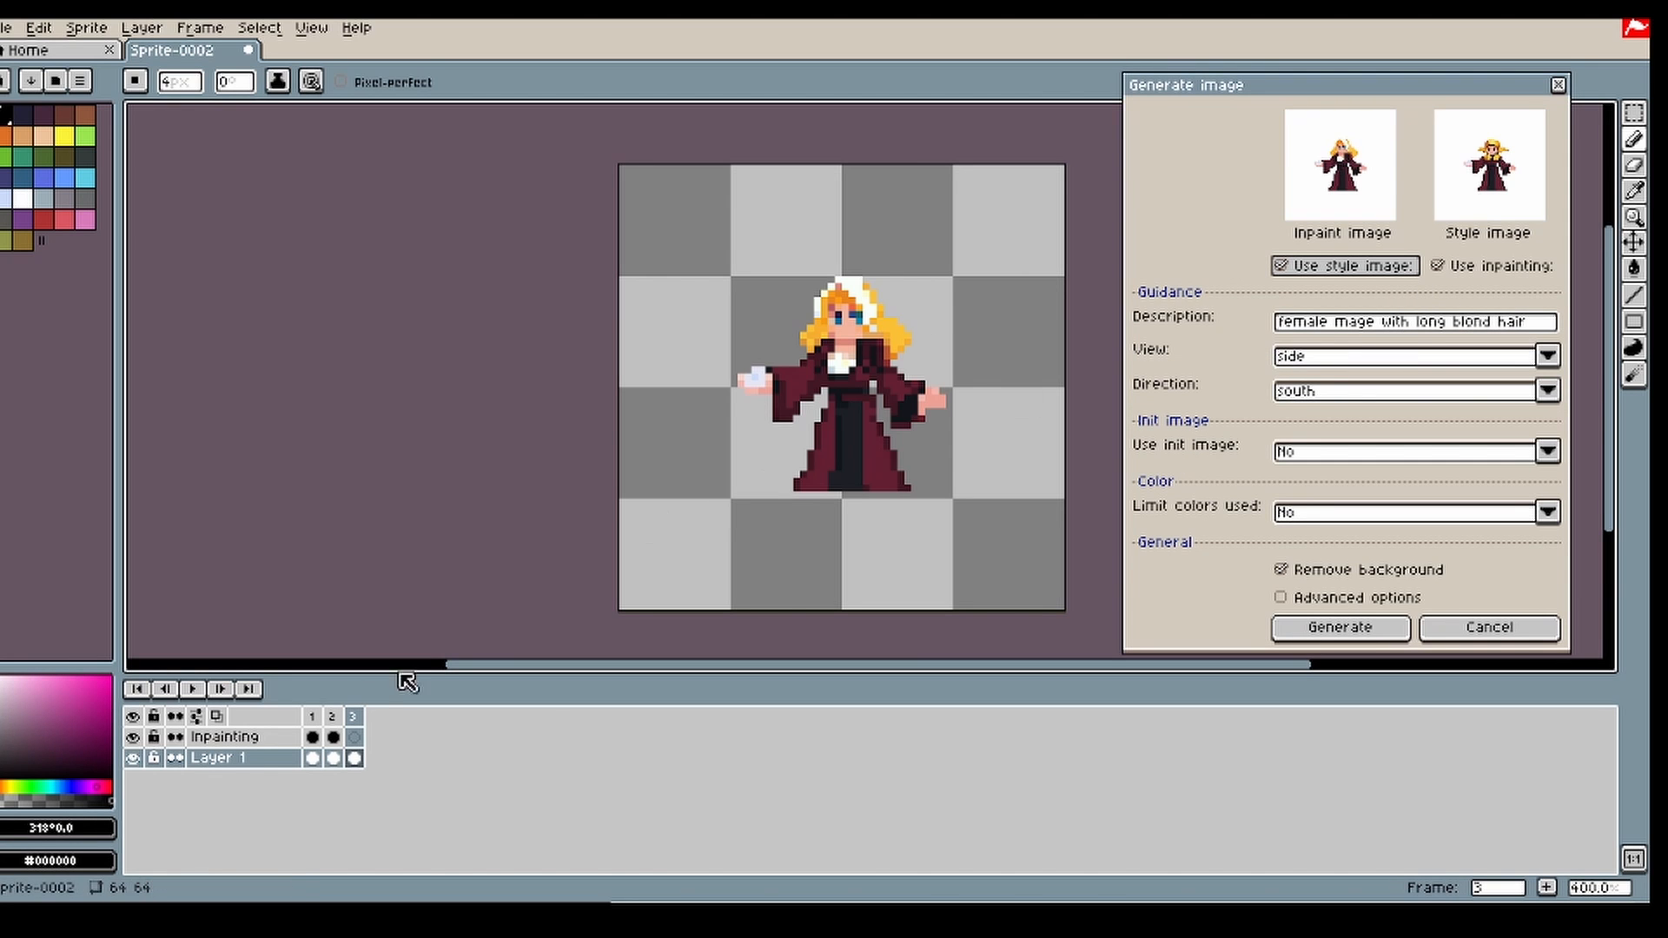
left_click(333, 717)
key("alt+c")
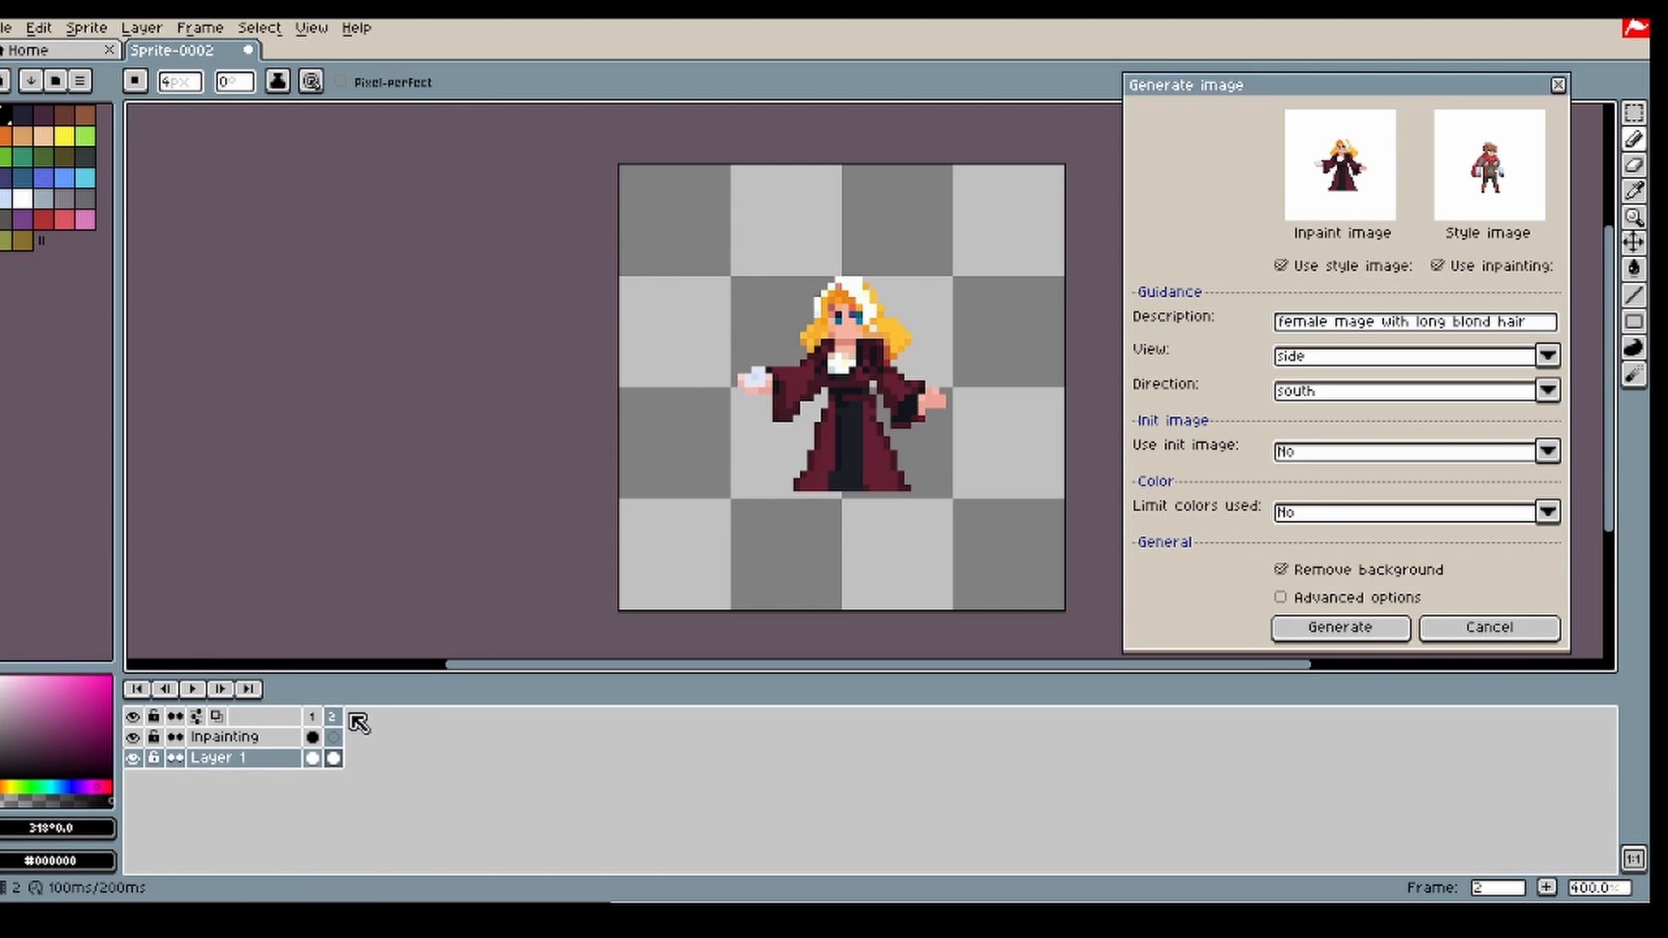
Step: Mask the white upper part of the mage's hair on frame 2's Inpainting layer, reducing the brush to 3 px, and regenerate it
left_click(332, 737)
key("v")
key("b")
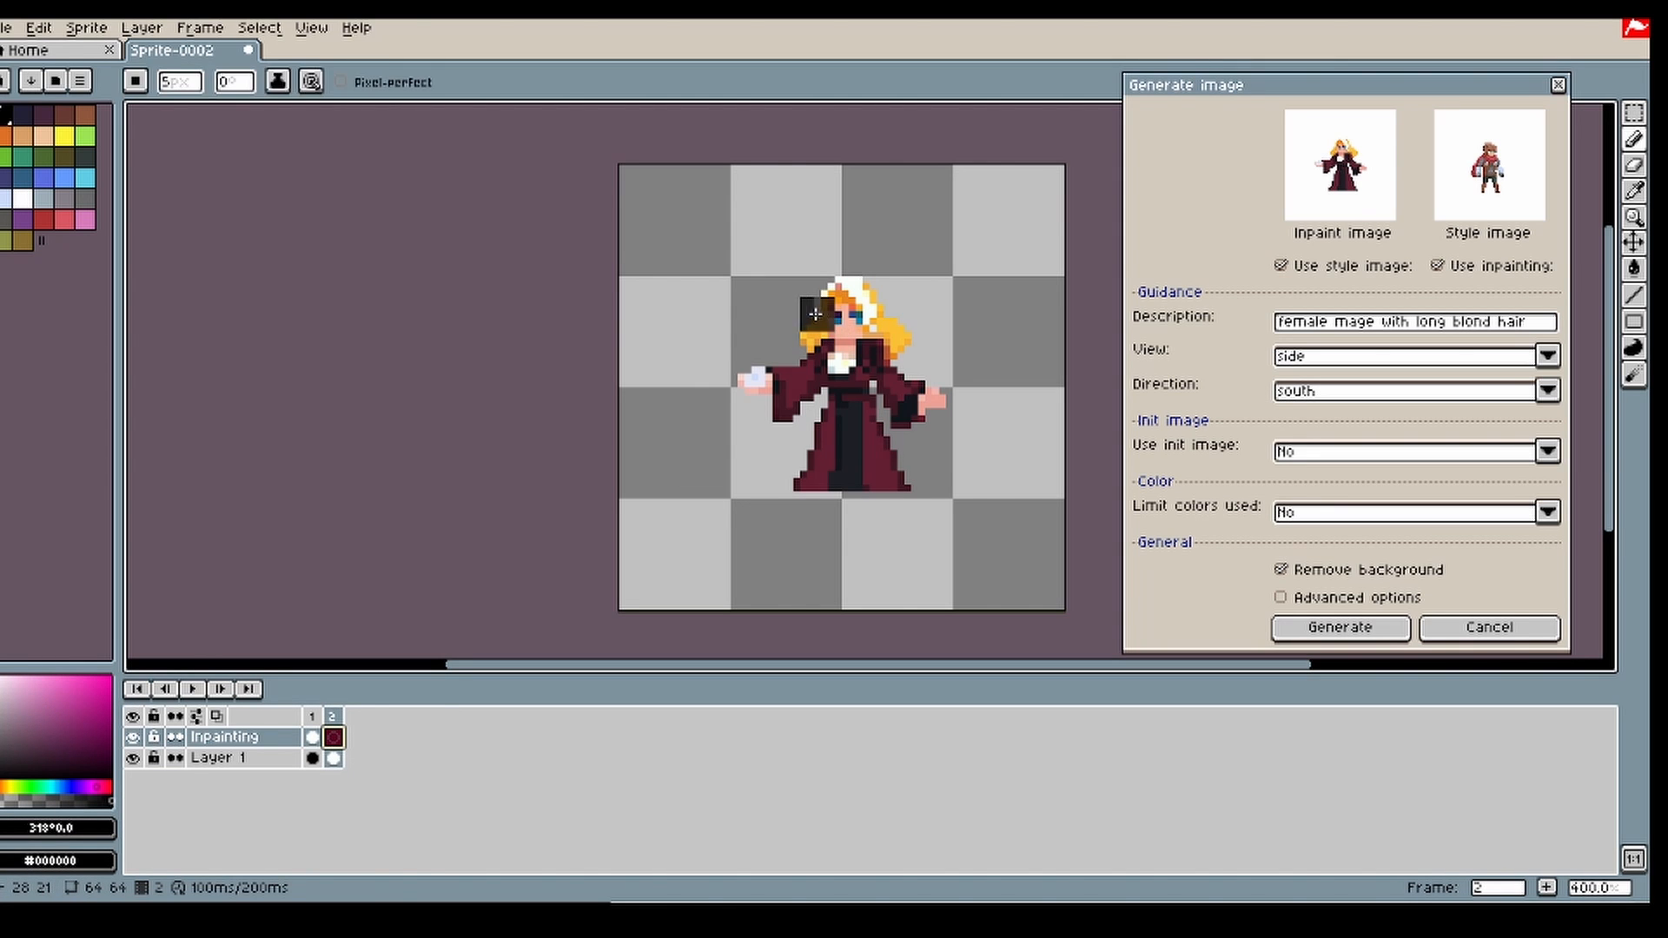
mouse_move(817, 314)
left_mouse_down()
mouse_move(864, 295)
mouse_move(887, 329)
left_mouse_up()
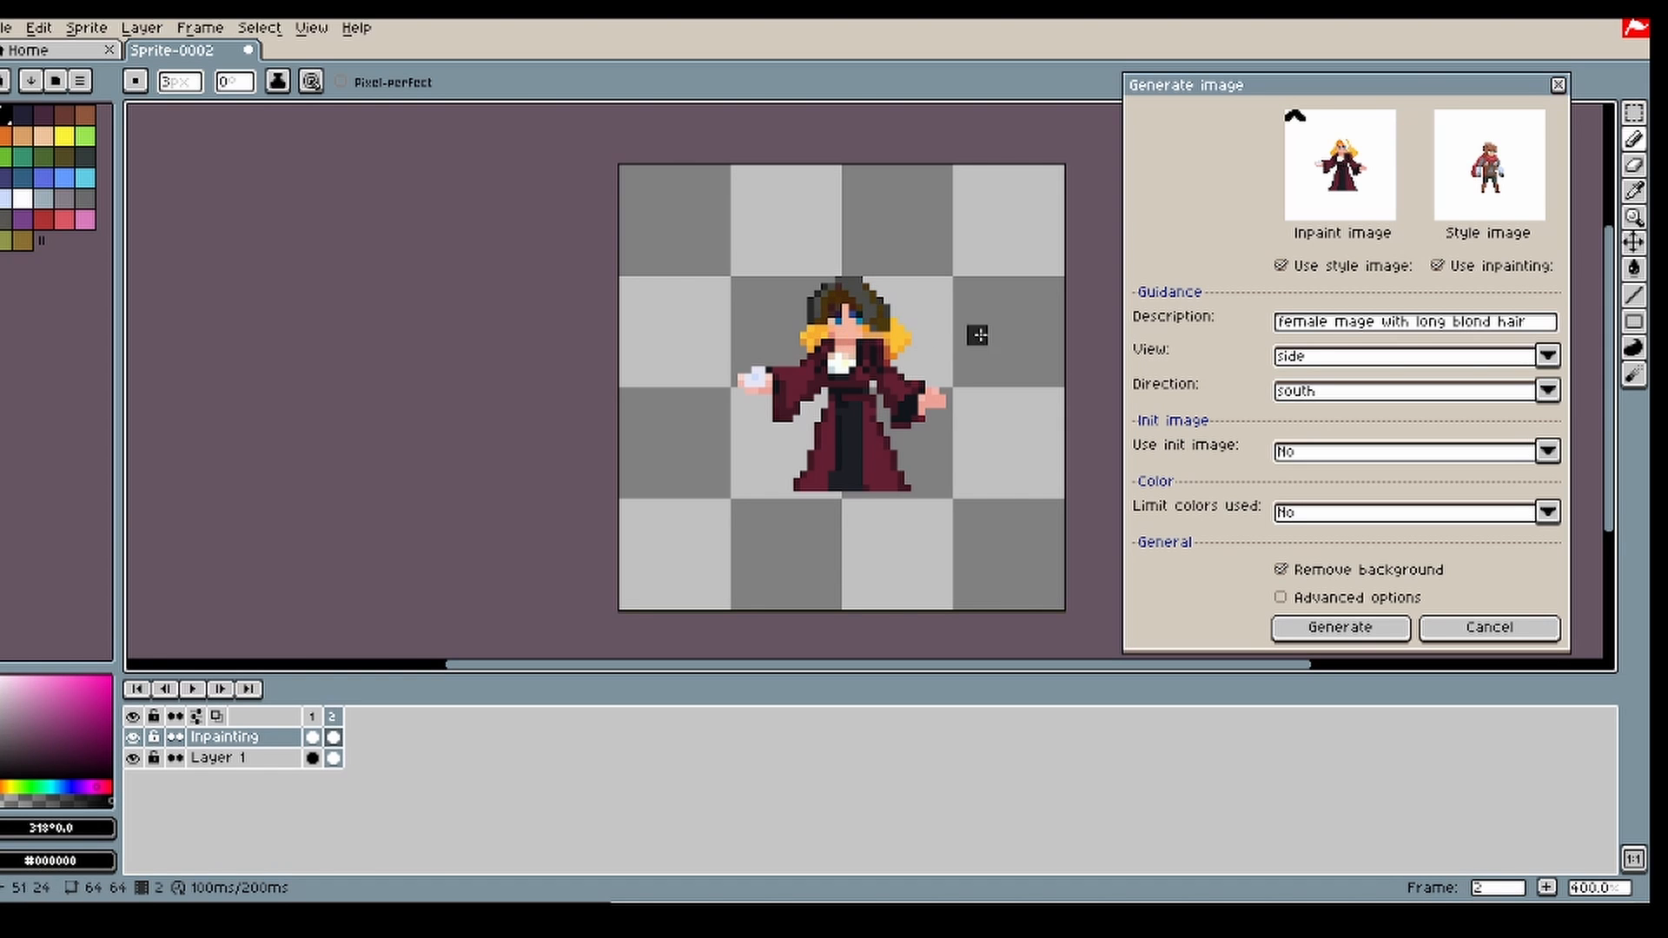
left_click(1352, 639)
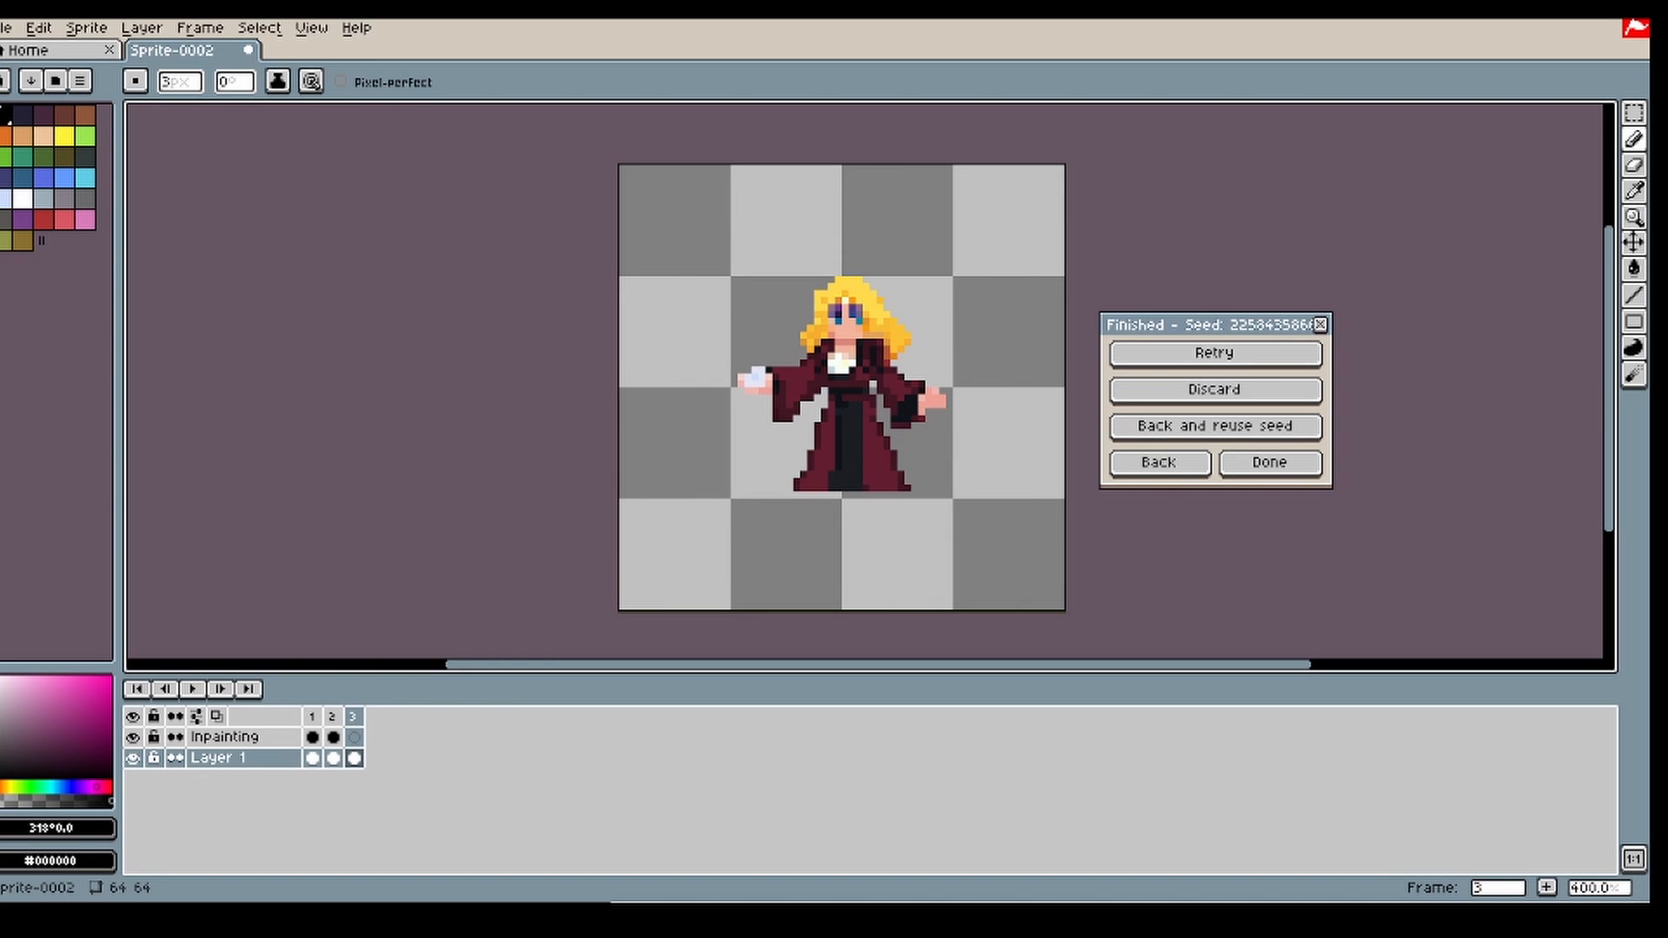
Step: Return to the generation settings, hide the Inpainting layer and delete frame 2 with the previous mage
left_click(1146, 460)
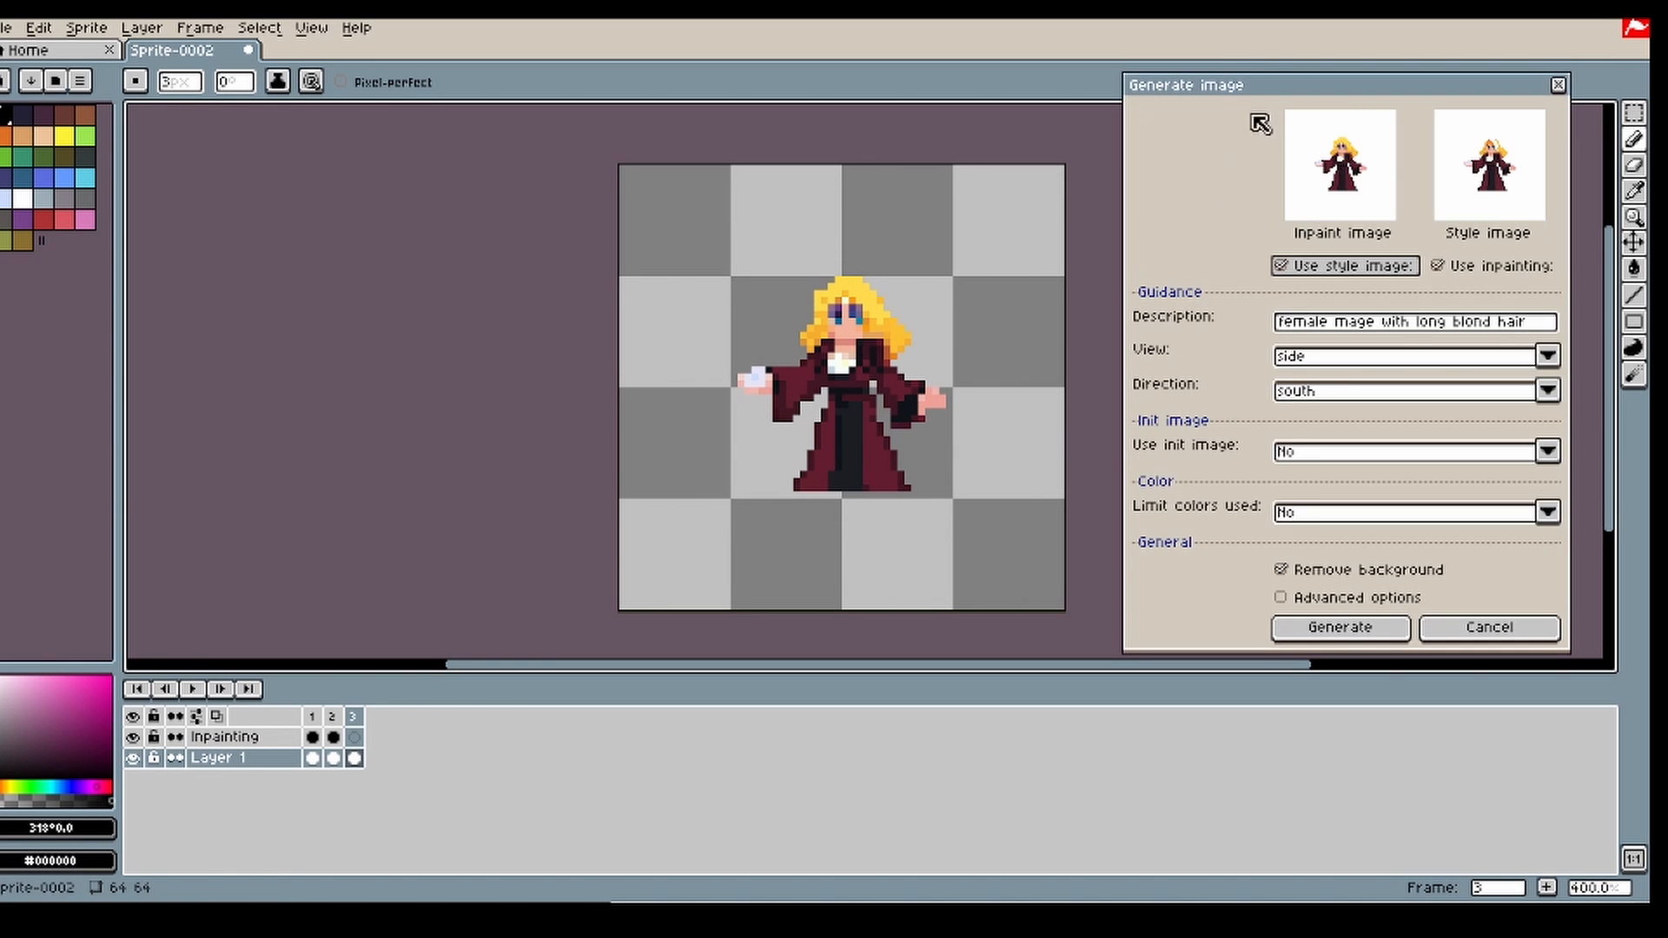
left_click(332, 716)
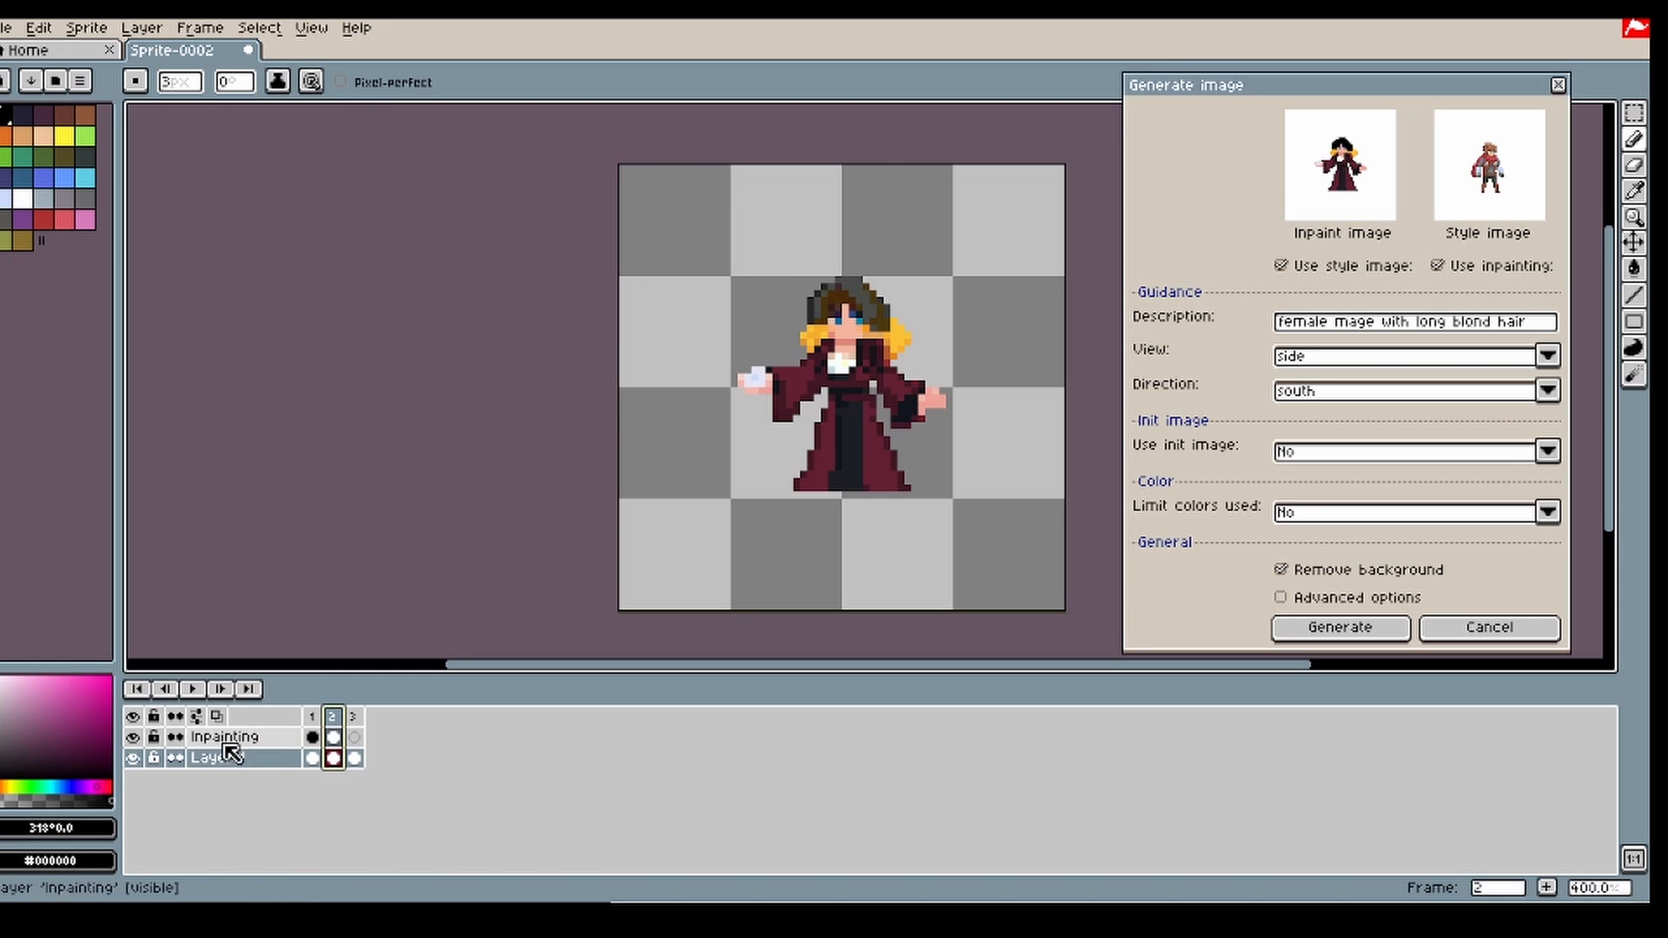
left_click(133, 736)
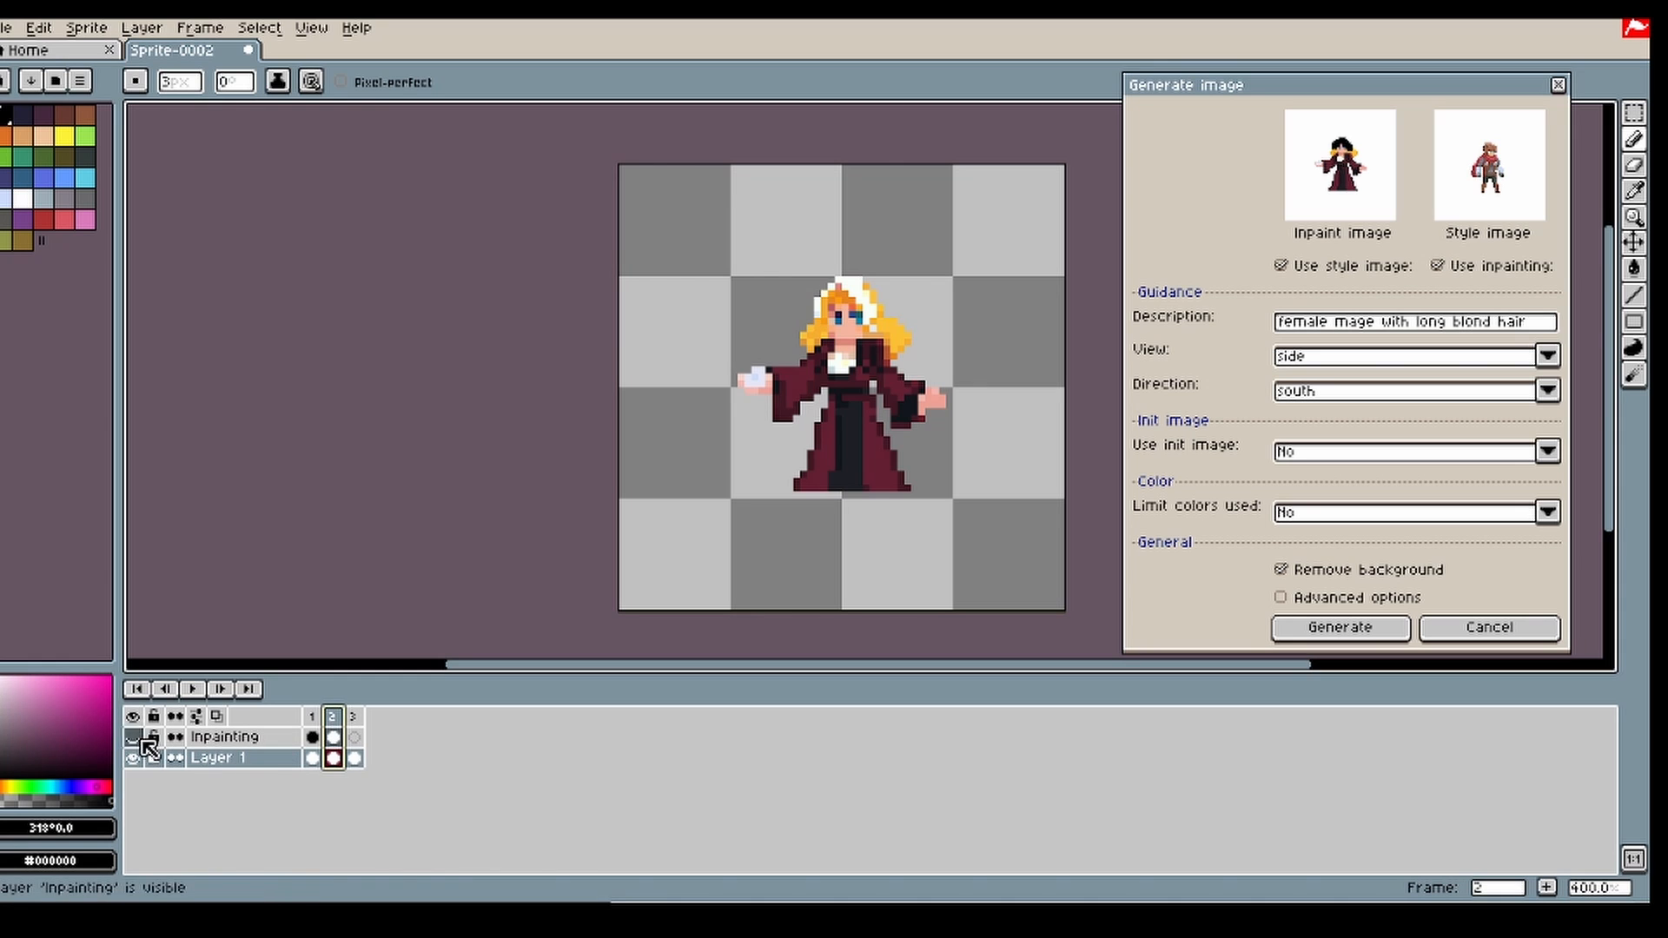
left_click(334, 736)
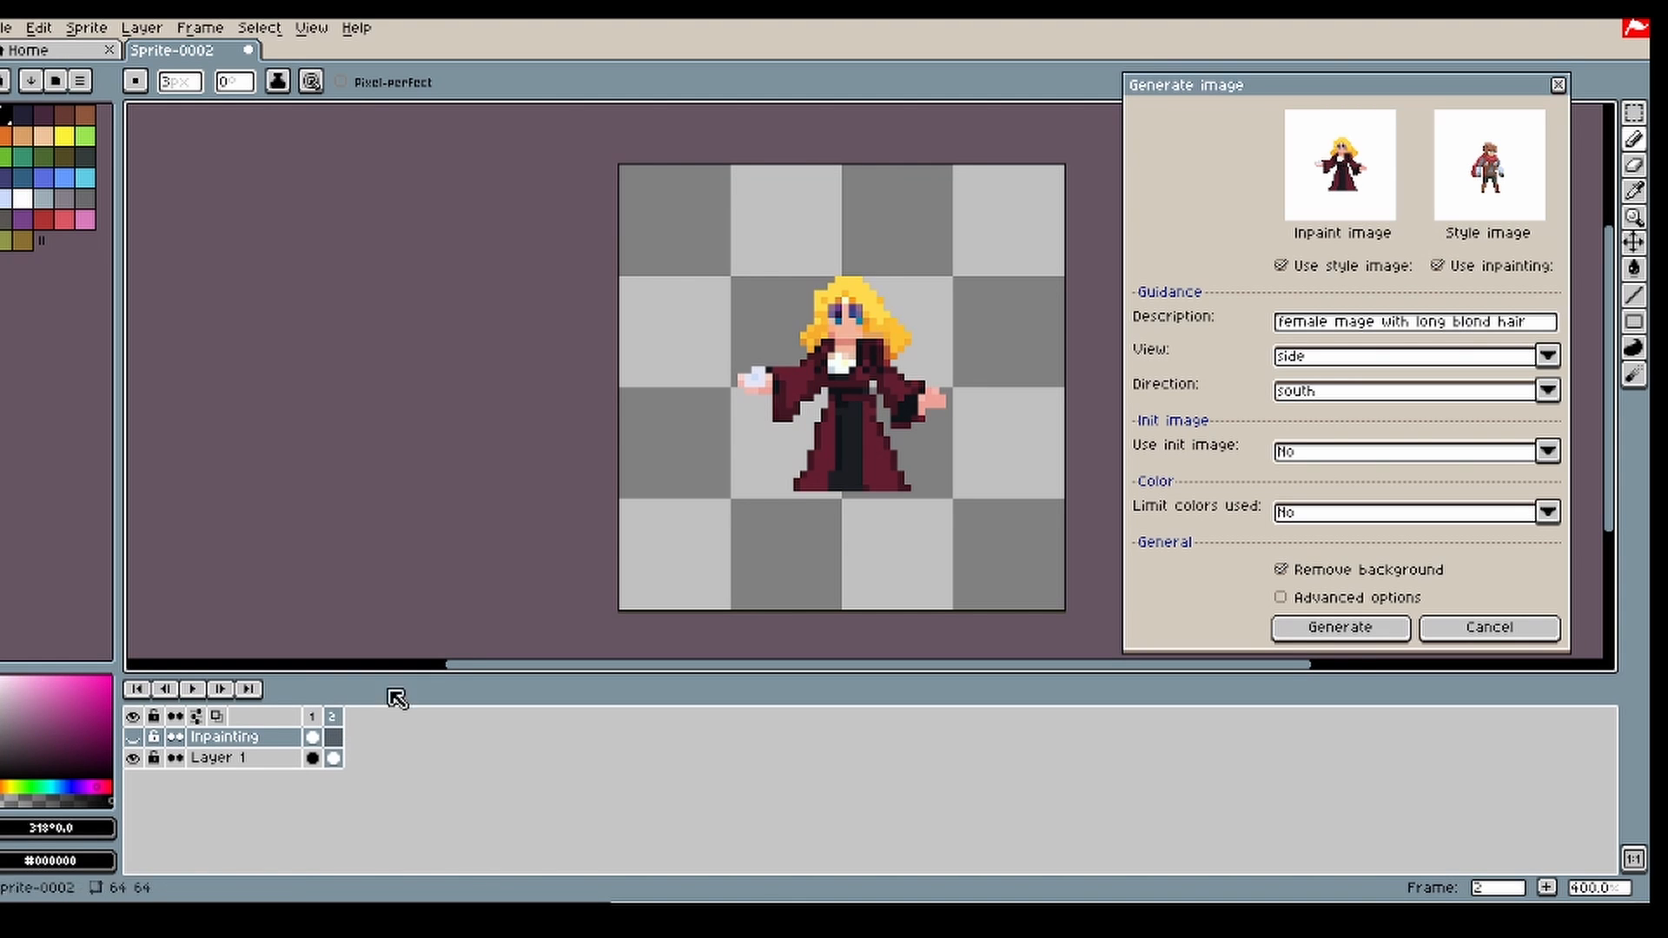
Step: Redraw the dark upper edges of both eyes on frame 2 of Layer 1 with a 1 px pencil in sampled dark purple #2c1a40
scroll(857, 274, "up", 3)
key("i")
left_click(832, 372)
key("b")
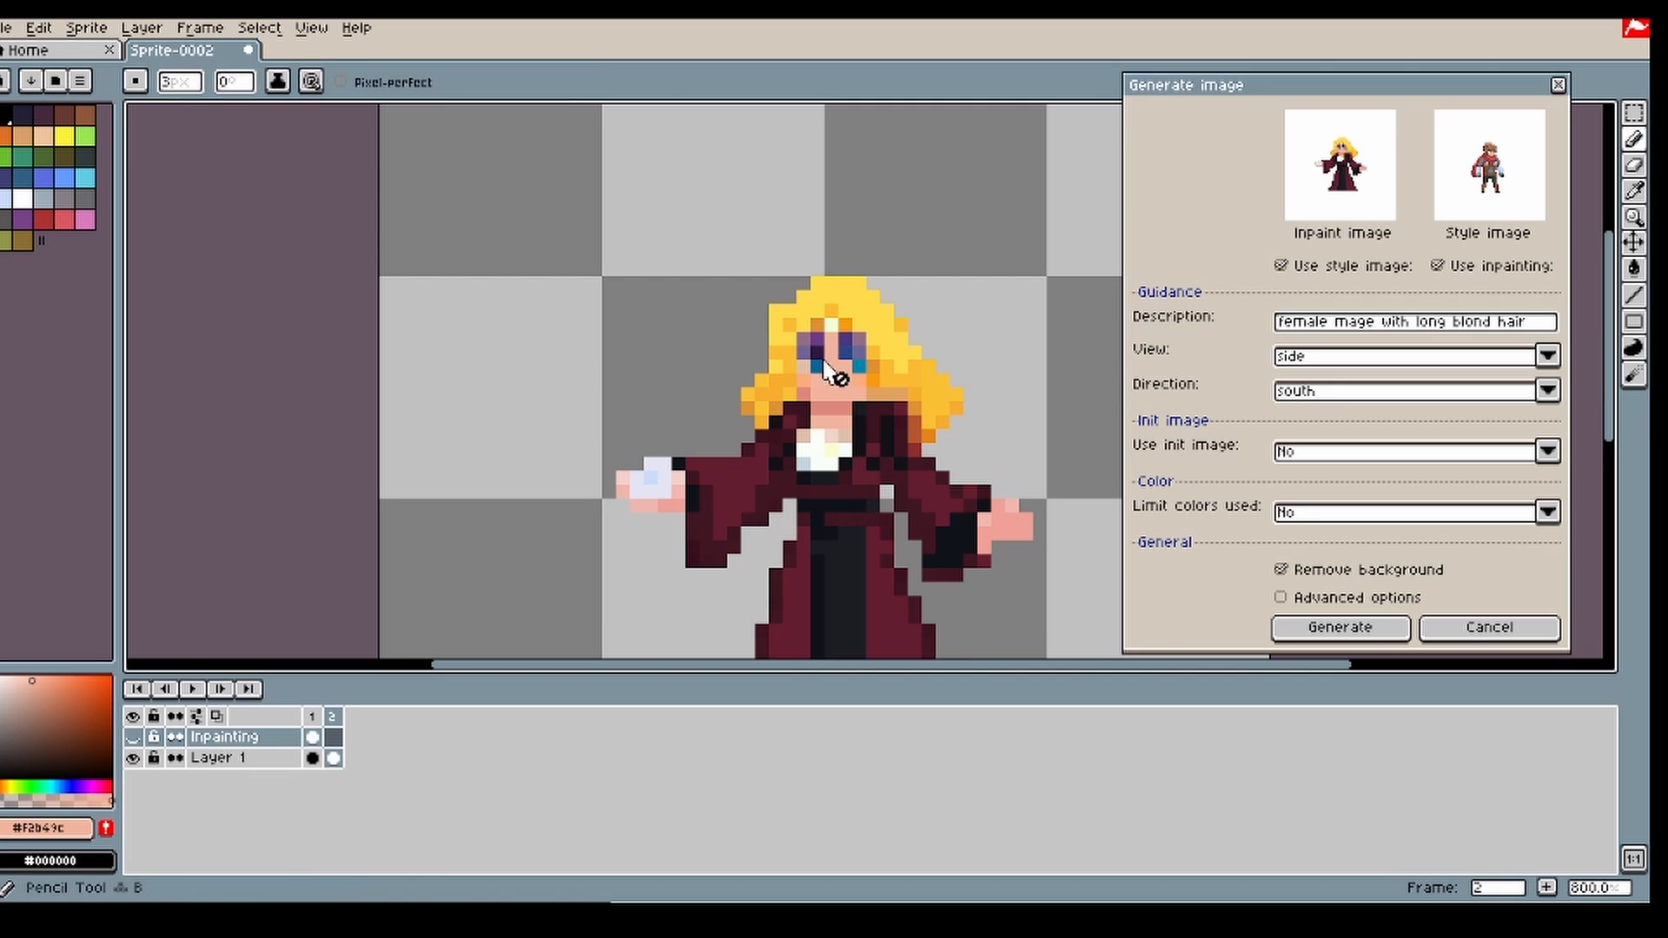
left_click(334, 758)
left_click(859, 357)
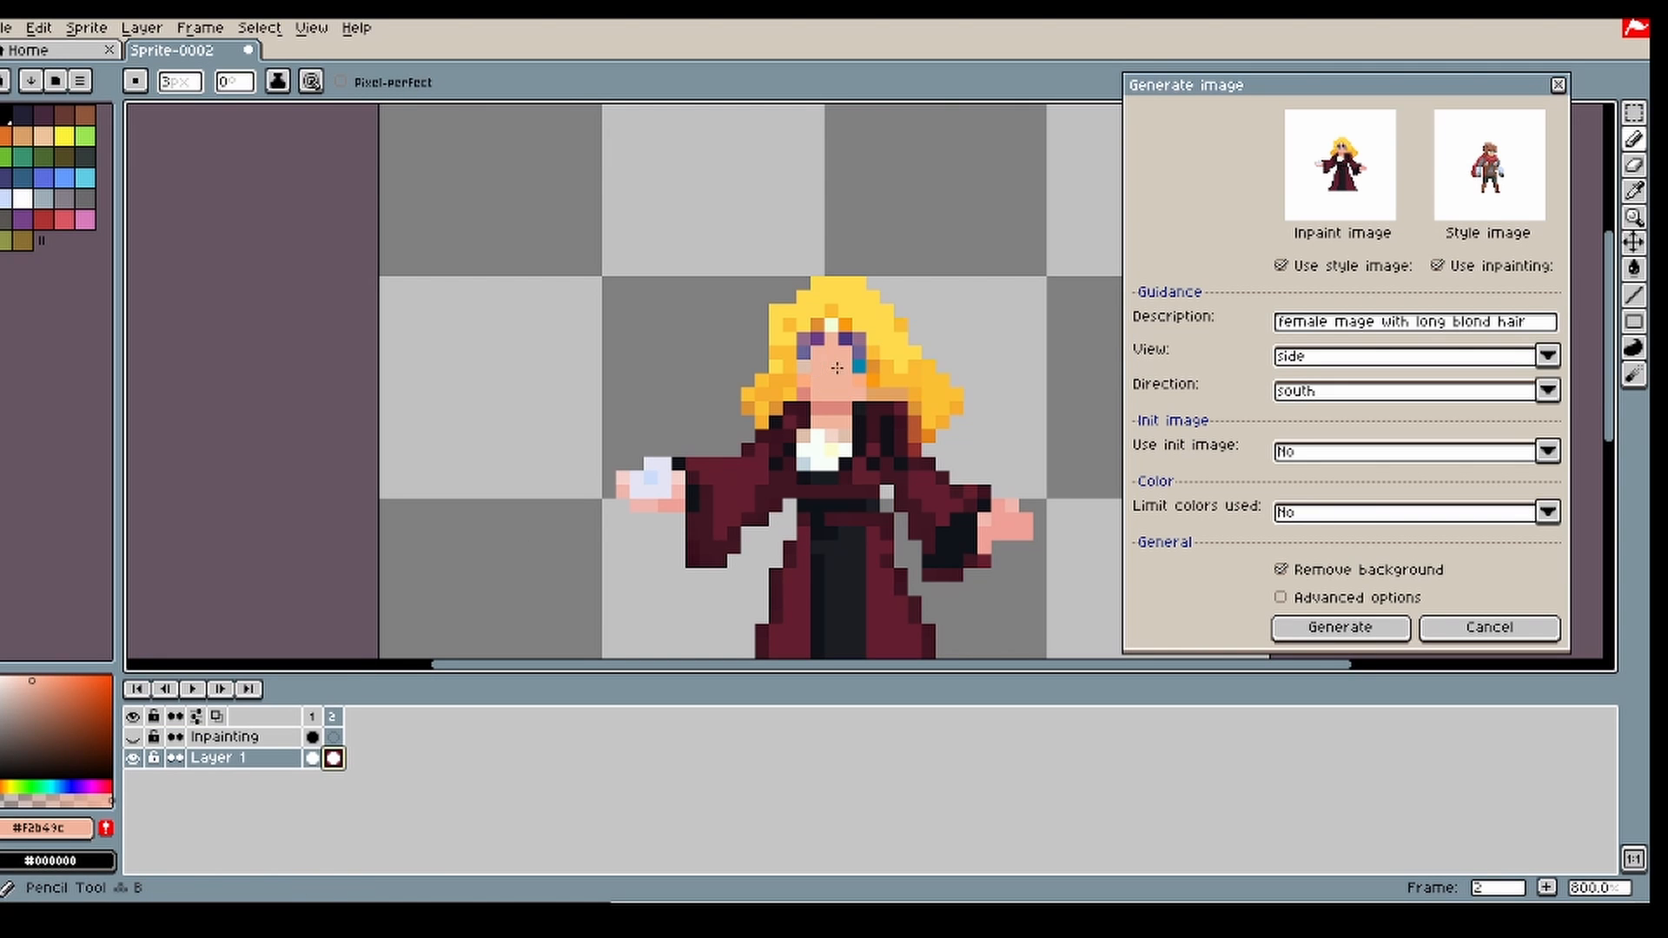
scroll(836, 366, "down", 1)
key("i")
left_click(819, 358)
key("b")
scroll(819, 358, "up", 1)
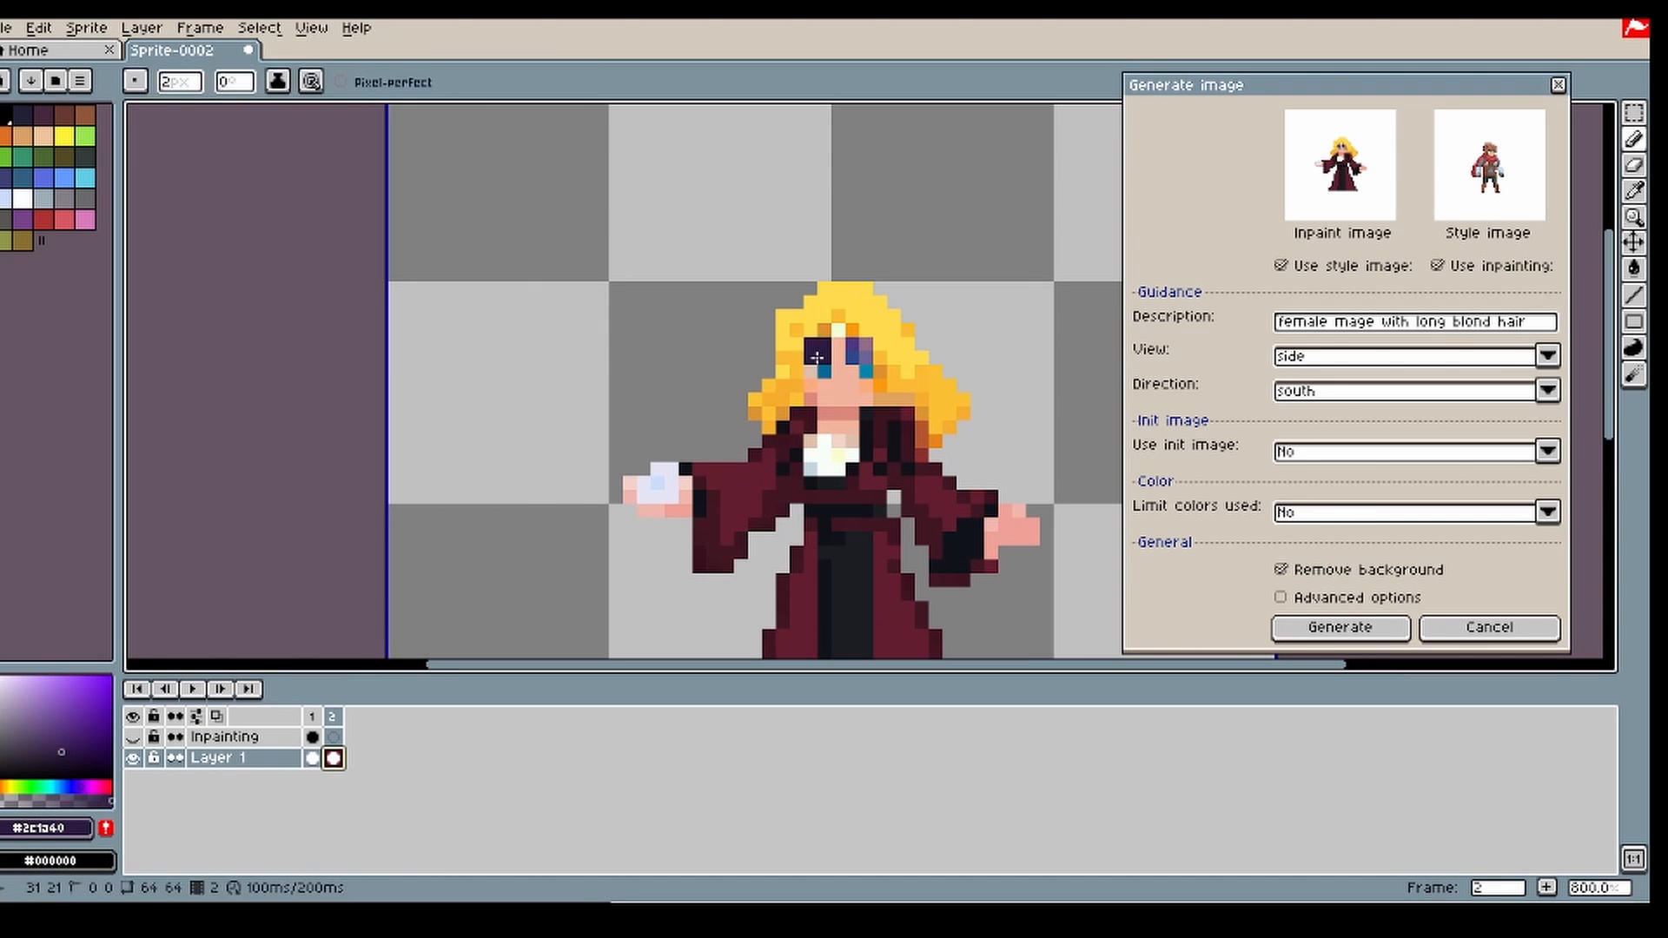
key("minus")
key("minus")
left_click_drag(855, 355, 812, 345)
Step: Sample skin tone #f2b49c from the mage's face and touch up the skin above the eyes
key("i")
left_click(838, 355)
key("b")
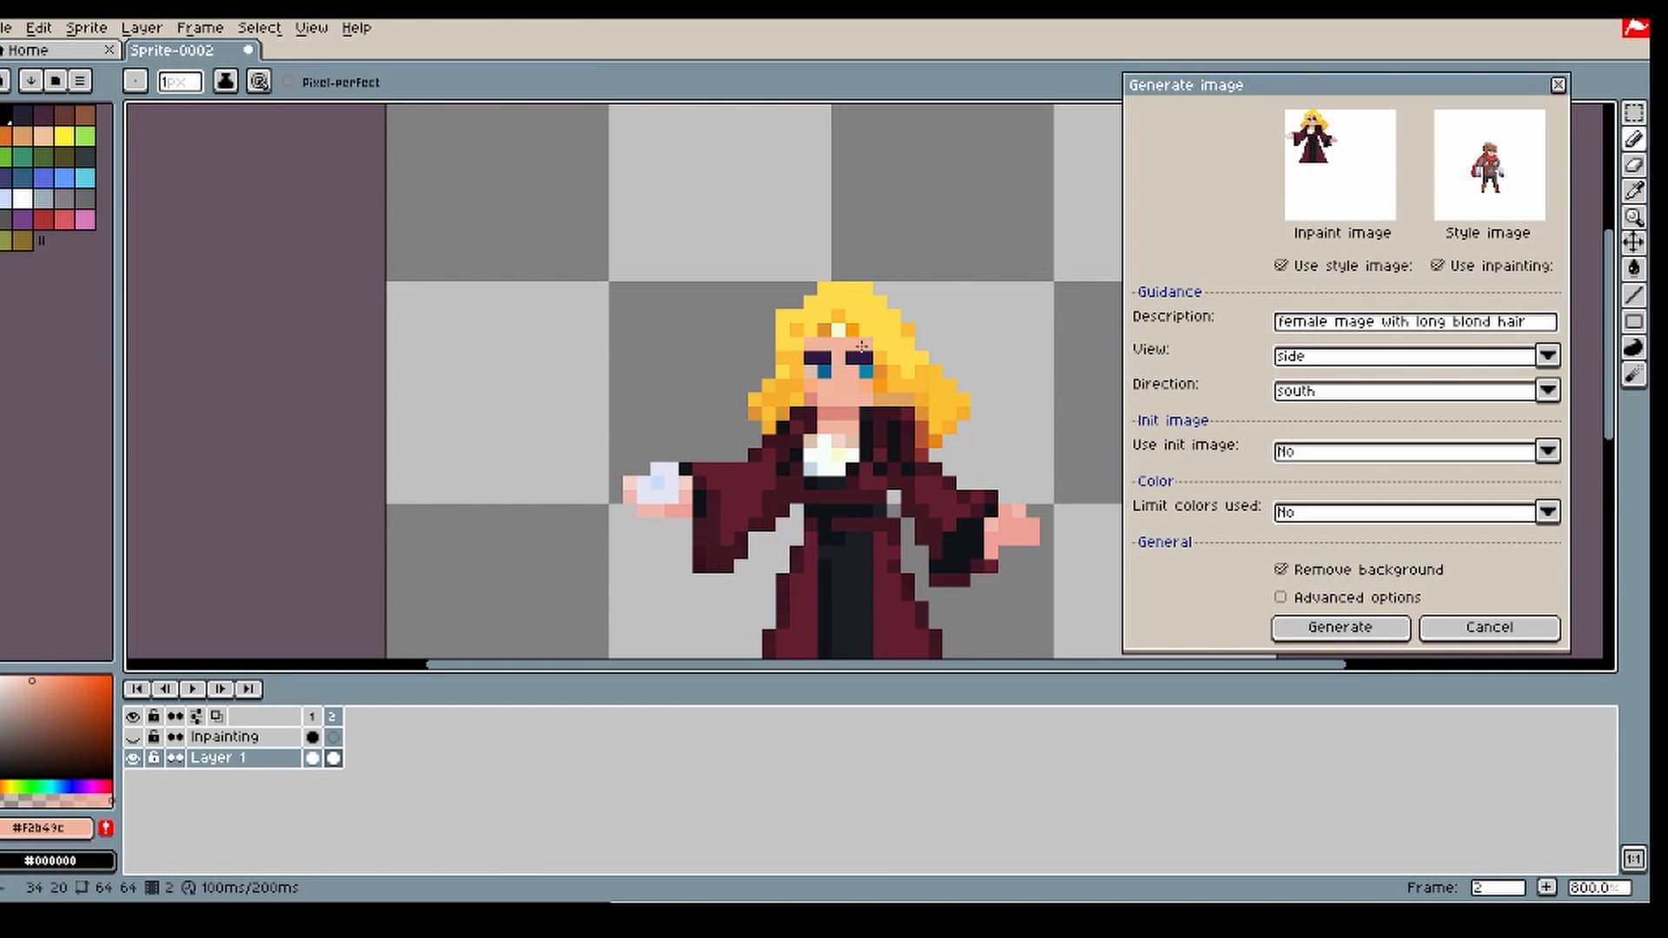
Step: Replace the generation description with "mage holding a fireball"
scroll(853, 344, "down", 3)
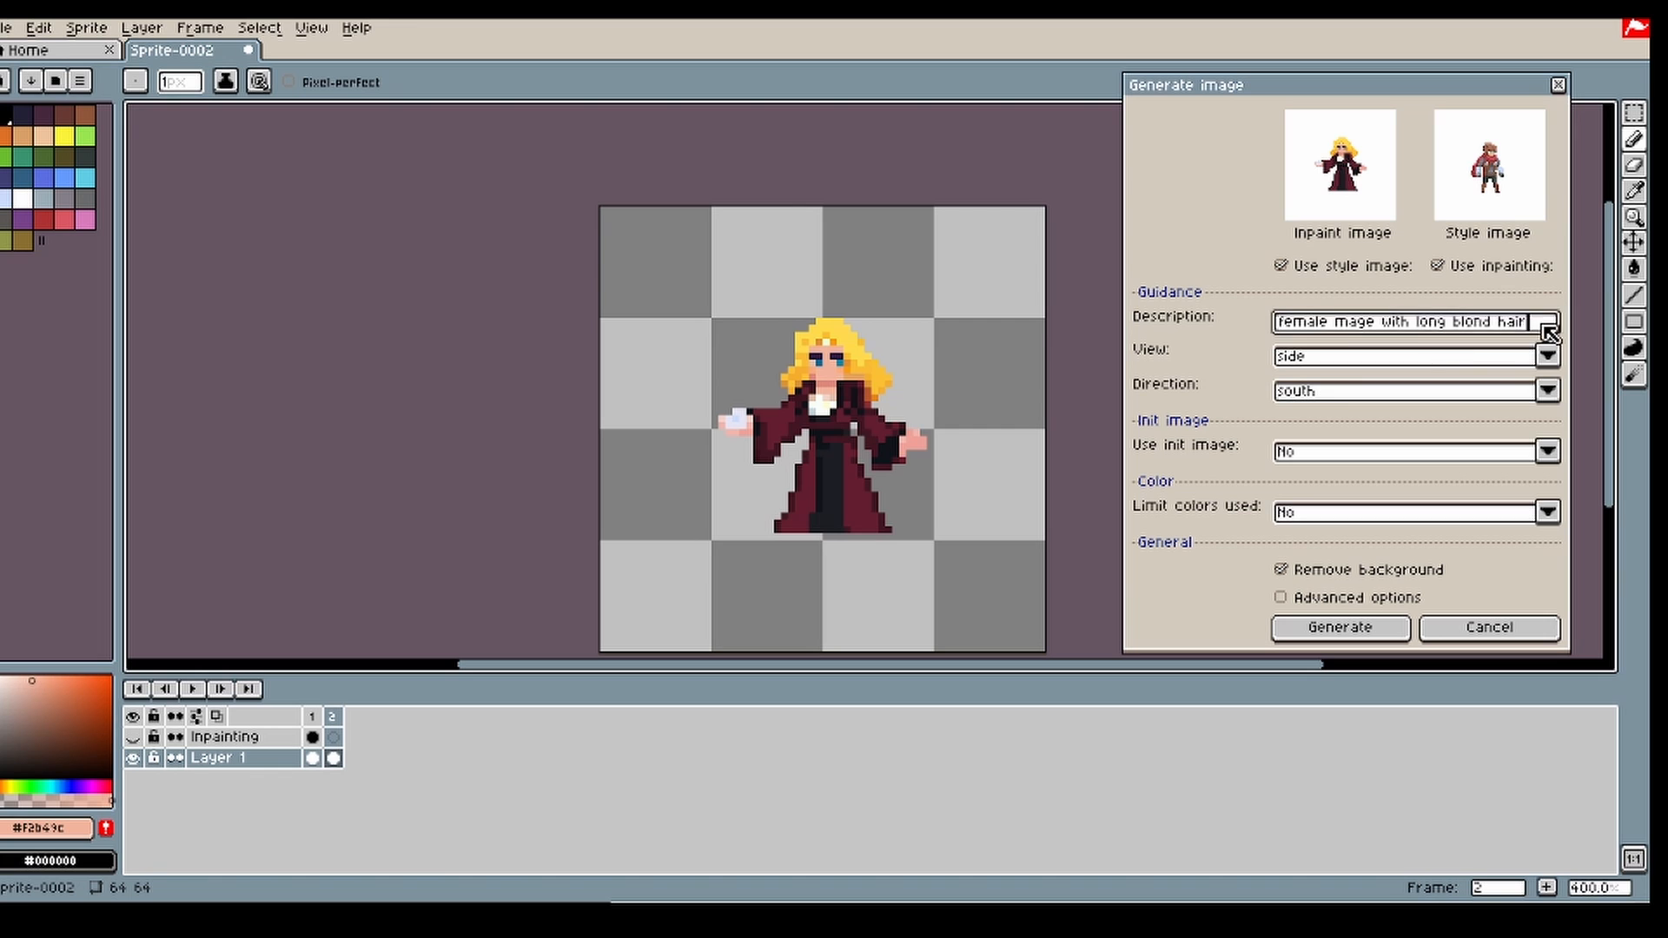
left_click_drag(1542, 336, 1256, 340)
type("mage holding a fireball")
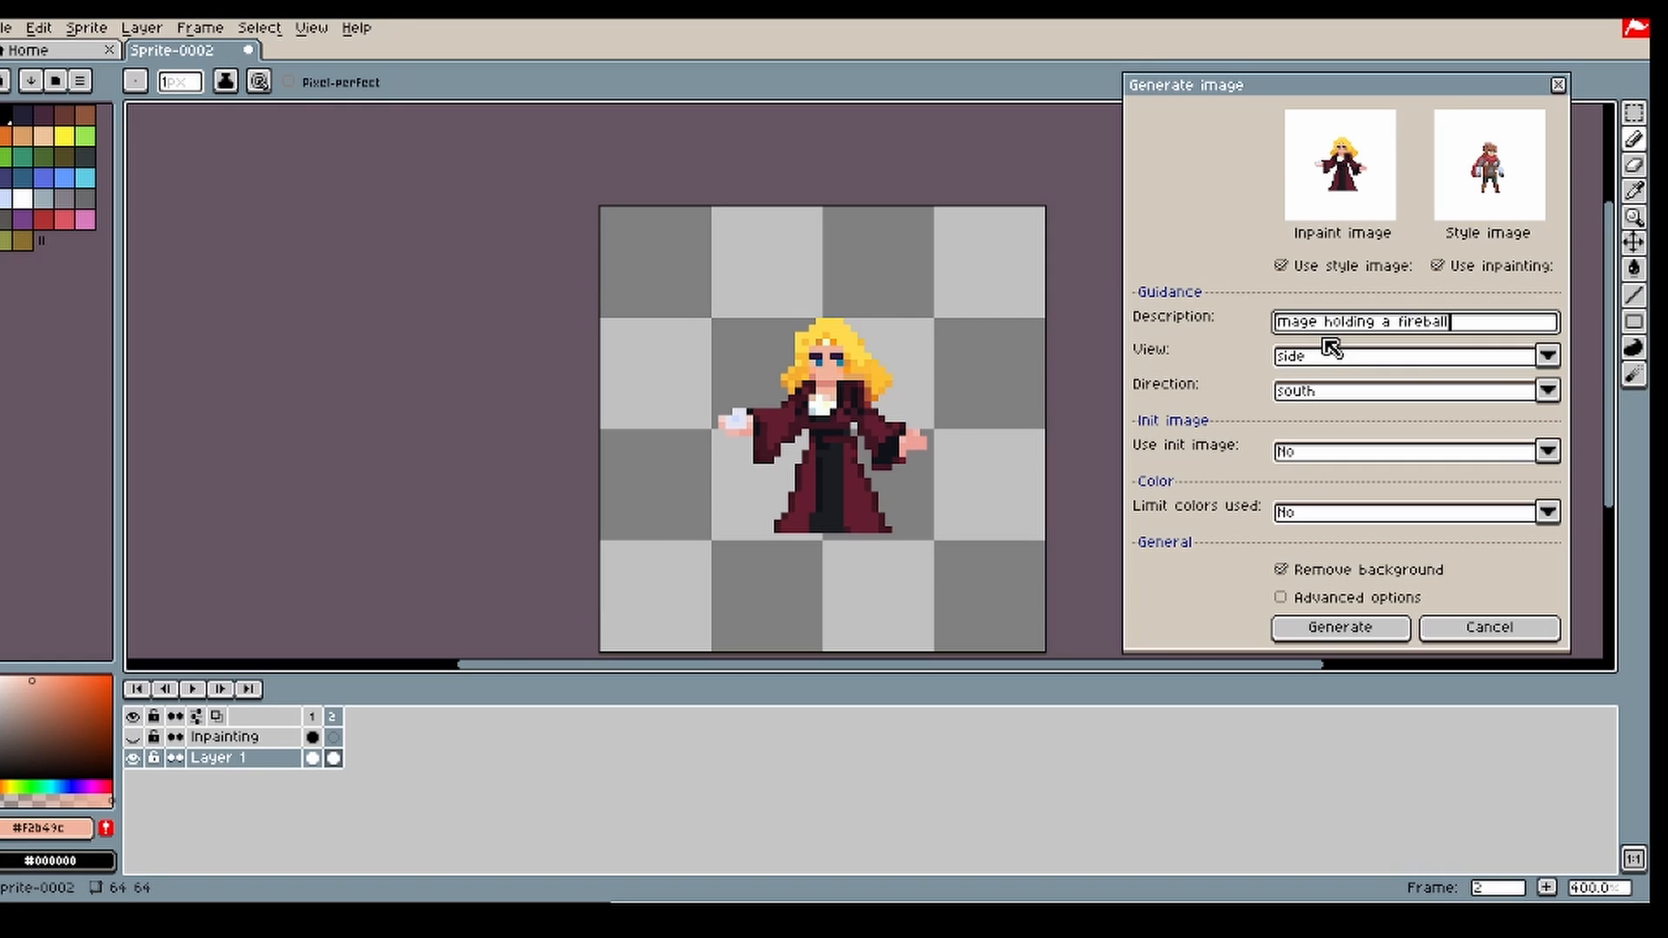
Step: Show the Inpainting layer, mask an area of about 9 × 13 px above the mage's raised palm with a 5 px brush, and generate
left_click(333, 736)
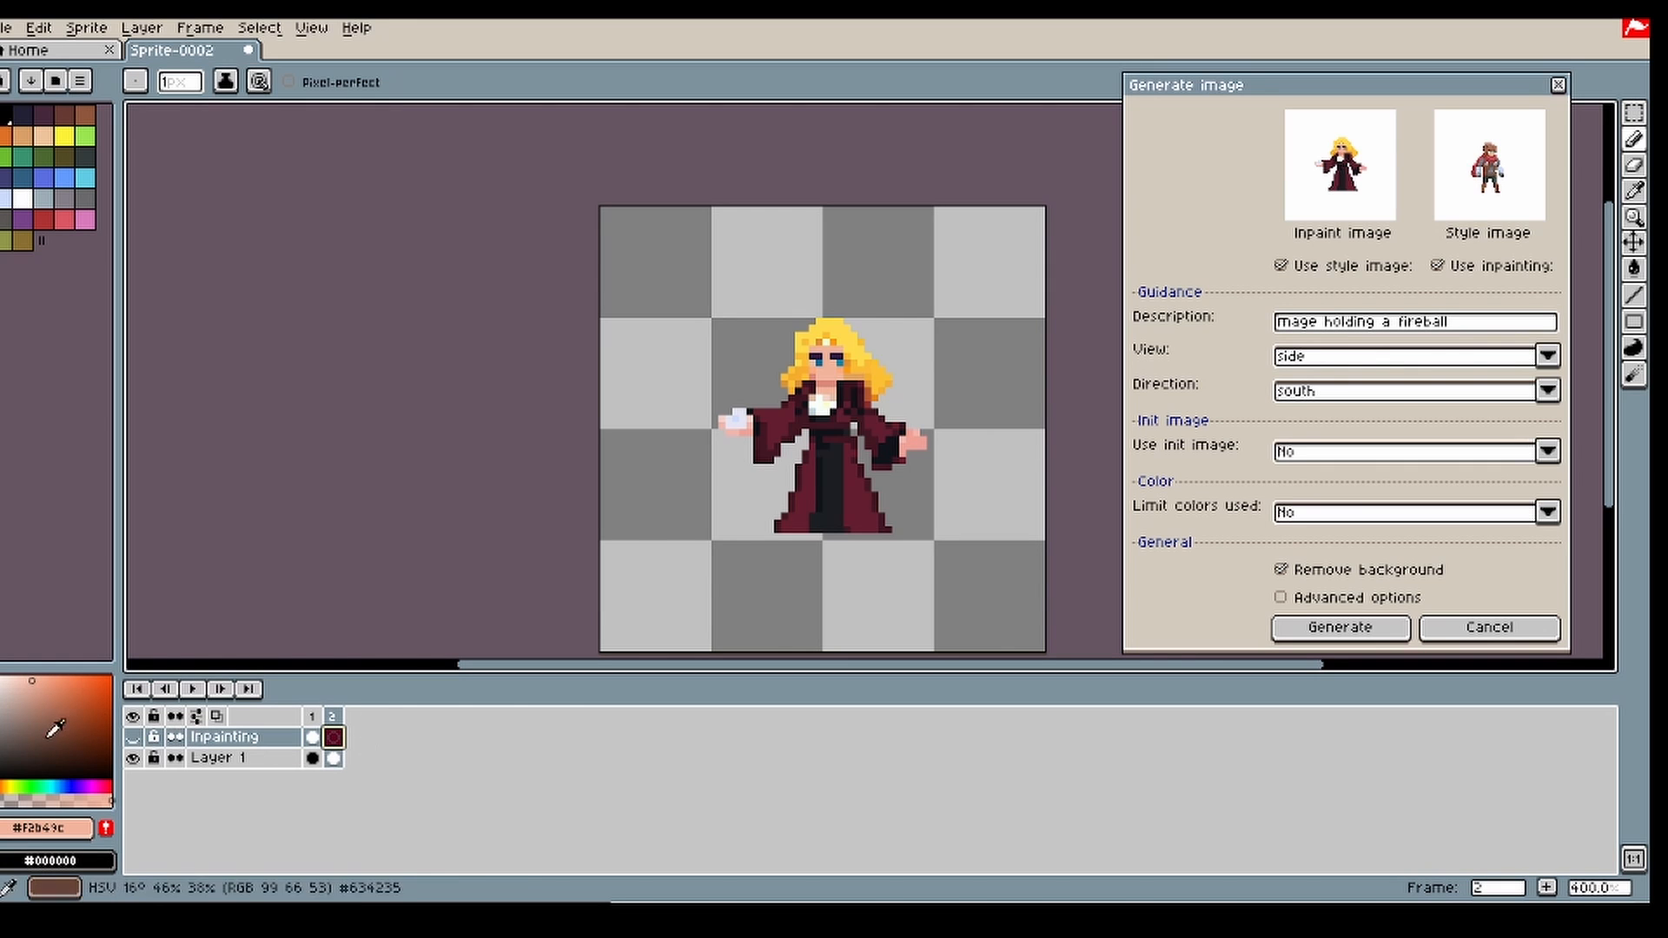
scroll(692, 380, "up", 1)
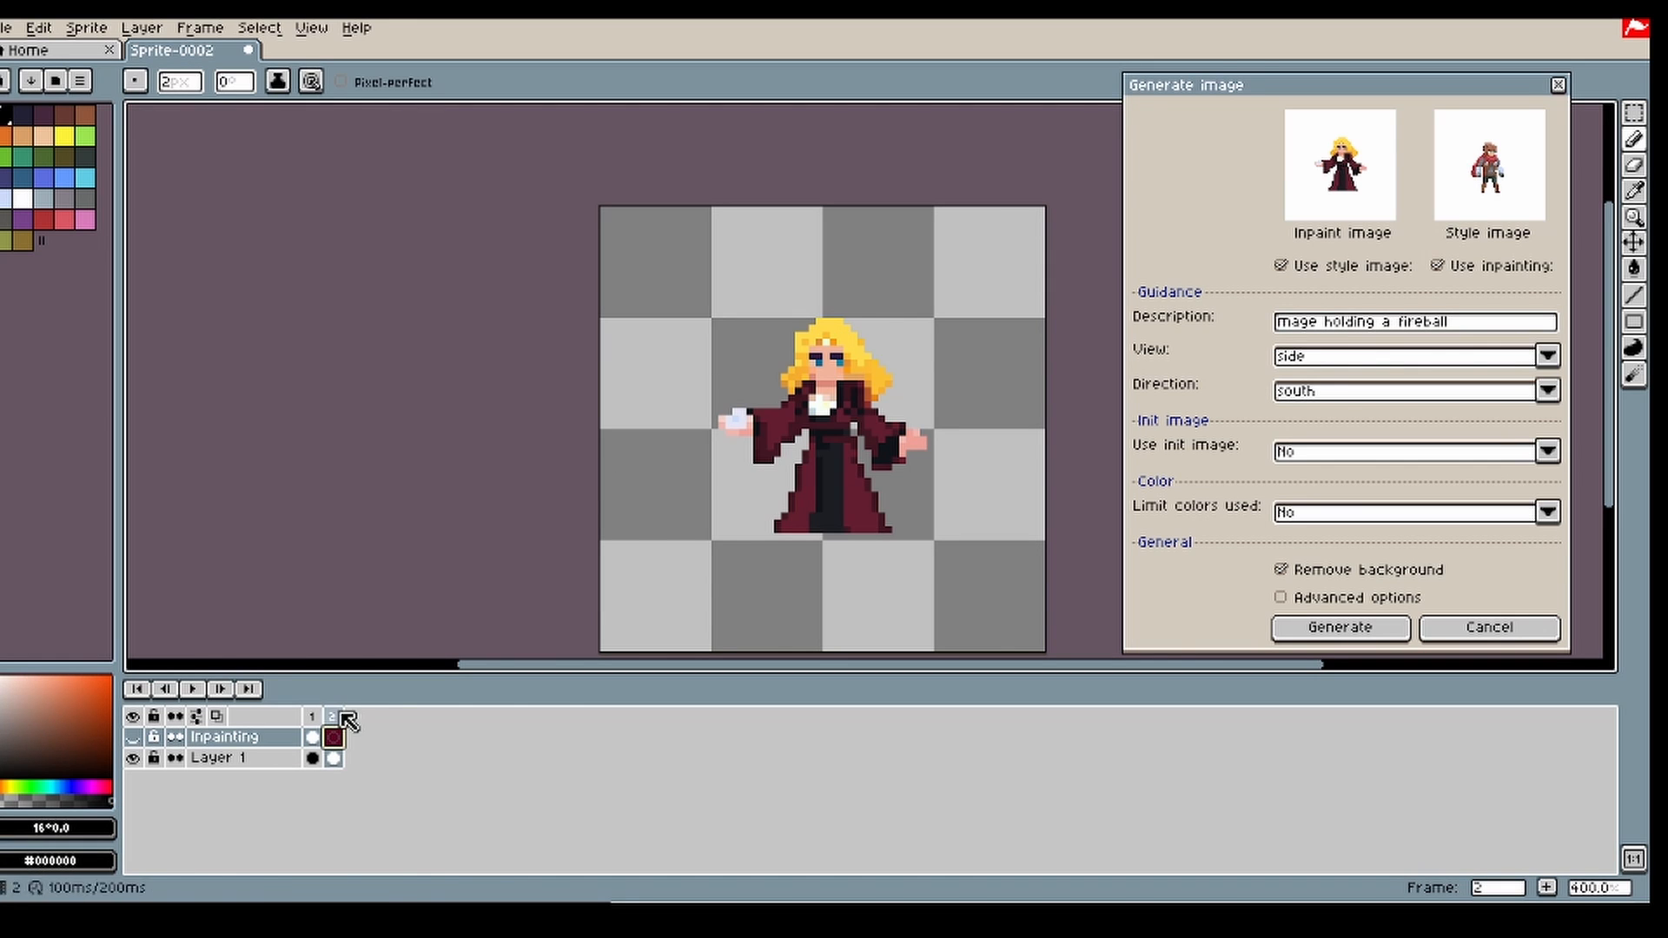
left_click(133, 739)
scroll(752, 395, "up", 3)
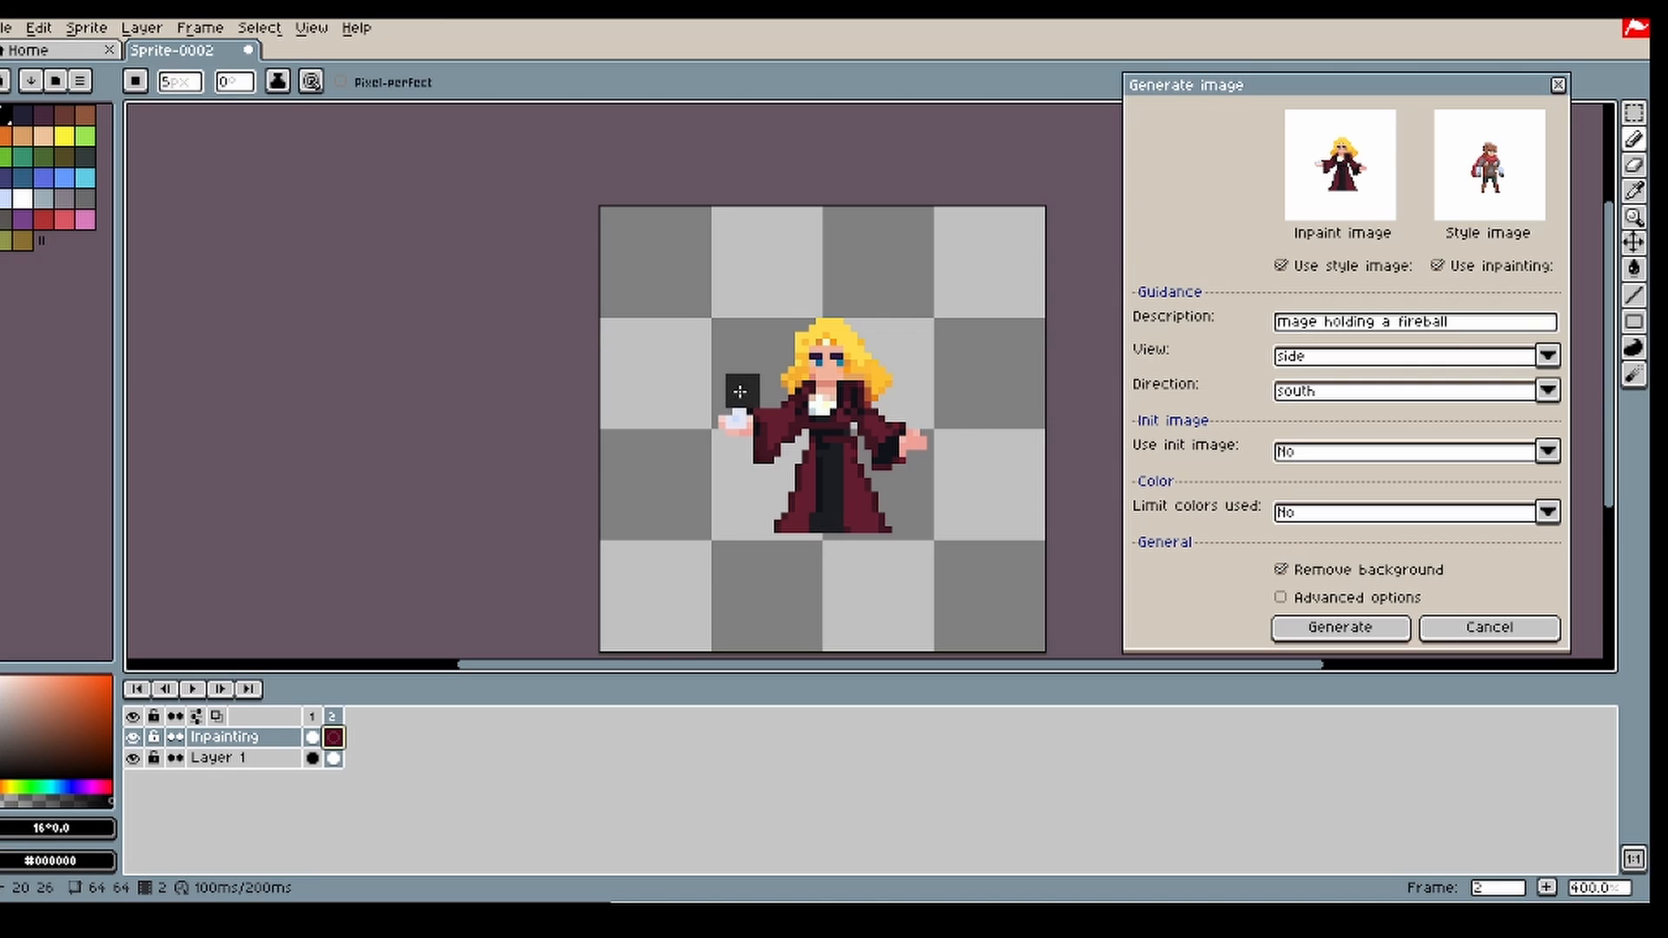
mouse_move(740, 381)
left_mouse_down()
mouse_move(725, 374)
mouse_move(747, 352)
mouse_move(730, 338)
mouse_move(739, 348)
left_mouse_up()
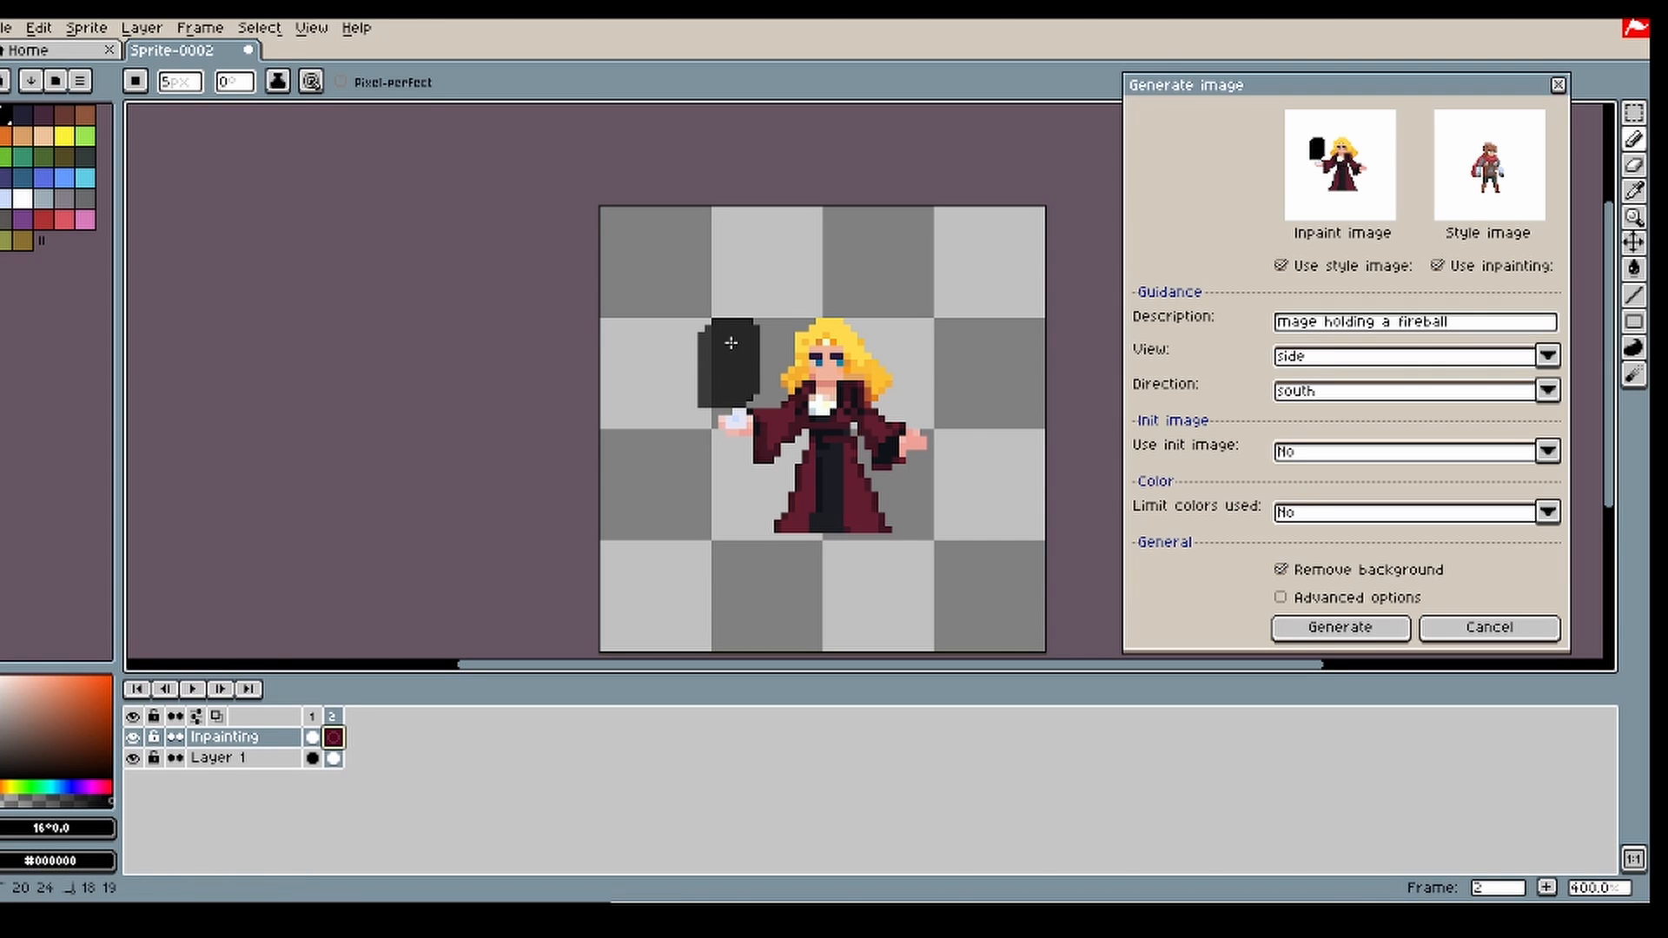
left_click(1355, 634)
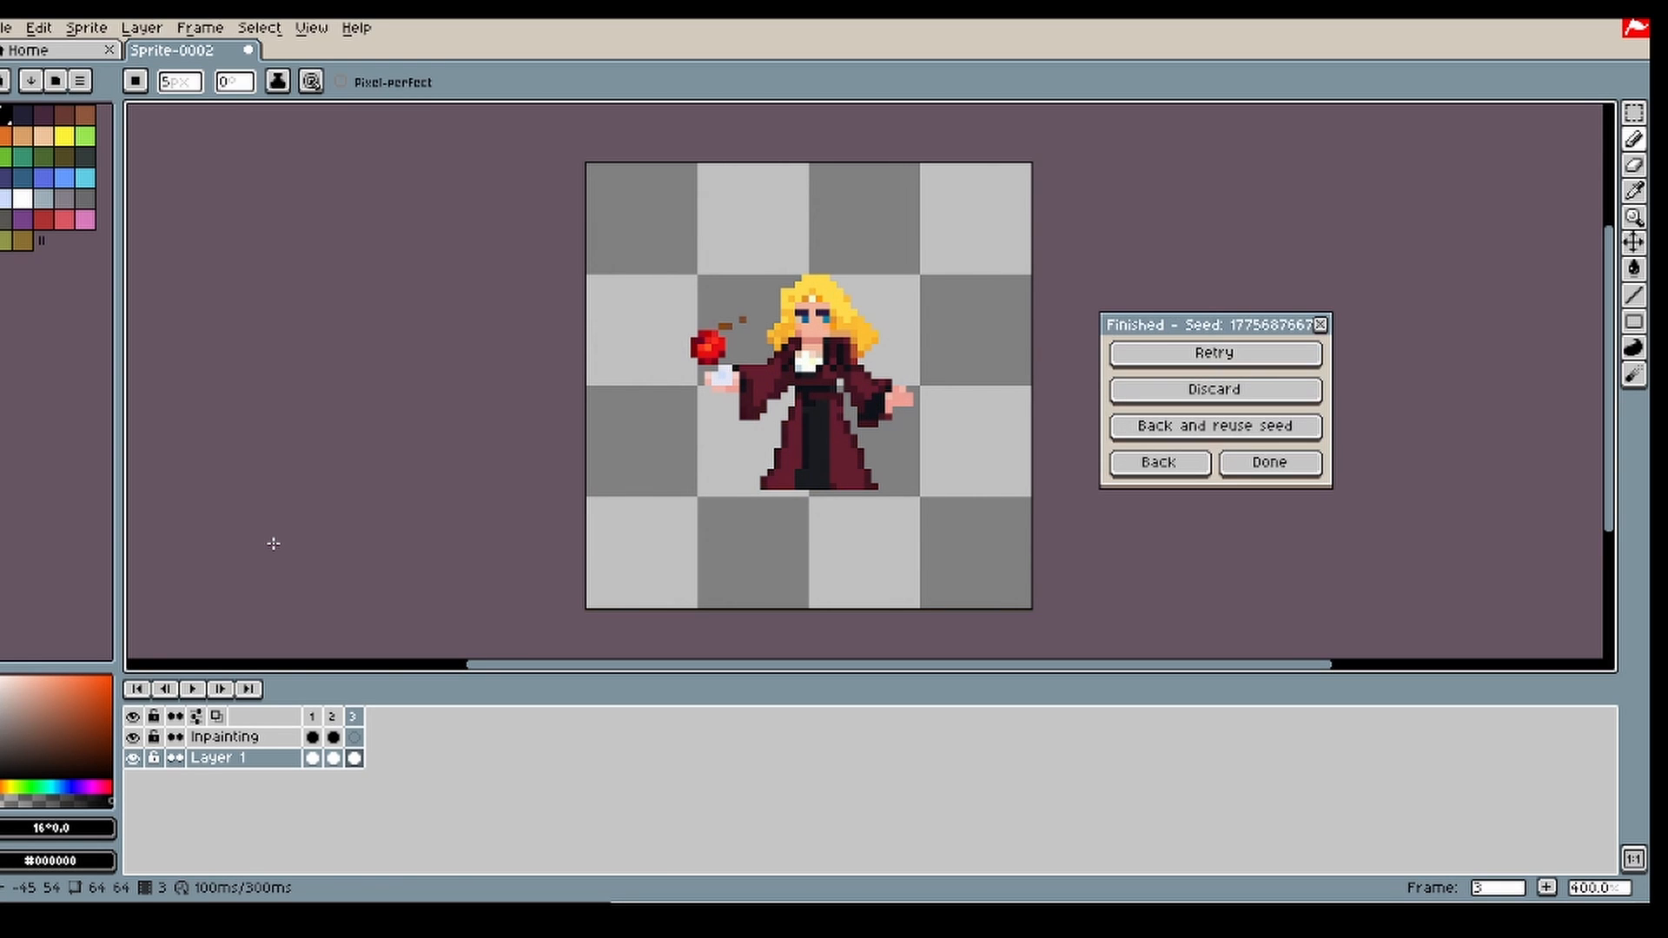
Step: Return to the generation settings and delete frame 3 with the generated red ball
left_click(1173, 461)
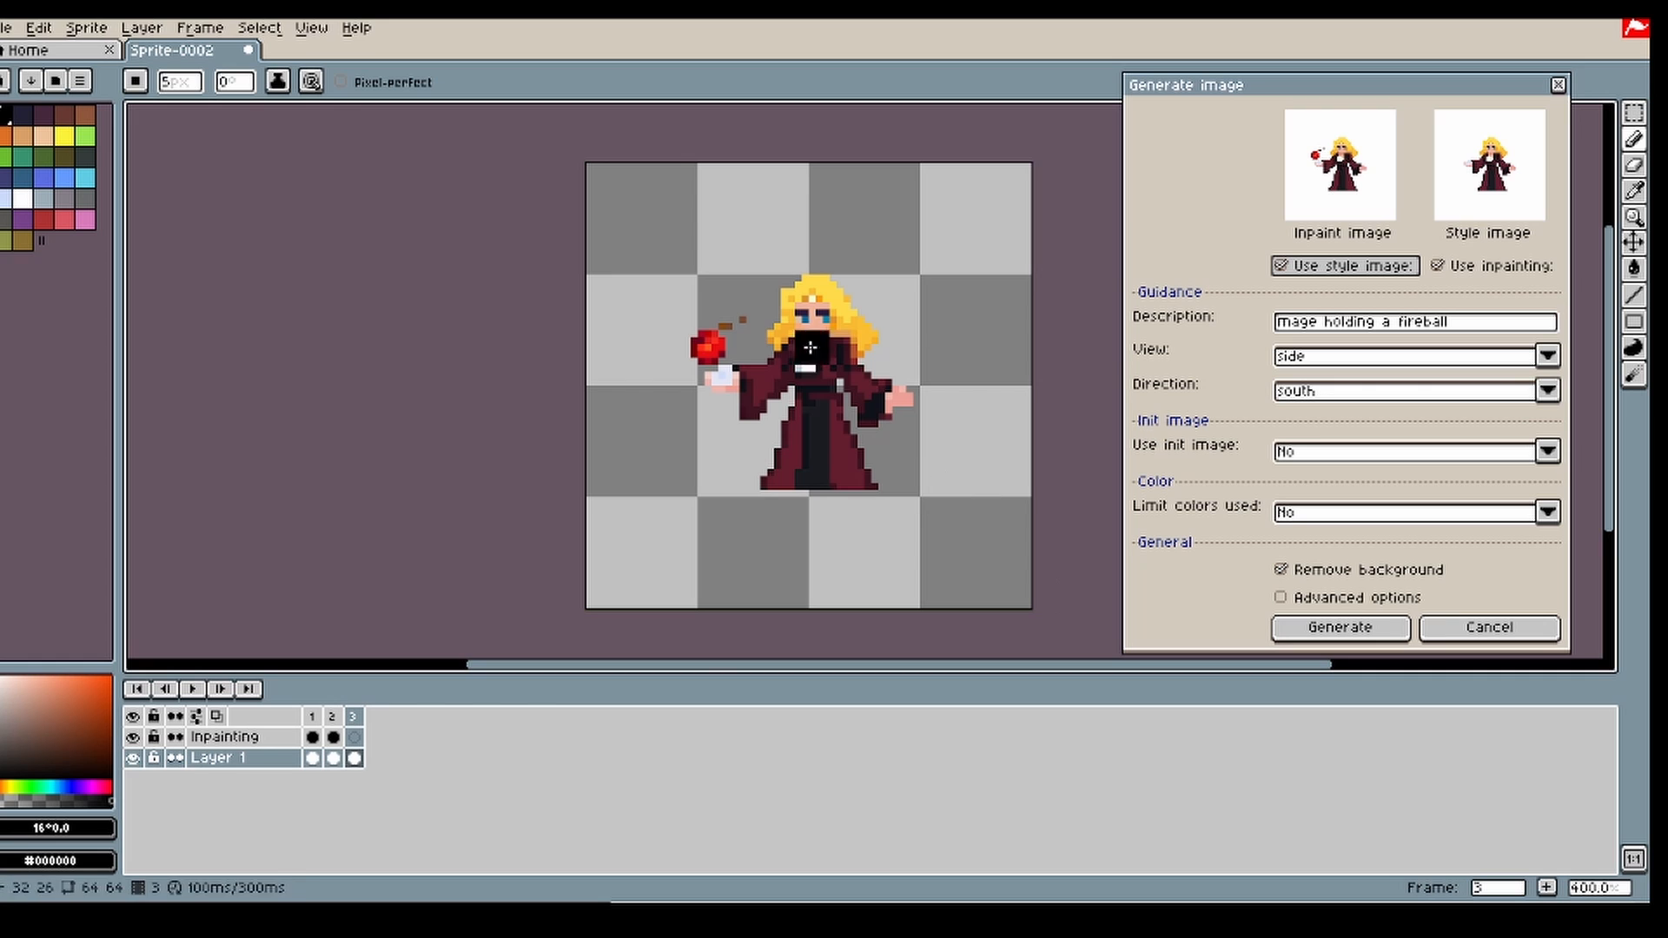
left_click(353, 717)
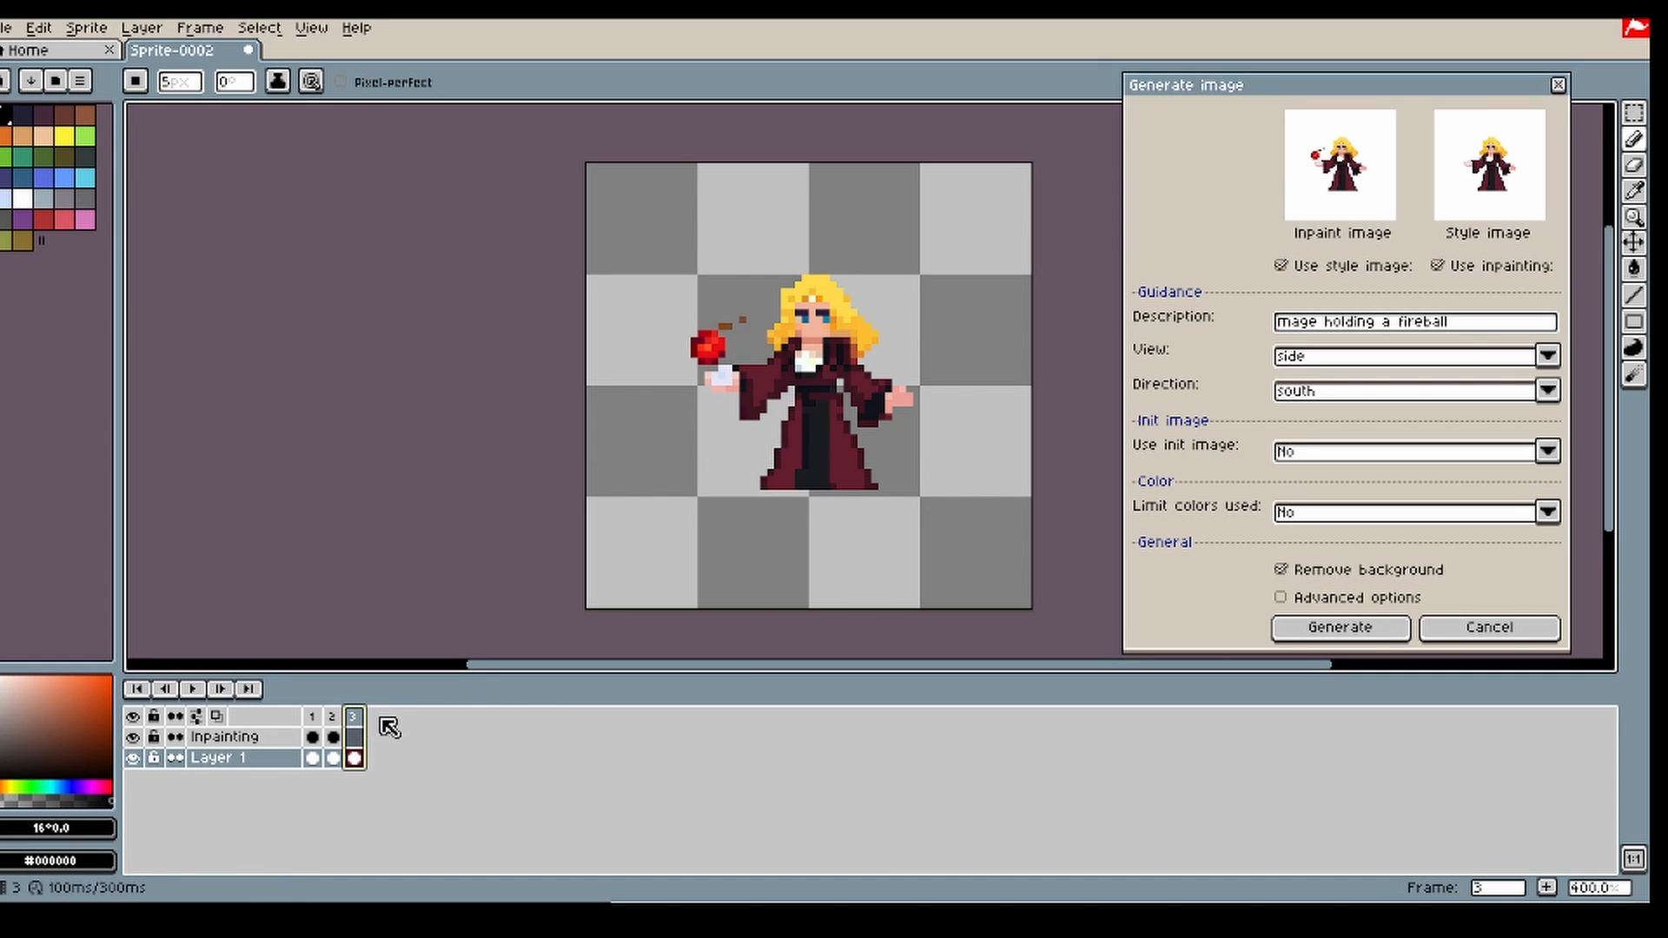
key("Delete")
Step: Paint a bright red fireball base in the masked area on frame 2 of Layer 1 with a 4 px brush
left_click(334, 737)
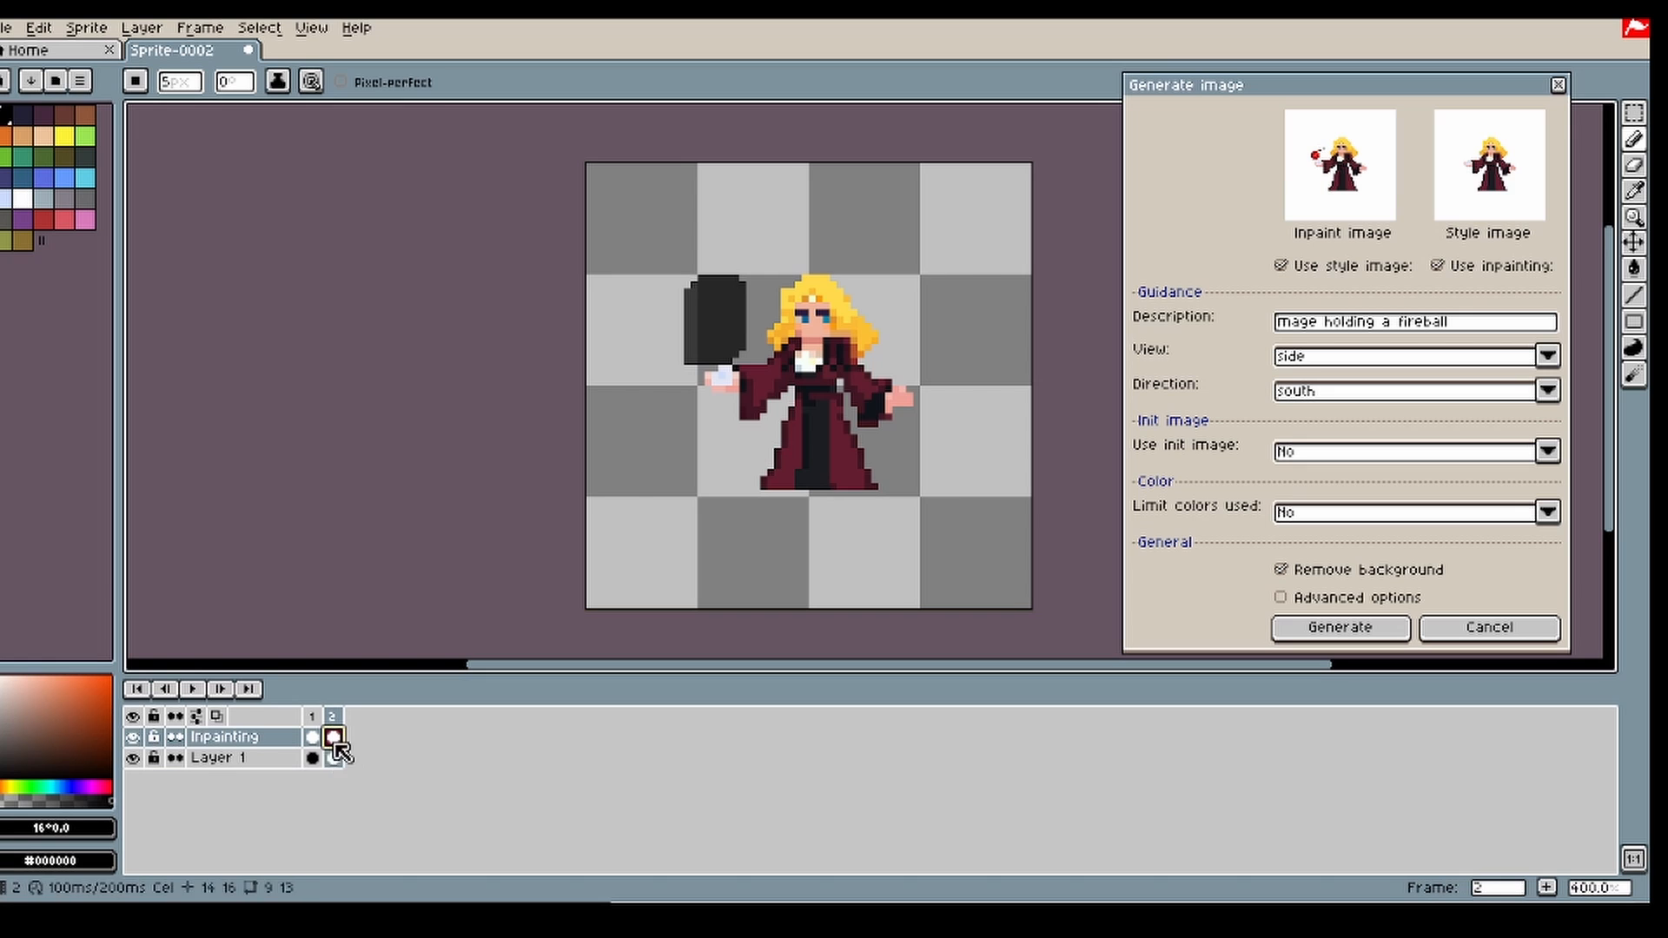
left_click(334, 759)
left_click(33, 223)
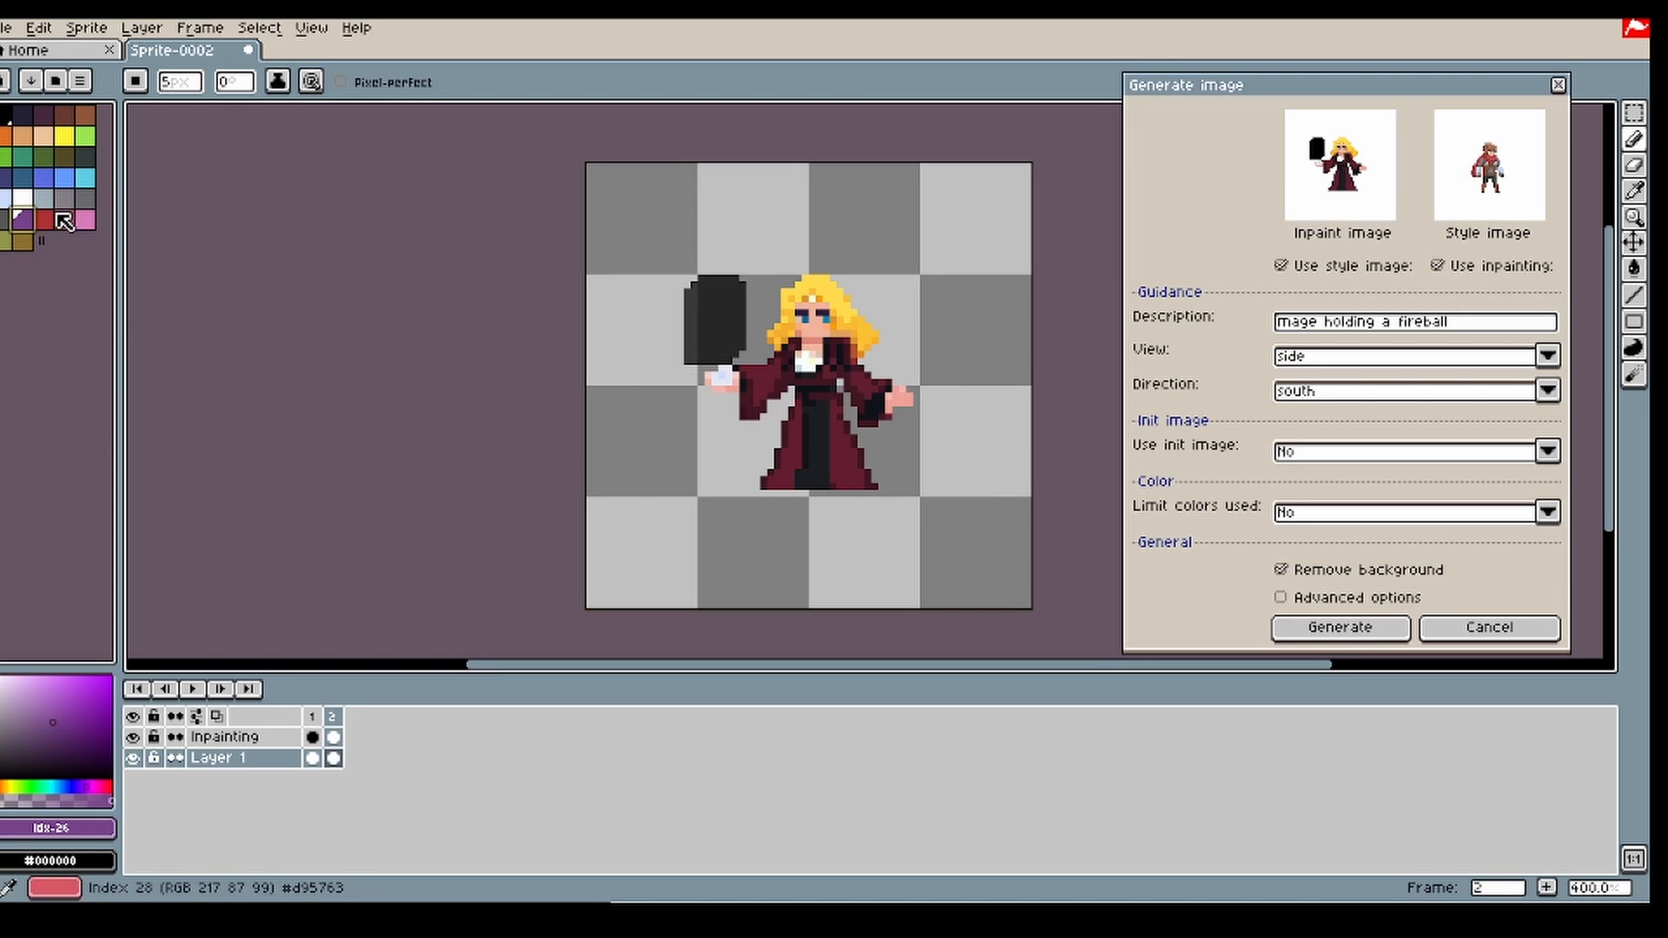
left_click(46, 217)
left_click_drag(85, 687, 114, 687)
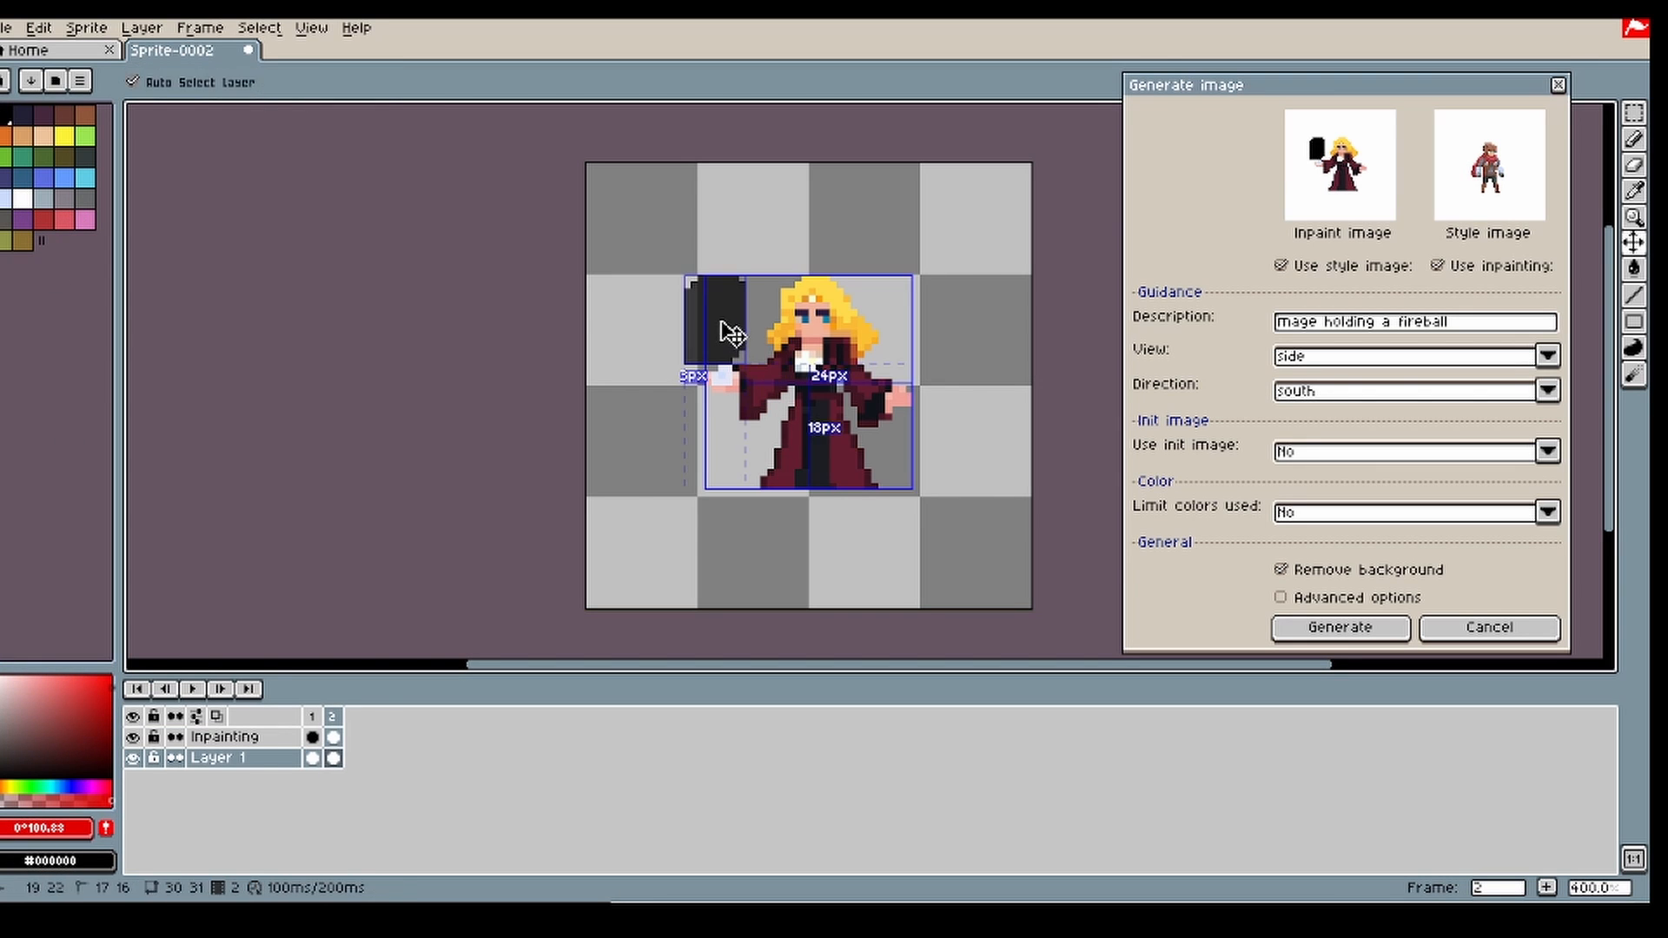
scroll(720, 330, "up", 1, "ctrl")
mouse_move(719, 341)
left_mouse_down()
mouse_move(700, 338)
mouse_move(709, 312)
mouse_move(730, 343)
left_mouse_up()
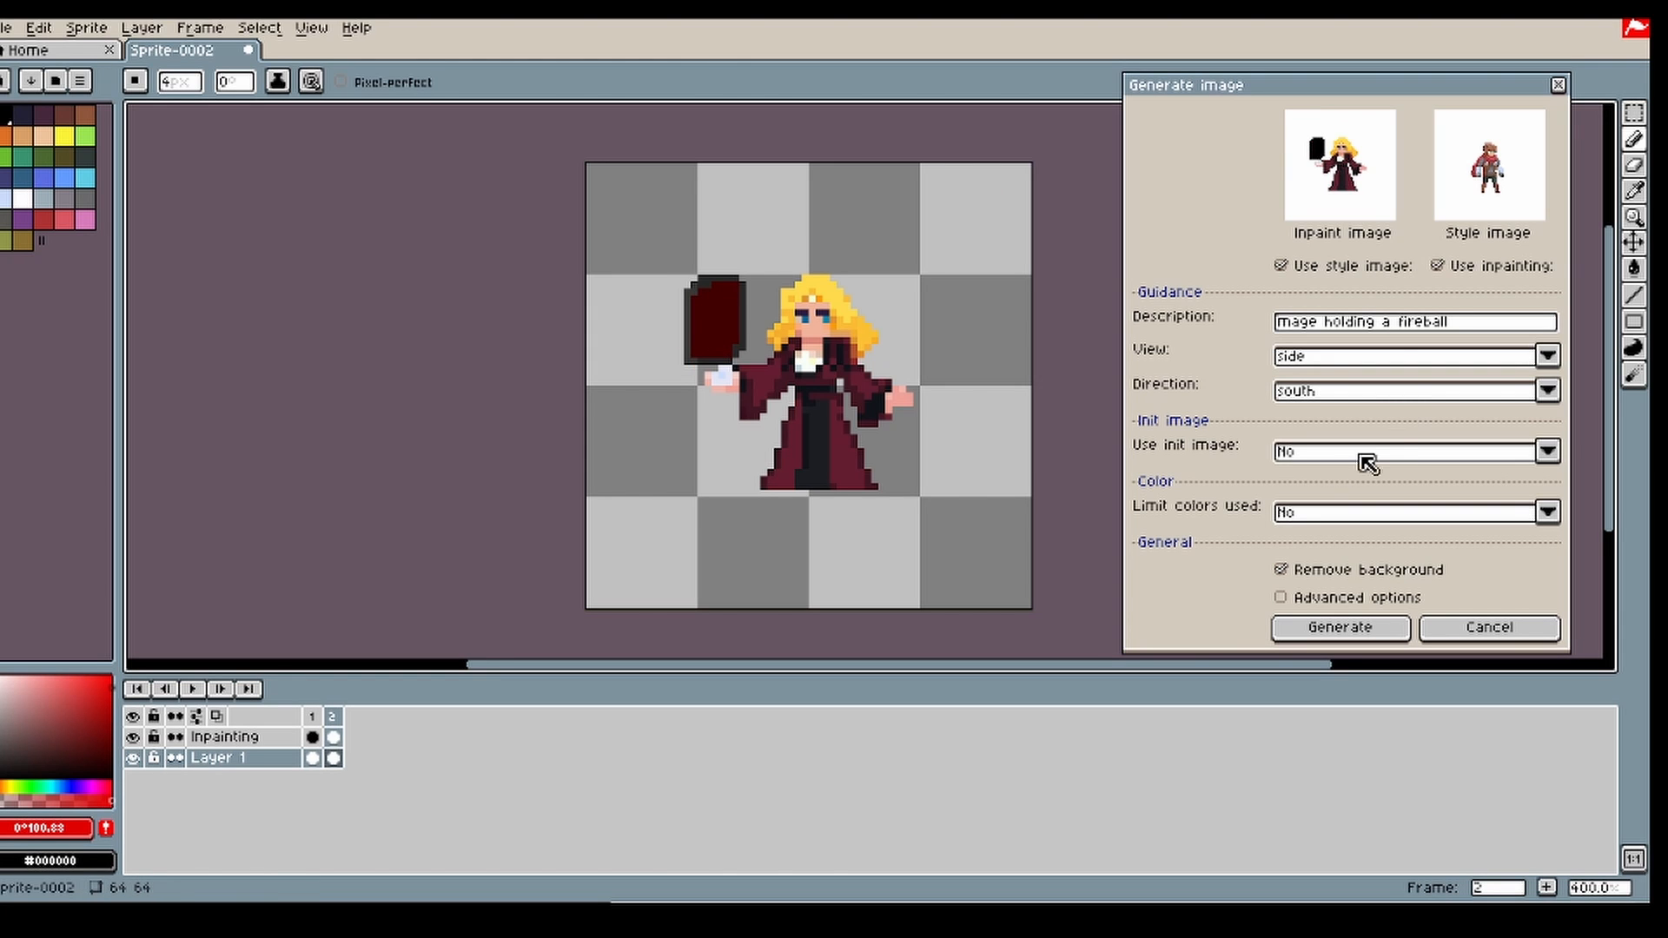
Step: Erase the upper outer part of the red shape with a 5 px eraser to taper it like a flame
key("e")
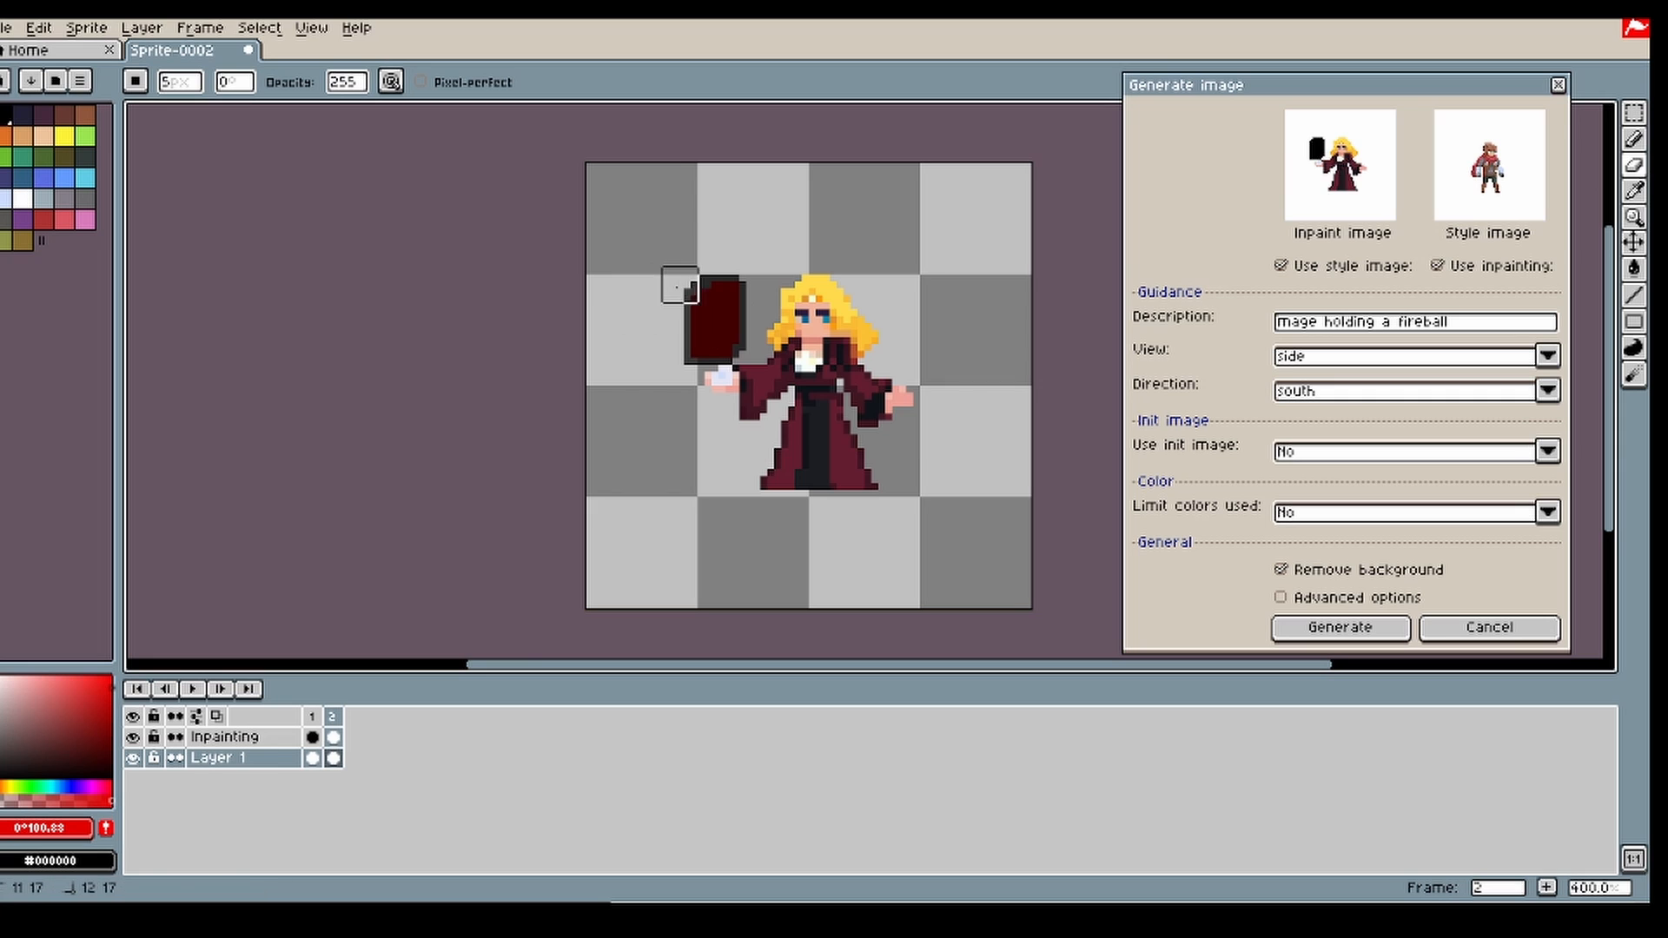
left_click_drag(677, 287, 683, 305)
left_click_drag(684, 294, 694, 272)
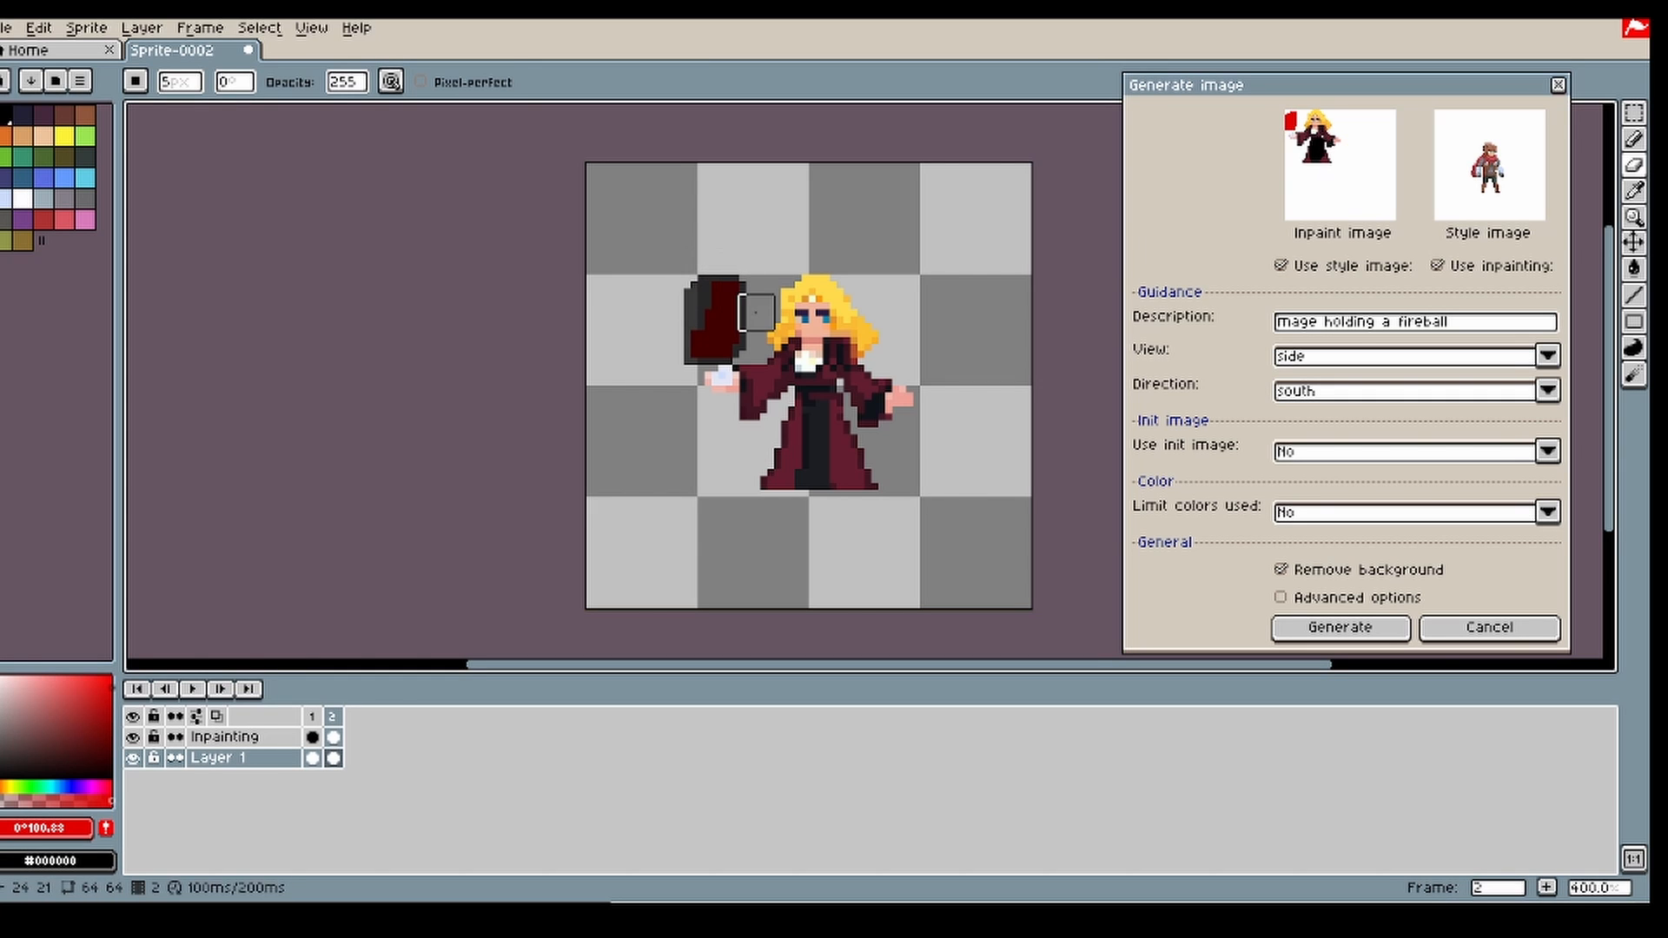
Step: Enable the init image at strength 300 and generate the fireball from the painted red shape
left_click(1409, 456)
left_click(1347, 483)
left_click(1366, 609)
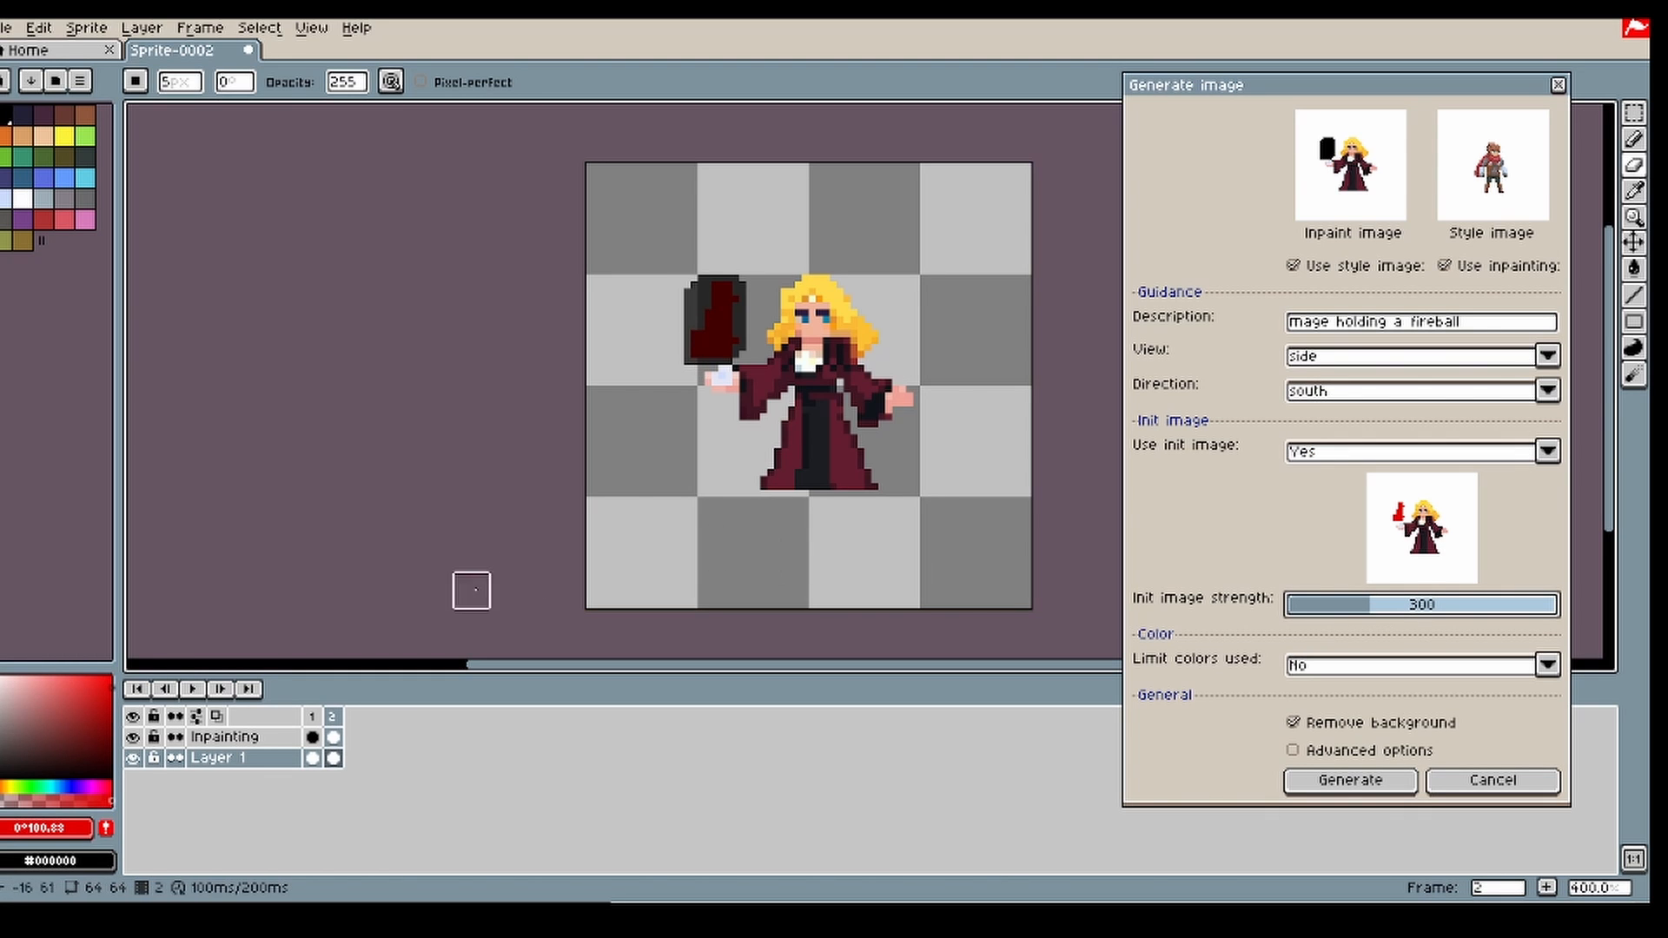
left_click(1346, 786)
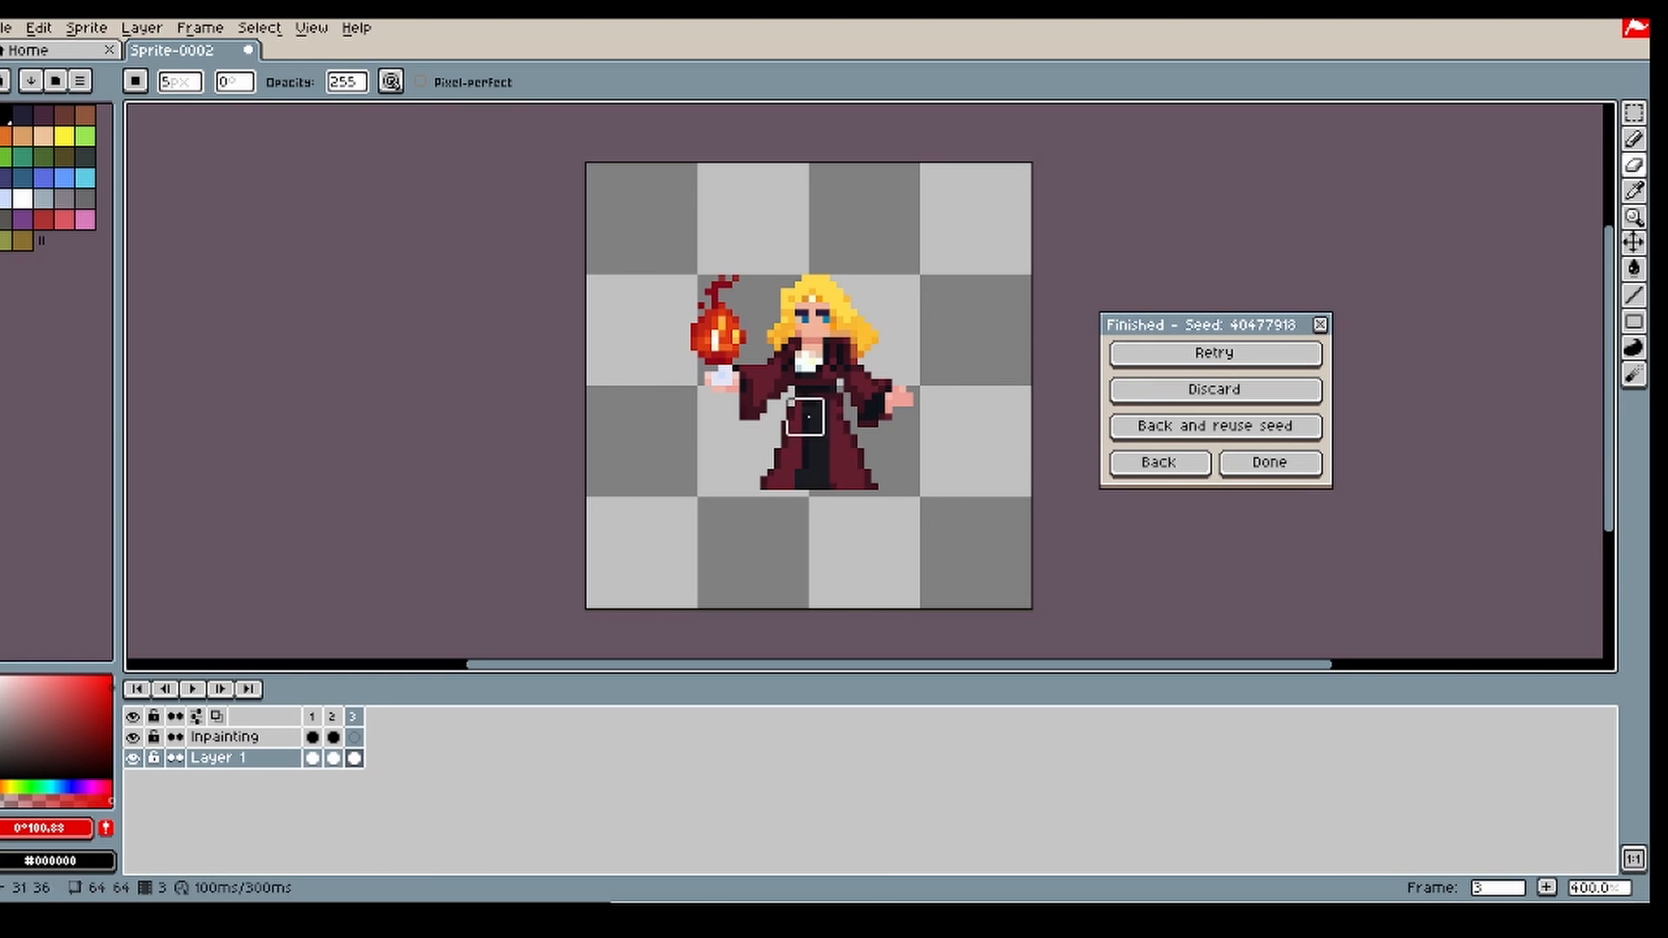
Step: Return to the generation settings, move the generated fireball mage from frame 3 into frame 2 of Layer 1, and delete frame 3
left_click(1159, 461)
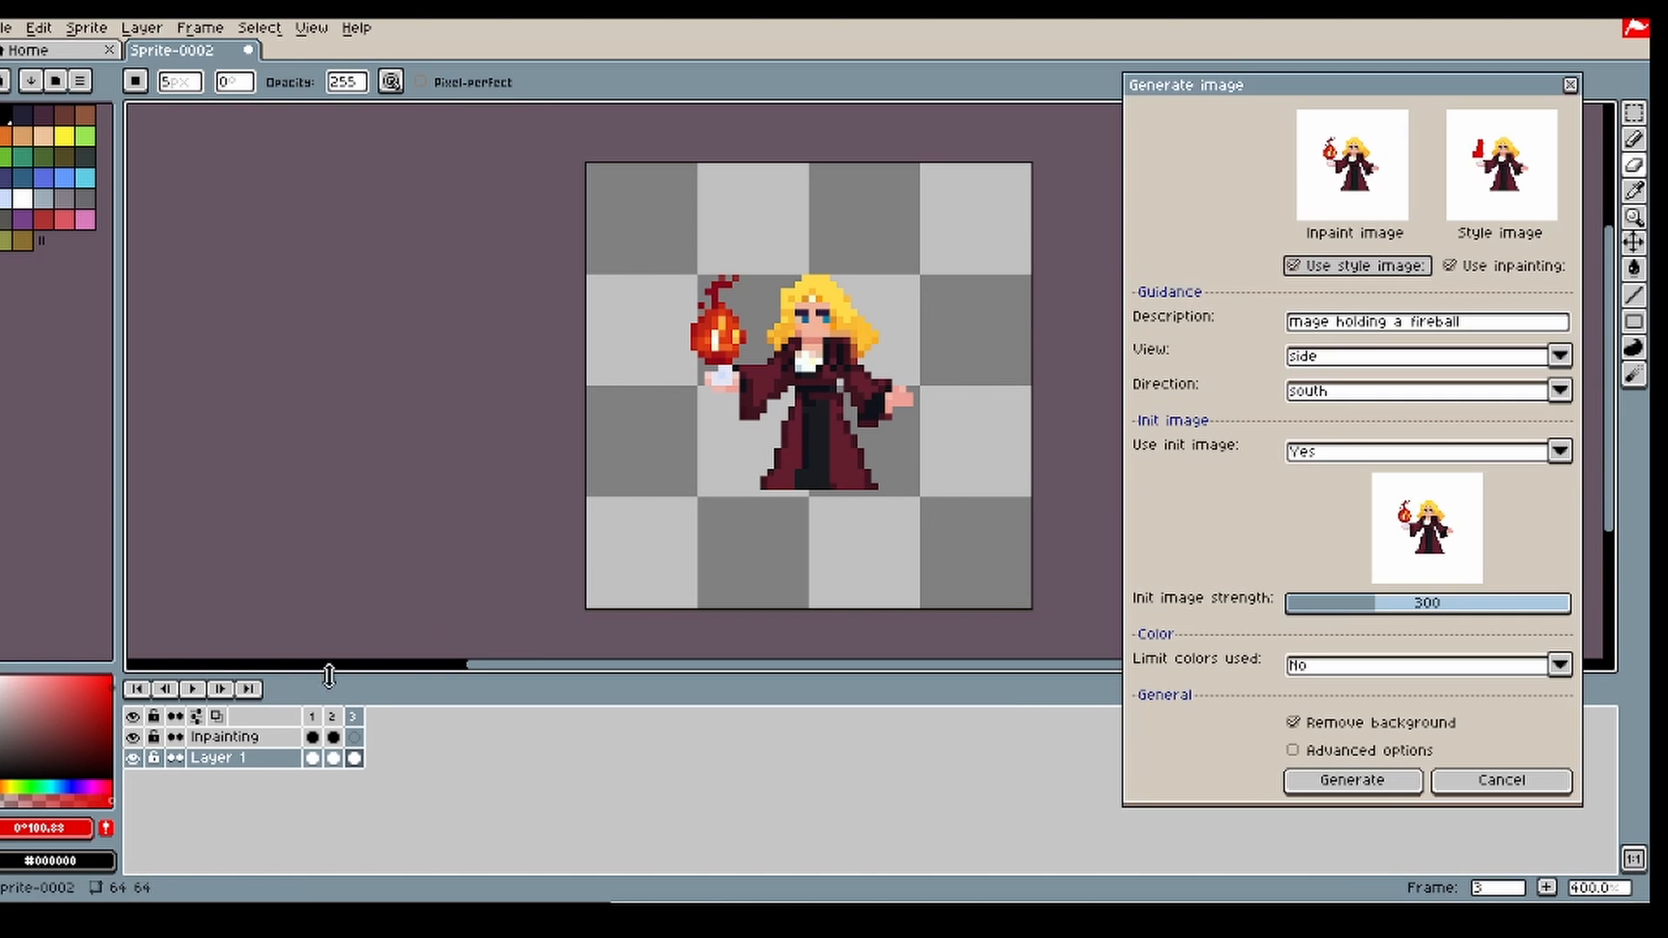
left_click(354, 759)
key("ctrl+a")
left_click(333, 758)
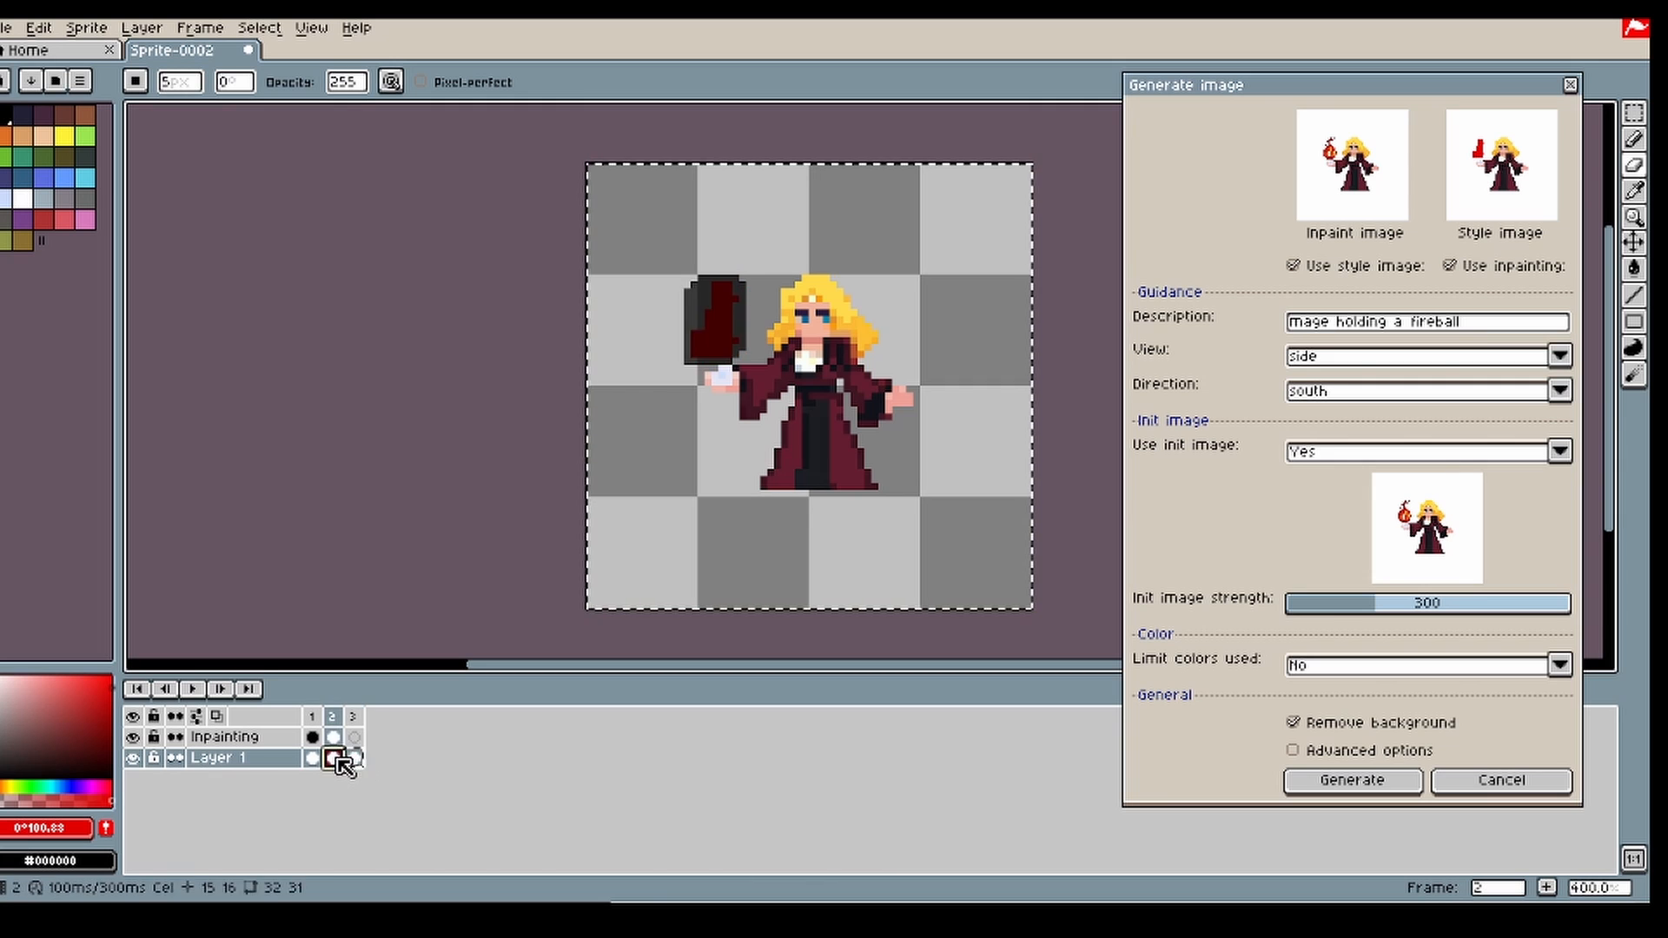
left_click(353, 758)
key("Delete")
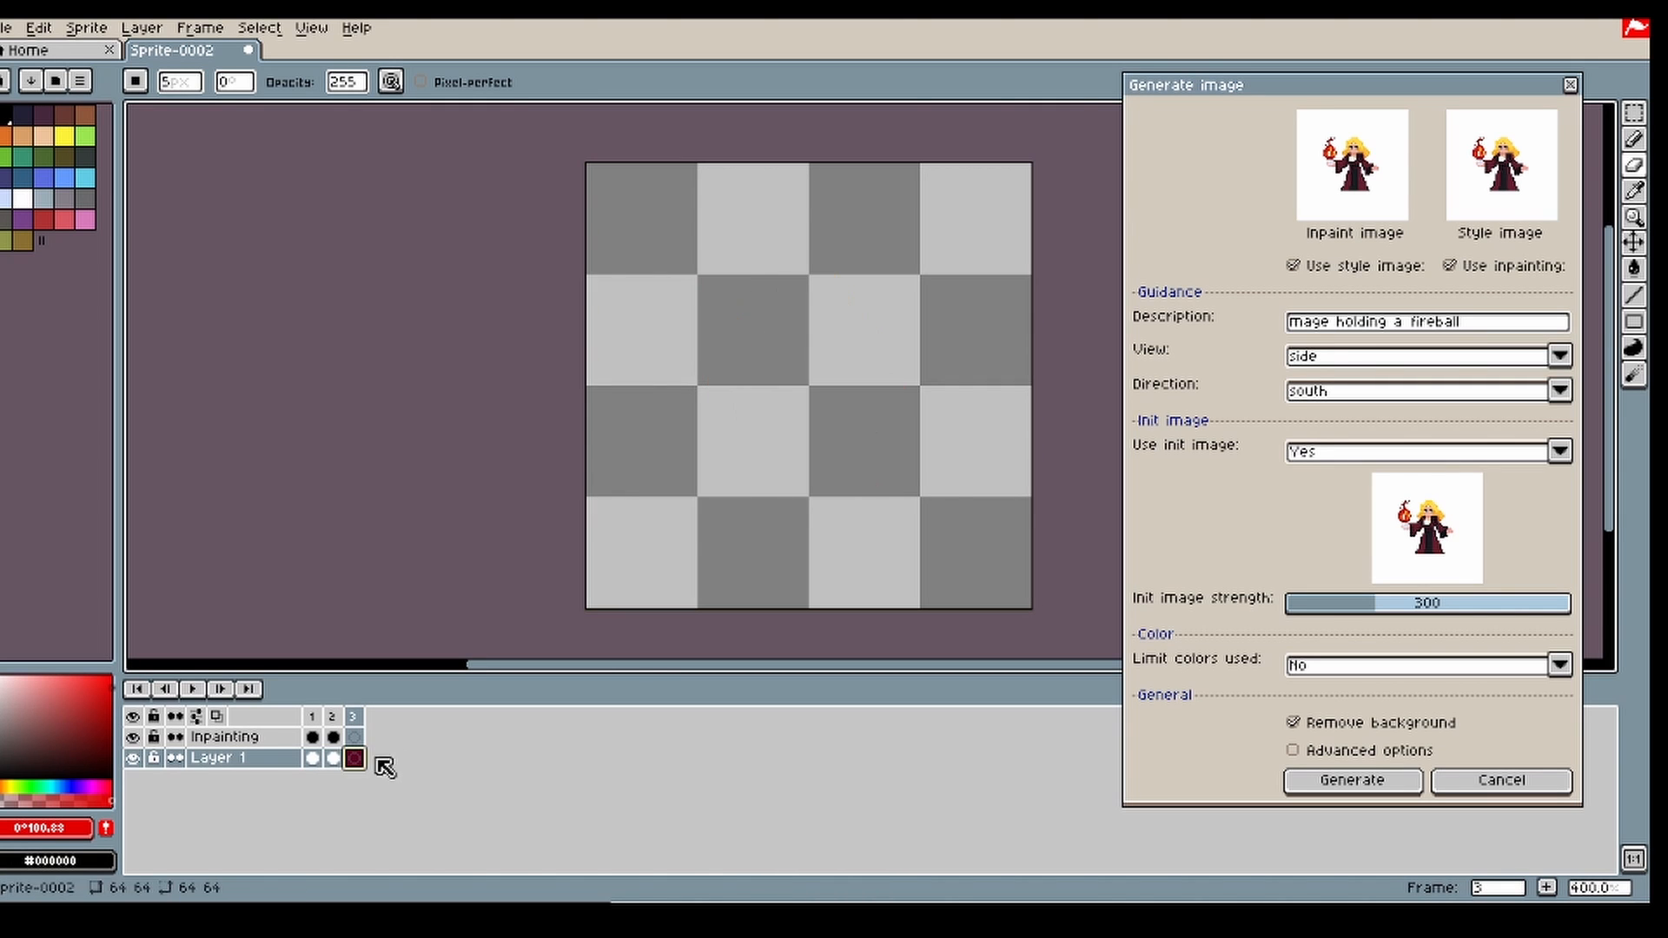
left_click(353, 720)
key("Delete")
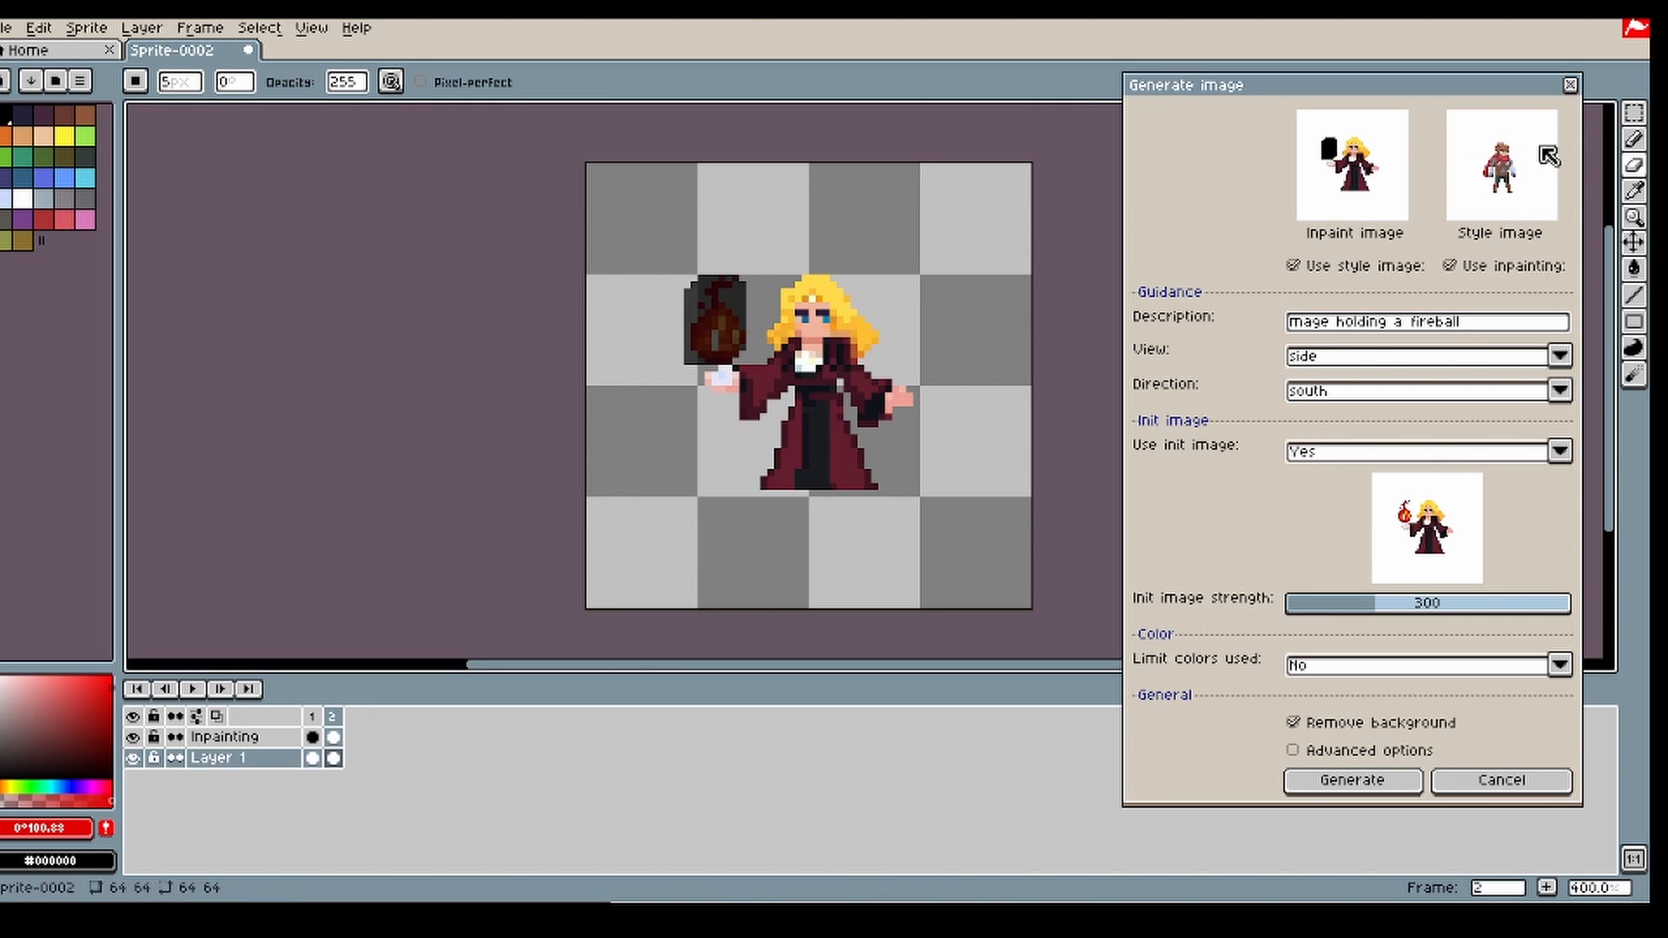
Step: Hide the Inpainting layer and paint a taller flame over the fireball with a 2 px pencil in sampled red #bd2516
key("shift+q")
left_click(133, 738)
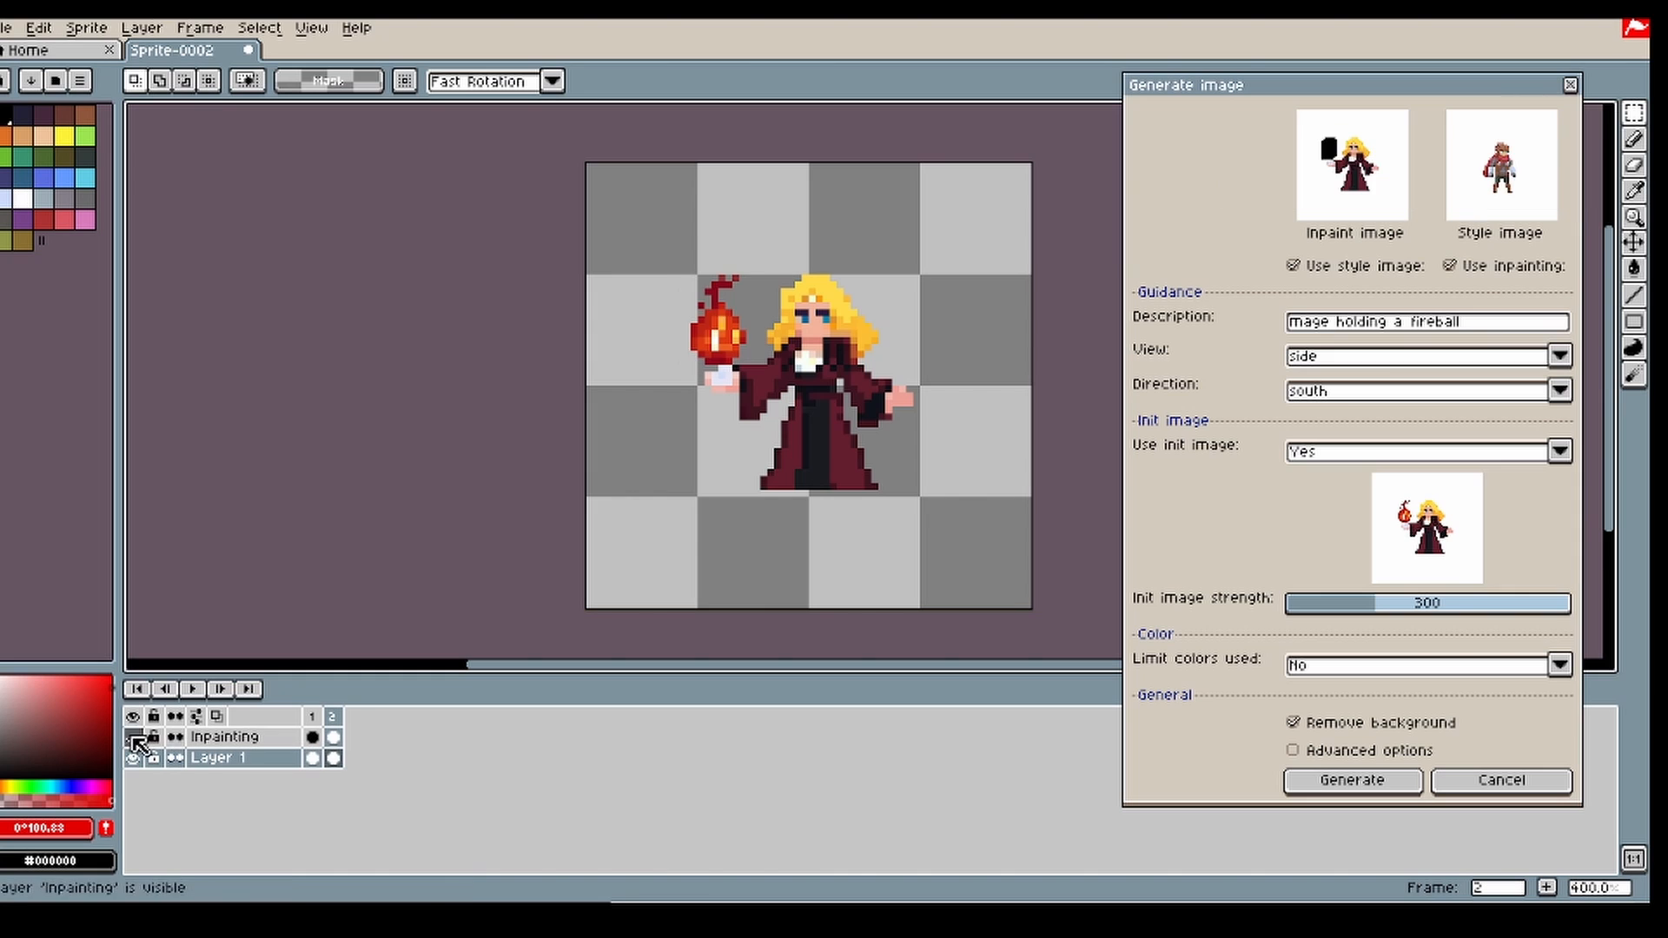
key("i")
left_click(708, 322)
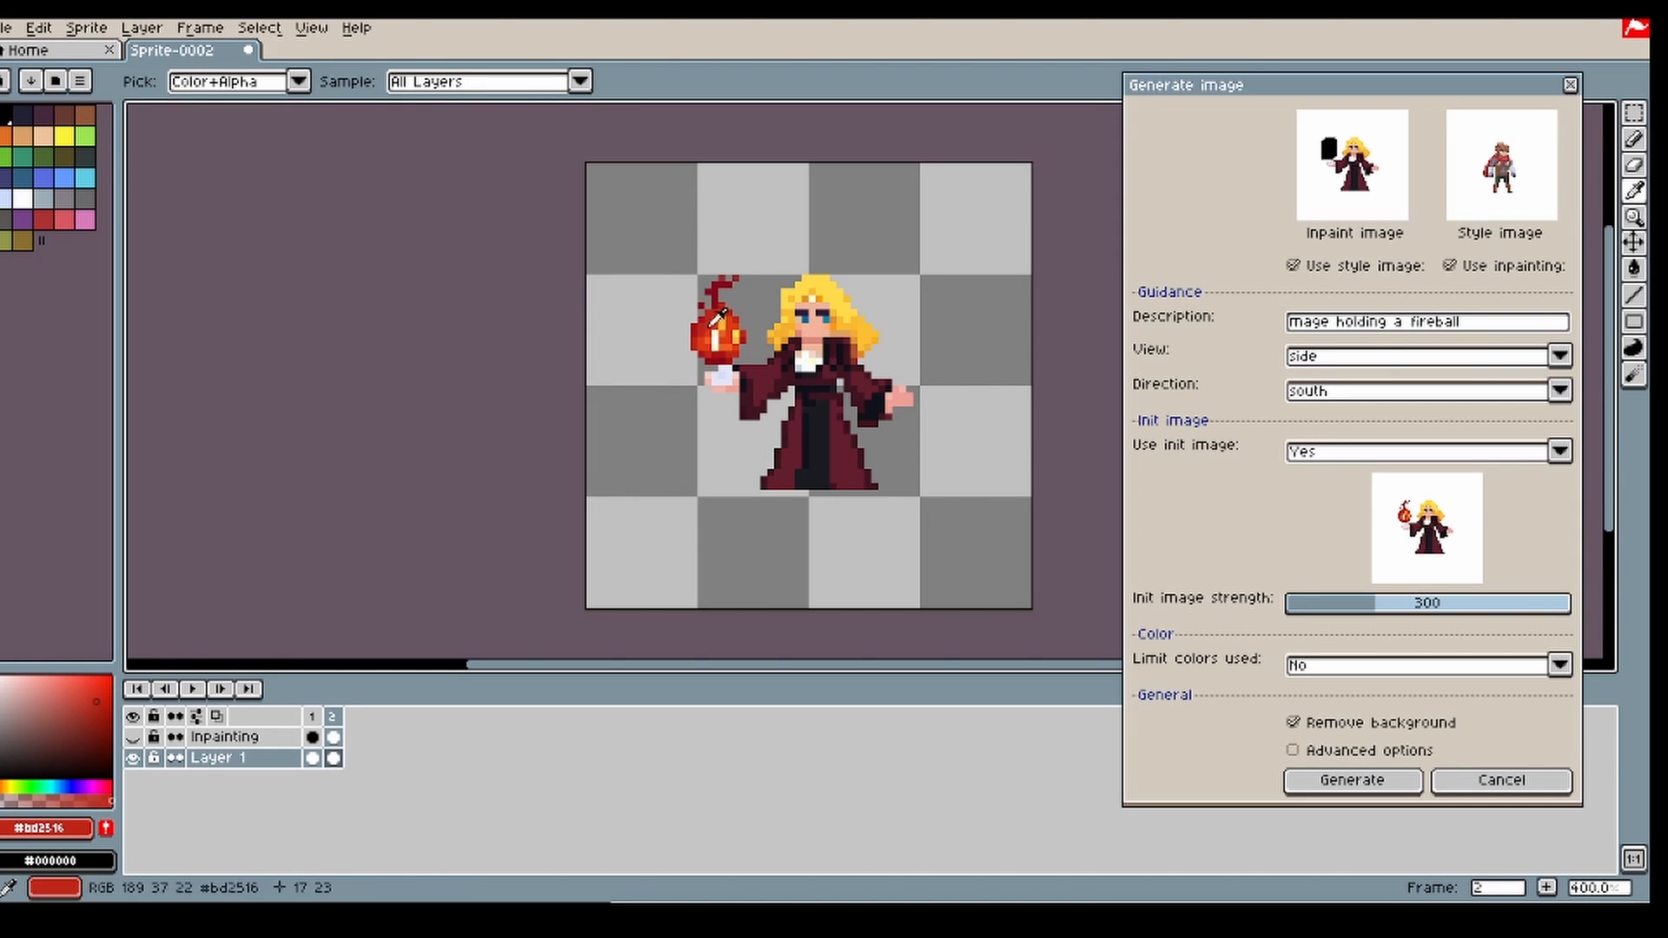
key("b")
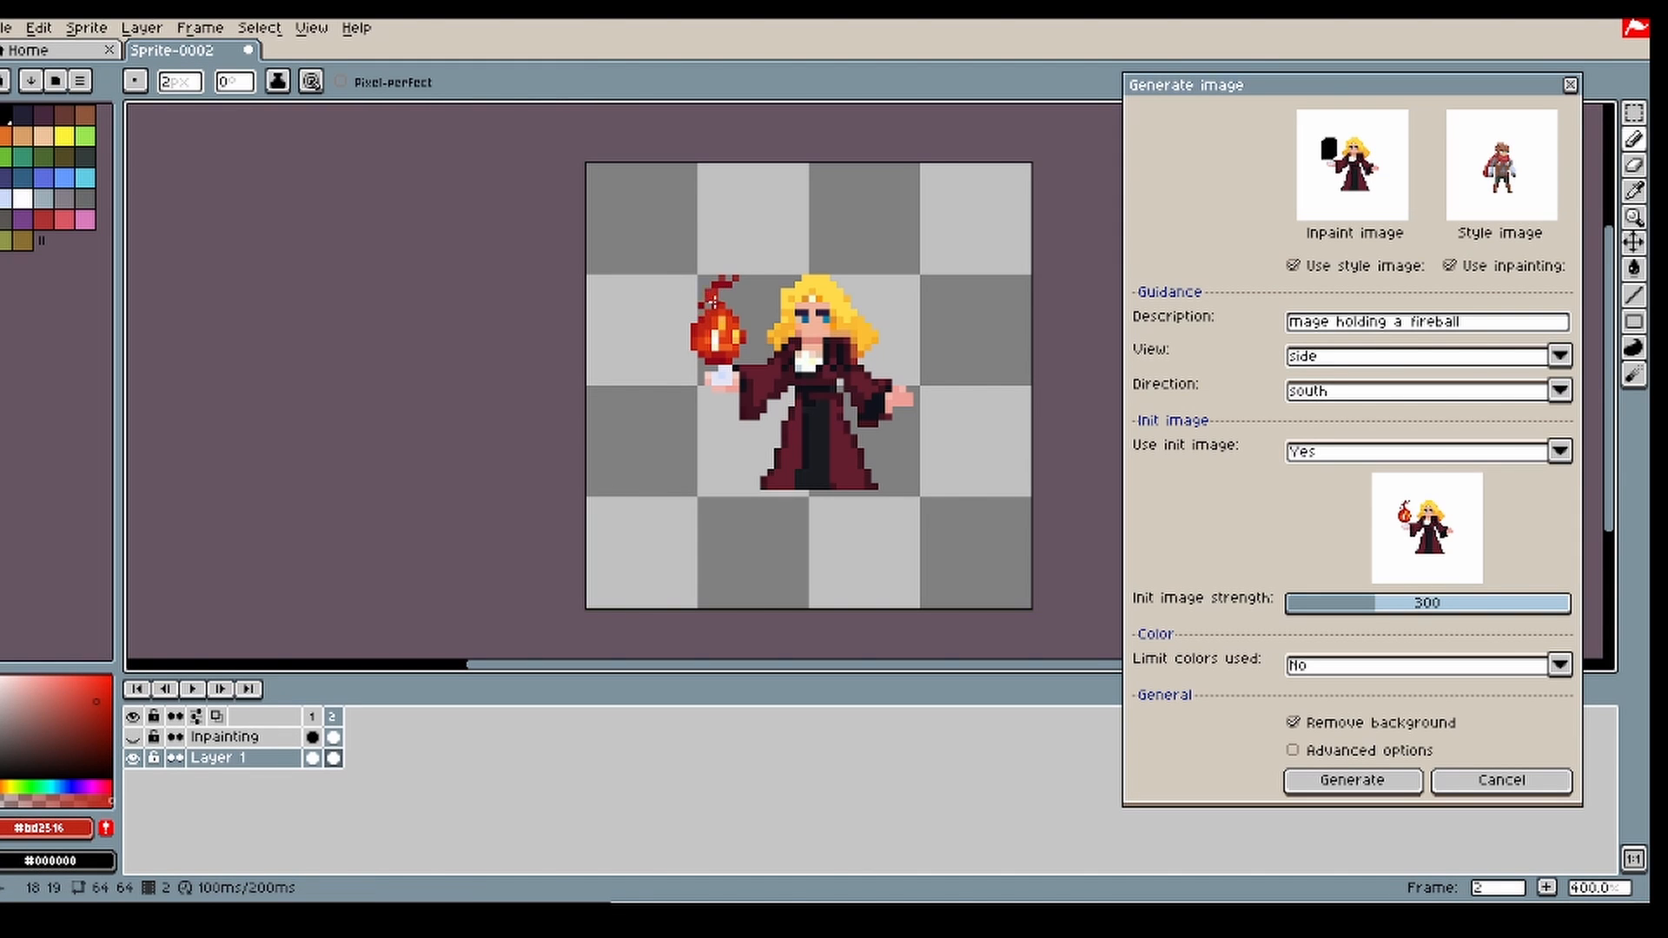
mouse_move(700, 317)
left_mouse_down()
mouse_move(733, 264)
mouse_move(728, 308)
left_mouse_up()
left_click_drag(721, 298, 700, 321)
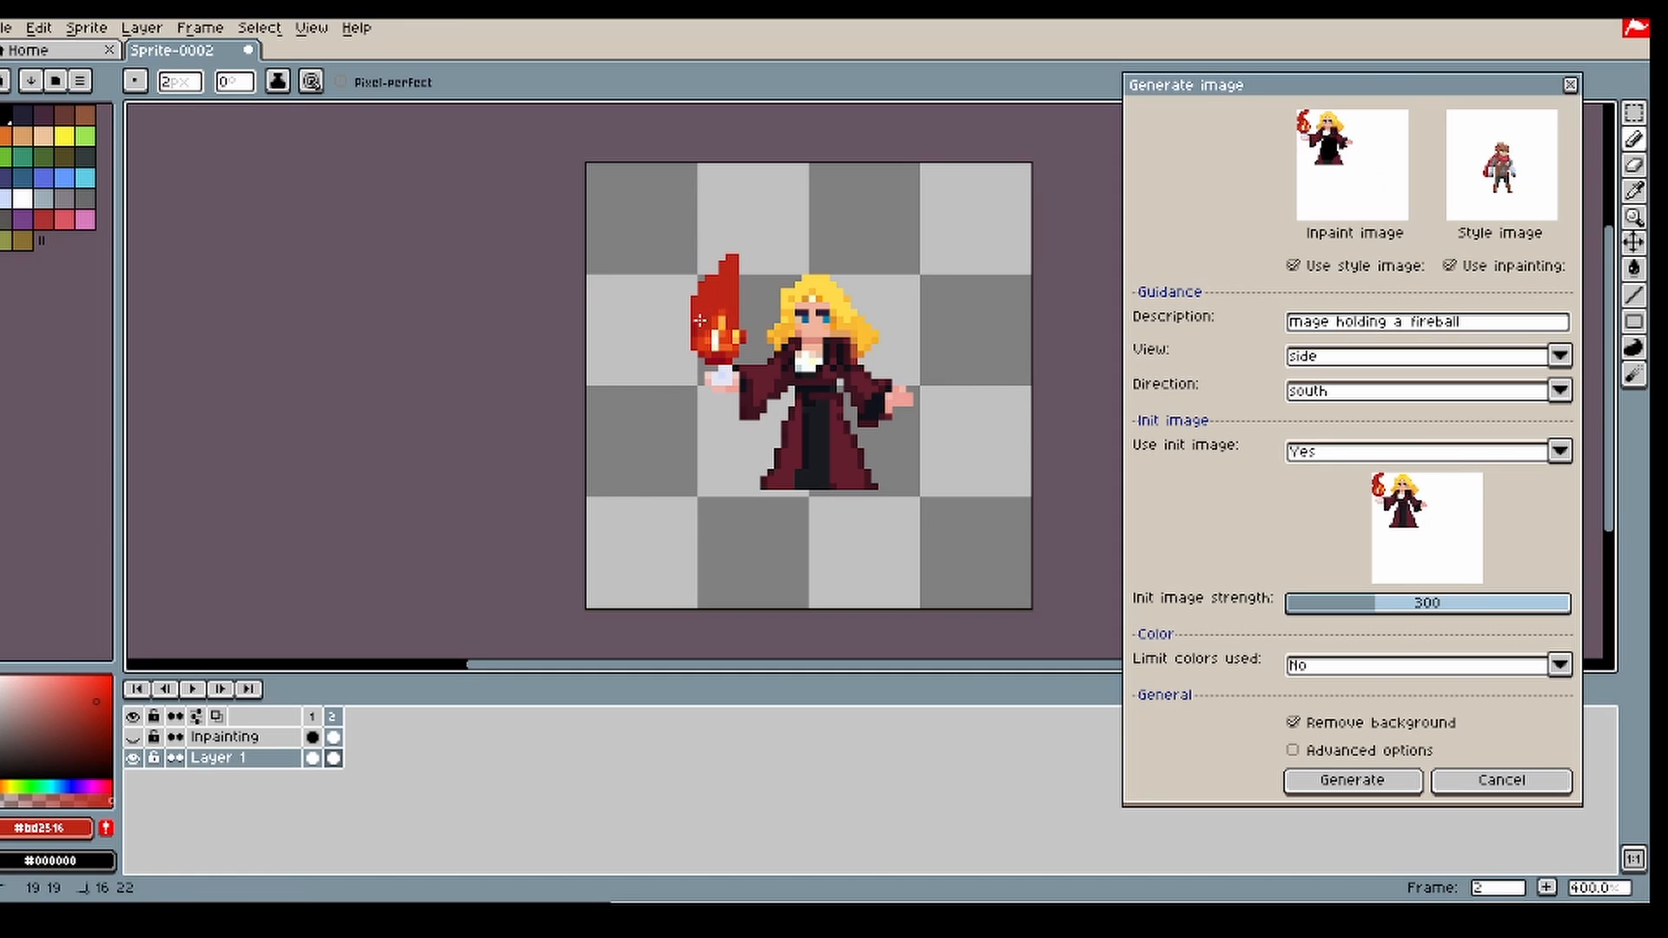
Step: Show the Inpainting layer in frame 2 and extend the black mask over the whole red flame with a 4 px pencil
left_click(333, 738)
left_click(133, 737)
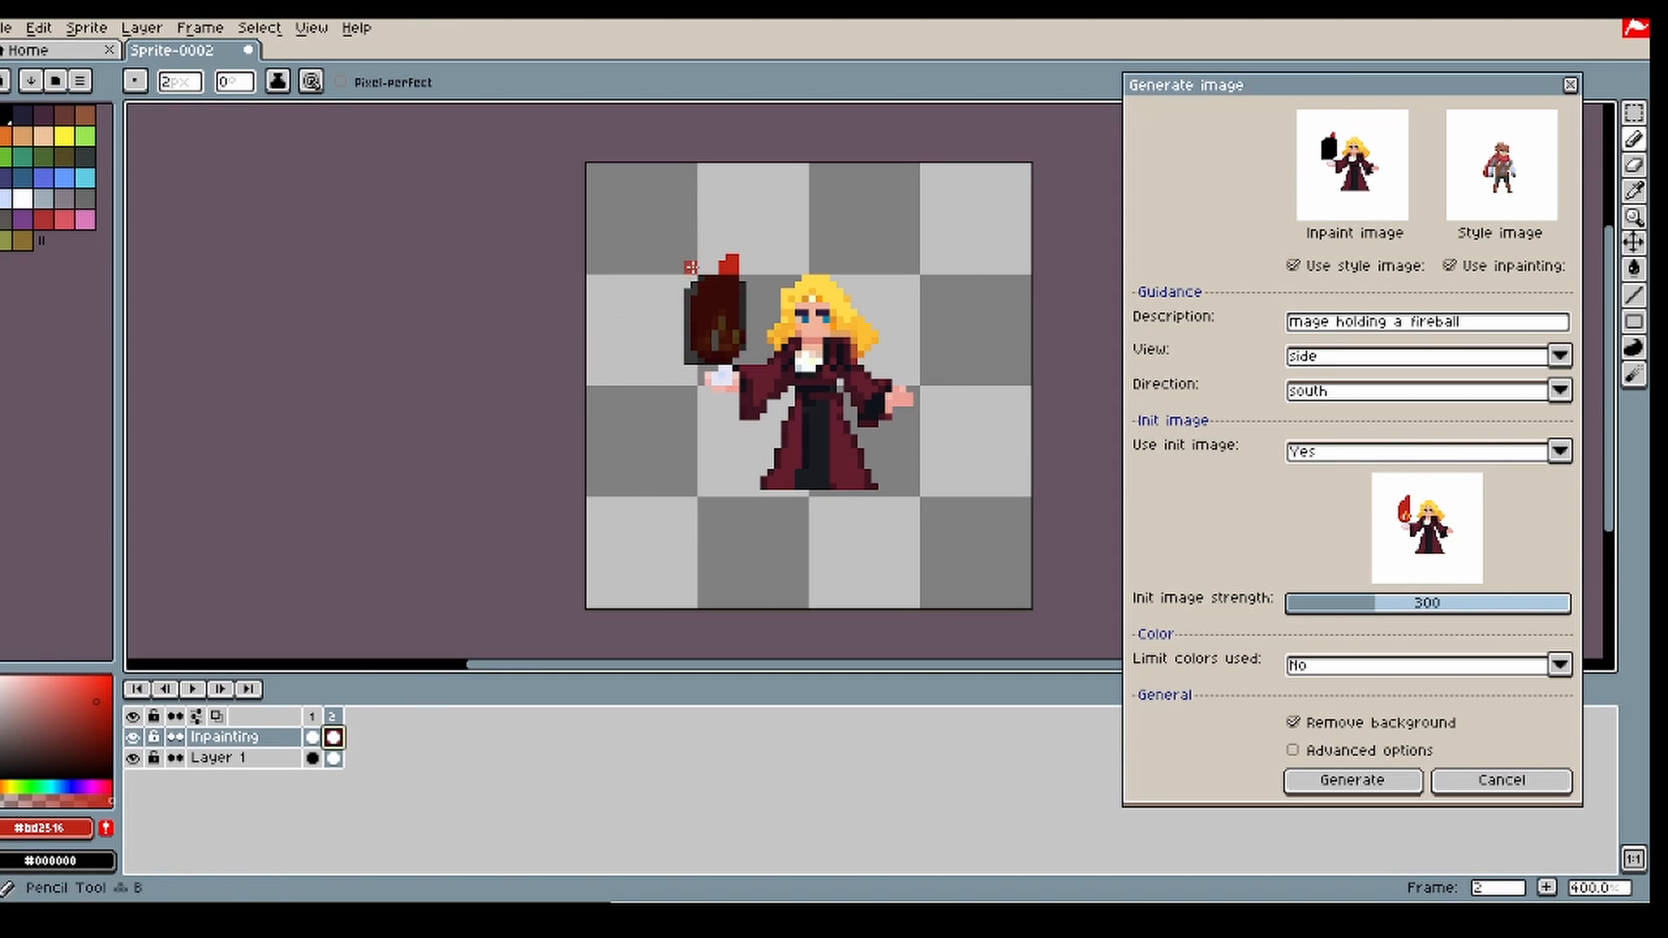
left_click(5, 116)
key("plus")
key("plus")
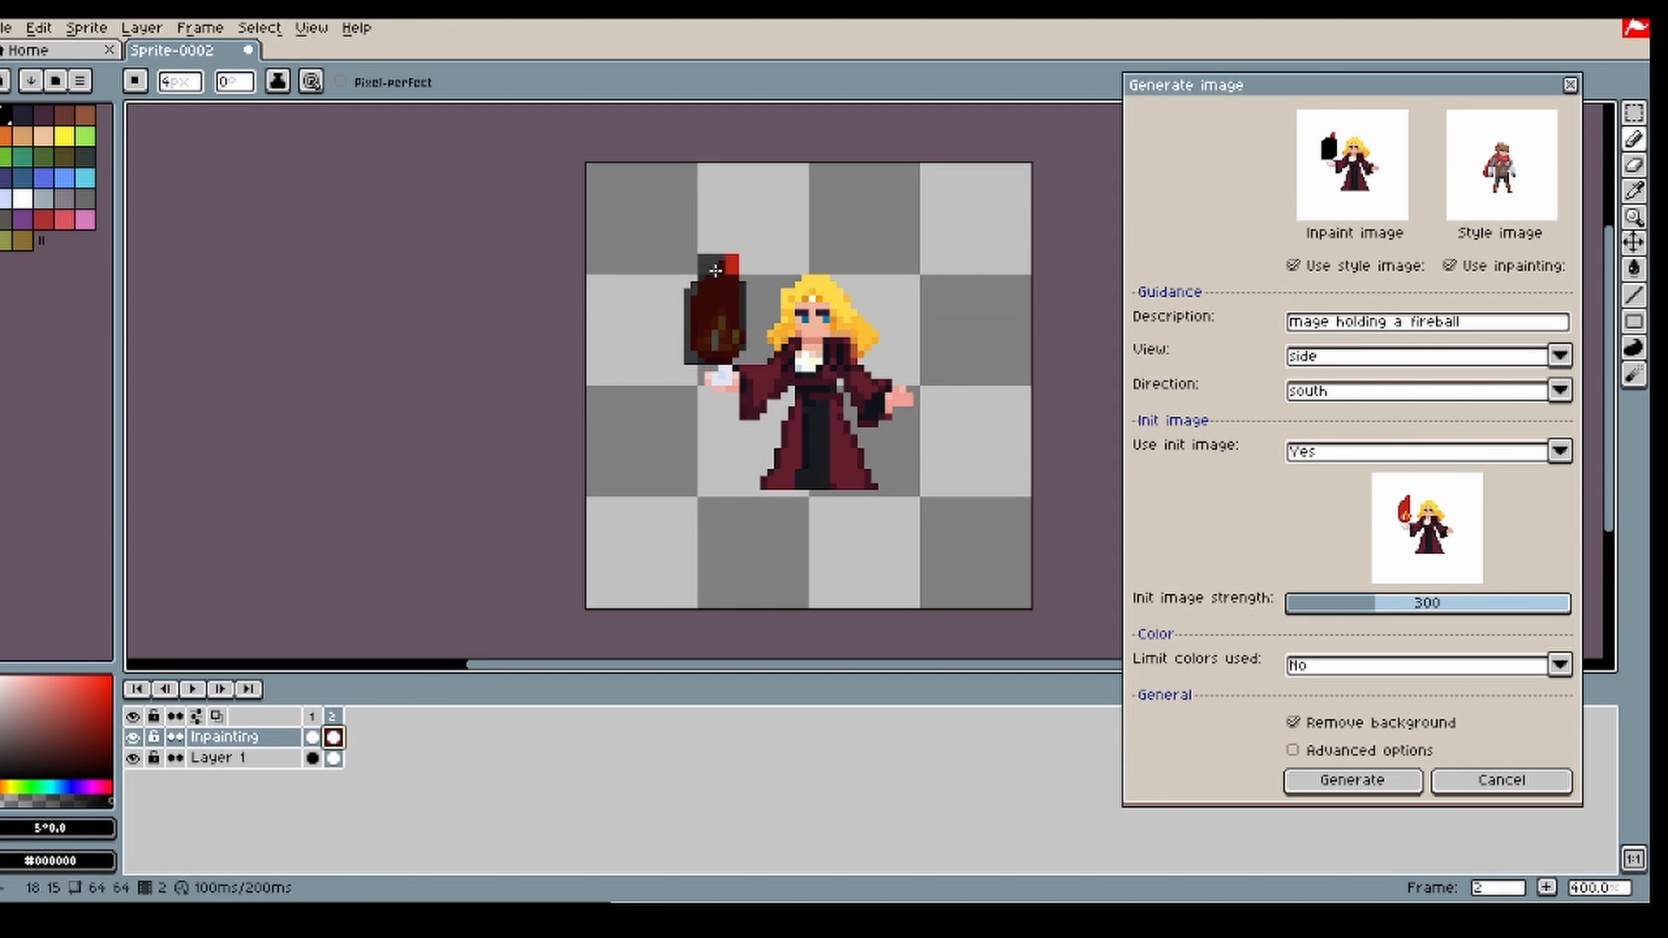
mouse_move(715, 271)
left_mouse_down()
mouse_move(754, 252)
mouse_move(738, 280)
left_mouse_up()
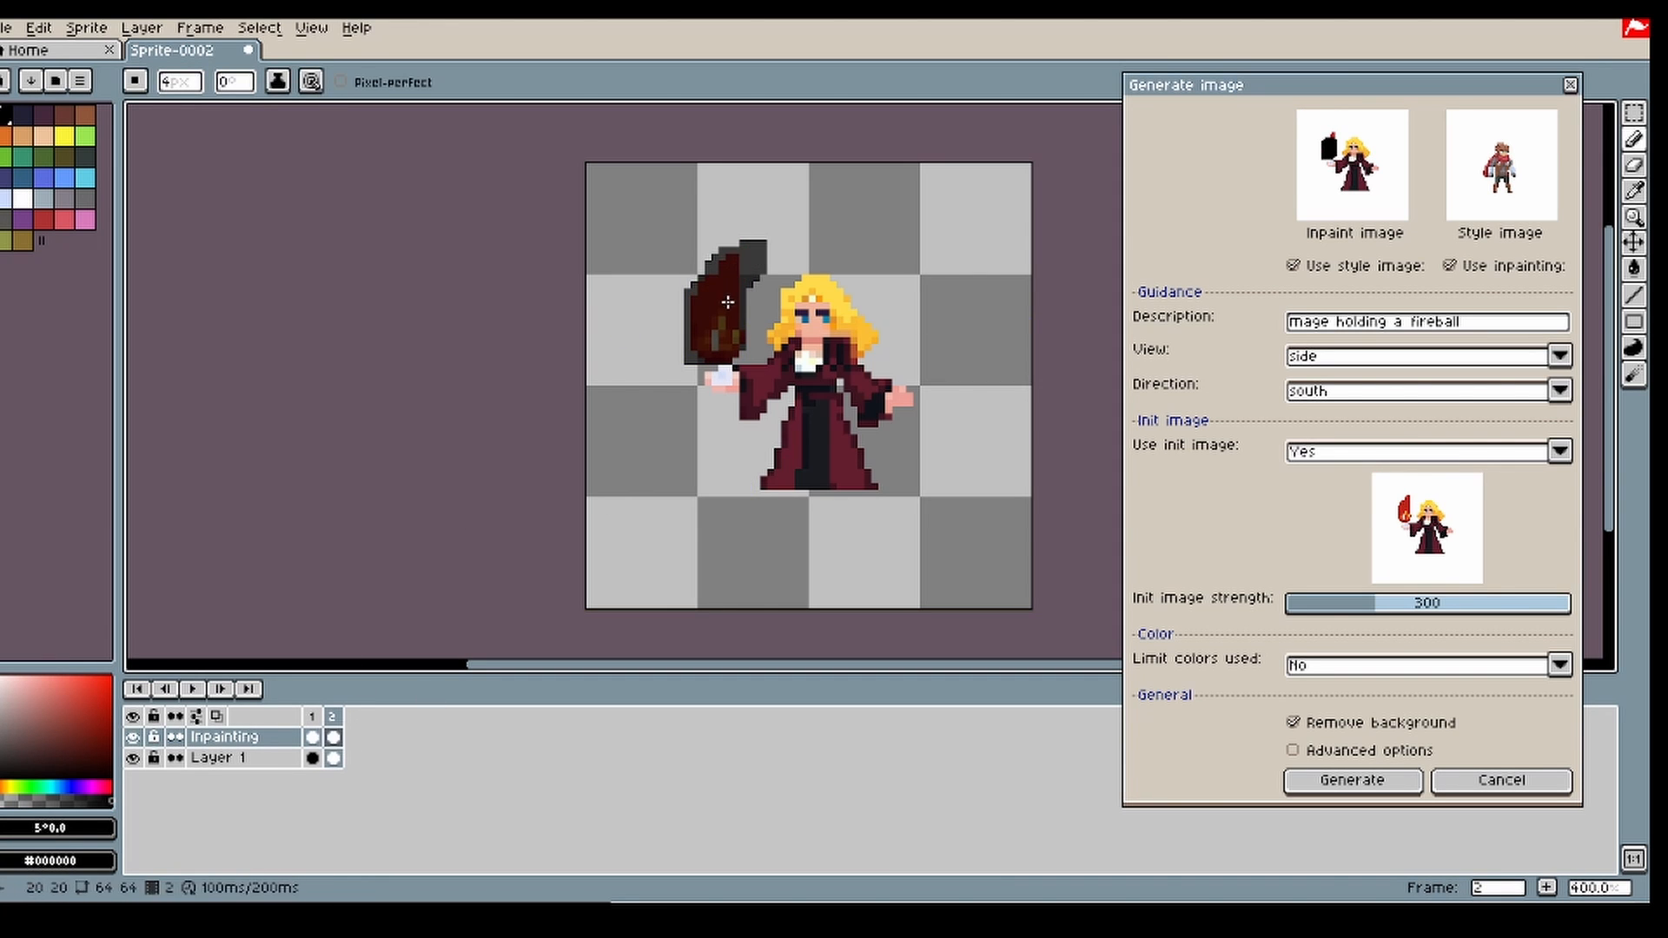
Step: Try generating the flame at init image strength 300, discard the result and return to the generation settings
left_click(1352, 781)
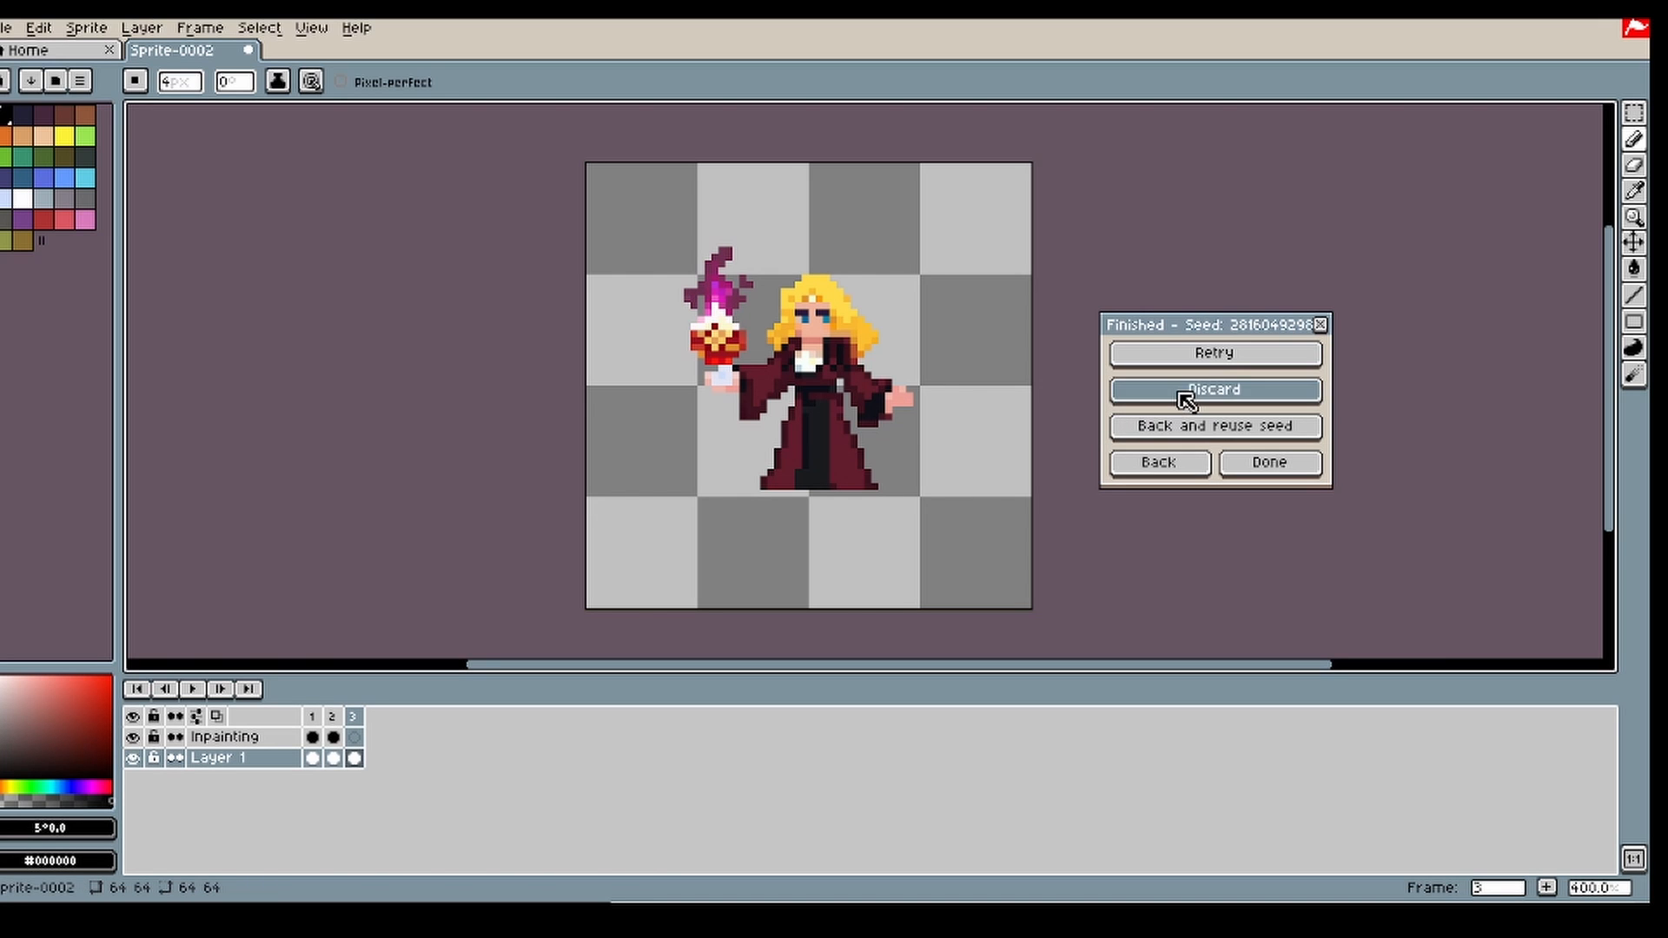
left_click(1186, 392)
left_click(1192, 463)
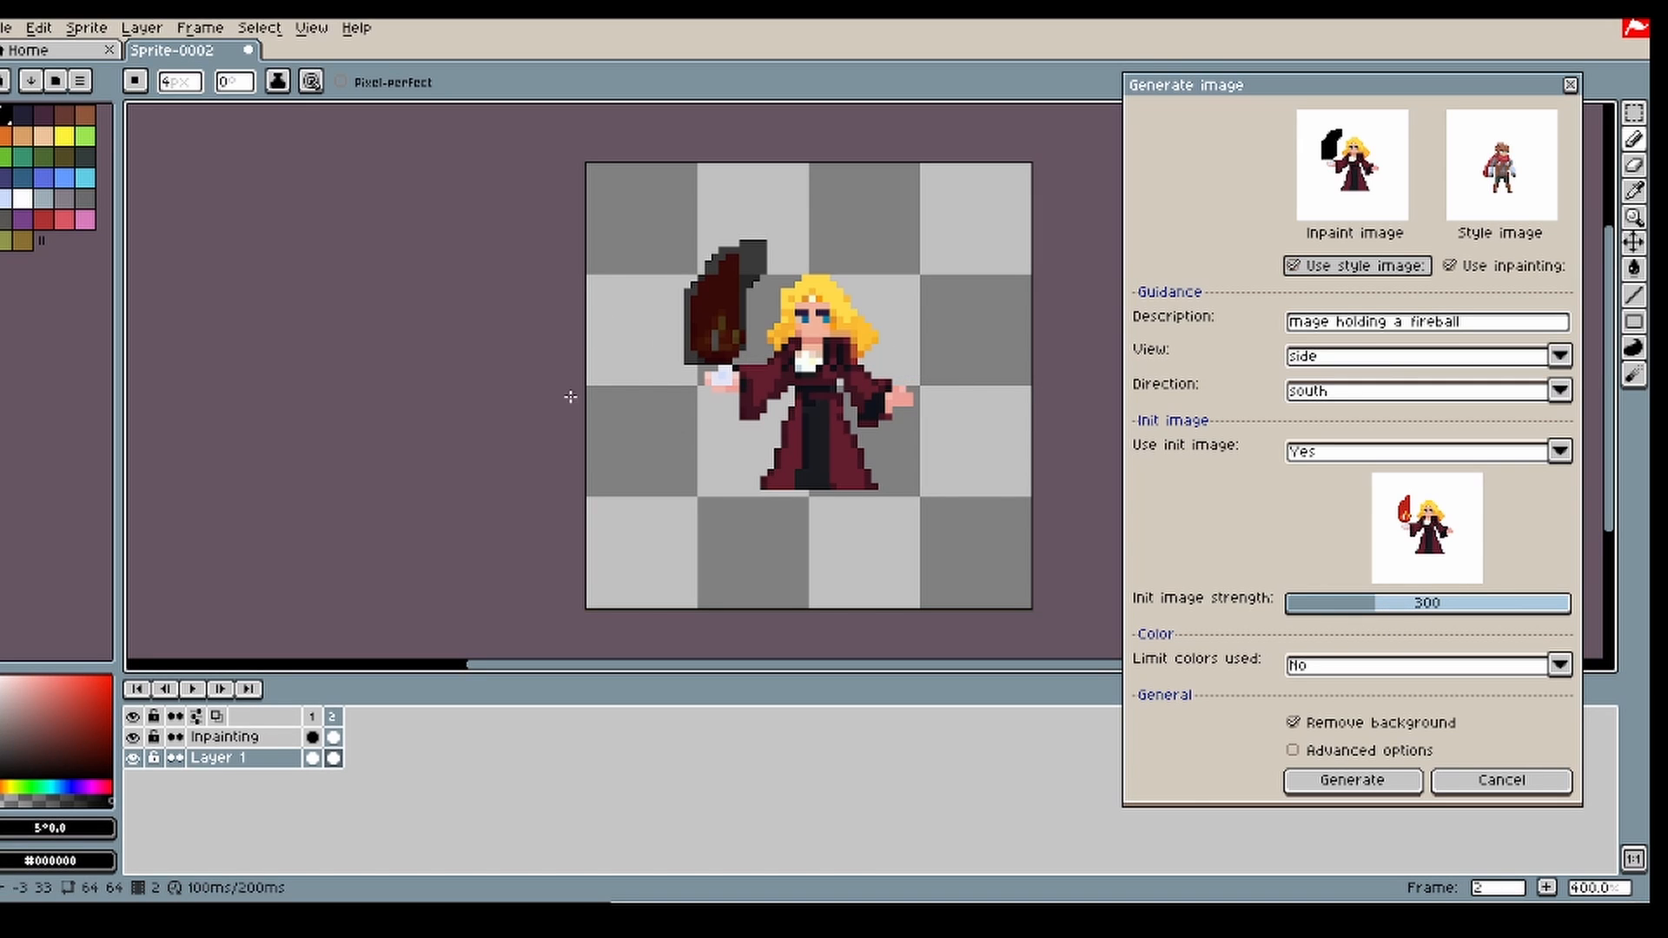
Step: Generate the flame with init image strength 401, return to the generation settings and delete the old frame 2
left_click(1398, 608)
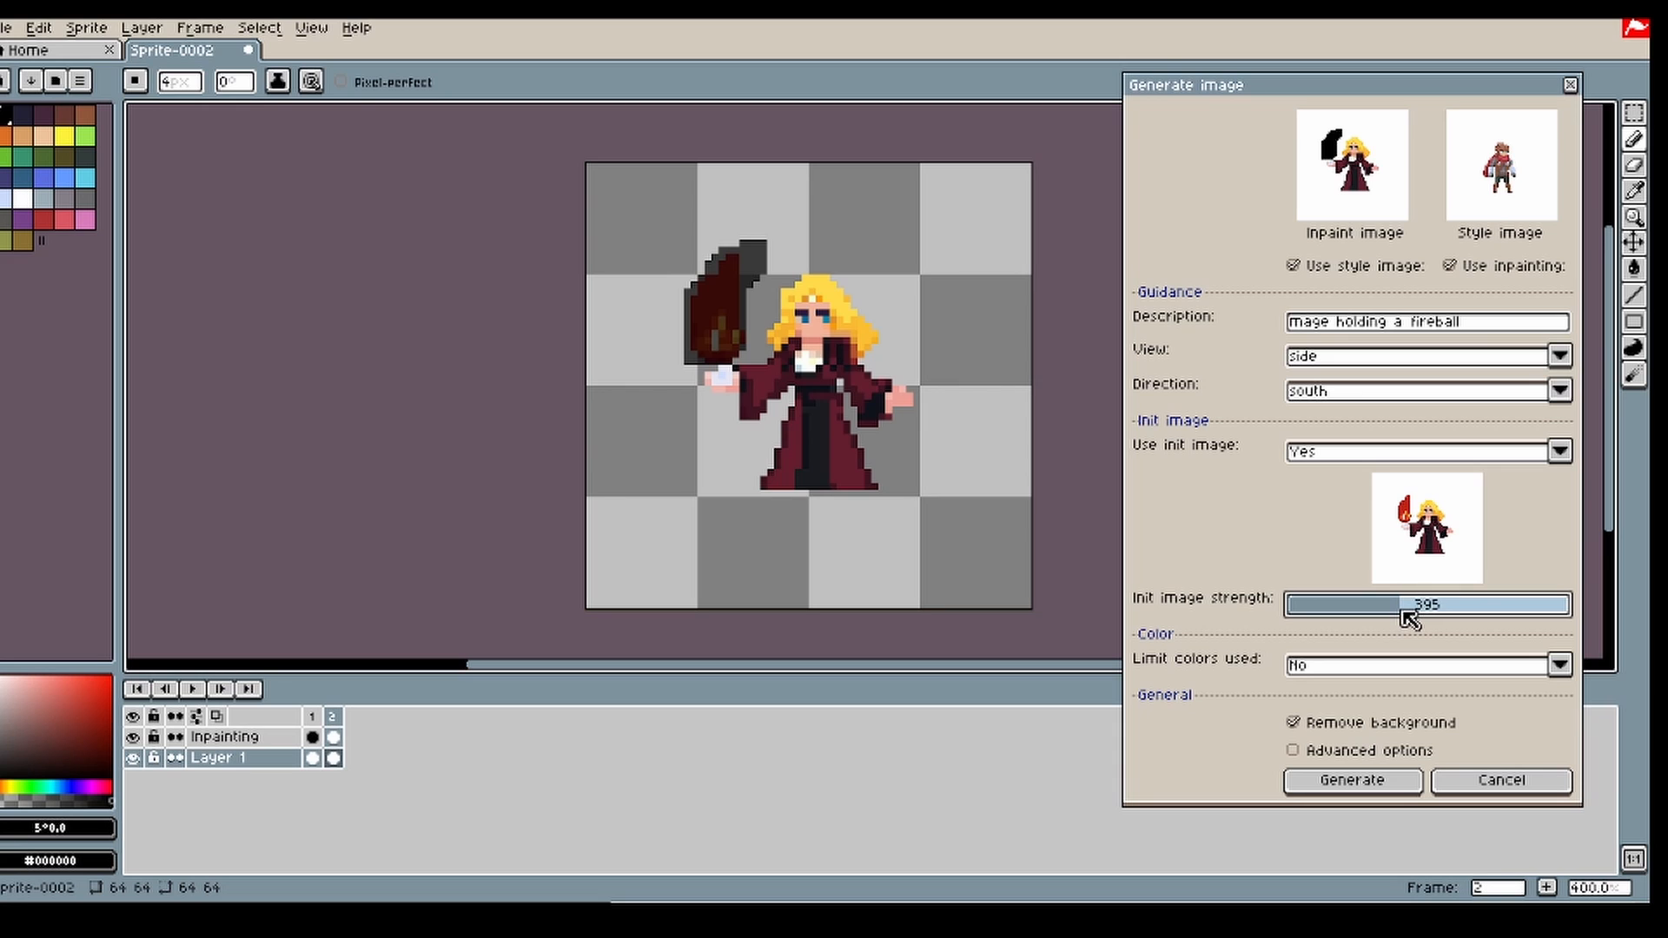
left_click(1356, 780)
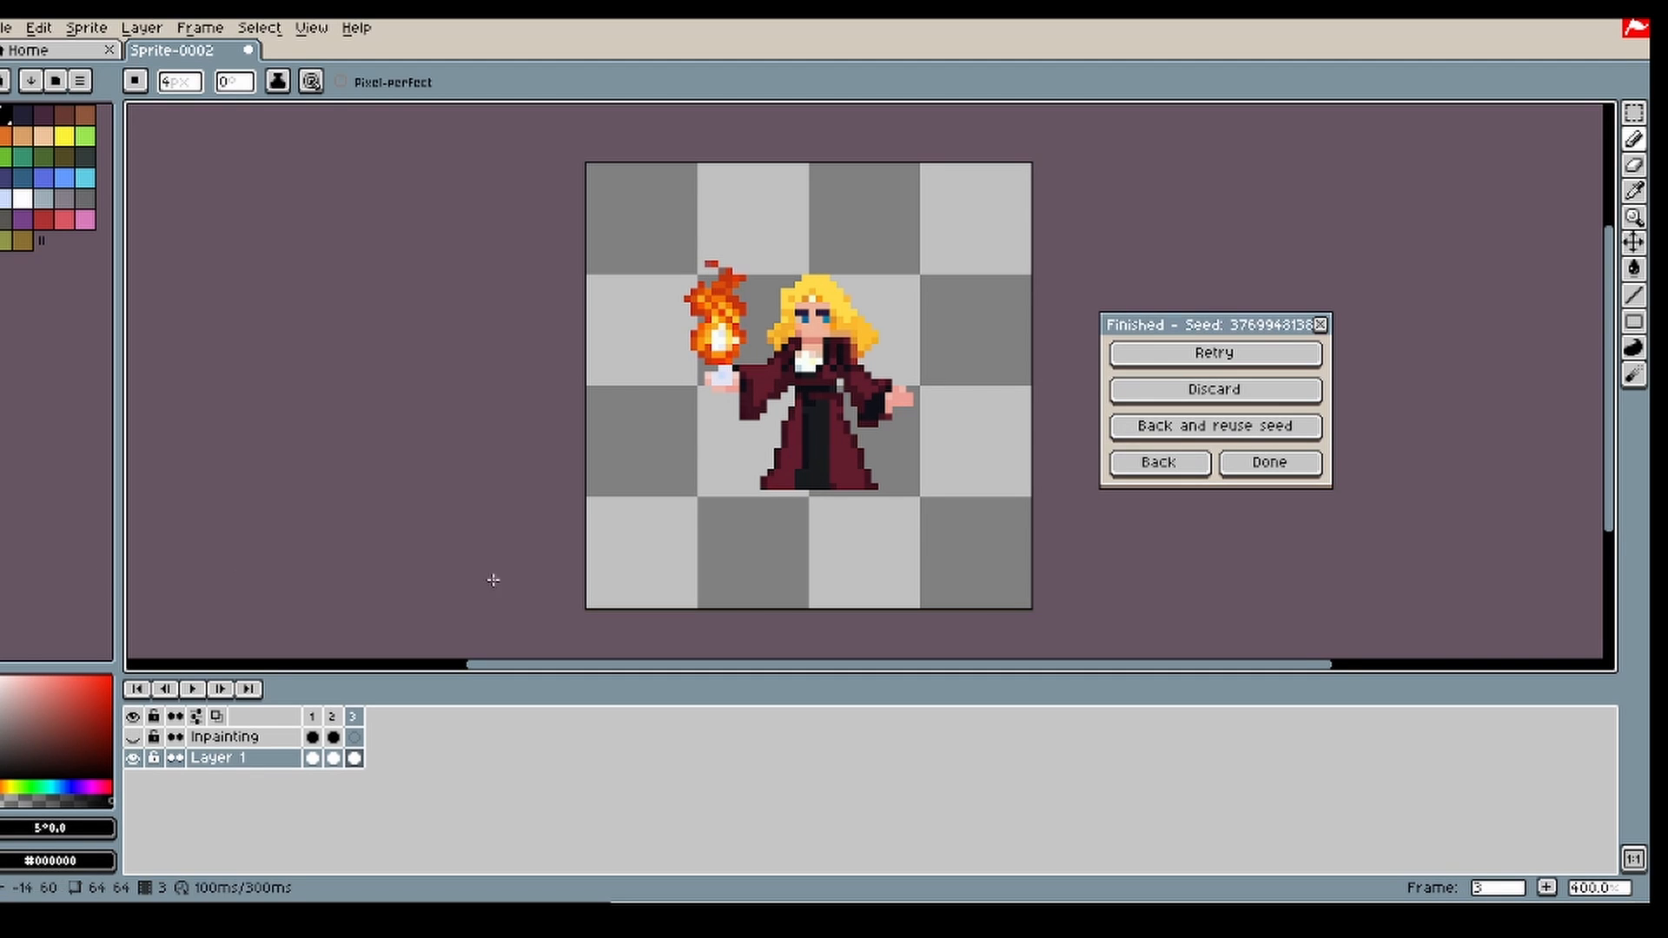
left_click(1176, 463)
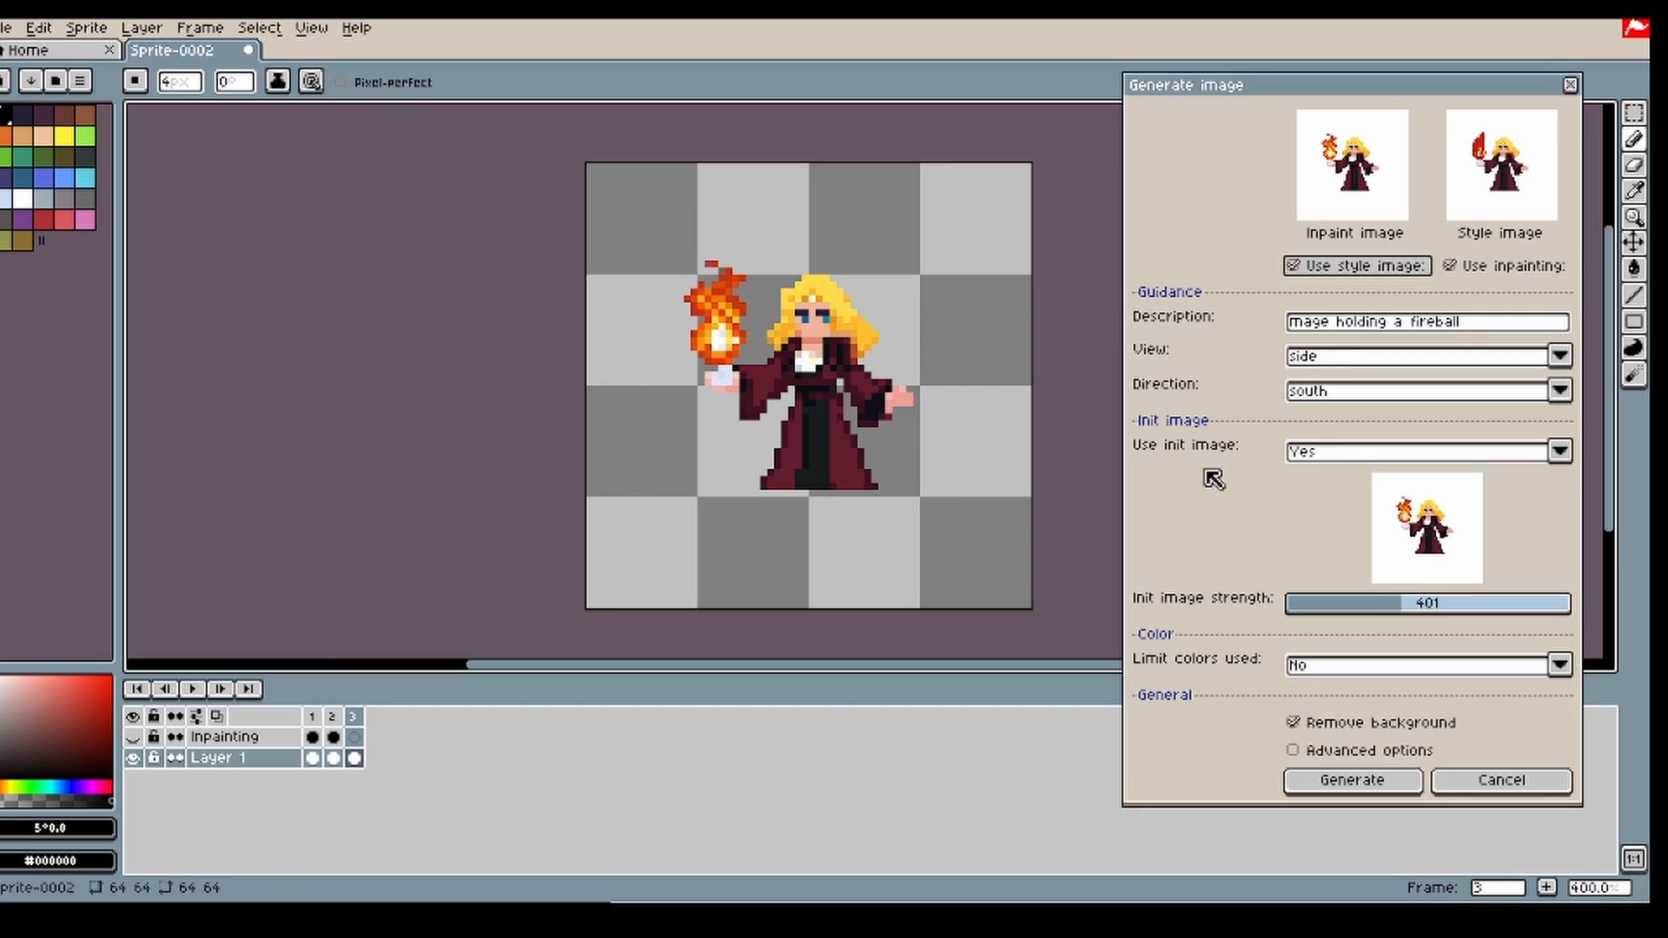
left_click(335, 717)
key("alt+c")
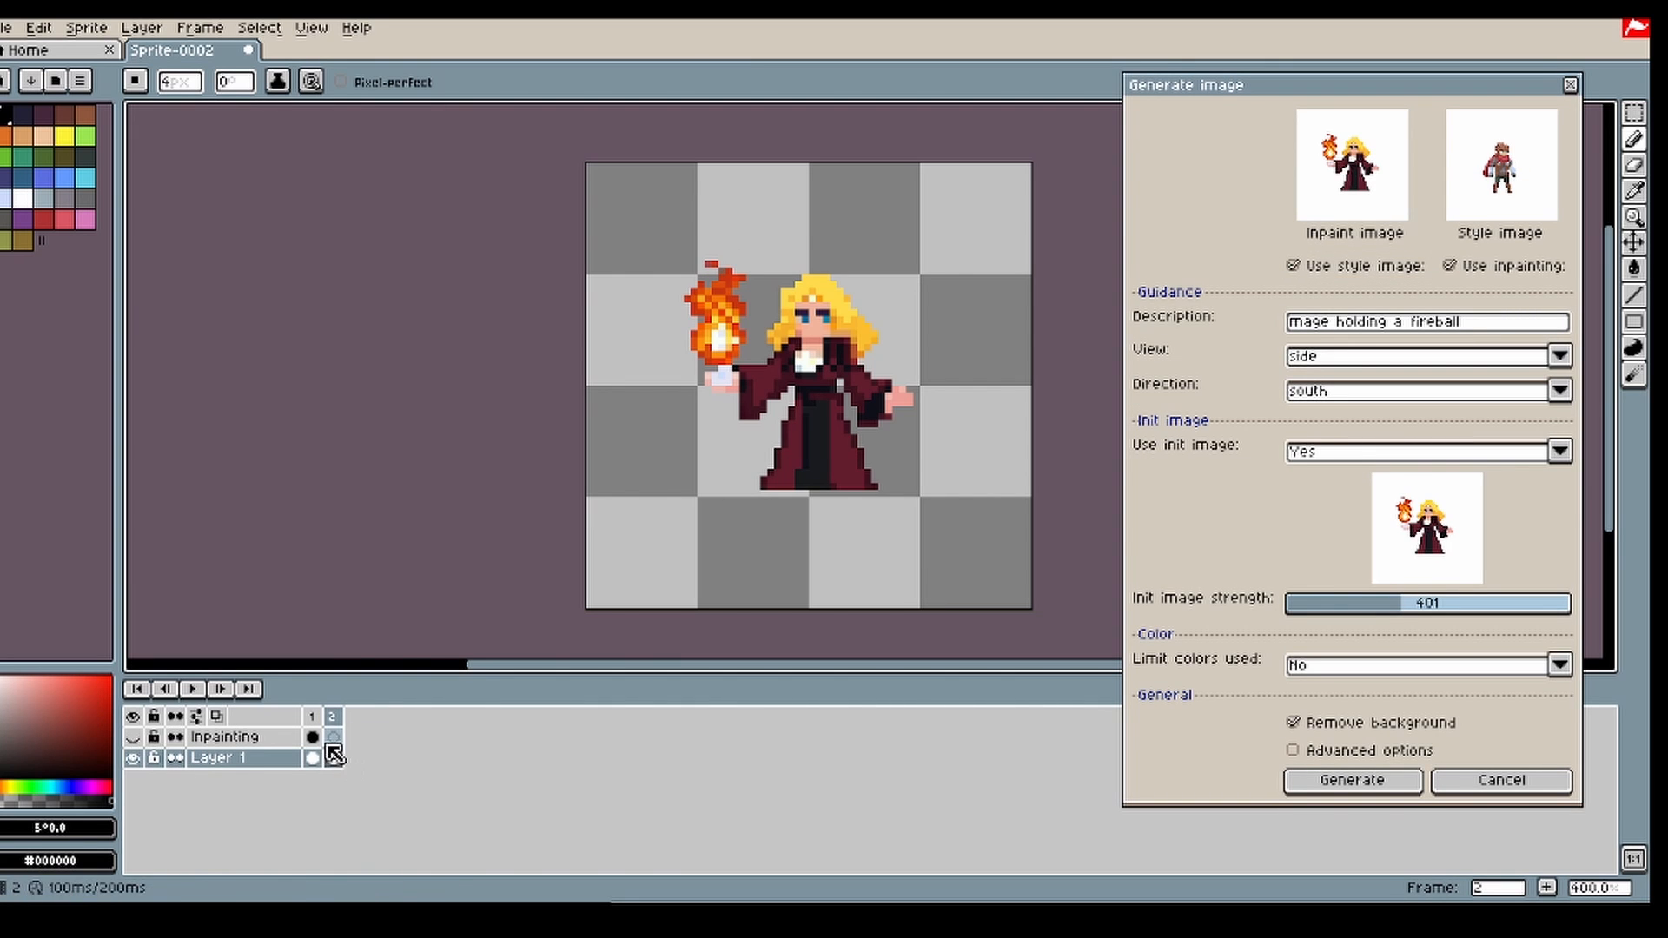
Step: Show the Inpainting layer and paint a black hat-shaped mask over and above the mage's head in frame 2 with a 6 px pencil
left_click(334, 737)
key("plus")
key("plus")
key("plus")
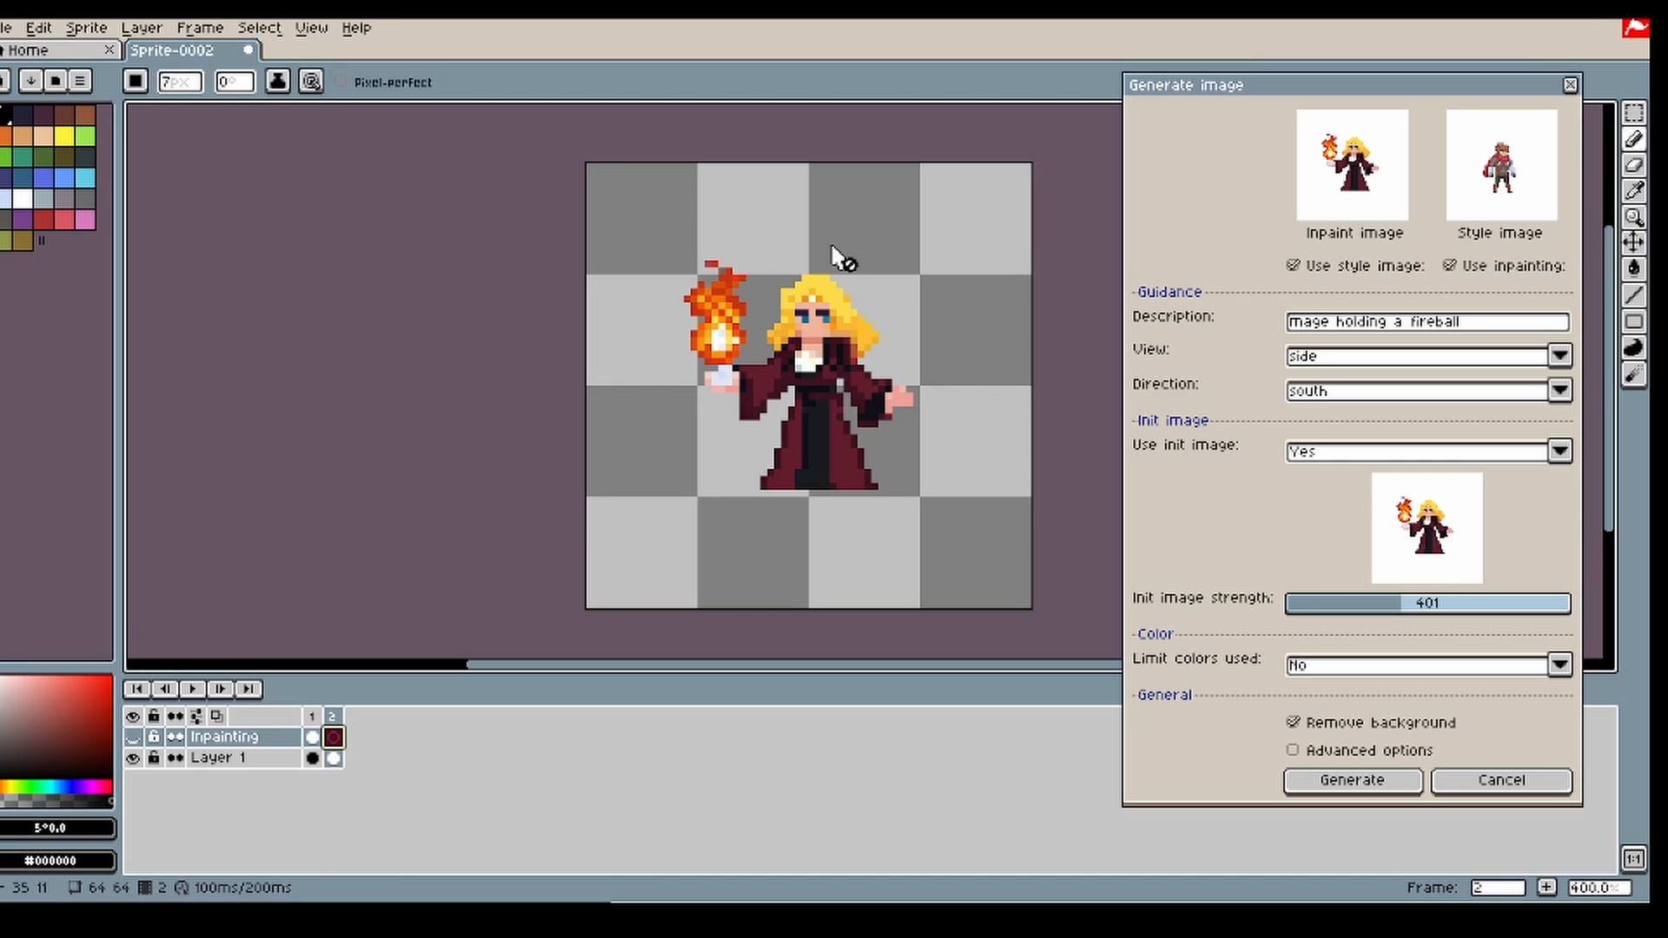
left_click(442, 445)
left_click(132, 736)
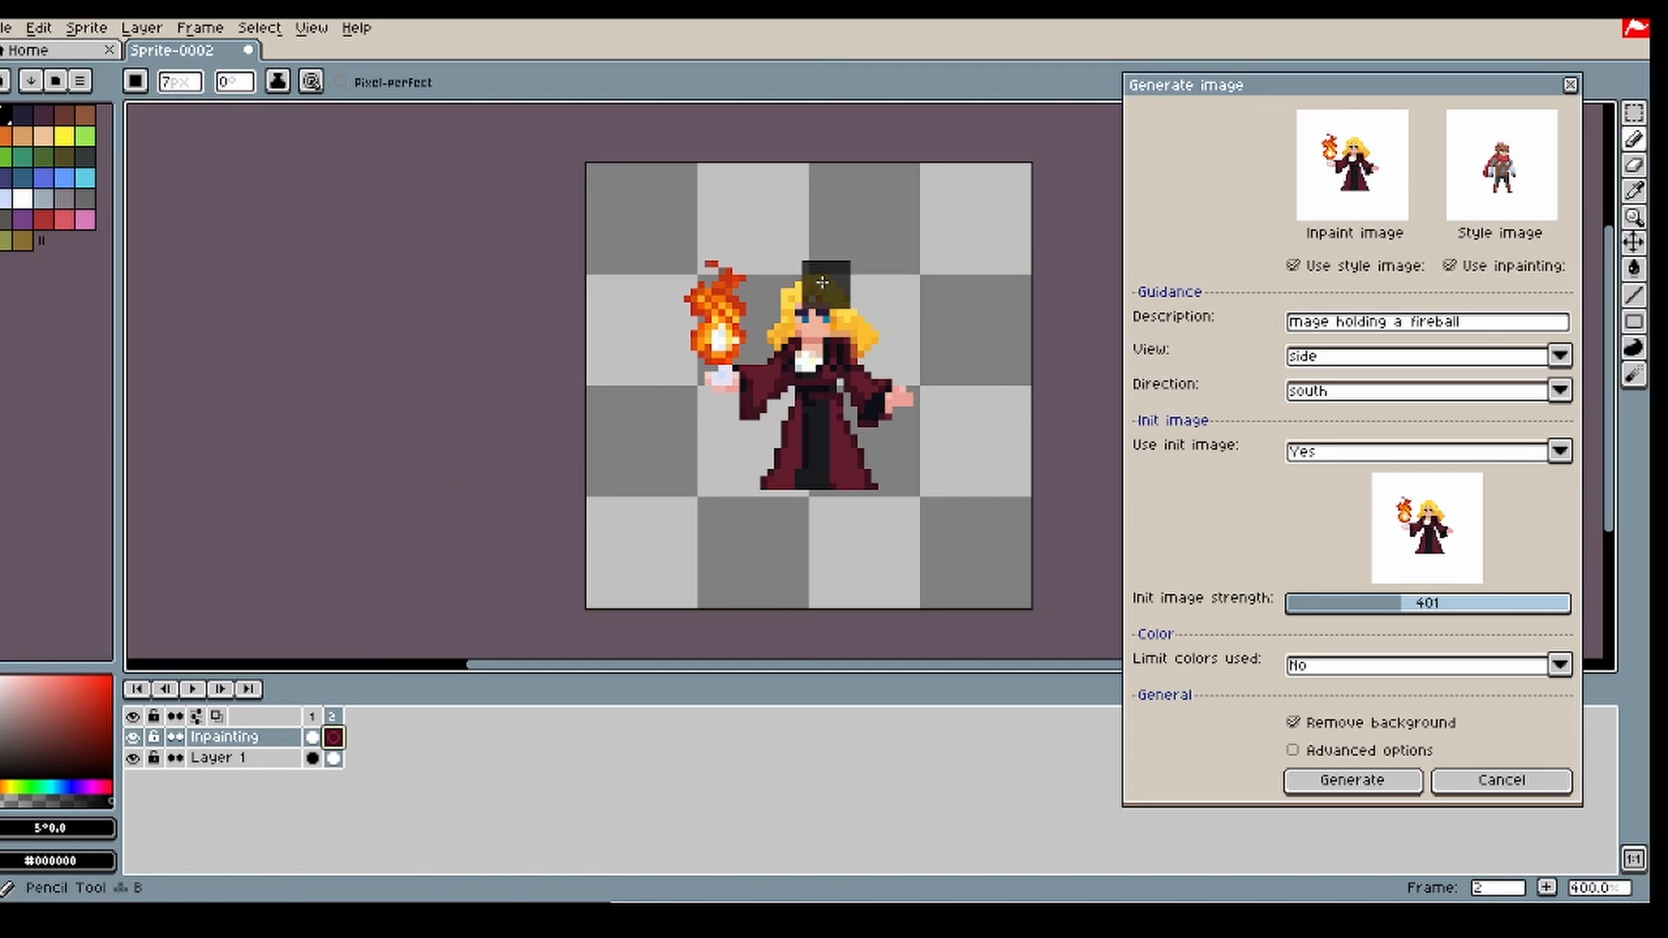
key("v")
key("b")
left_click_drag(795, 281, 853, 308)
key("ctrl+z")
mouse_move(768, 267)
left_mouse_down()
mouse_move(869, 302)
mouse_move(808, 252)
mouse_move(845, 259)
mouse_move(850, 237)
mouse_move(786, 213)
left_mouse_up()
Step: Set the description to "female mage wearing a wizard hat" and extend the mask slightly over the side of her hair
left_click_drag(1493, 324, 1239, 328)
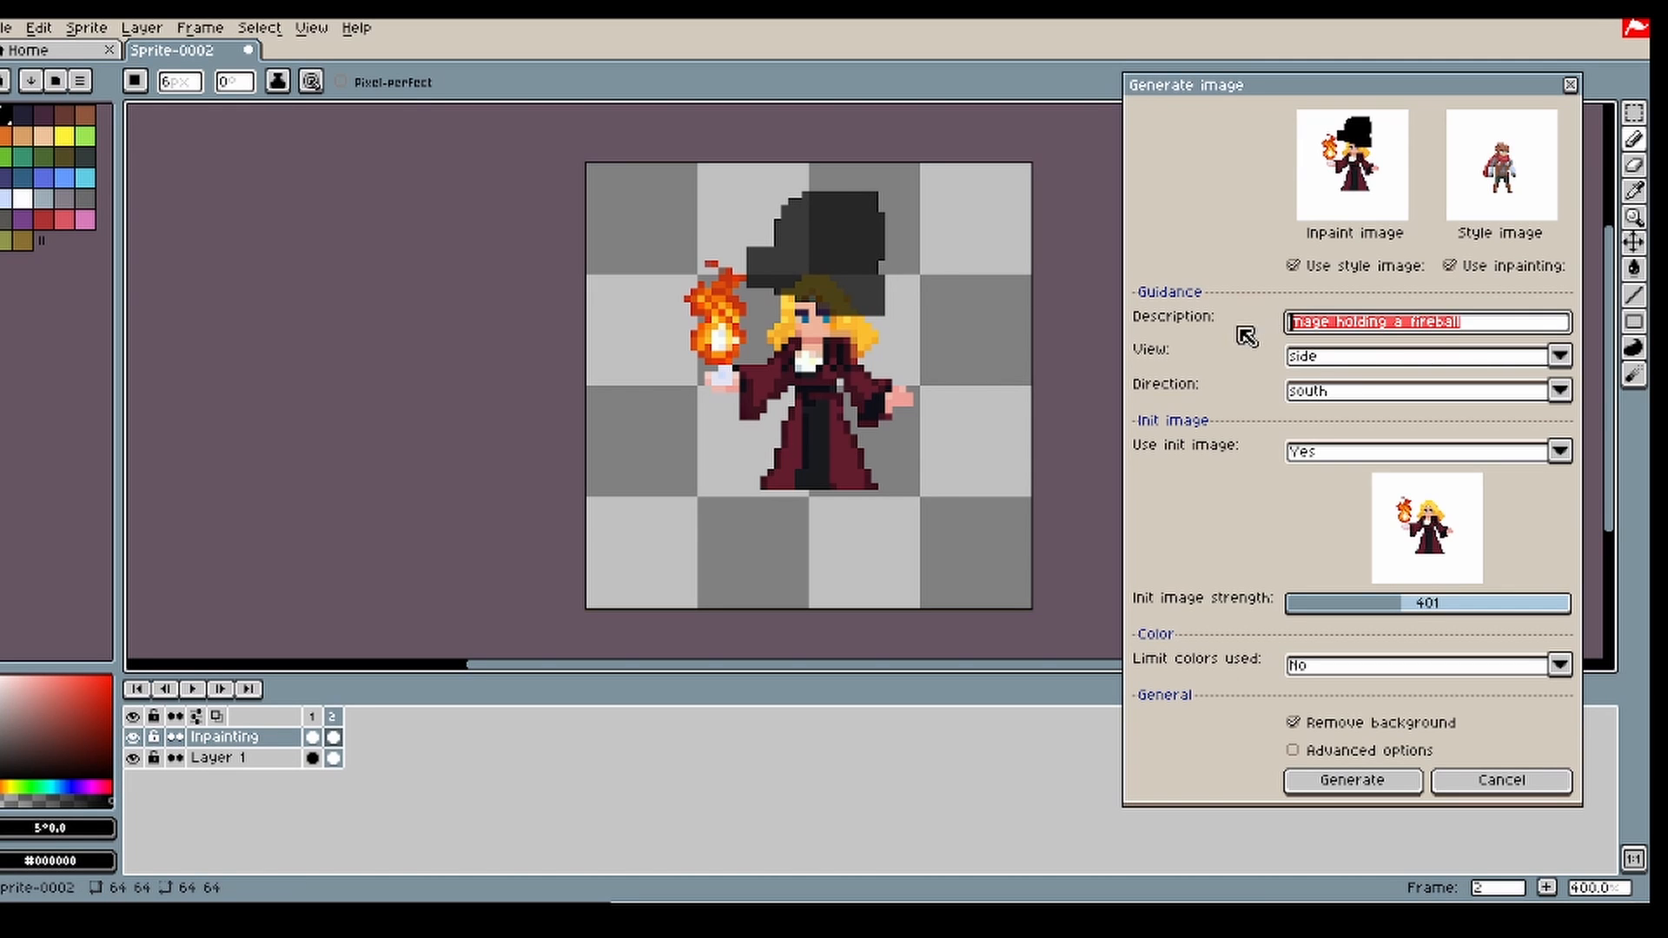
type("female")
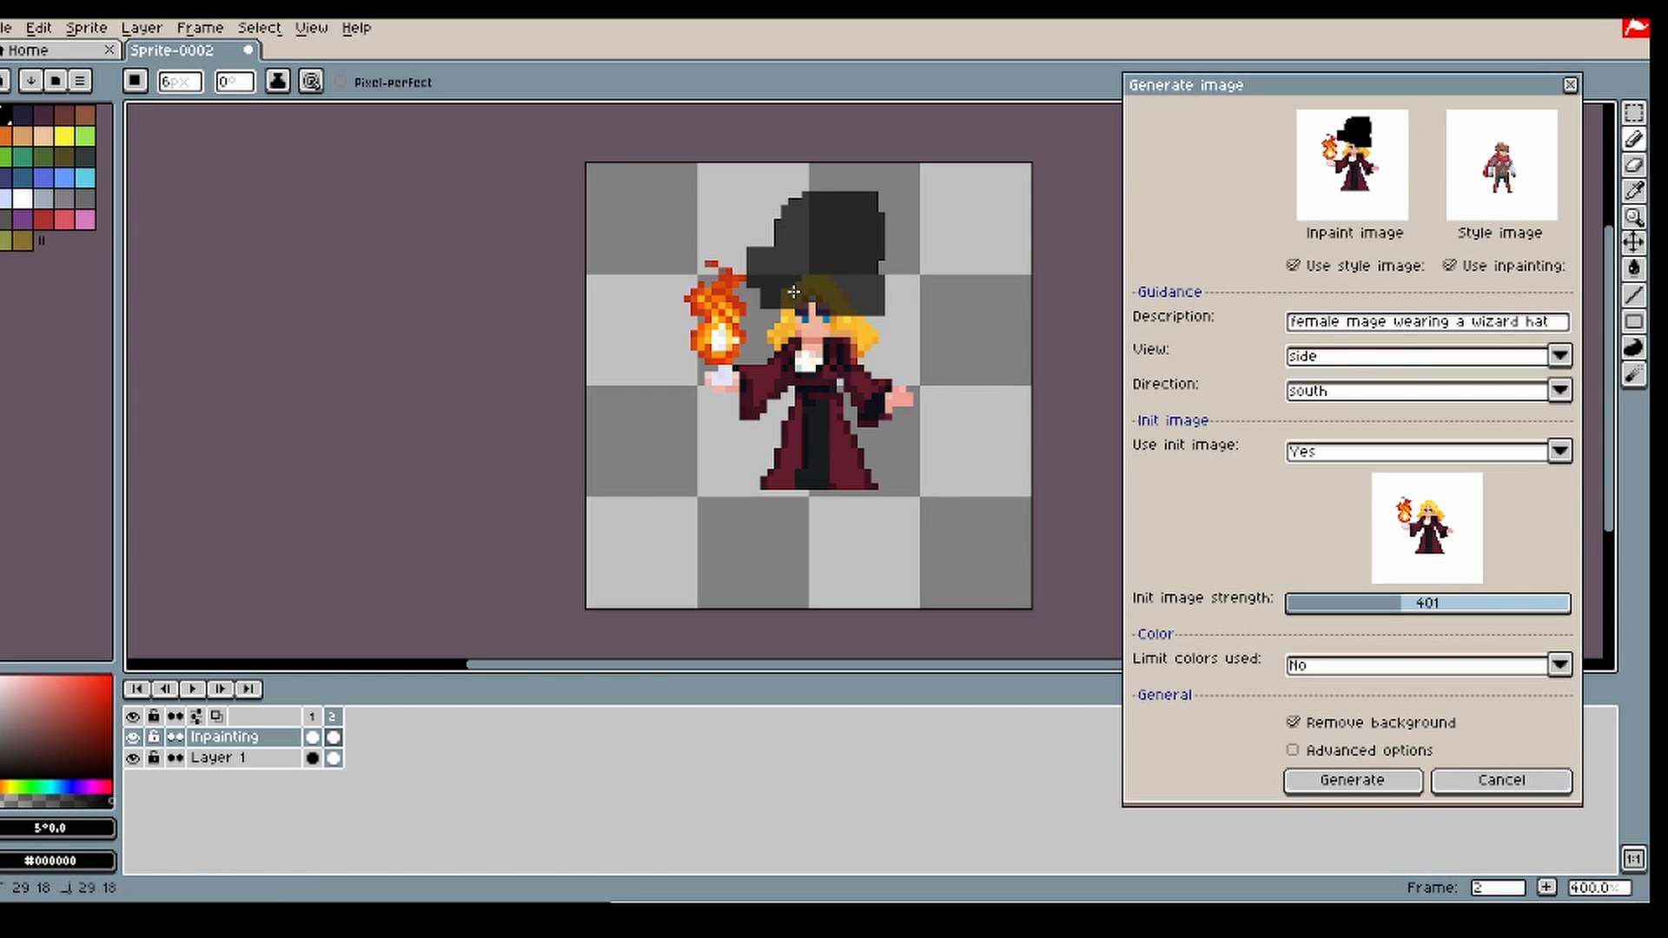
left_click_drag(869, 306, 845, 307)
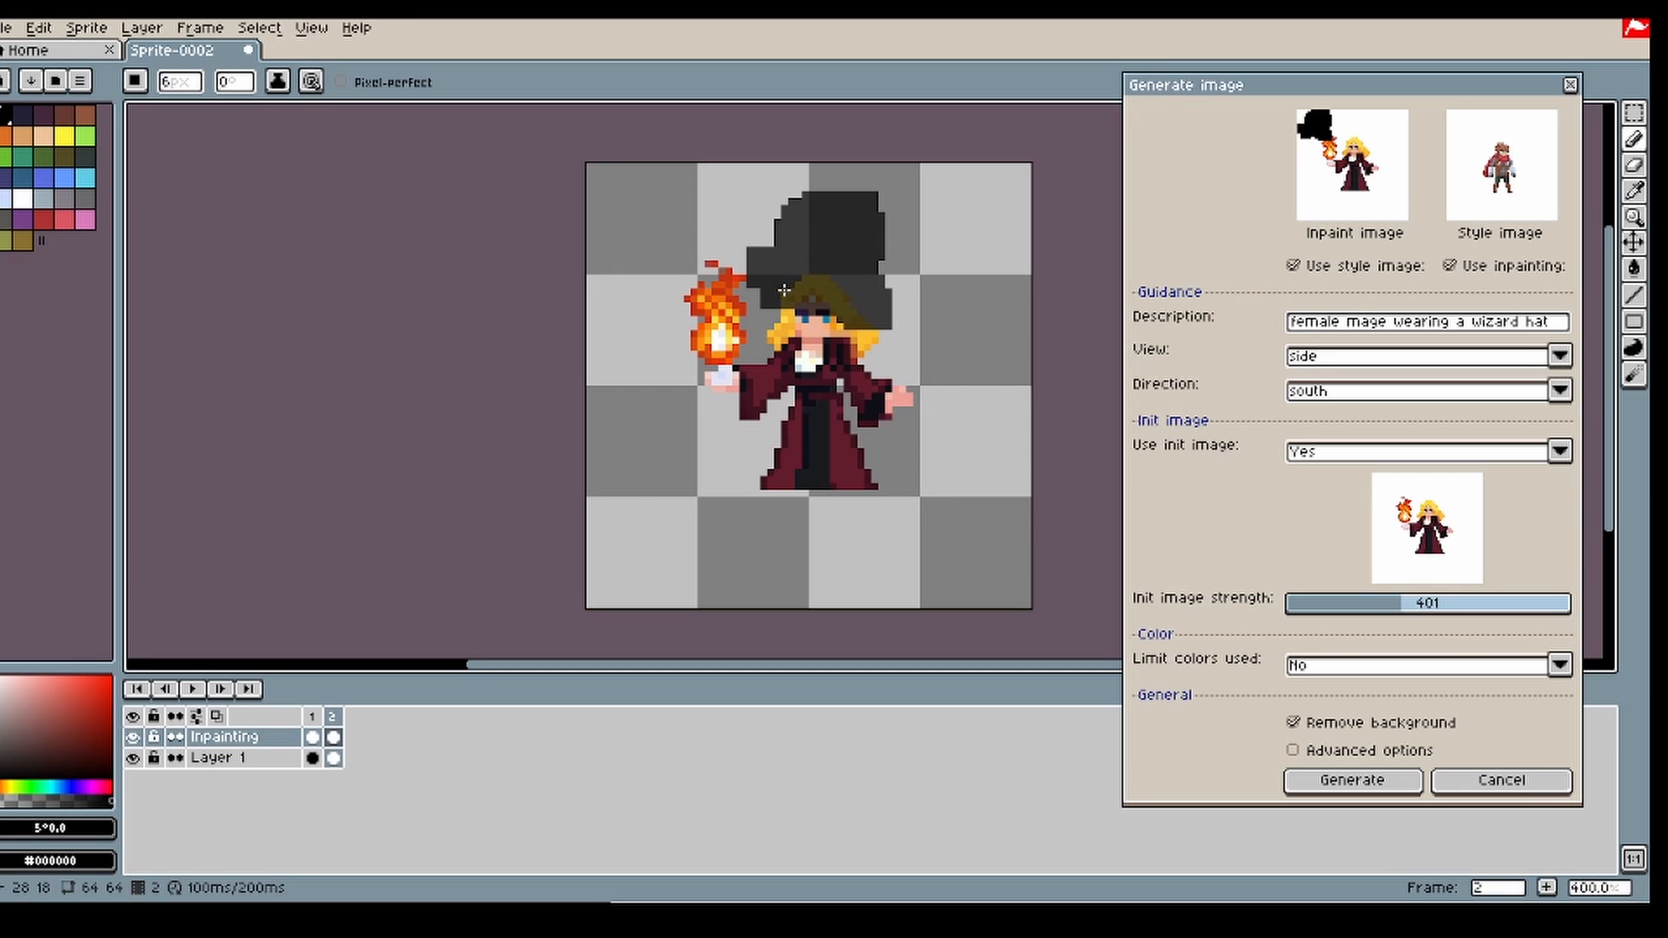
Step: Turn off the init image and generate the wizard hat inside the masked area
left_click_drag(1367, 601, 1328, 601)
left_click(1364, 450)
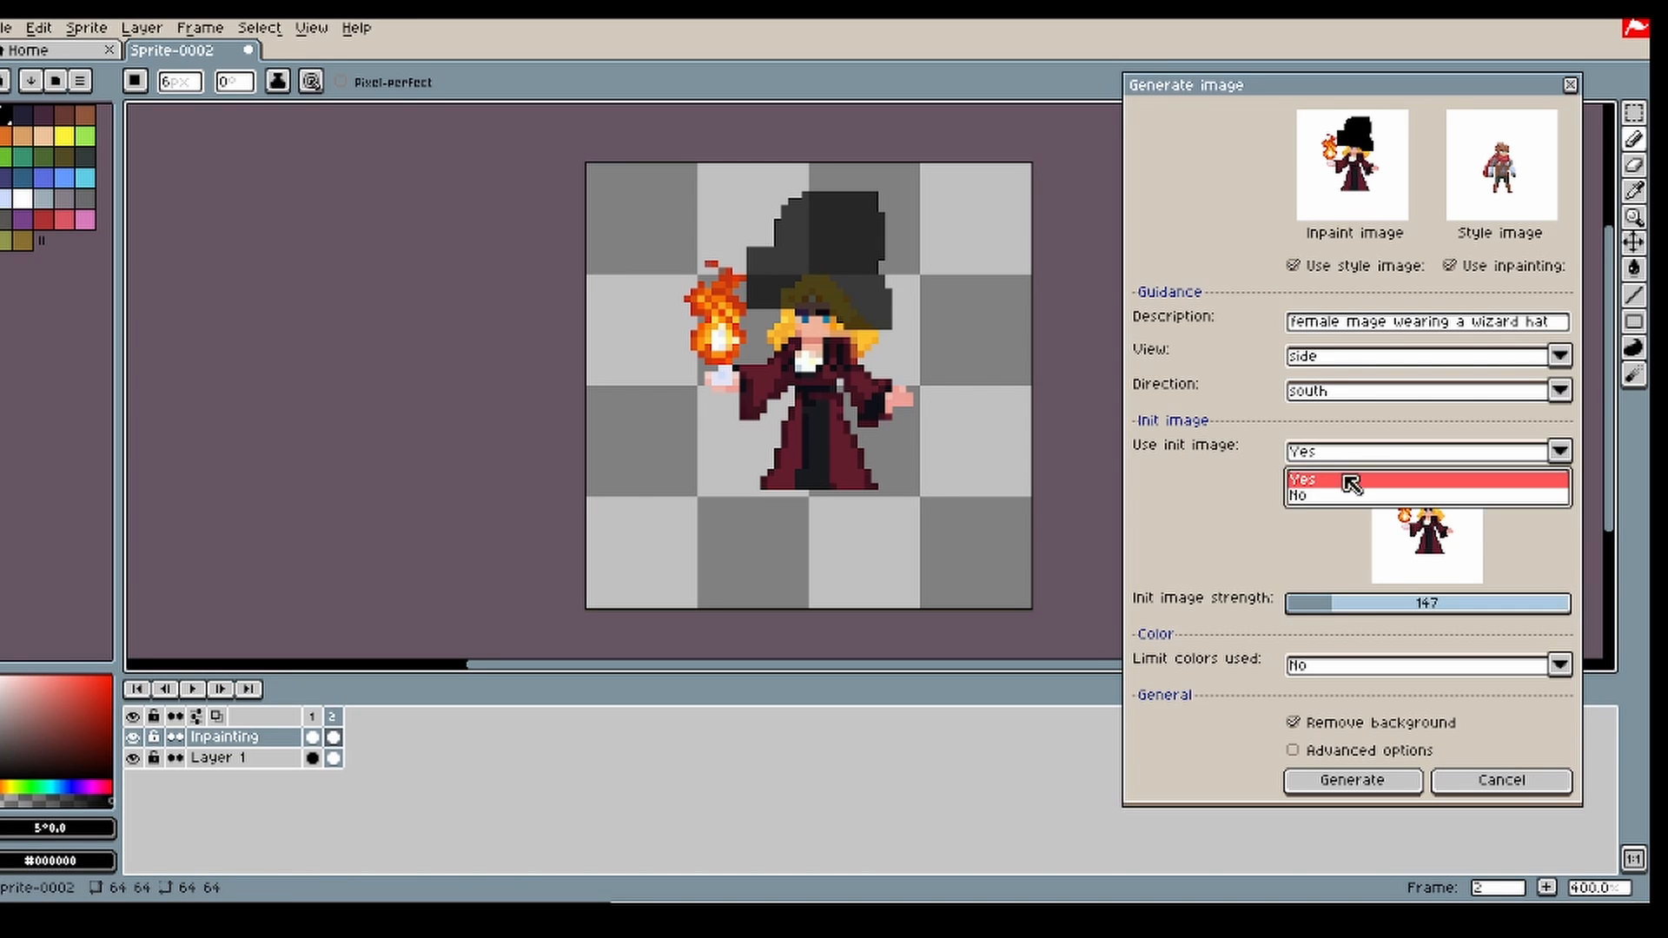
left_click(1320, 497)
left_click(1363, 634)
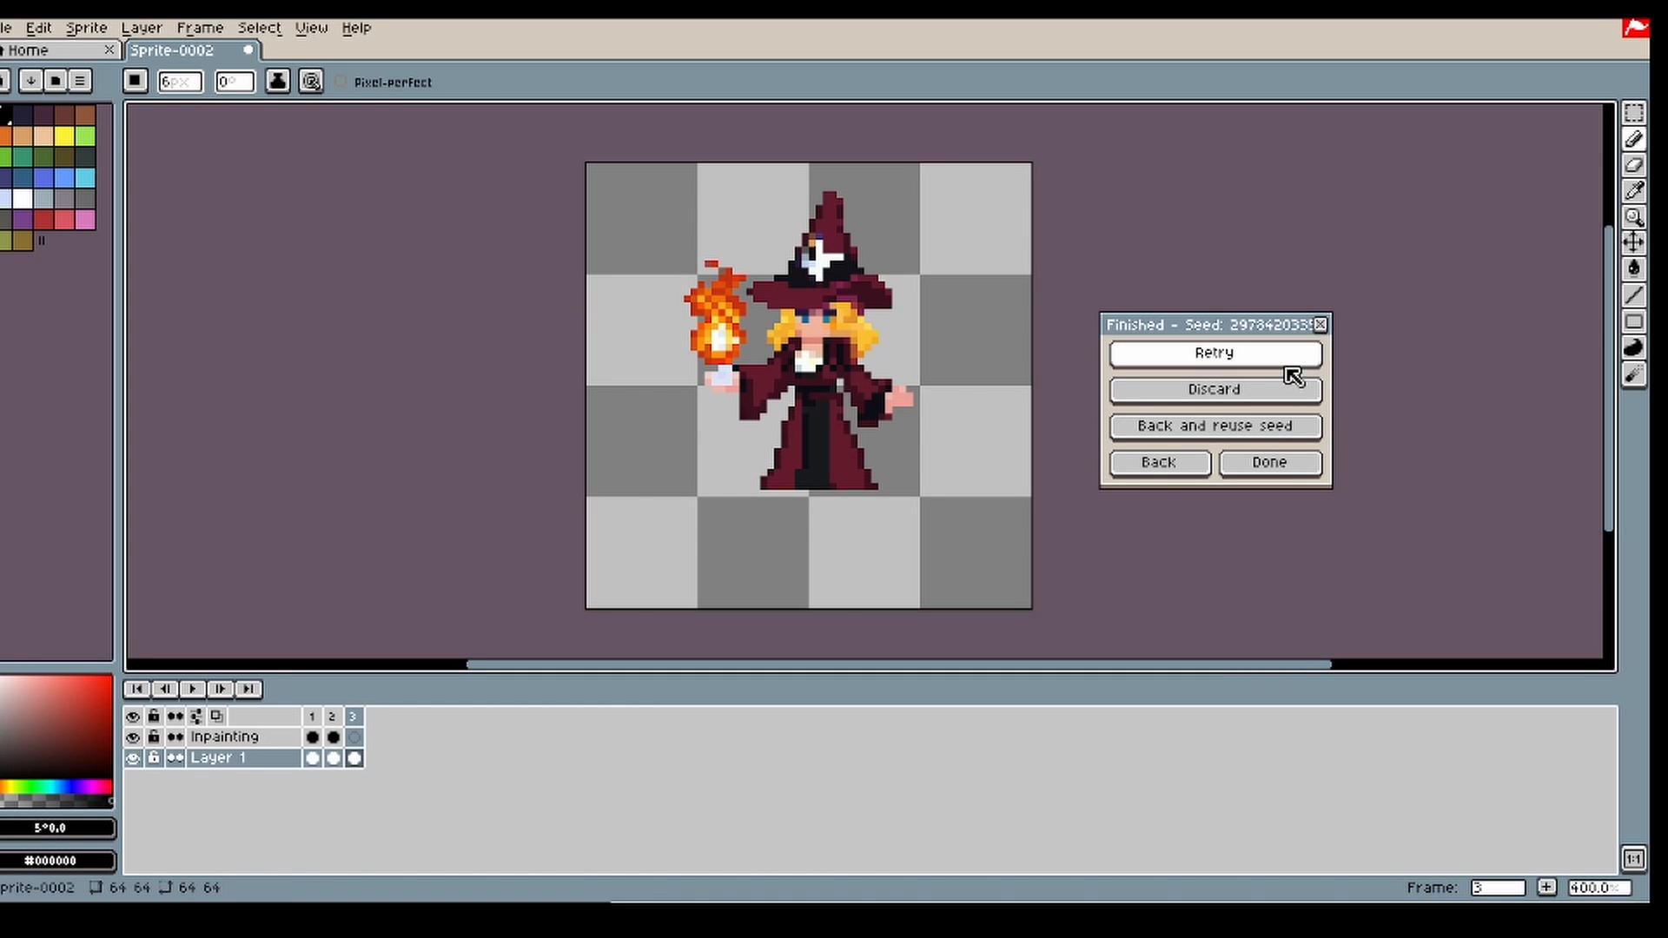
Step: Return to the generation settings, select the wizard hat area and scale it down to about 26 by 17 px
left_click(1161, 460)
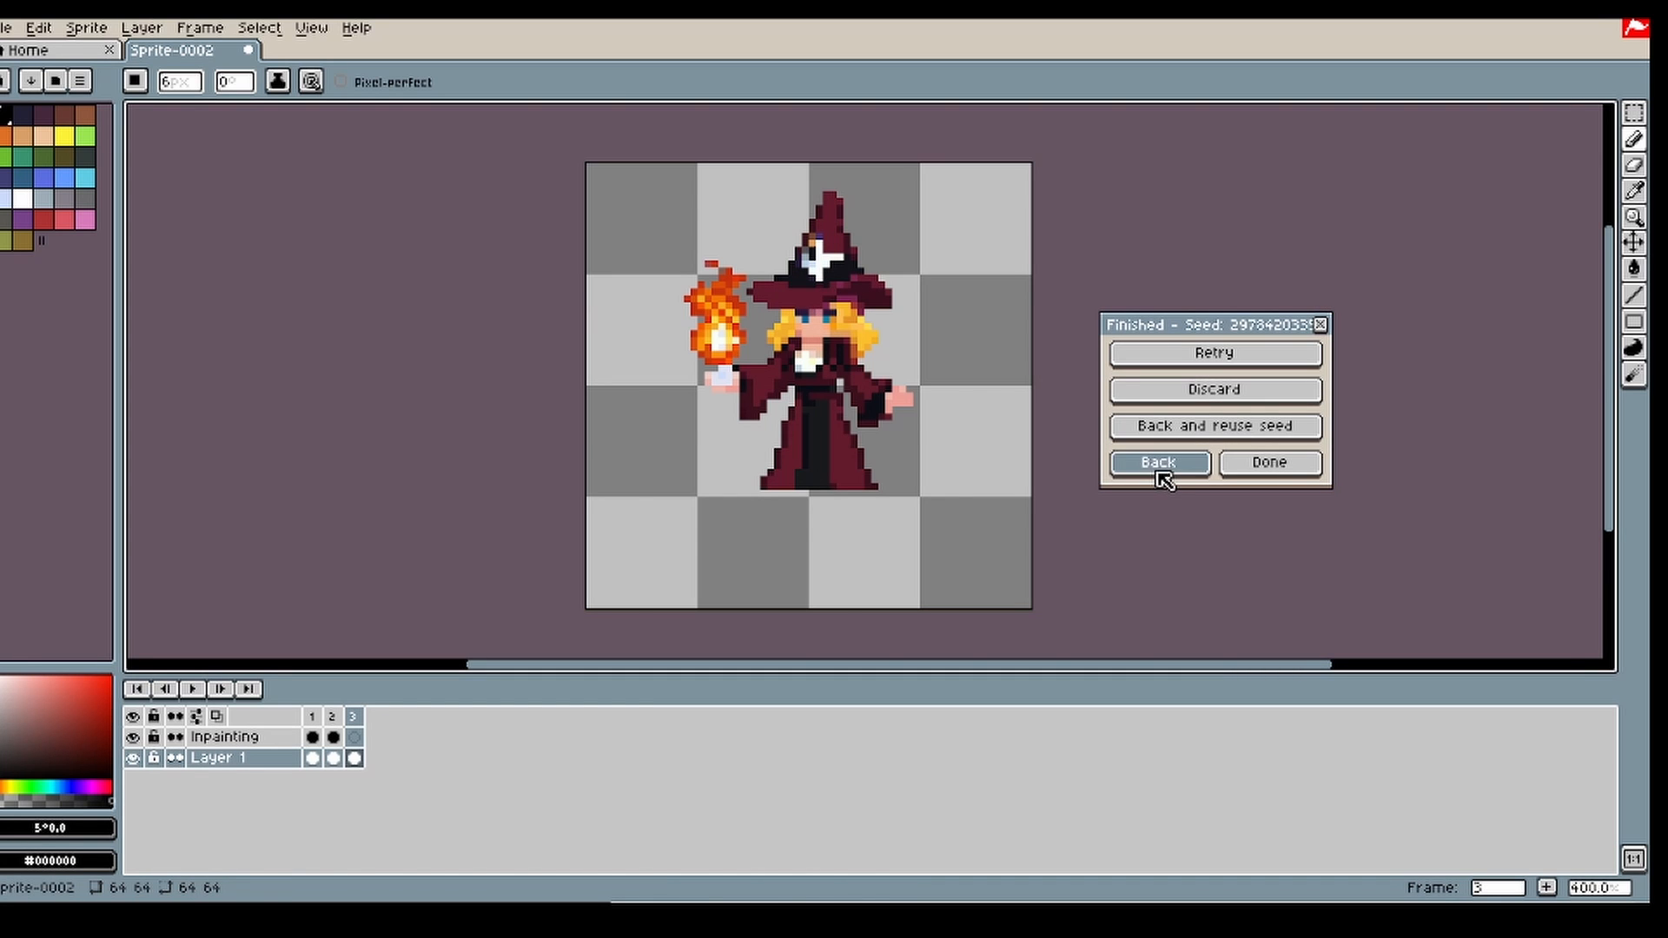
left_click(1634, 113)
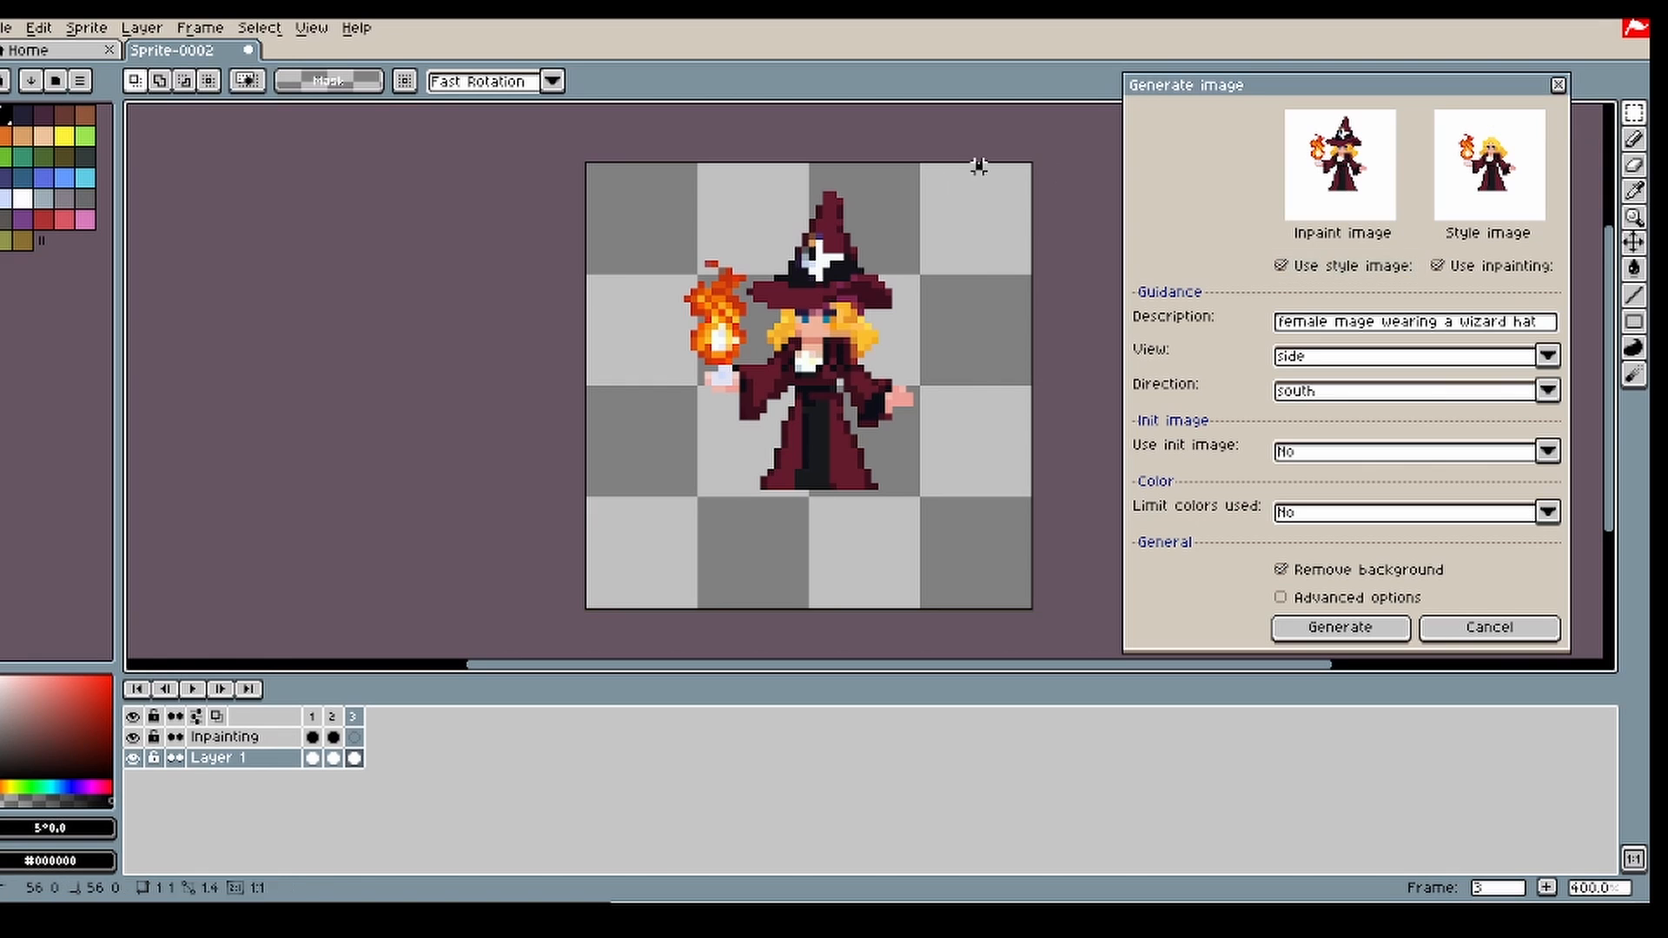
left_click_drag(980, 165, 748, 311)
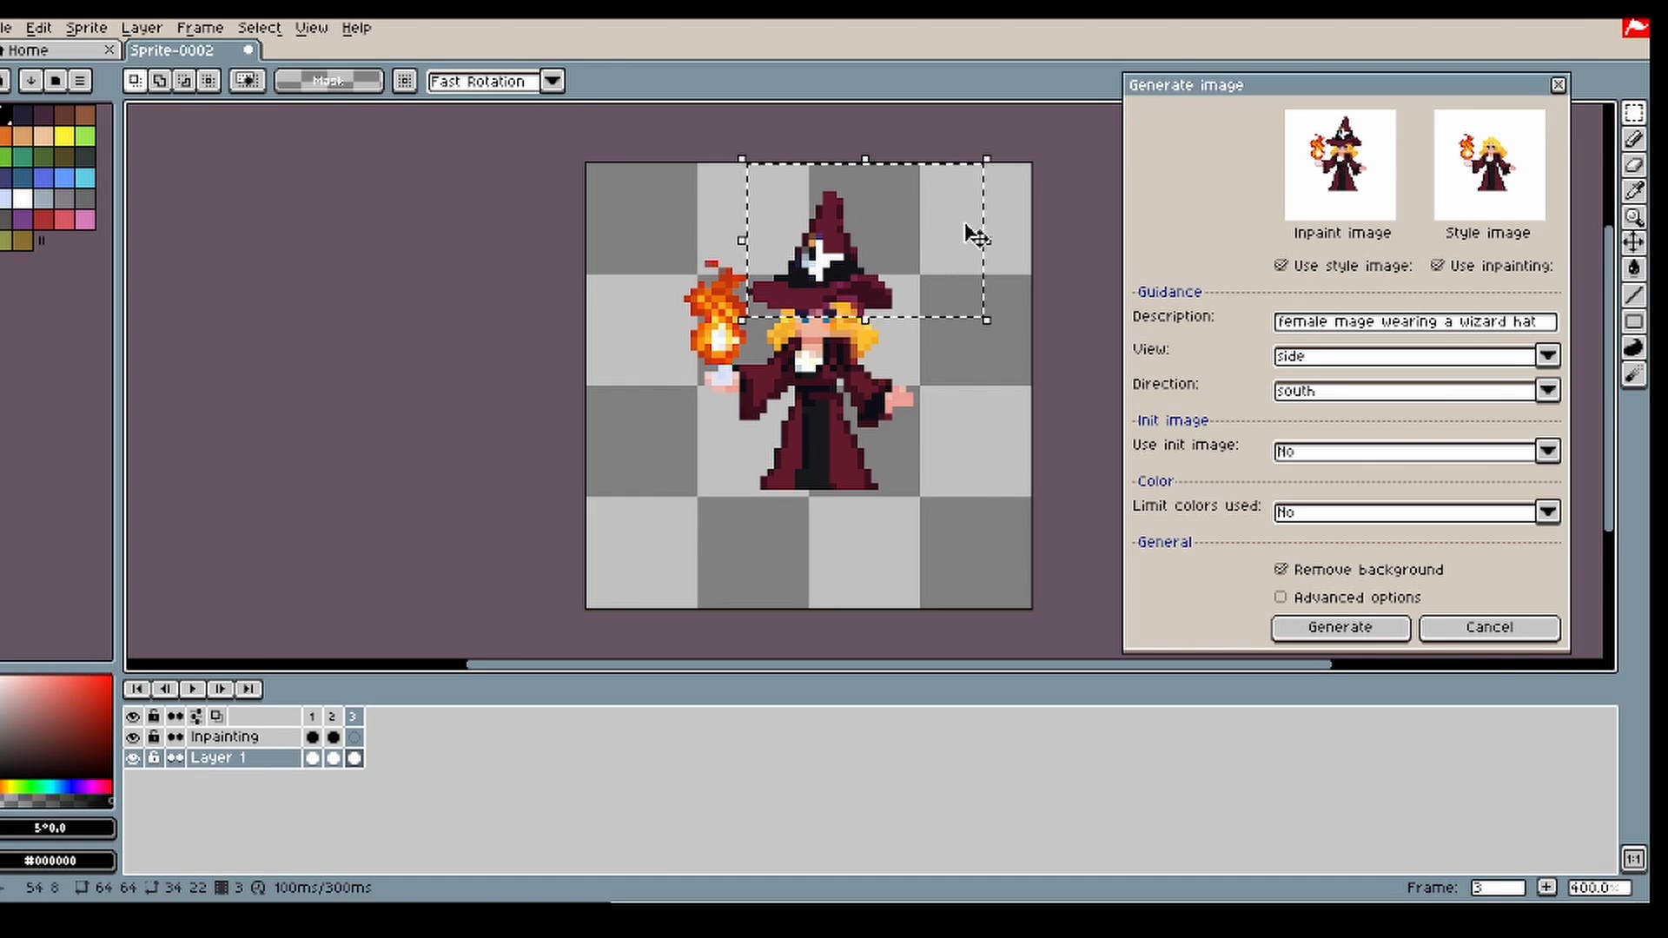
left_click_drag(990, 158, 908, 251)
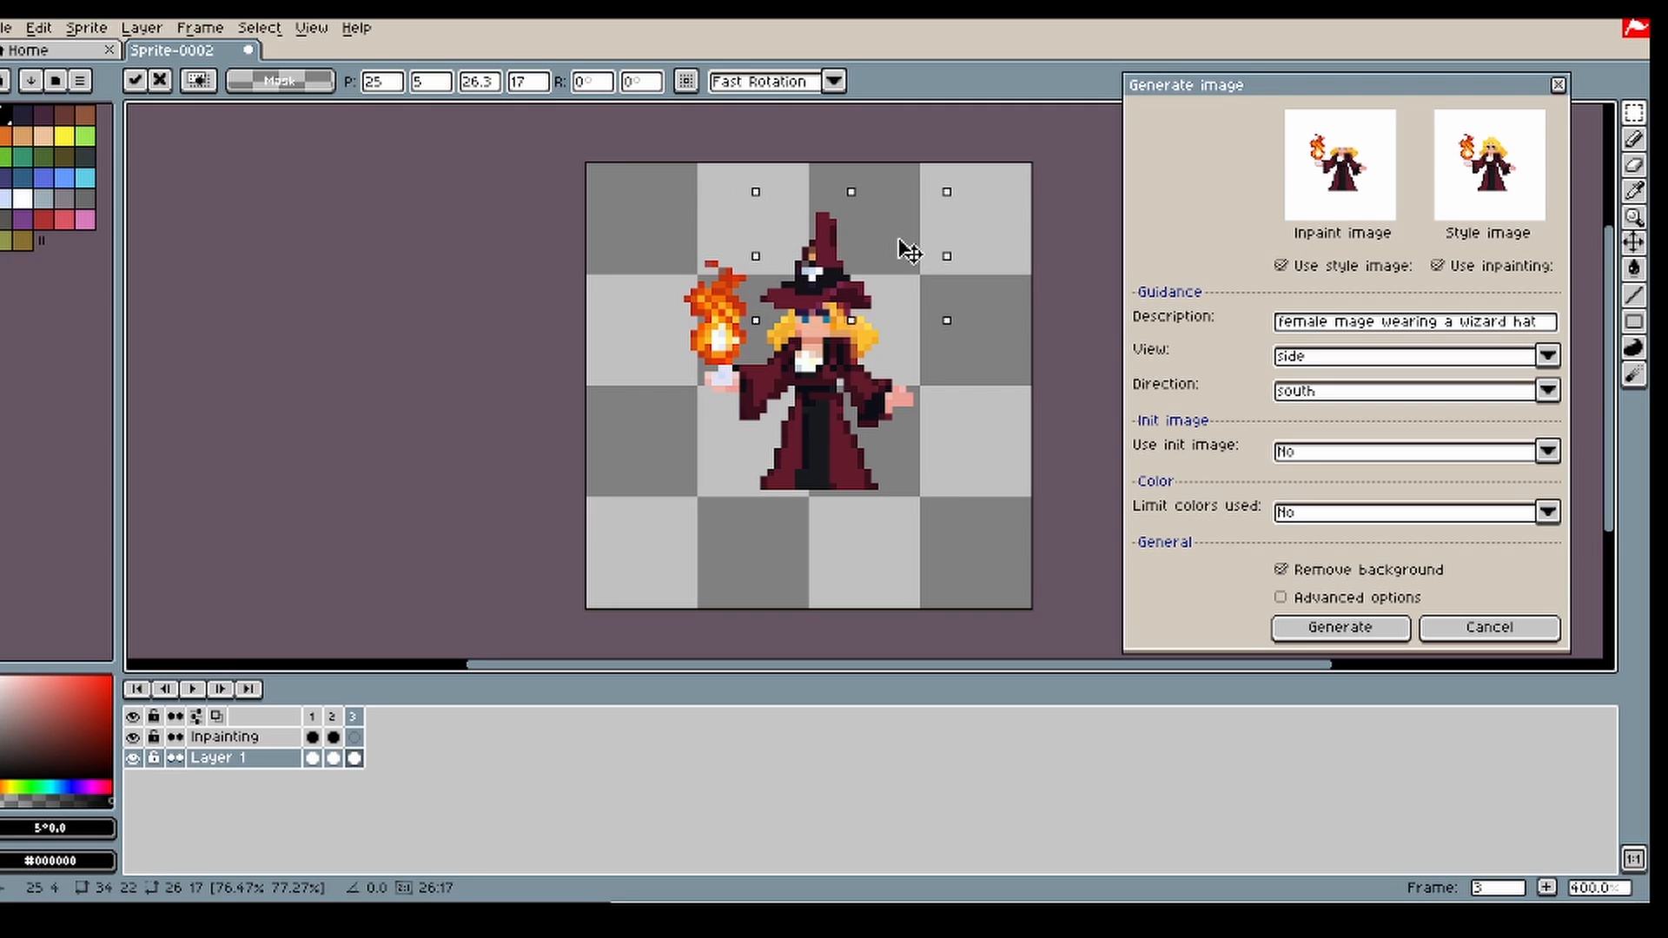
left_click(1002, 212)
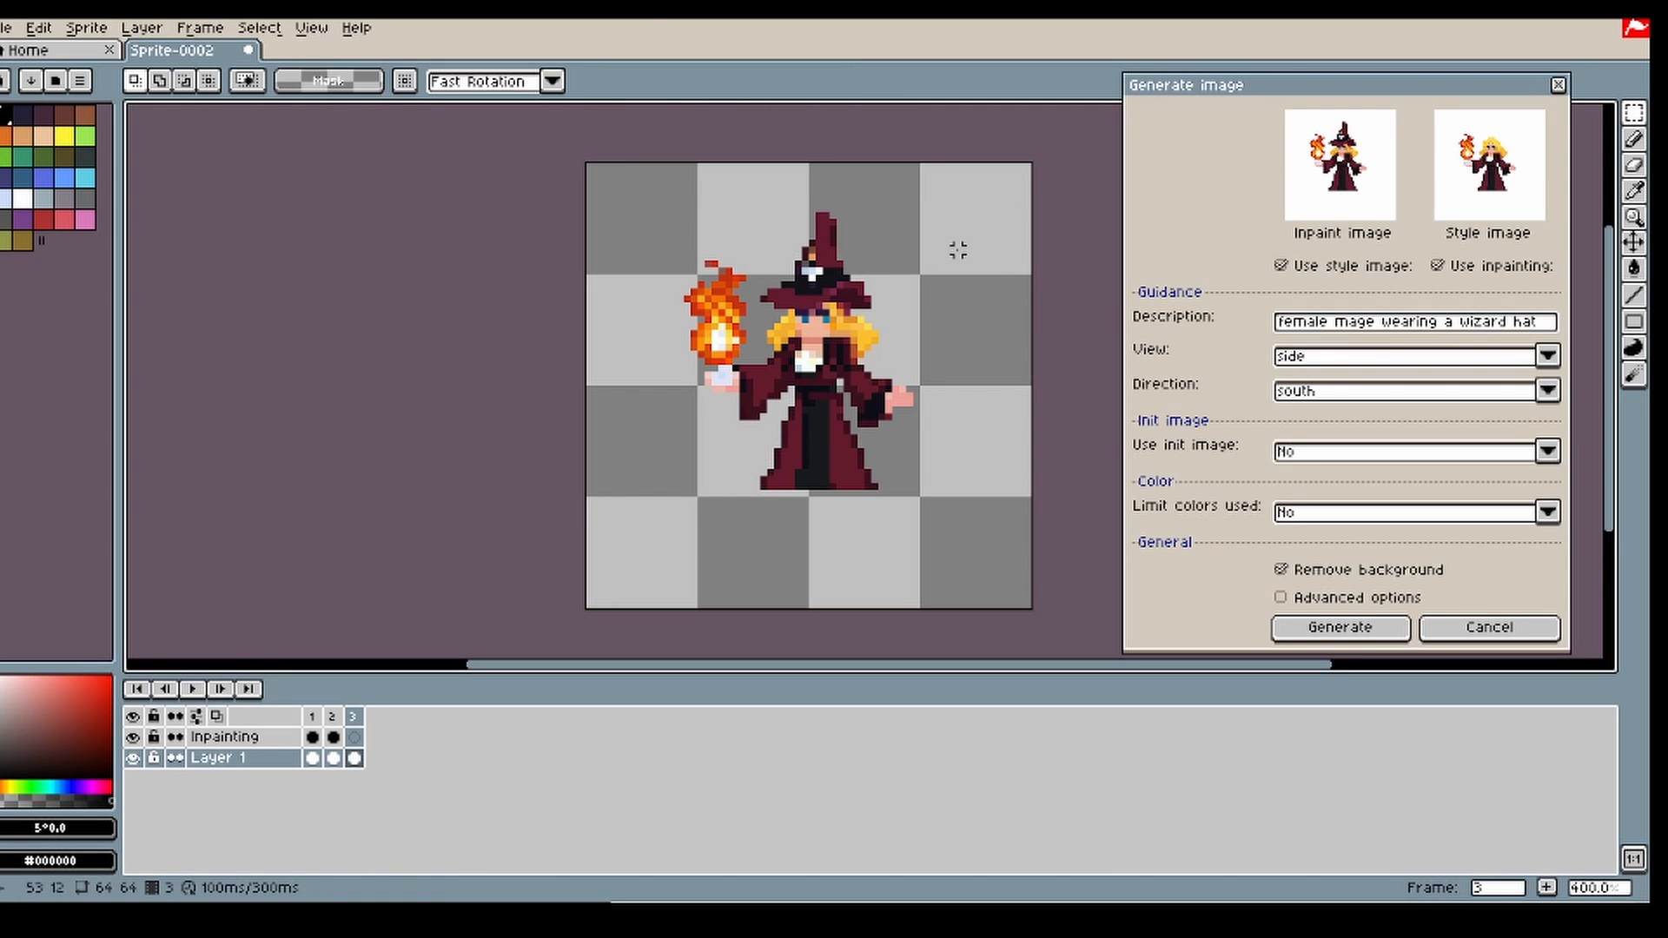
Step: Transfer the hat-wearing mage from frame 3 to frame 2 of Layer 1, removing the extra frame and the old inpainting mask
left_click(338, 716)
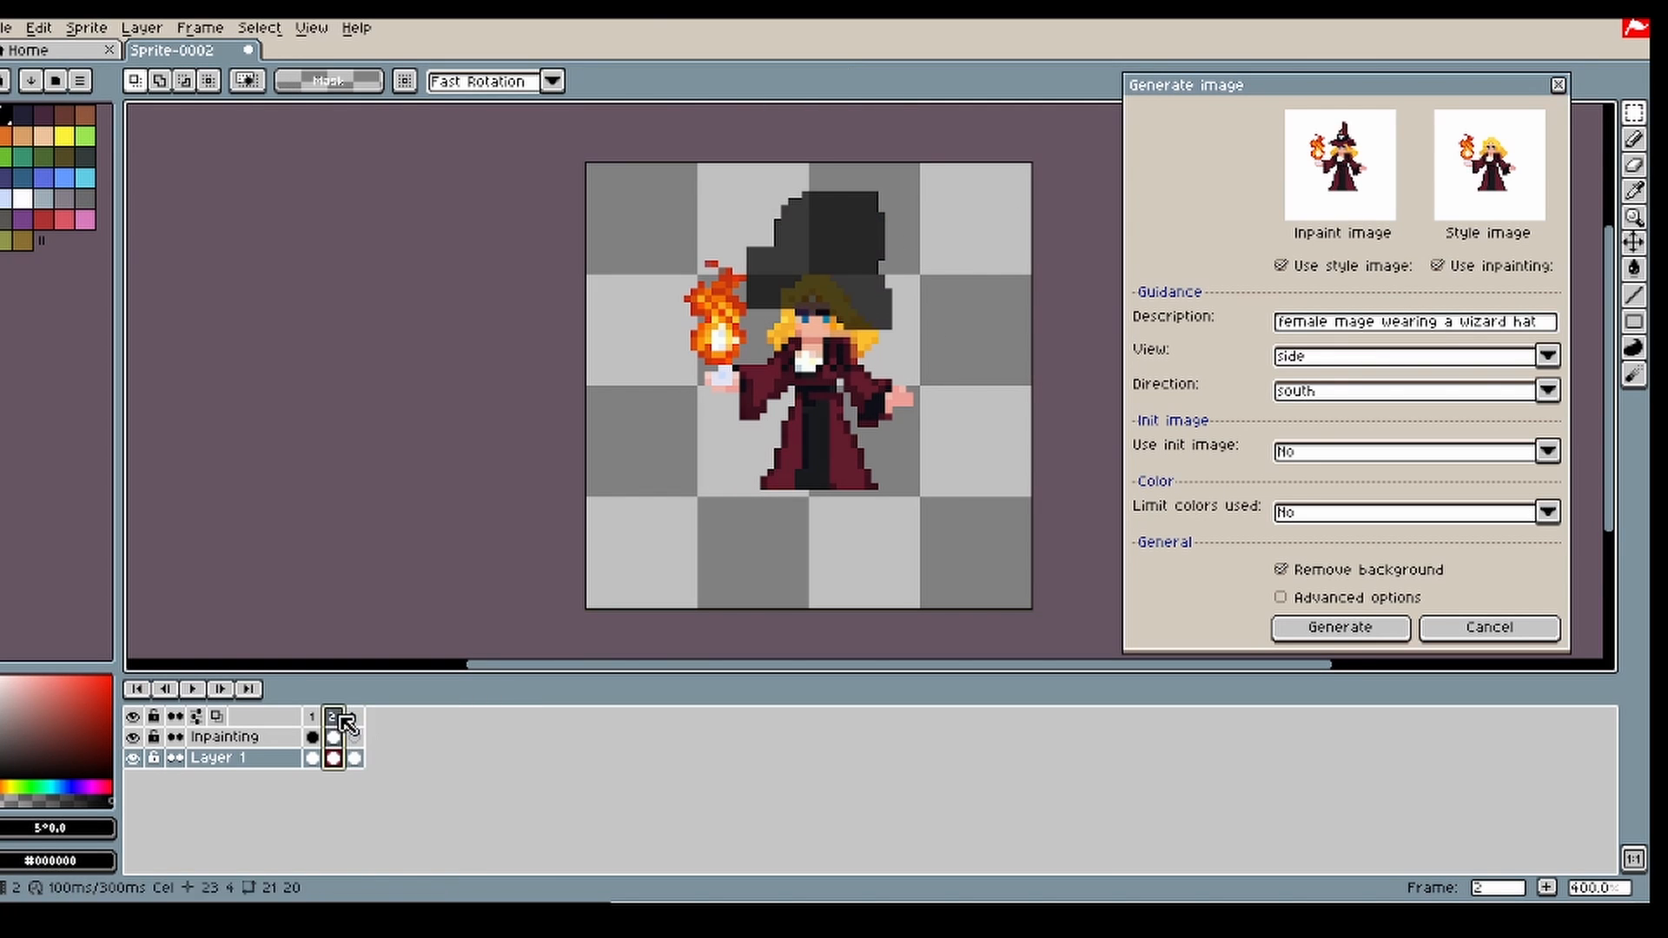
left_click(353, 758)
key("ctrl+a")
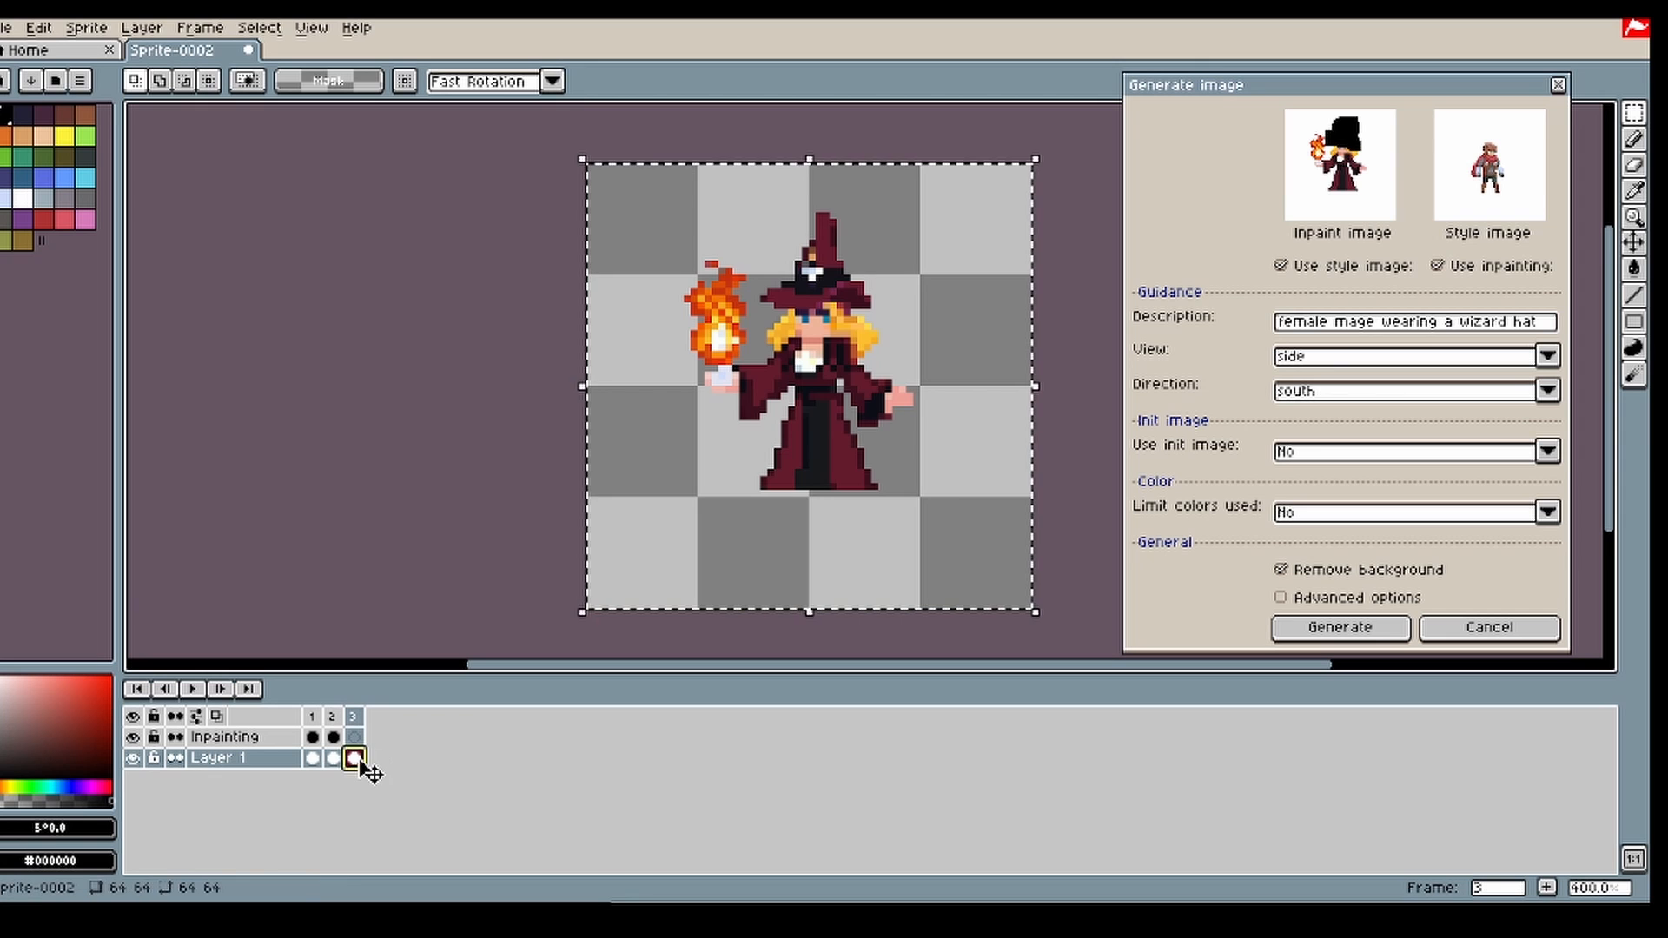
key("ctrl+c")
left_click(338, 759)
key("ctrl+v")
left_click(353, 760)
left_click(339, 738)
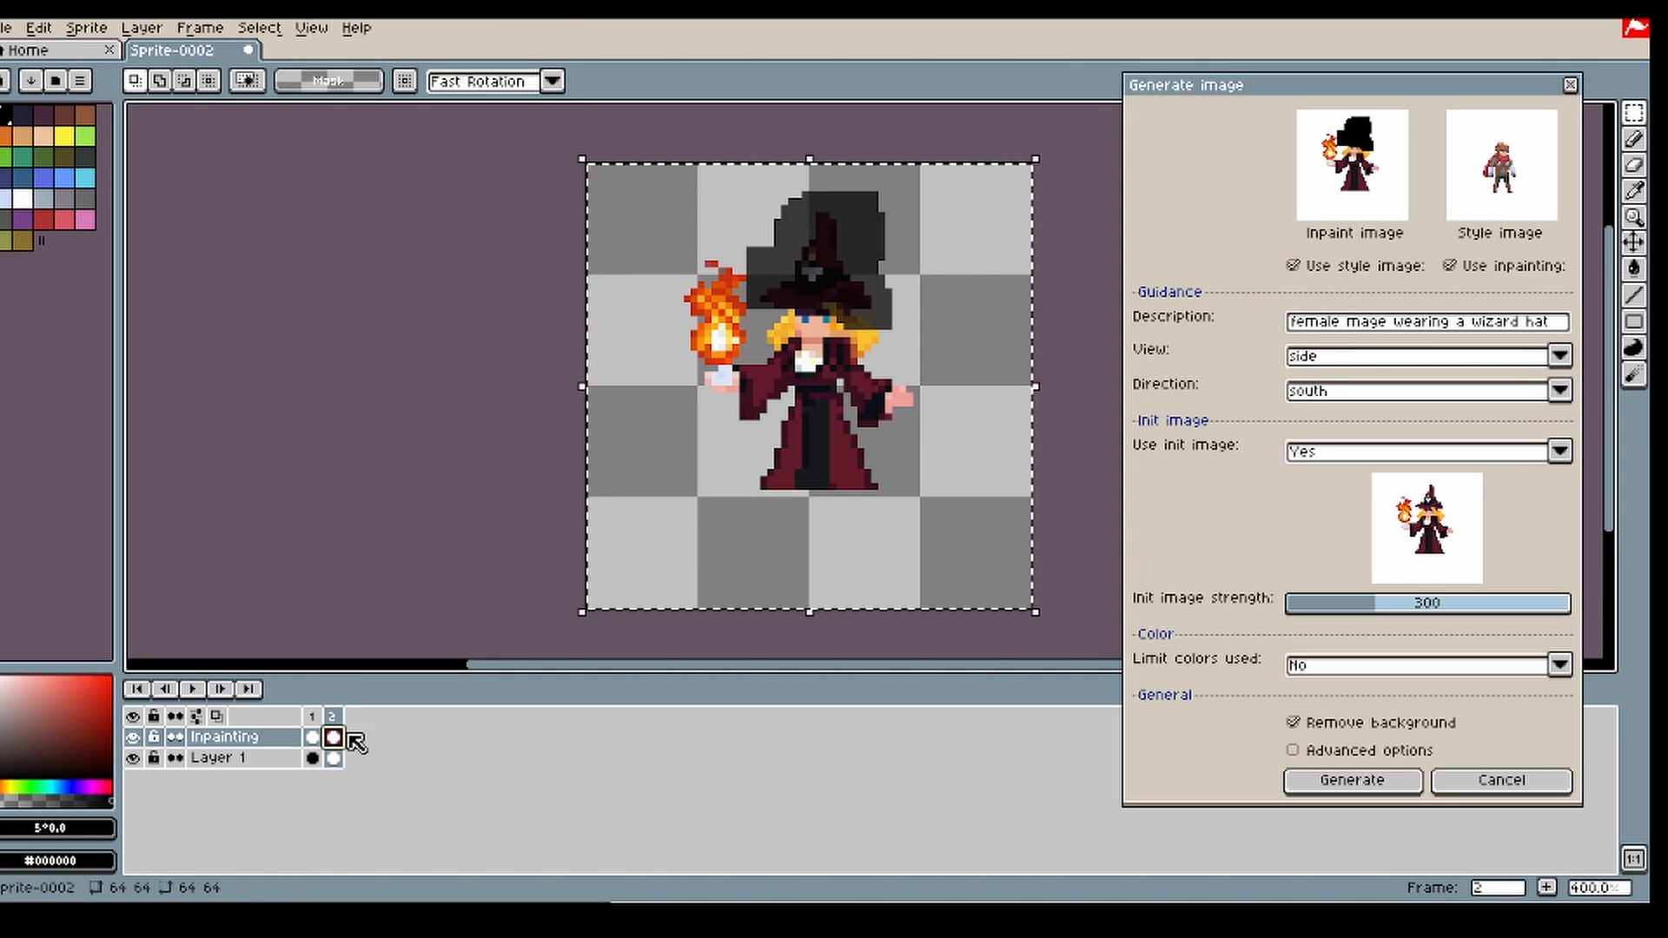
key("Delete")
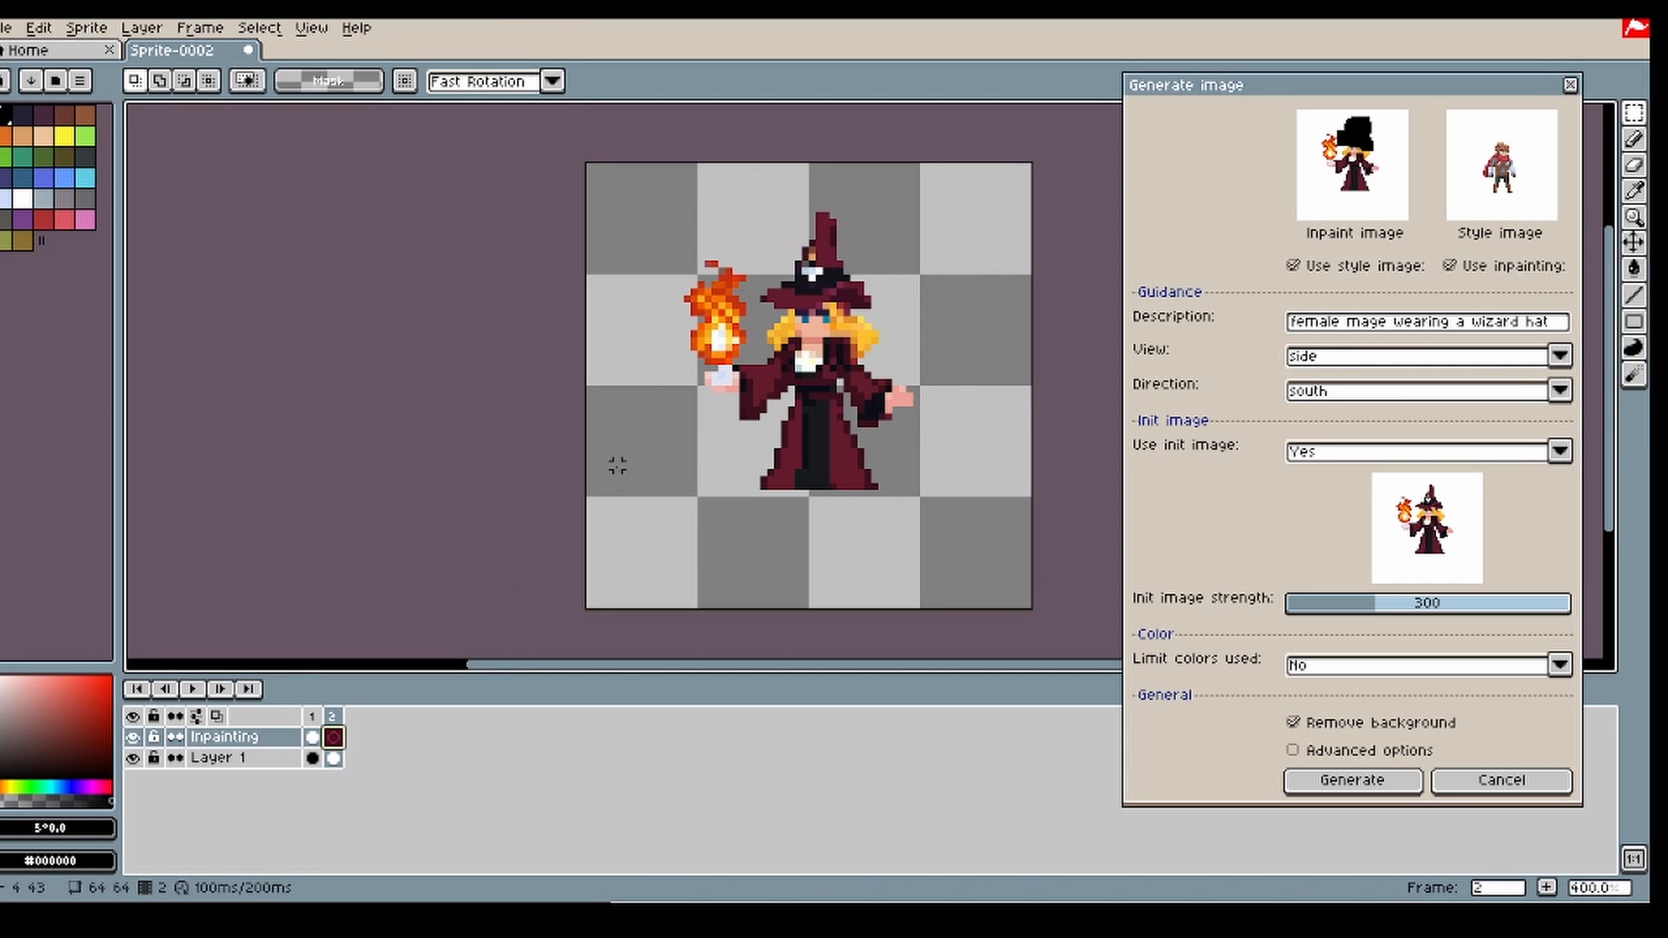
Step: Sample hair orange #e49129 and paint hair pixels under the hat brim on Layer 1 with a 1 px pencil
scroll(903, 306, "up", 3)
key("i")
left_click(775, 317)
key("b")
left_click(334, 758)
key("minus")
key("minus")
key("minus")
key("minus")
key("minus")
left_click(780, 306)
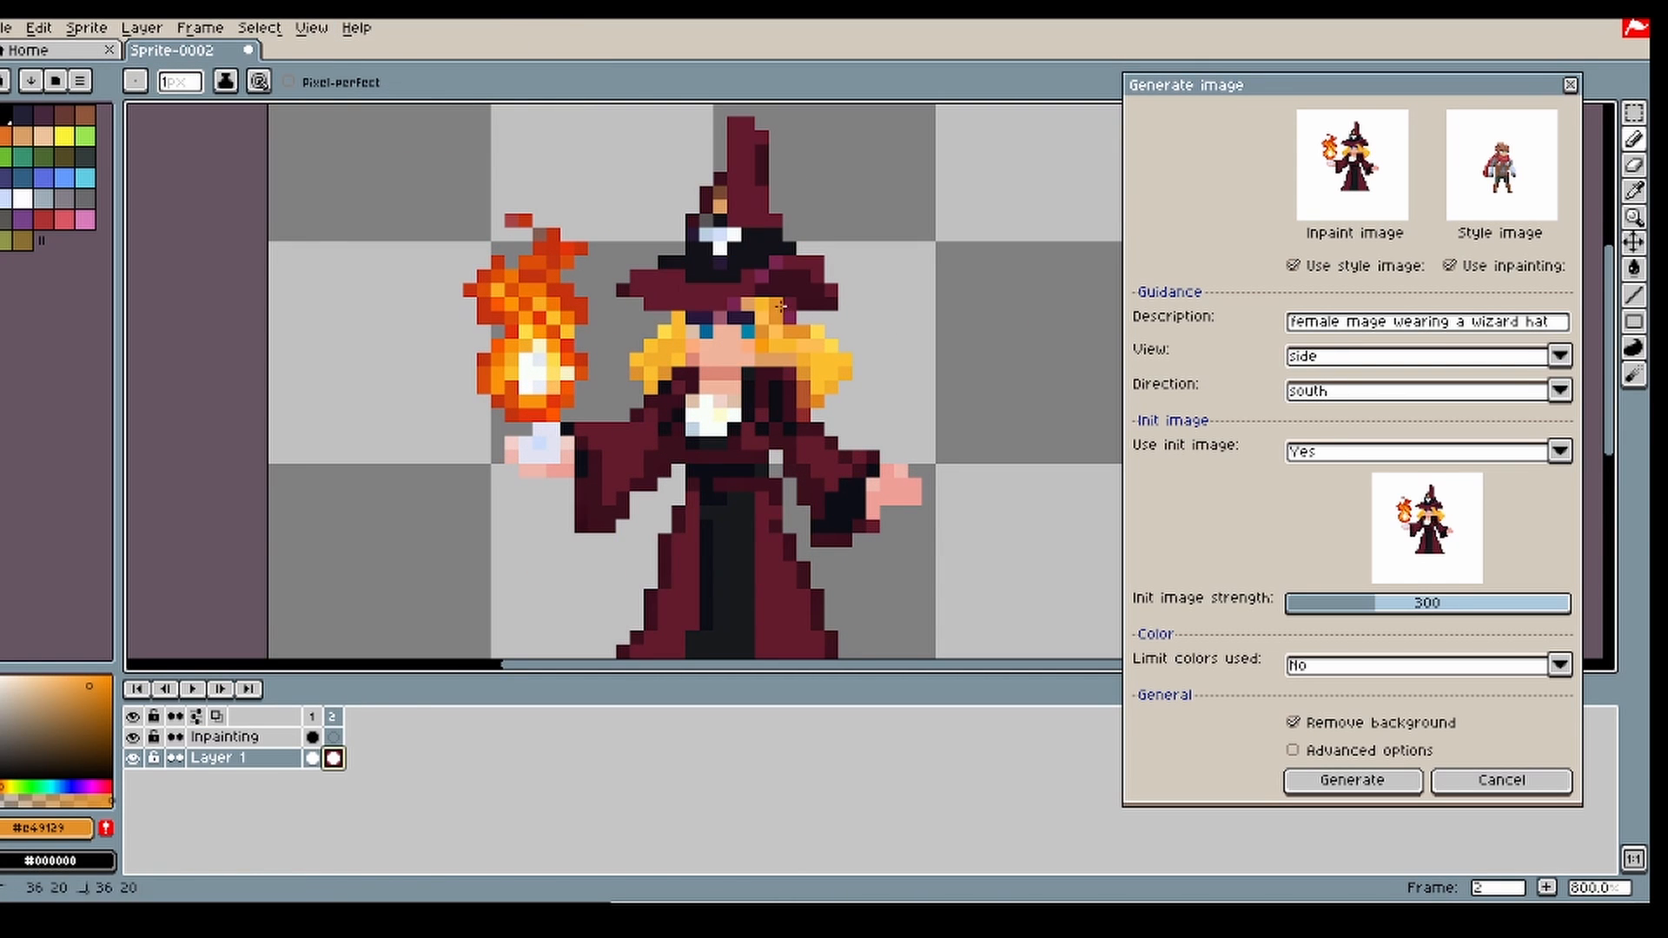
left_click_drag(780, 307, 790, 318)
Step: Retouch the pixels between the hat brim and the face using colors sampled from the hat and the face
scroll(804, 339, "down", 2)
key("i")
left_click(756, 305)
key("b")
left_click(769, 317)
scroll(827, 380, "up", 4)
key("i")
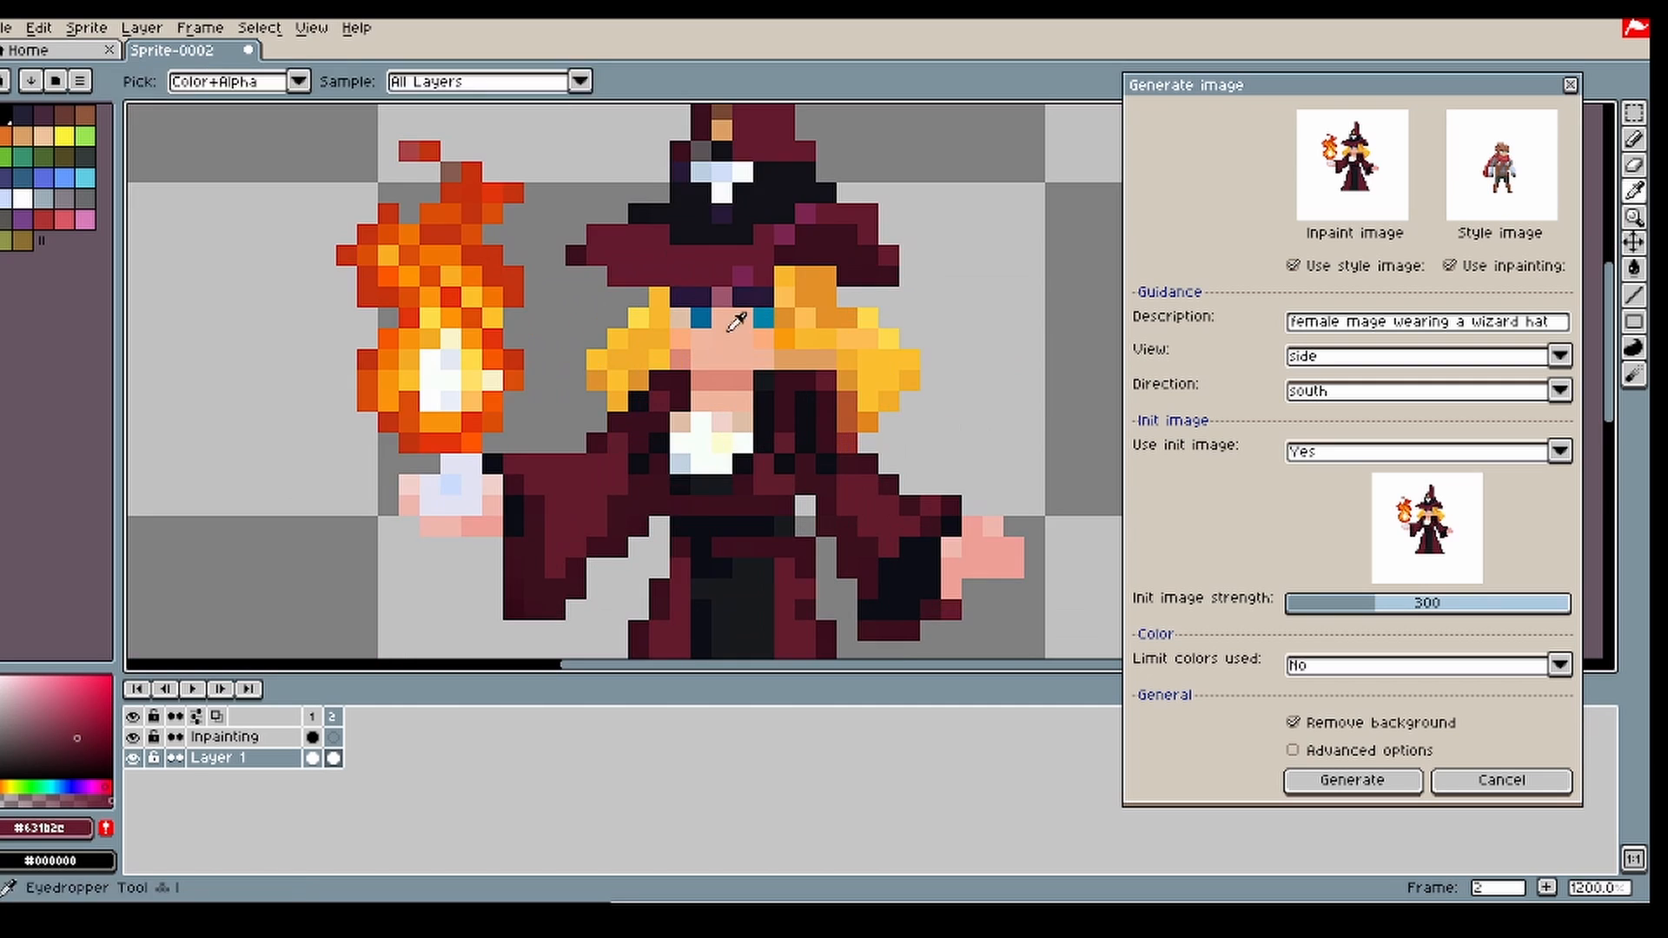
left_click(728, 332)
key("b")
scroll(722, 347, "down", 3)
key("i")
left_click(738, 306)
key("b")
scroll(822, 349, "down", 3)
scroll(820, 351, "up", 2)
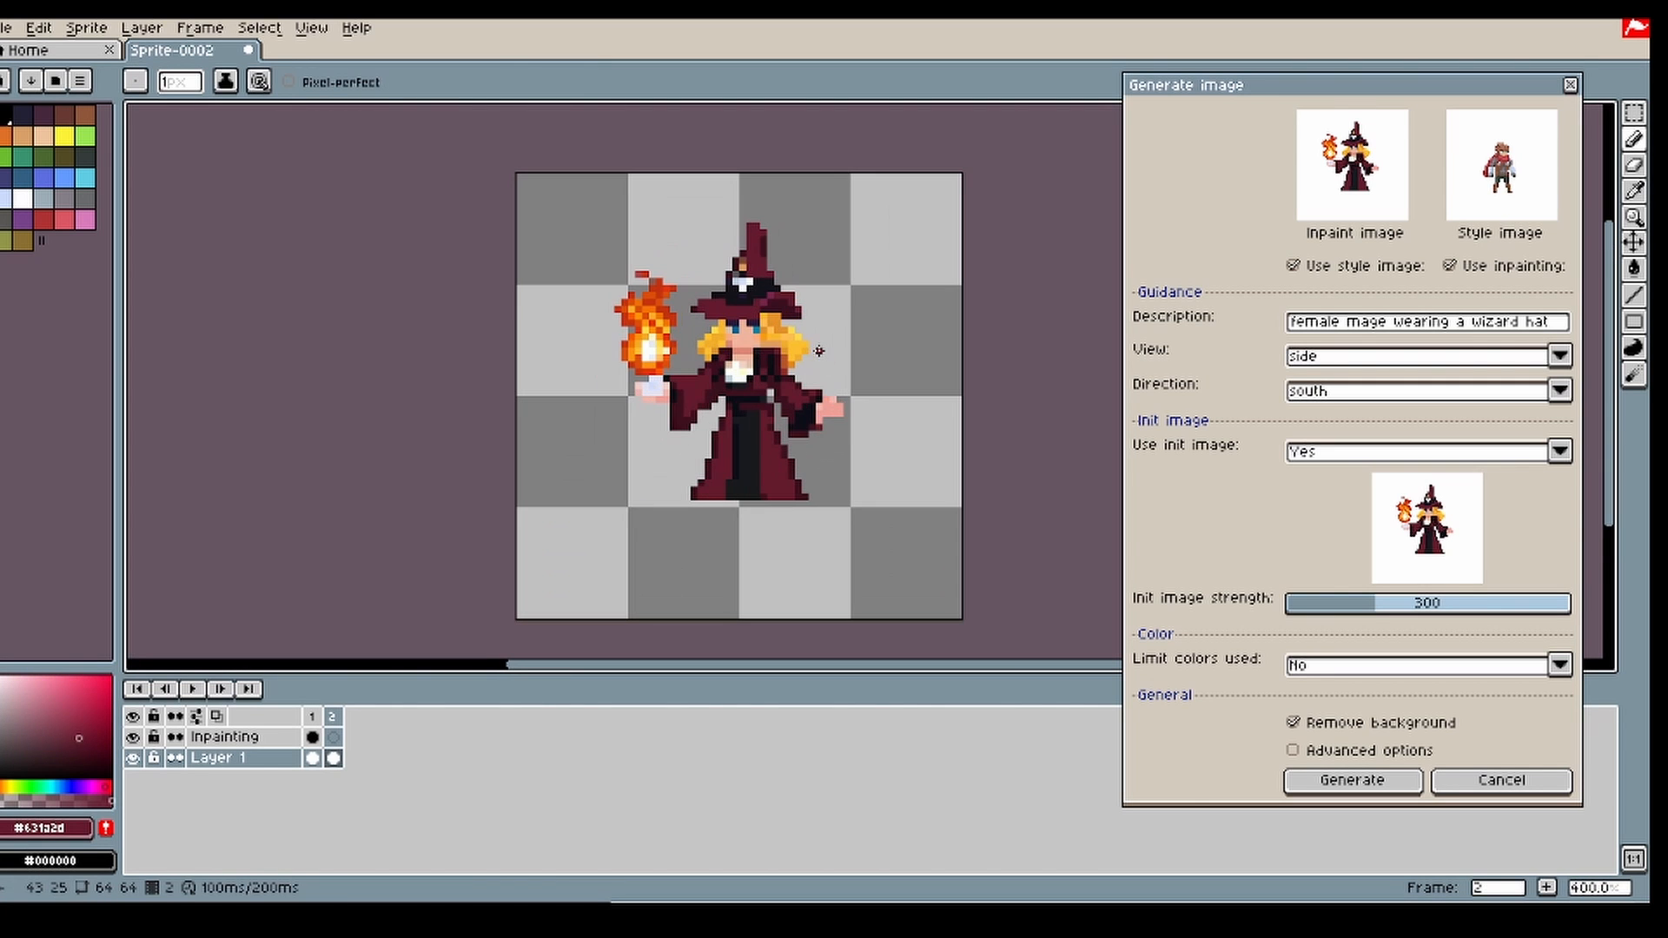
Step: Set Use init image to No and place the text cursor at the end of the description
left_click(1334, 451)
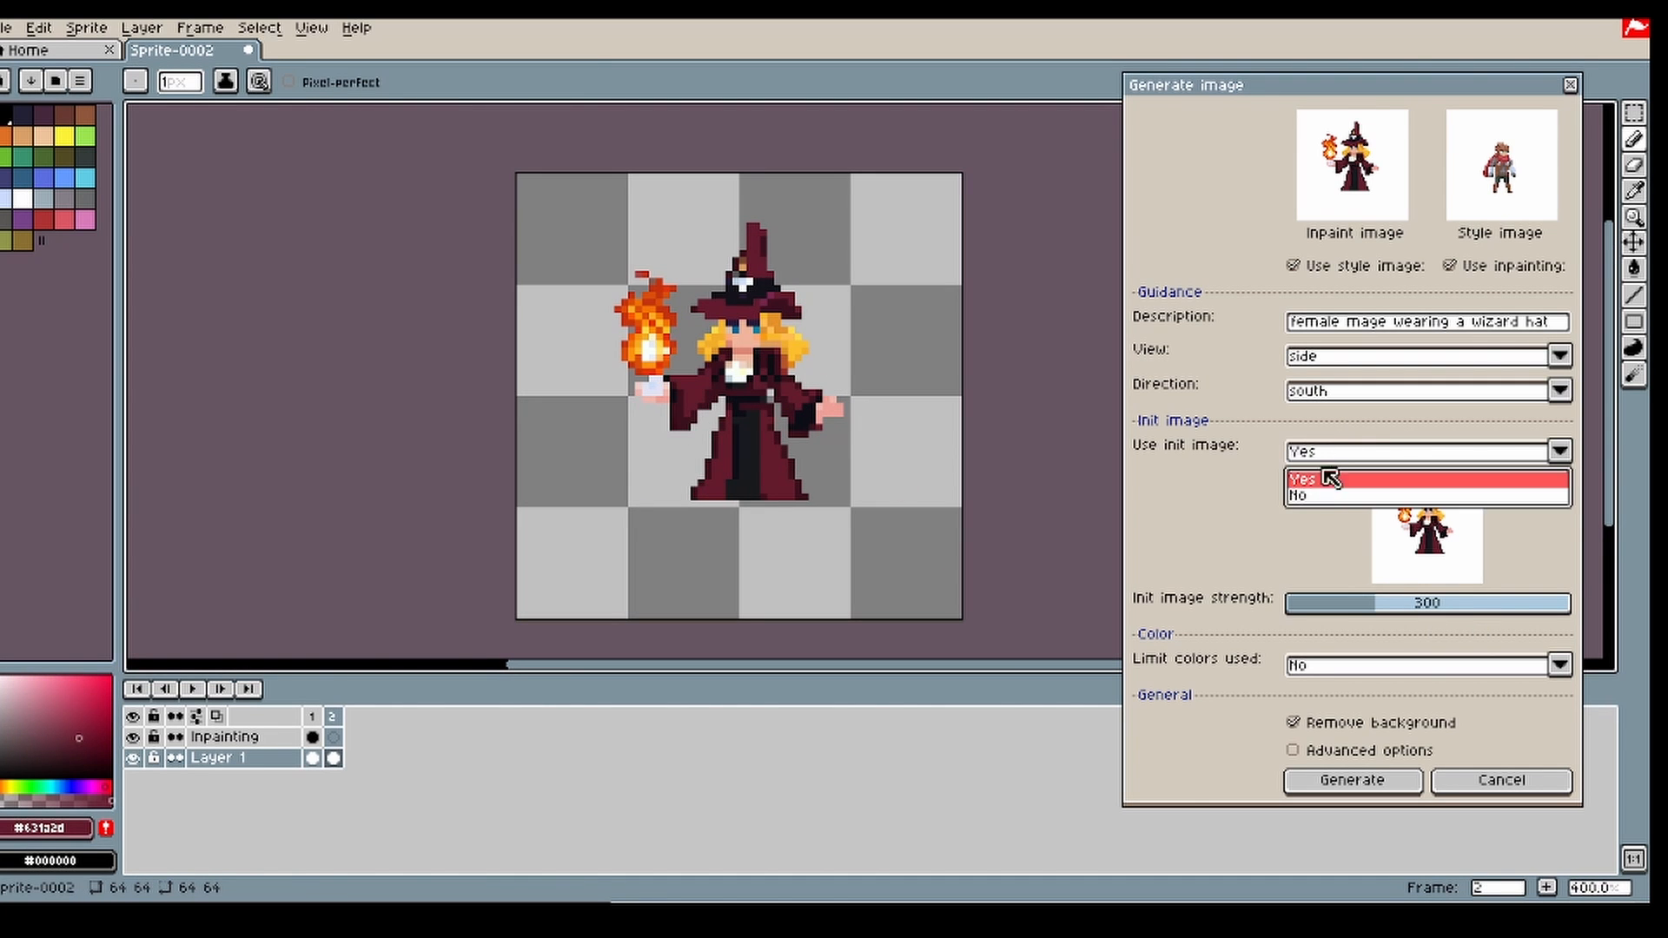
left_click(1332, 484)
mouse_move(1540, 338)
left_mouse_down()
mouse_move(1449, 326)
mouse_move(1530, 330)
left_mouse_up()
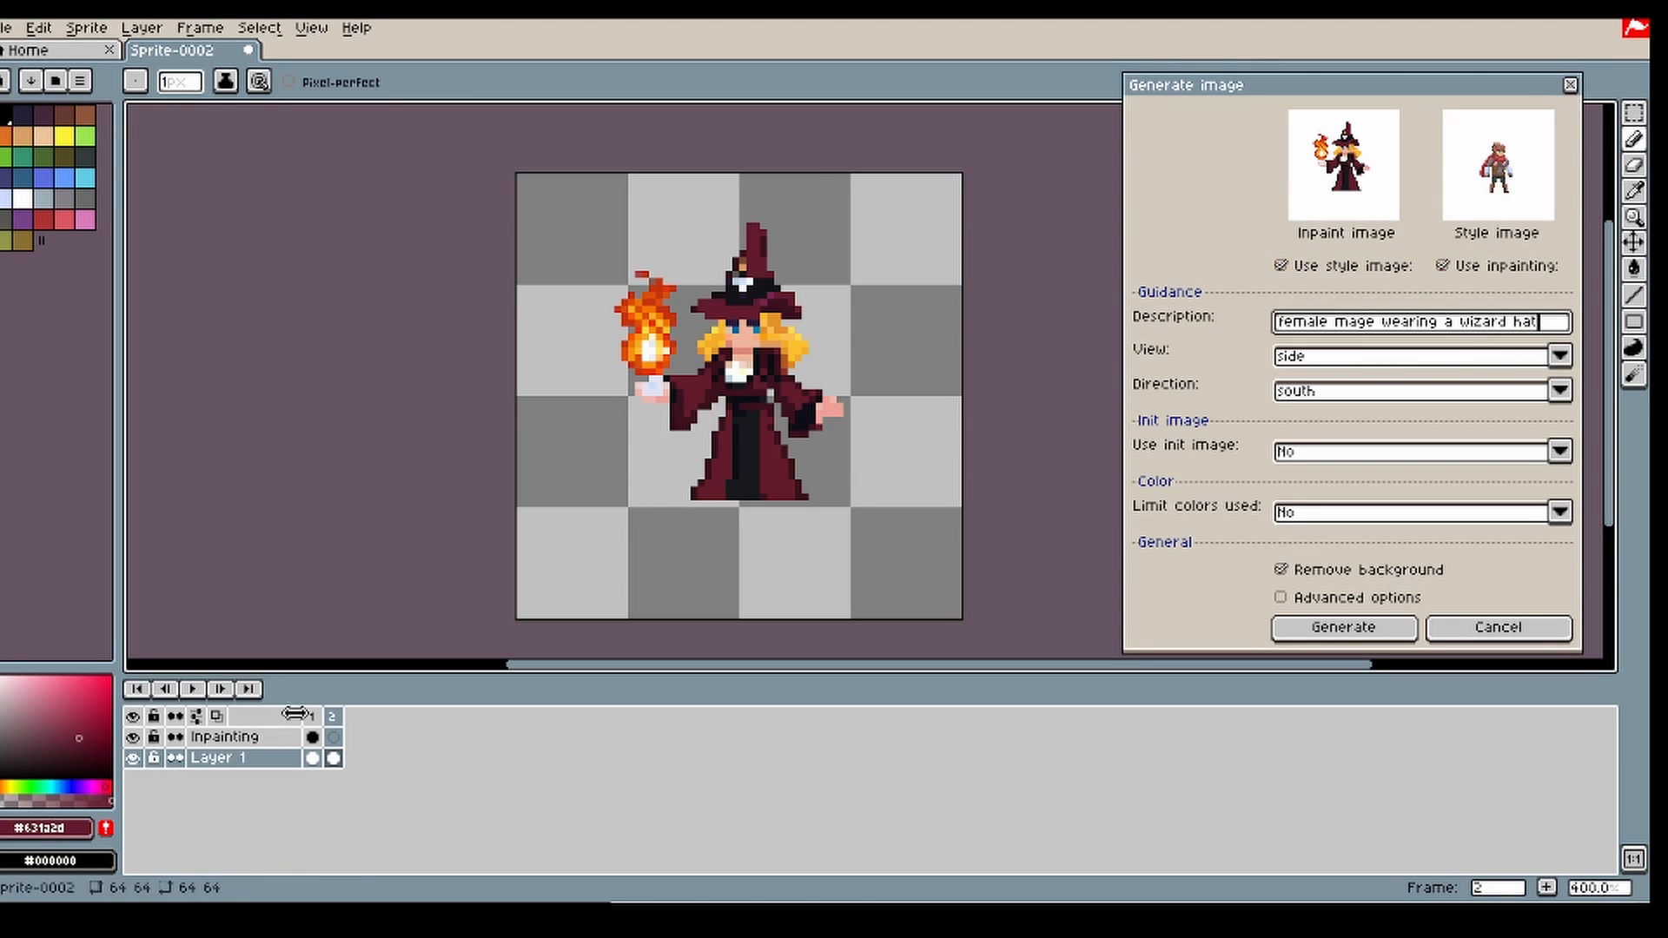
Step: Paint a black mask strip just below the robe's hem in frame 2 of the Inpainting layer with a 4 px pencil
left_click(326, 739)
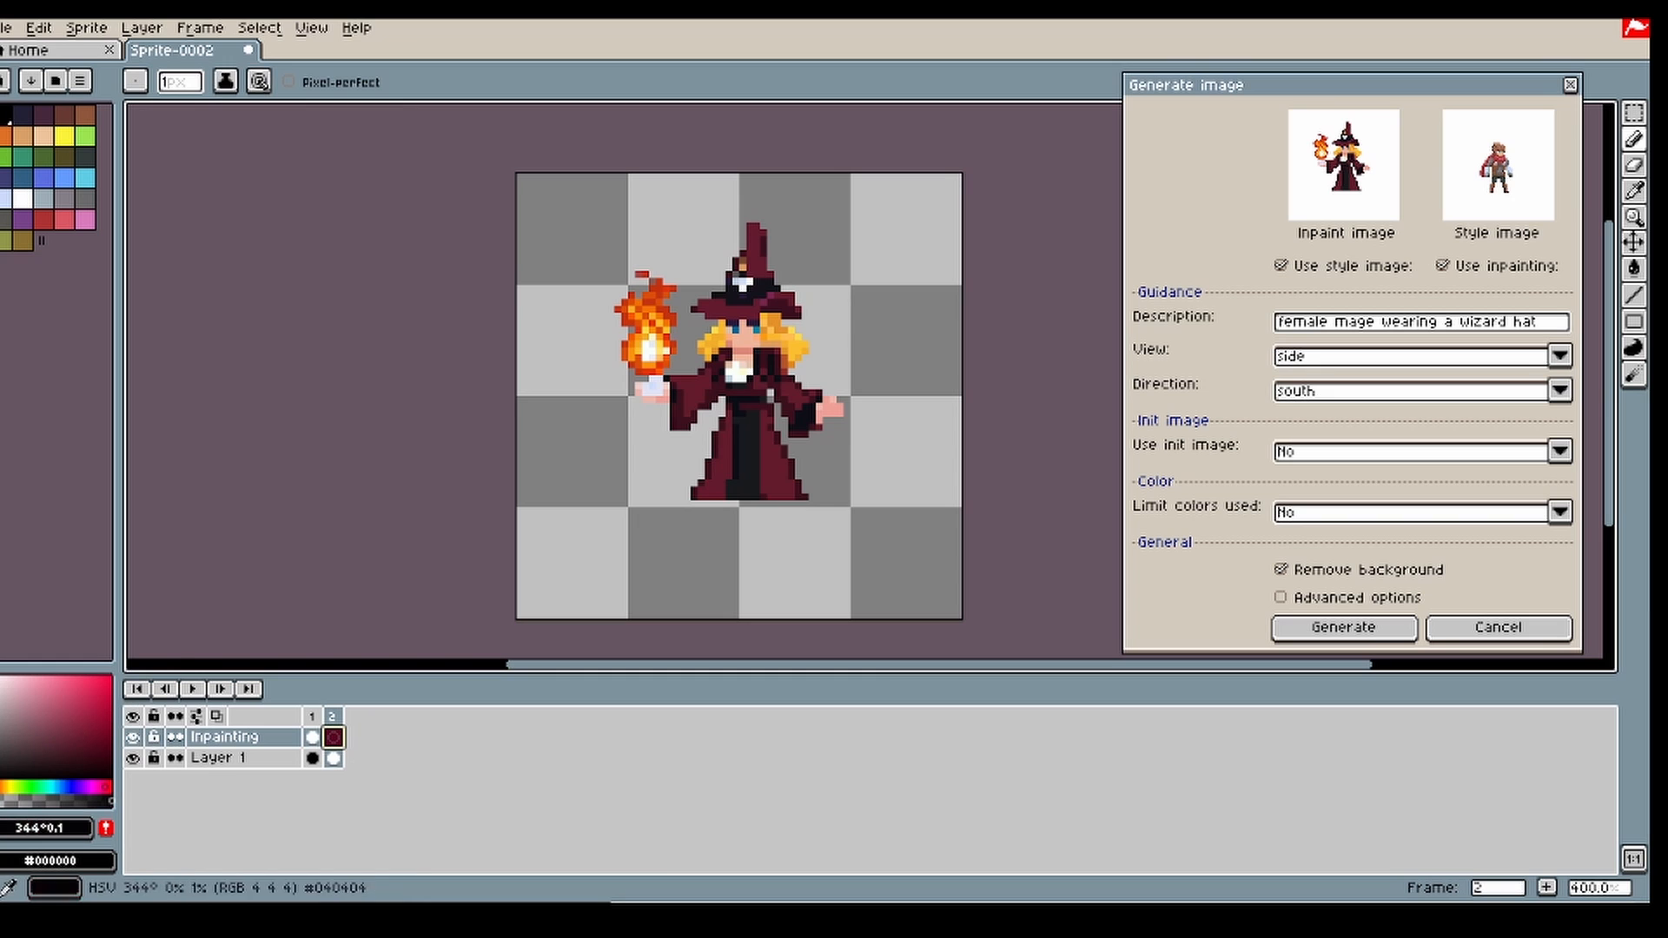
key("v")
key("b")
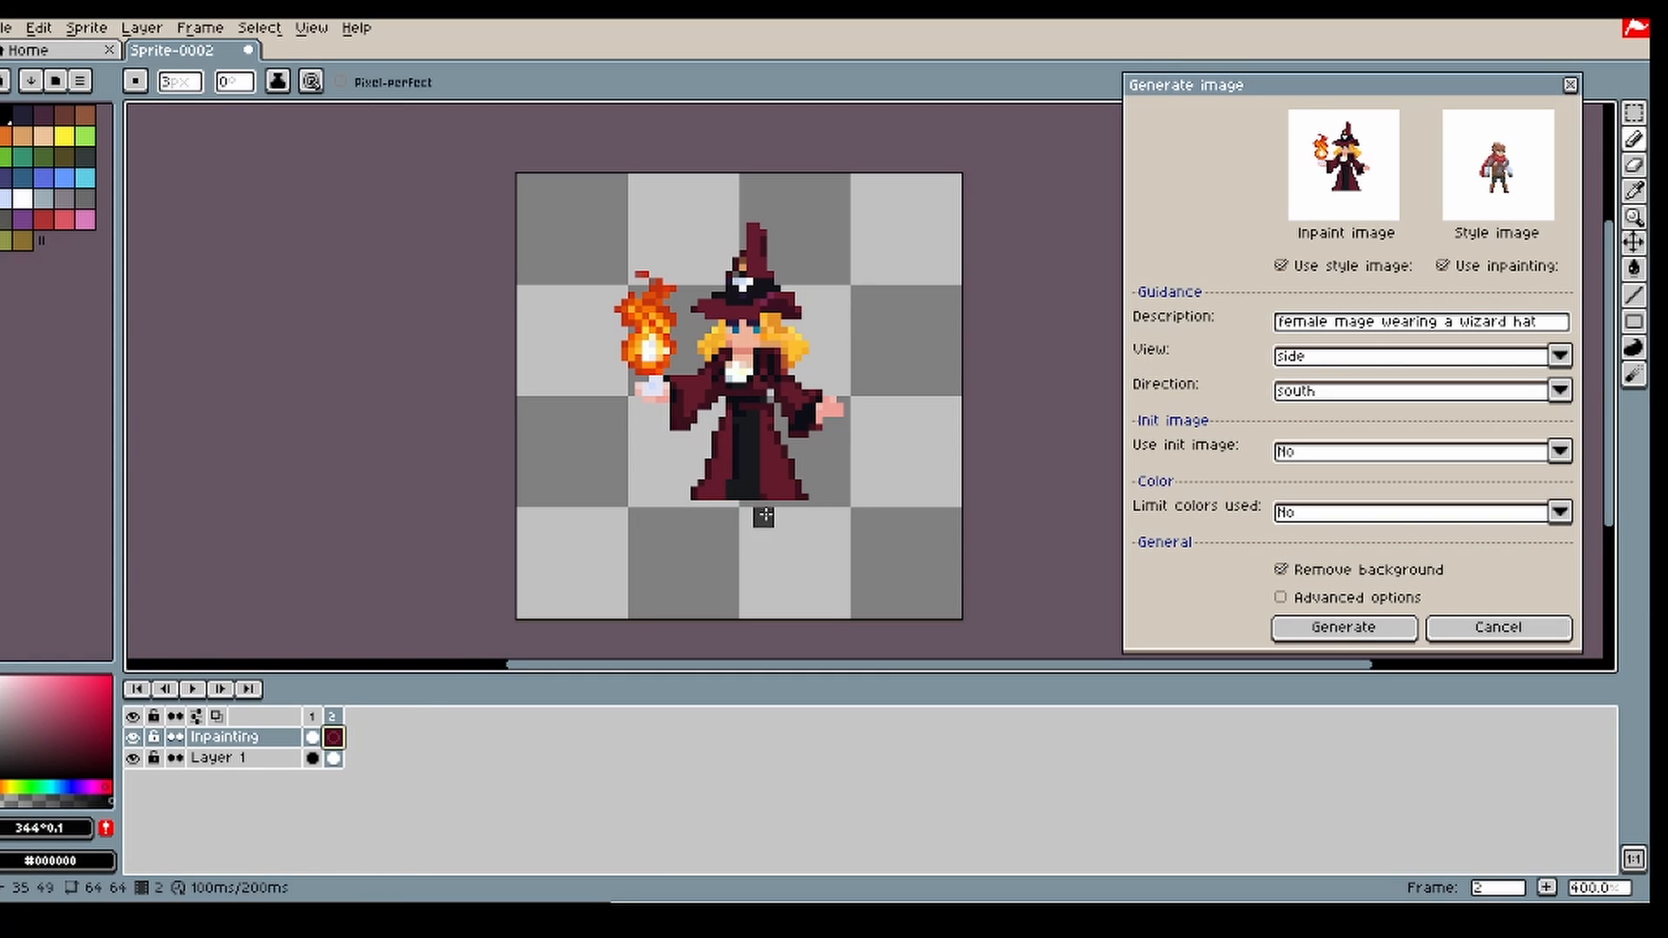
left_click_drag(711, 507, 783, 511)
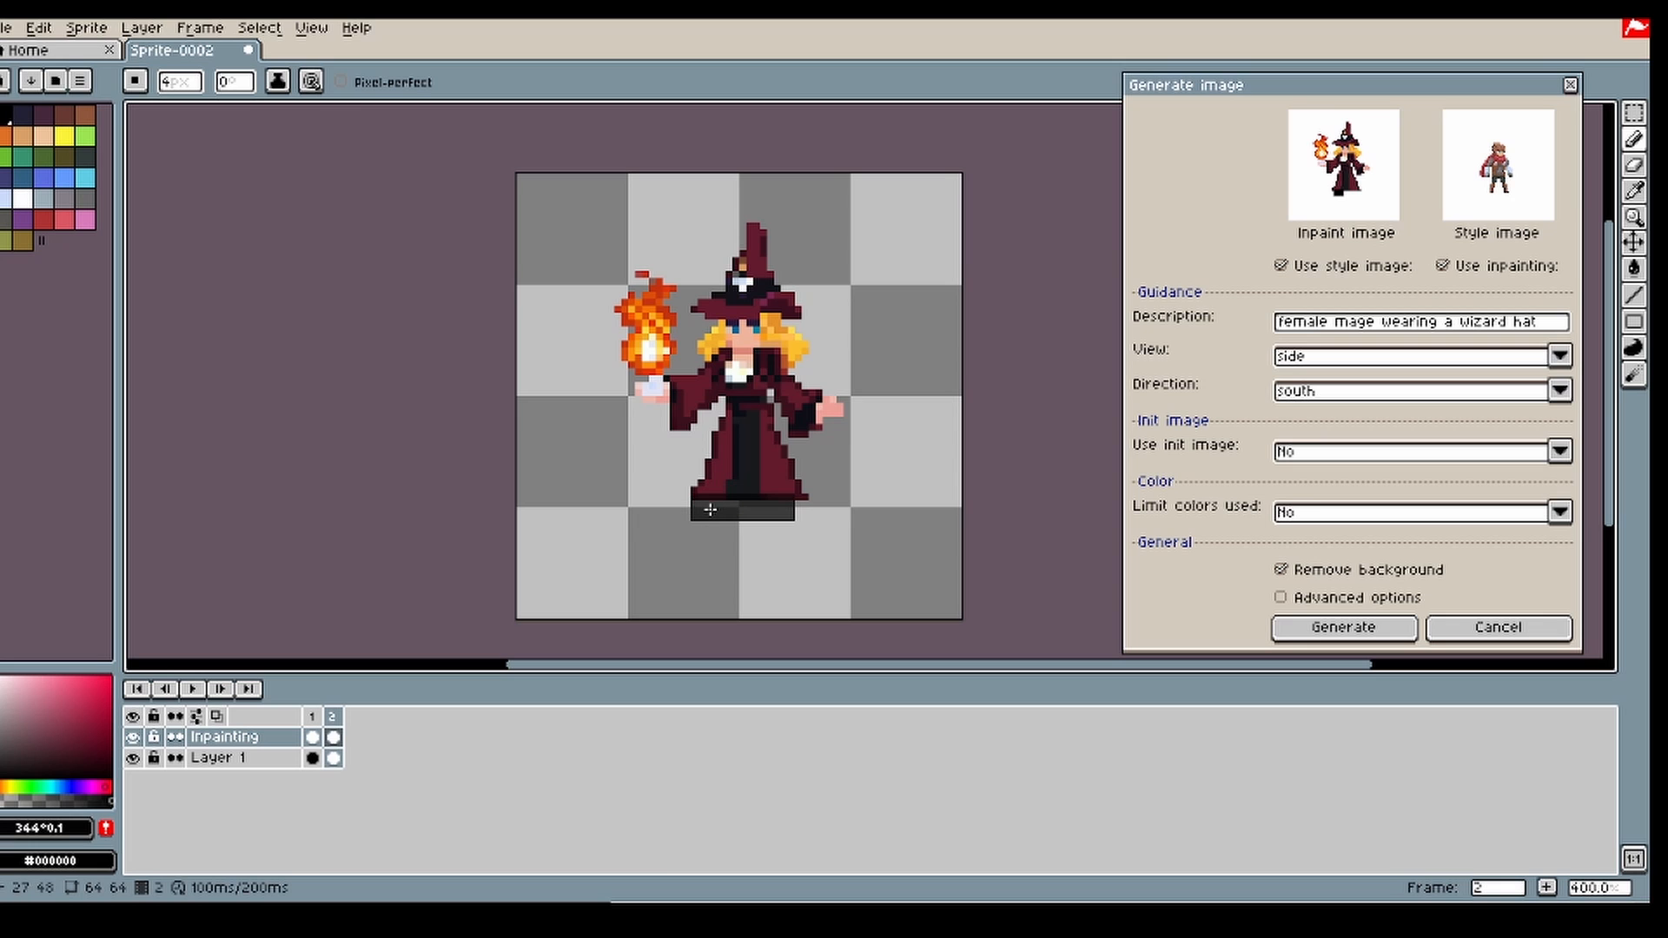
Step: Set the description to "female mage wearing boots" and extend the mask further down below the robe
left_click_drag(1547, 320, 1382, 325)
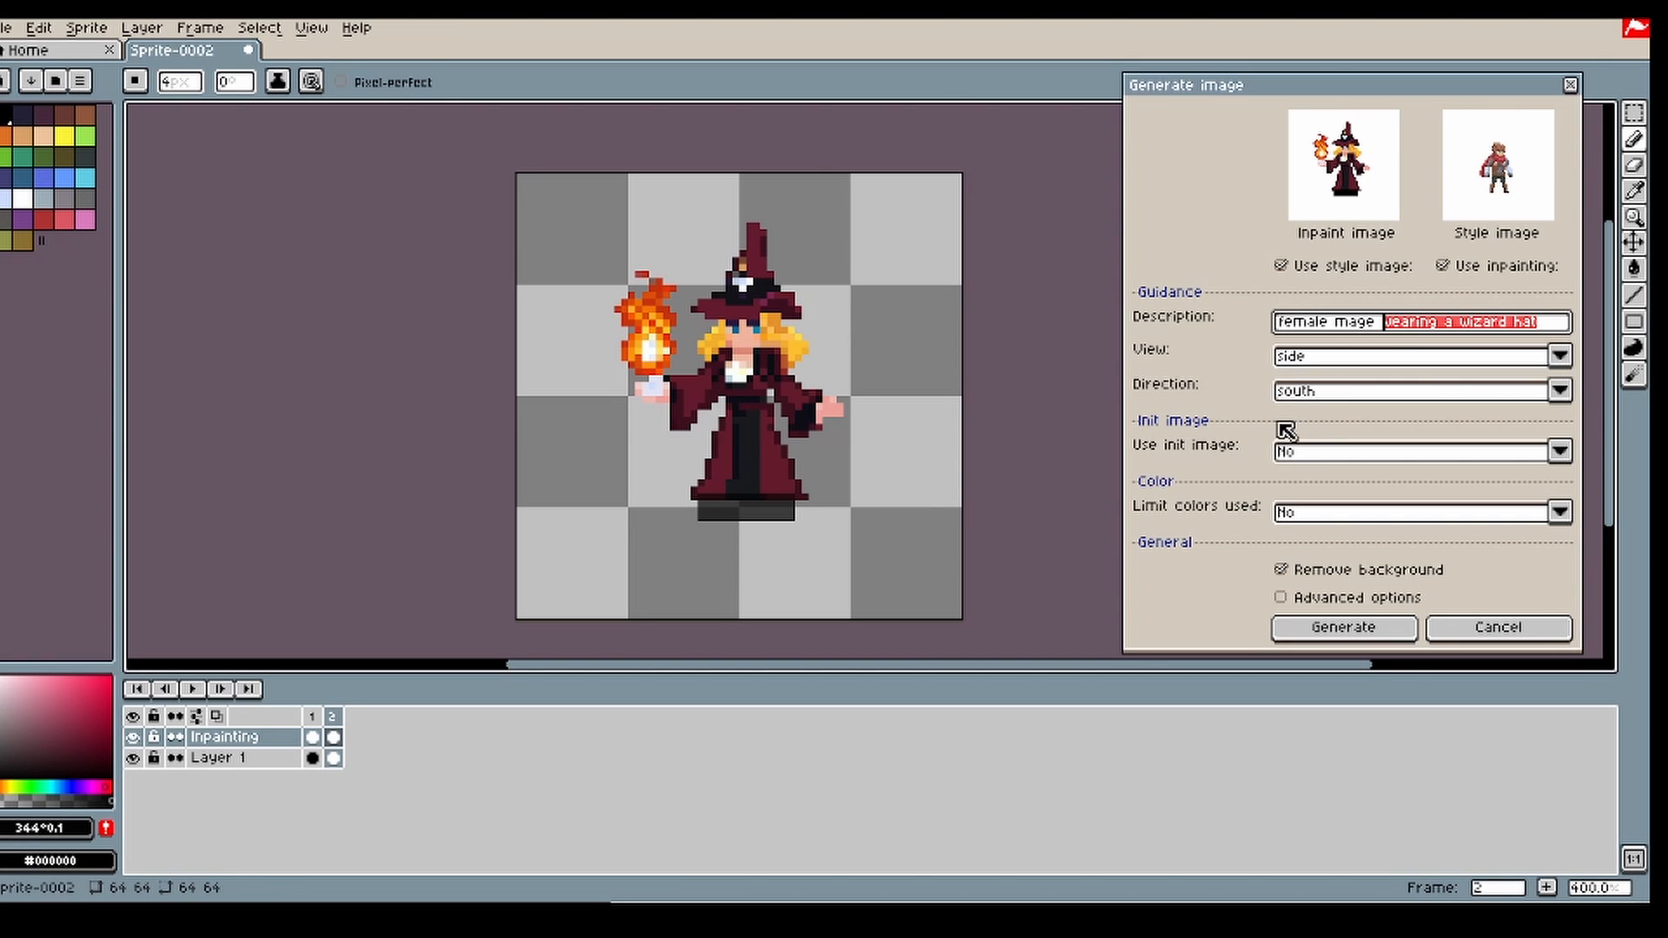
type("w")
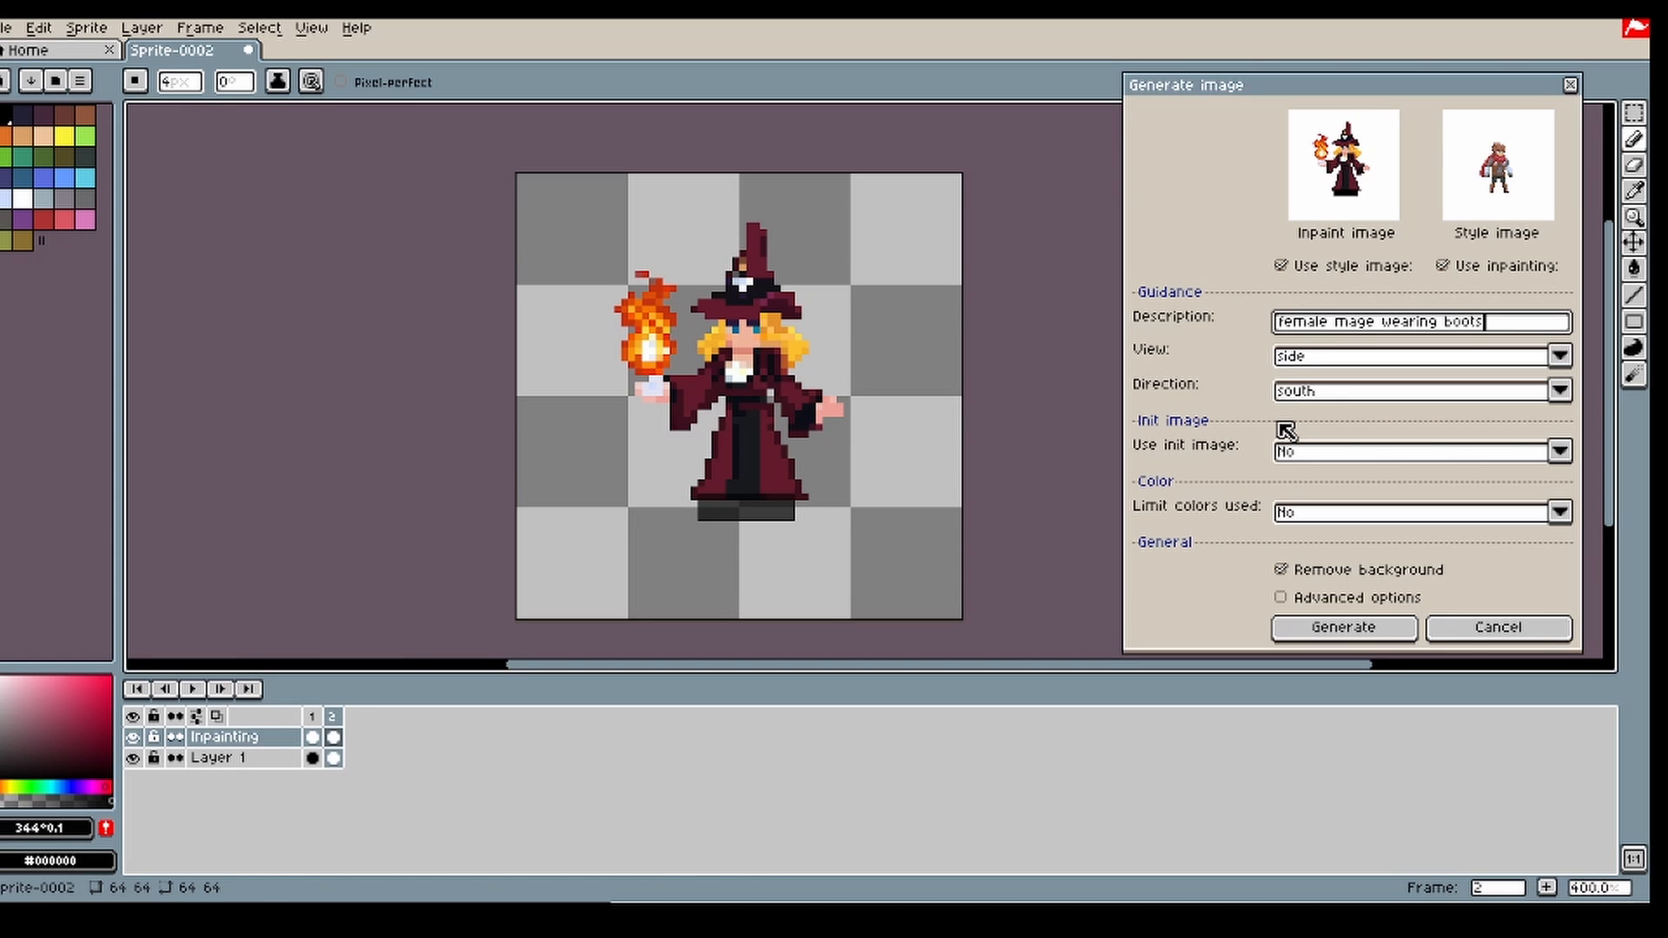
left_click_drag(704, 519, 790, 521)
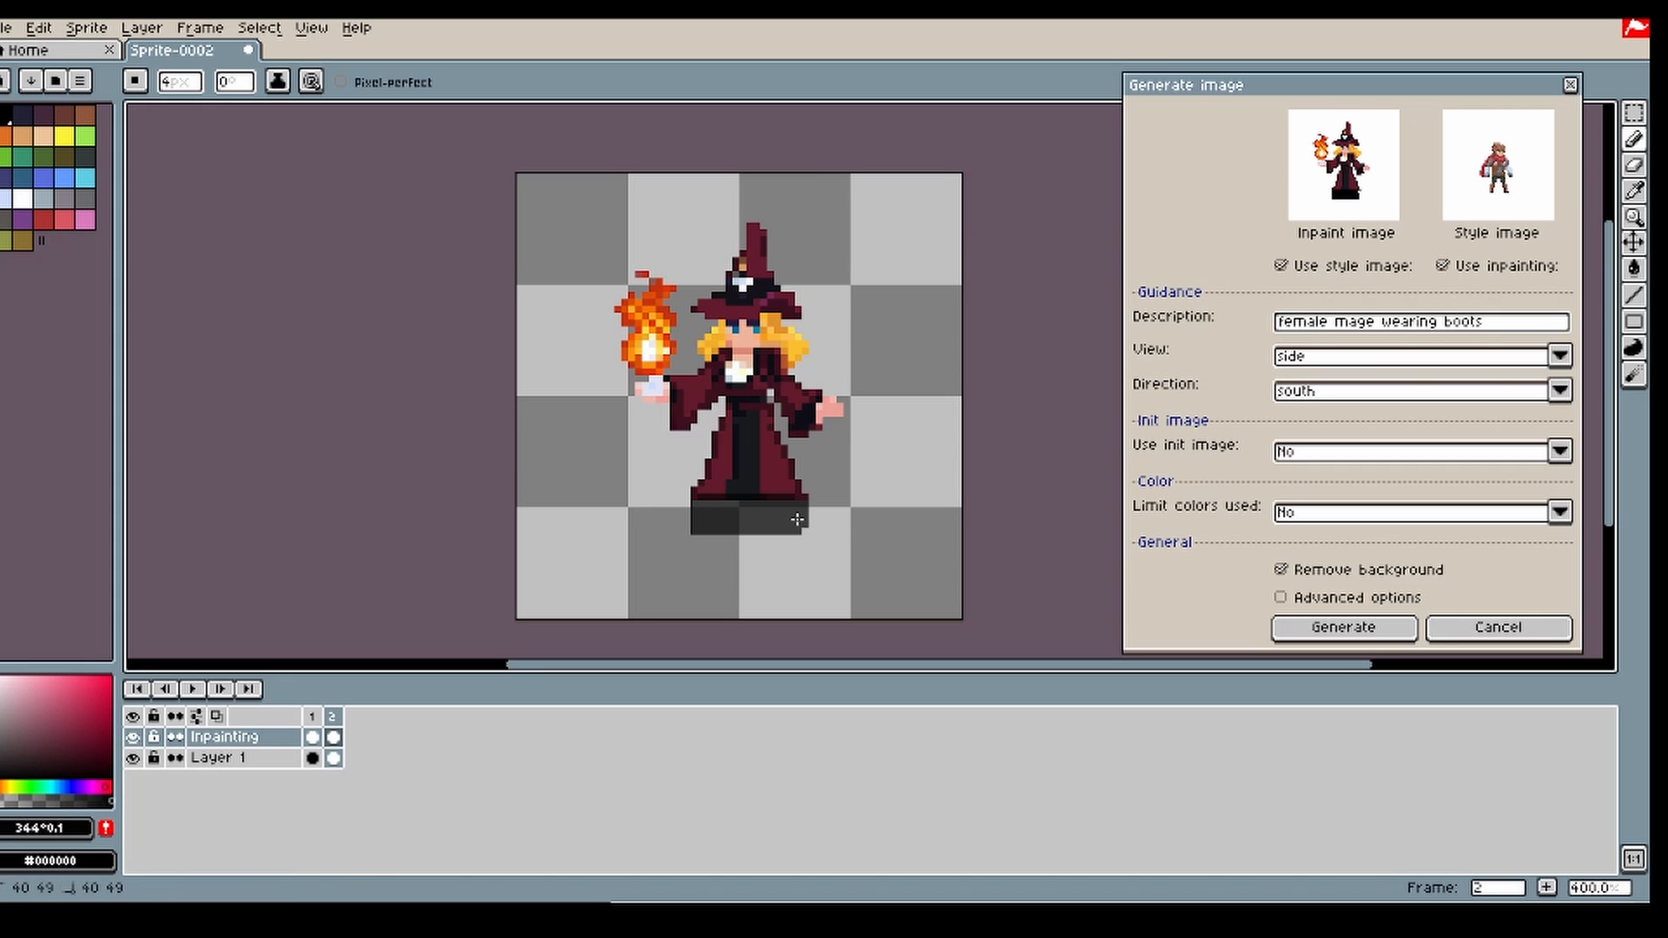
Step: Set Use init image to Yes and paint two brown boot shapes below the robe on Layer 1, frame 2, with the Inpainting layer hidden
left_click(1345, 461)
left_click(1329, 483)
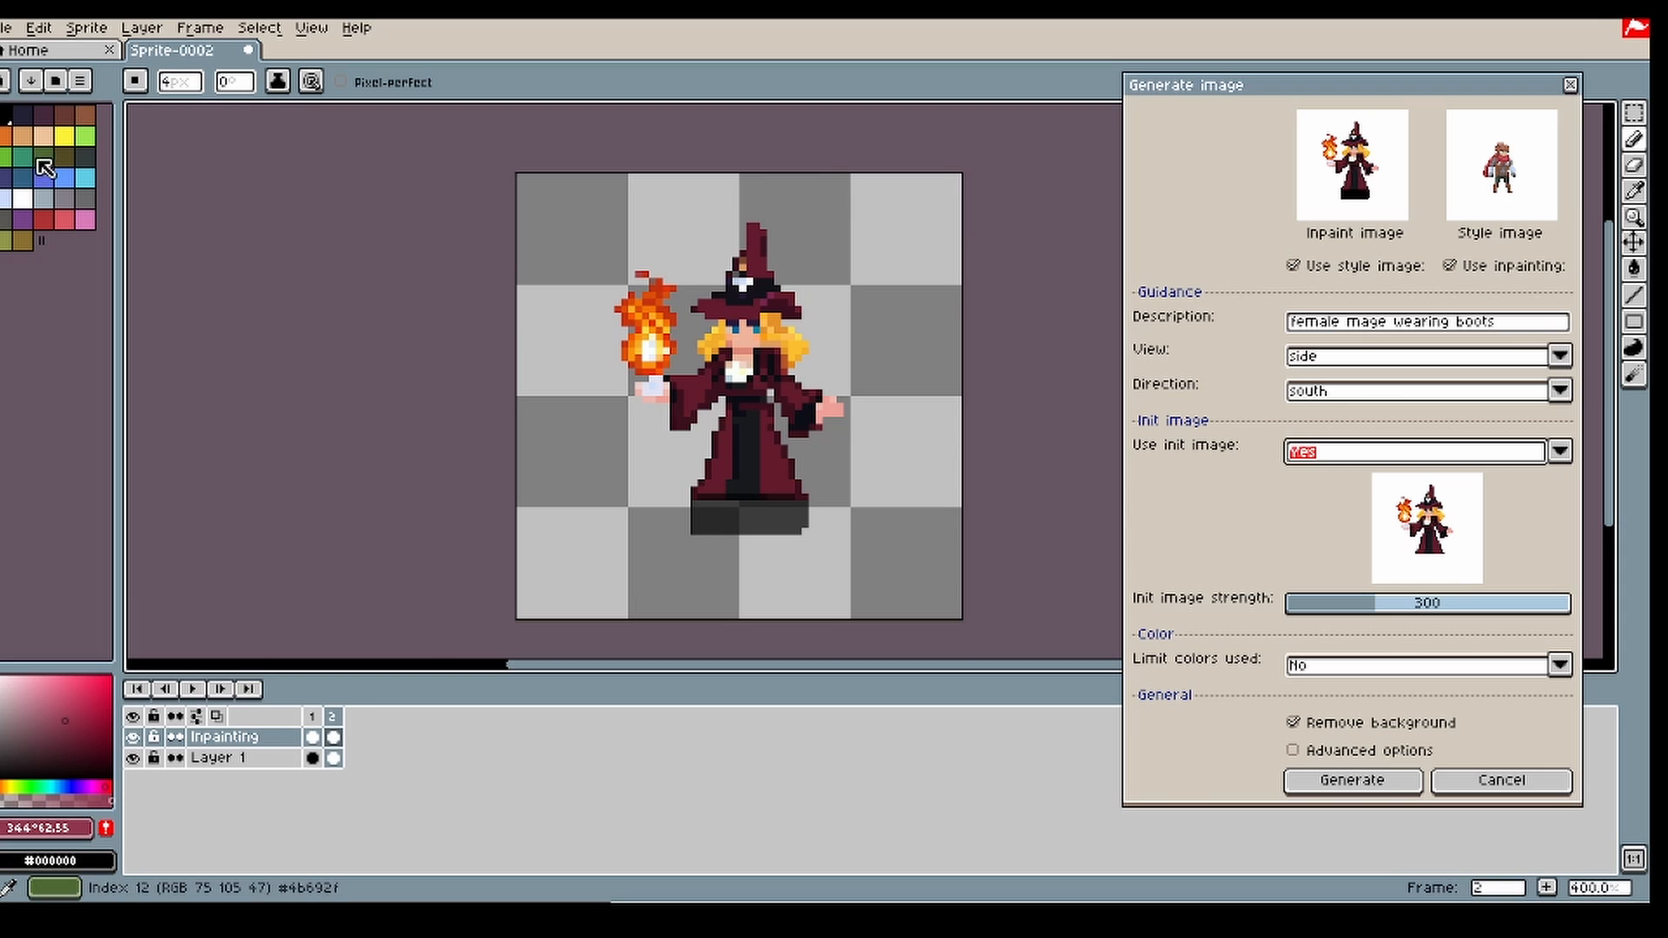
left_click(64, 114)
left_click(334, 757)
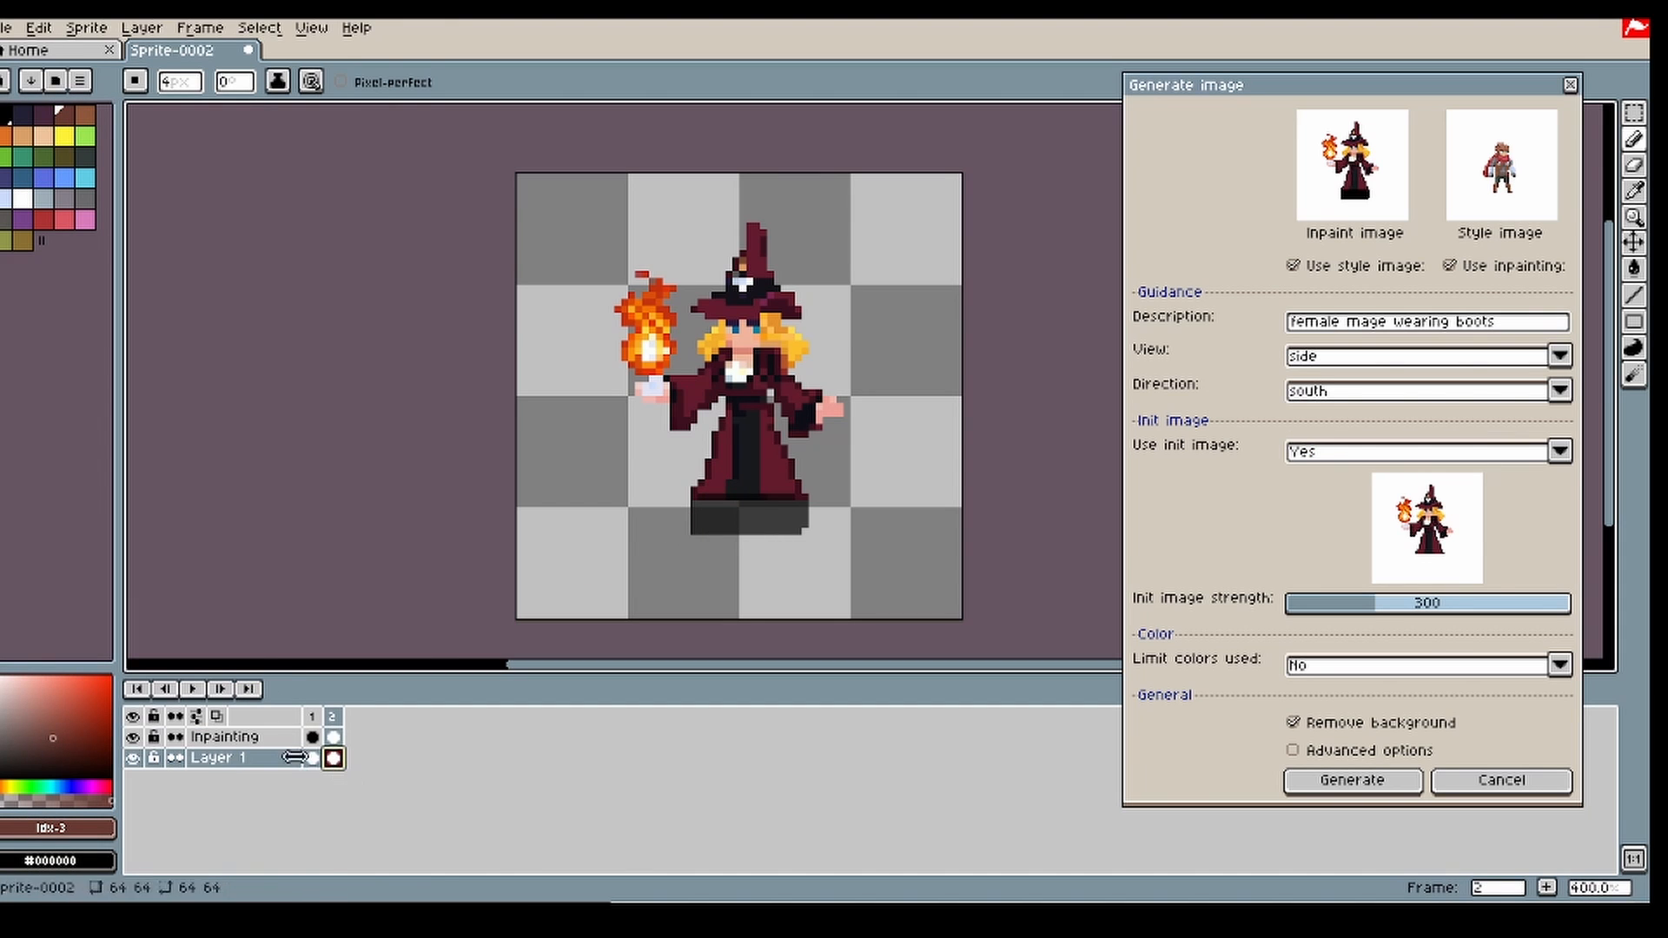
left_click(132, 737)
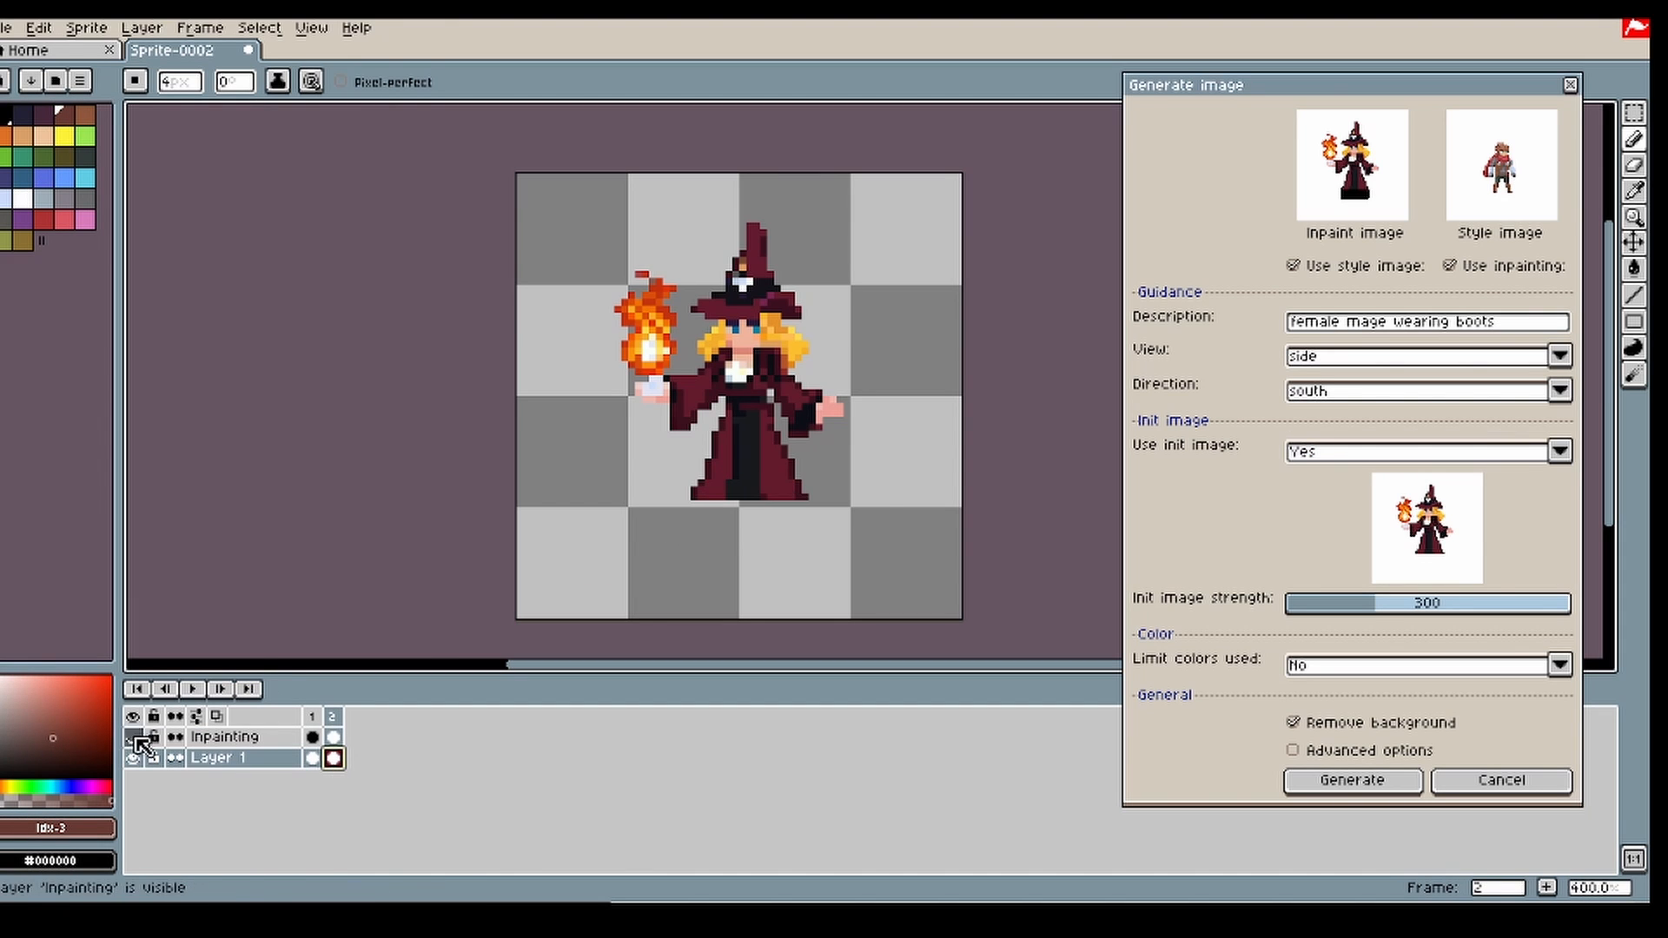
left_click(729, 517)
left_click(770, 518)
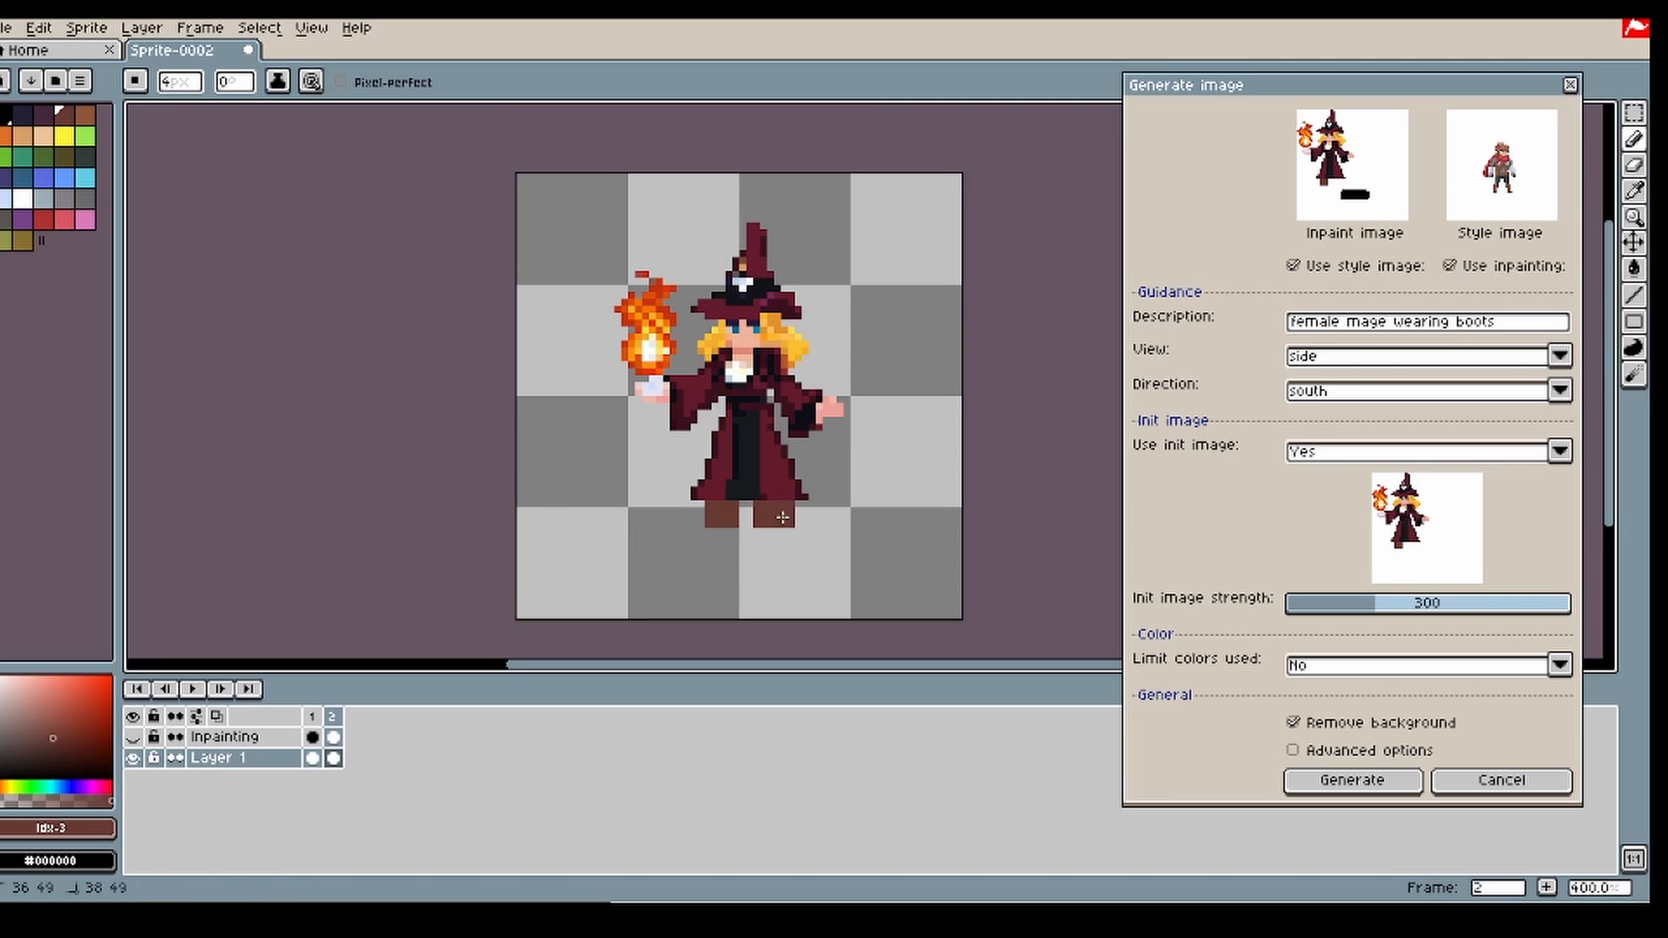
Step: Show the Inpainting layer again and generate the boots with an init image strength of 300
left_click(132, 736)
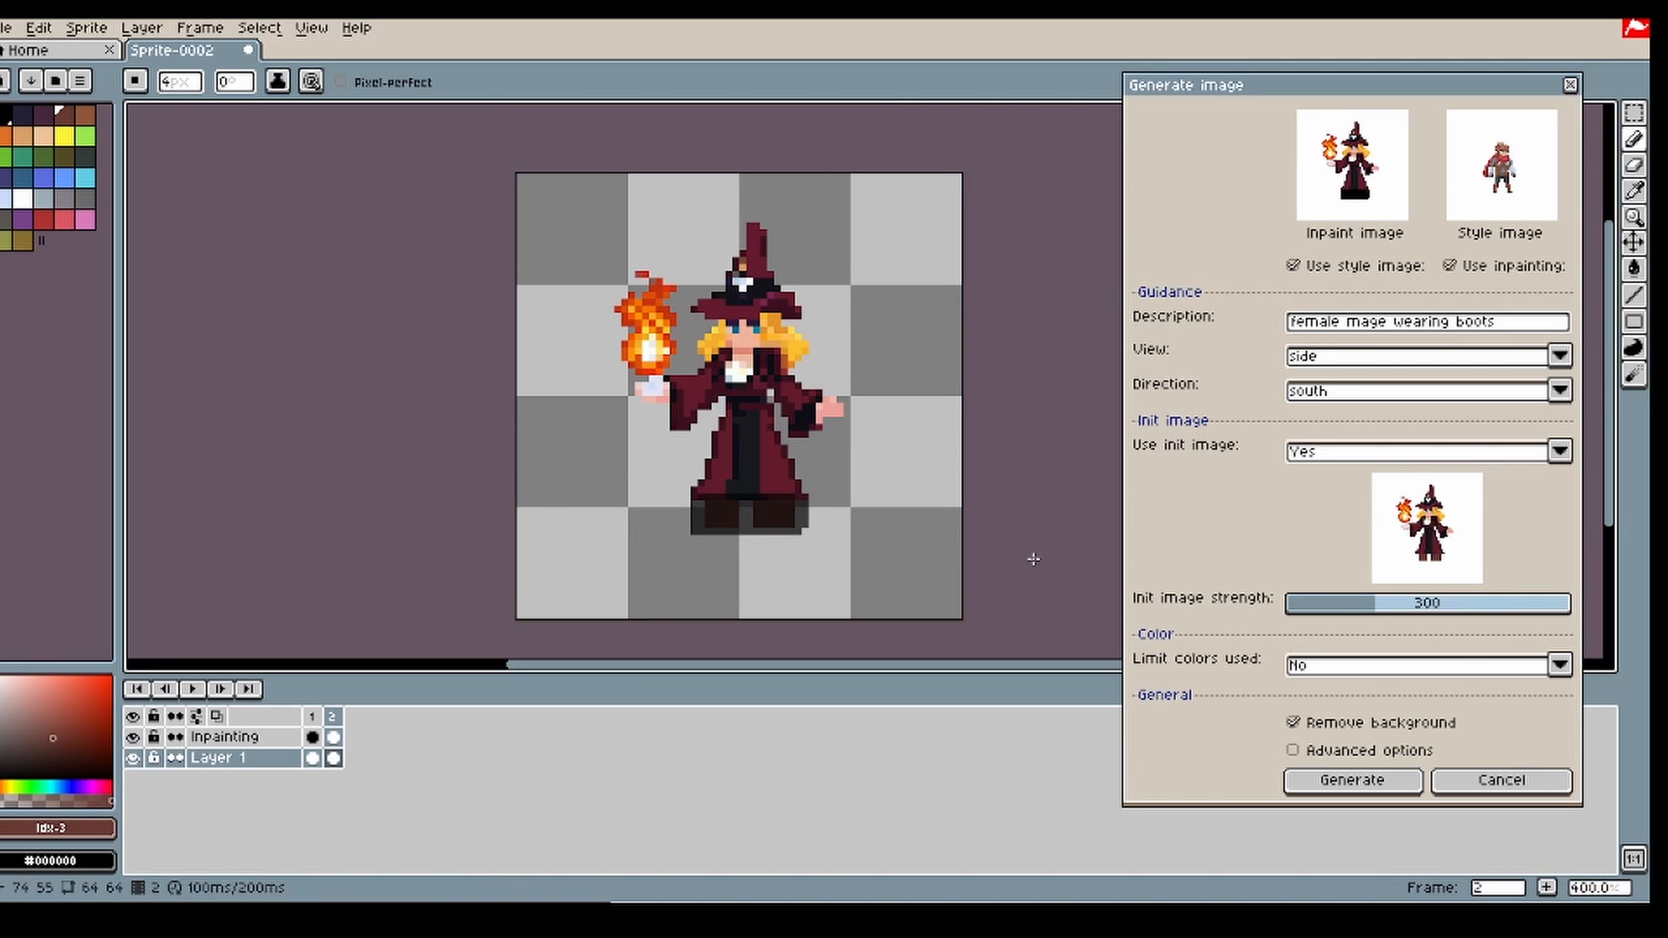
left_click(1348, 783)
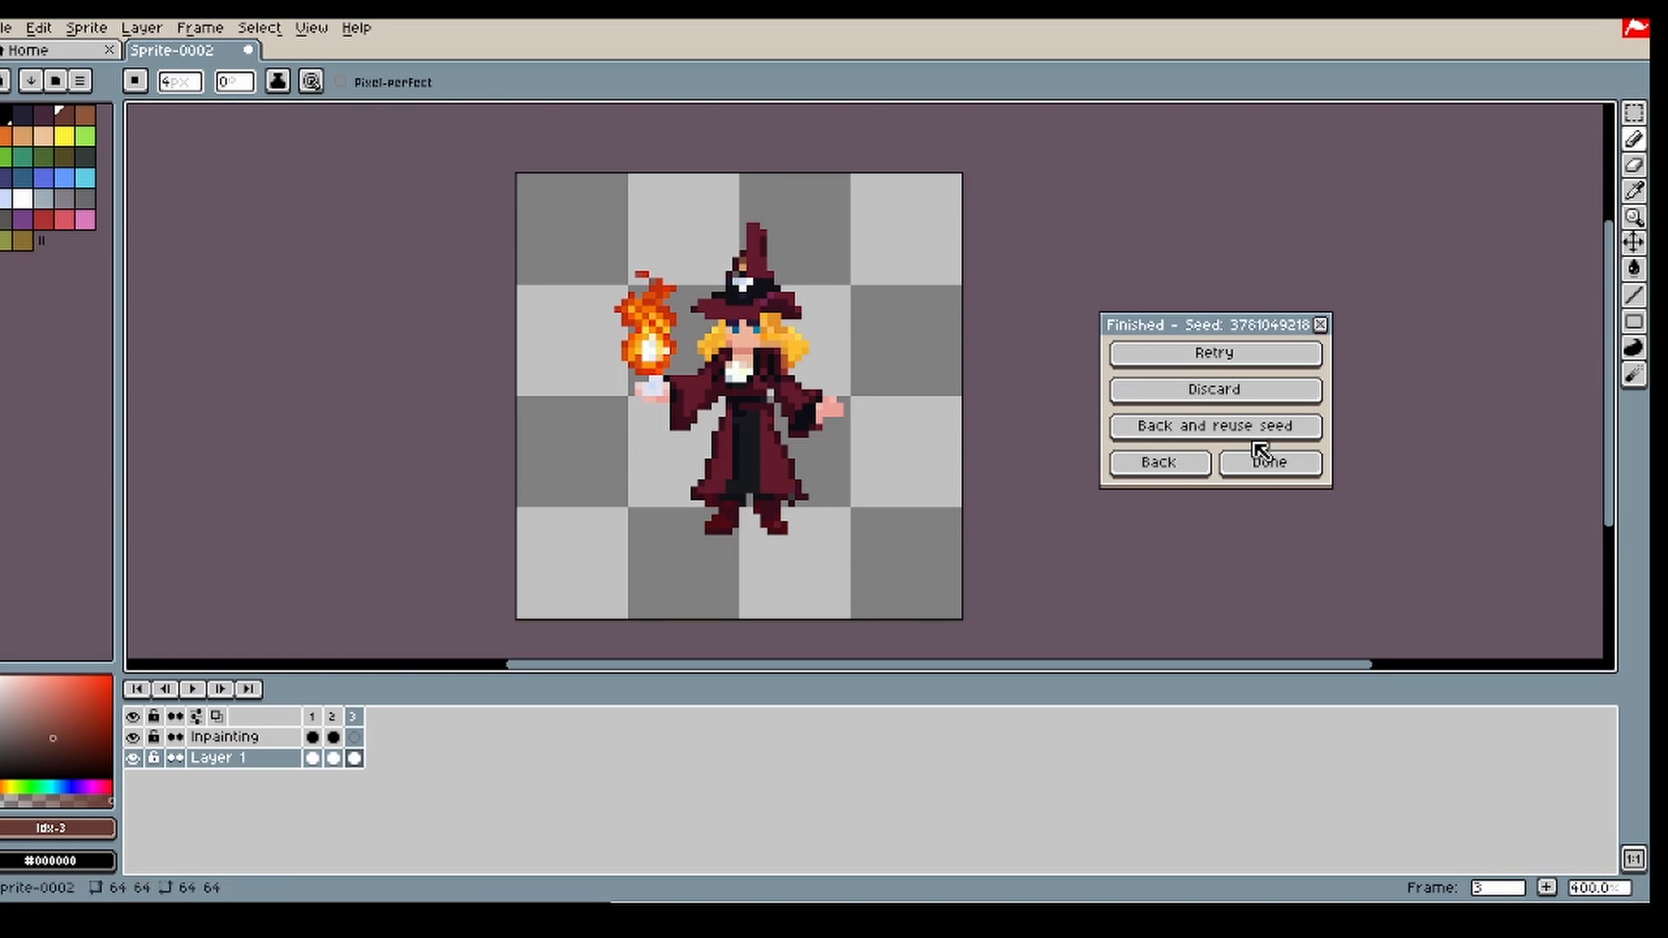
left_click(1634, 165)
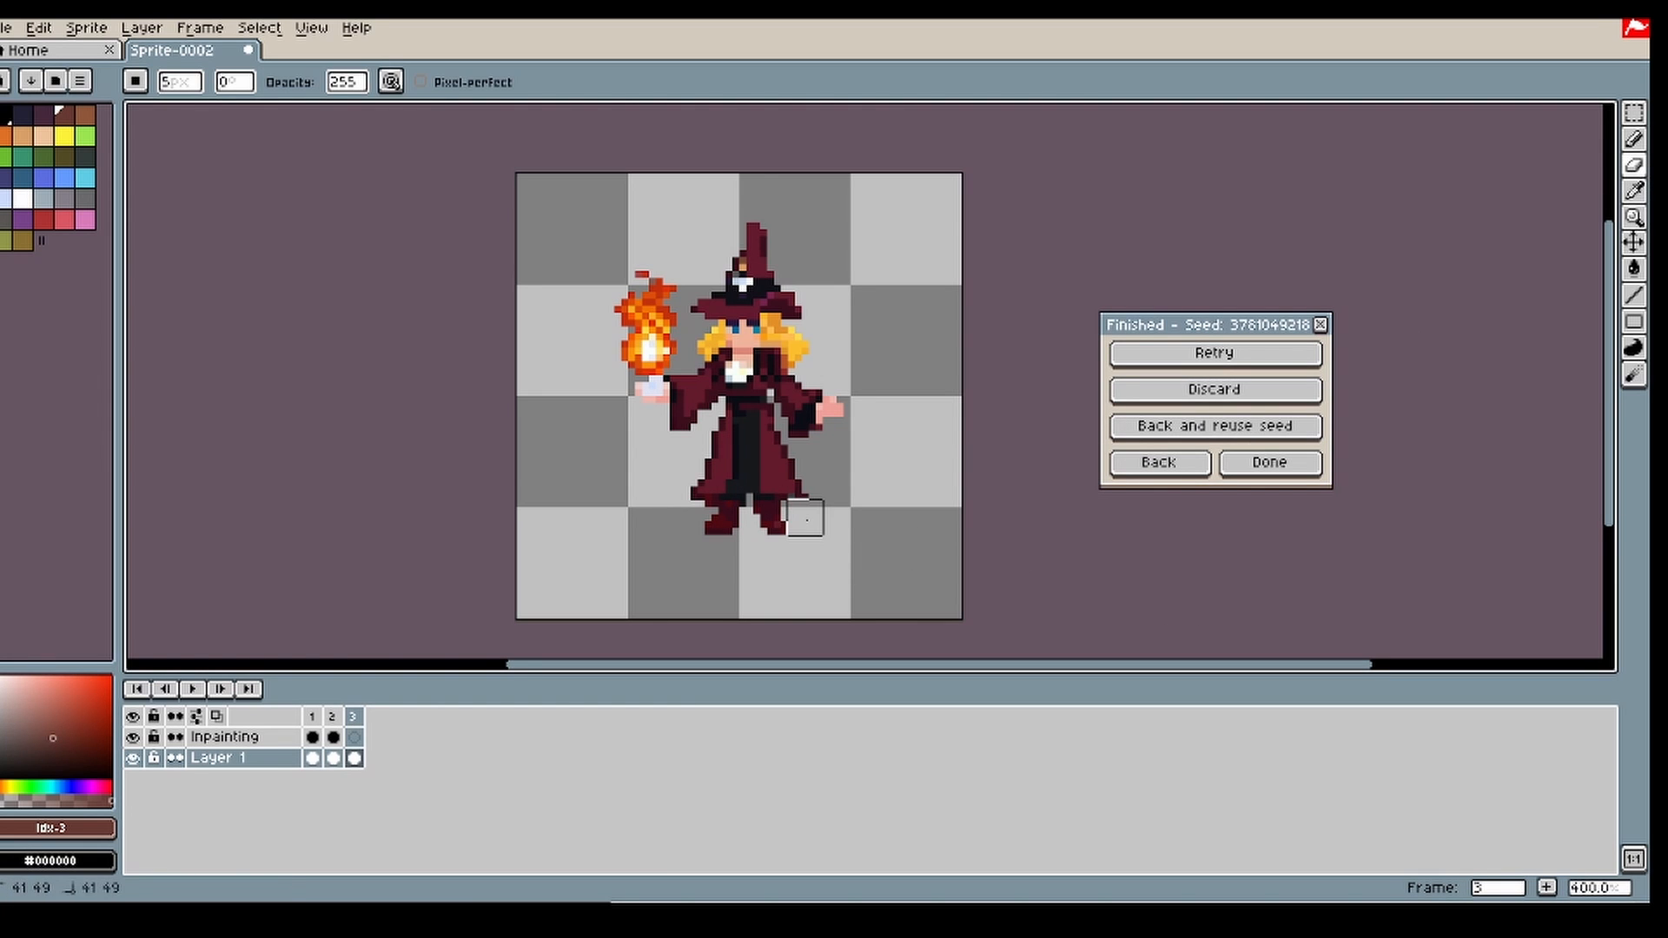
Step: Return to the image generation settings and enable the advanced options, moving the dialog so that all of it fits on screen
left_click(1164, 467)
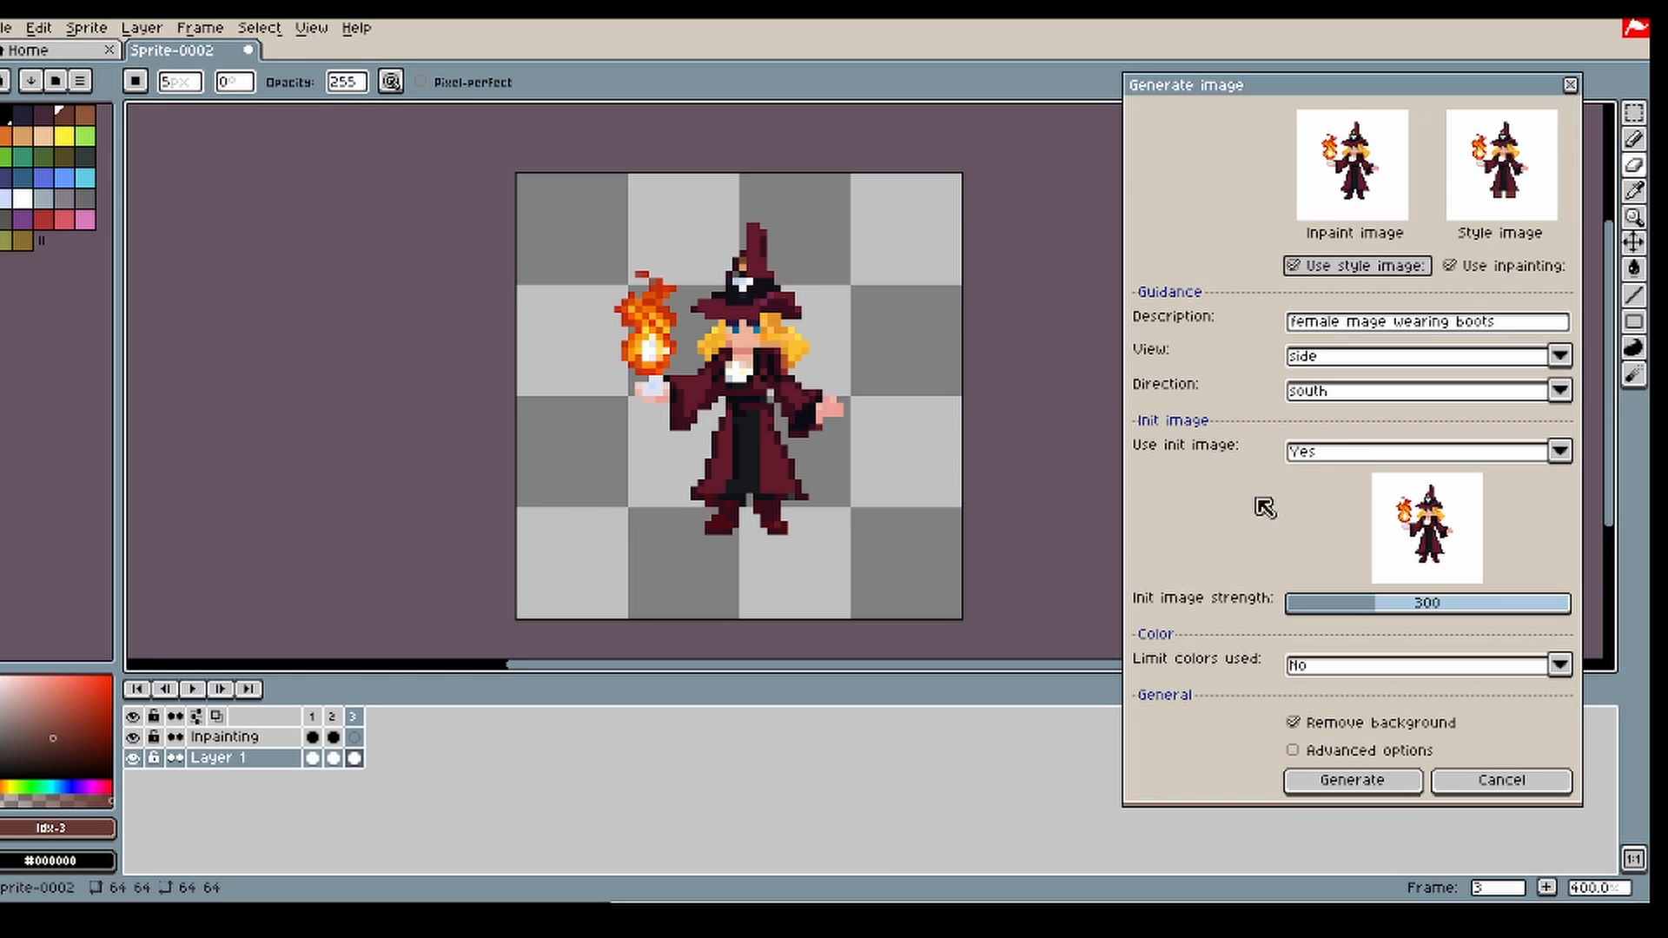
left_click(1295, 751)
left_click_drag(1499, 50, 1451, 36)
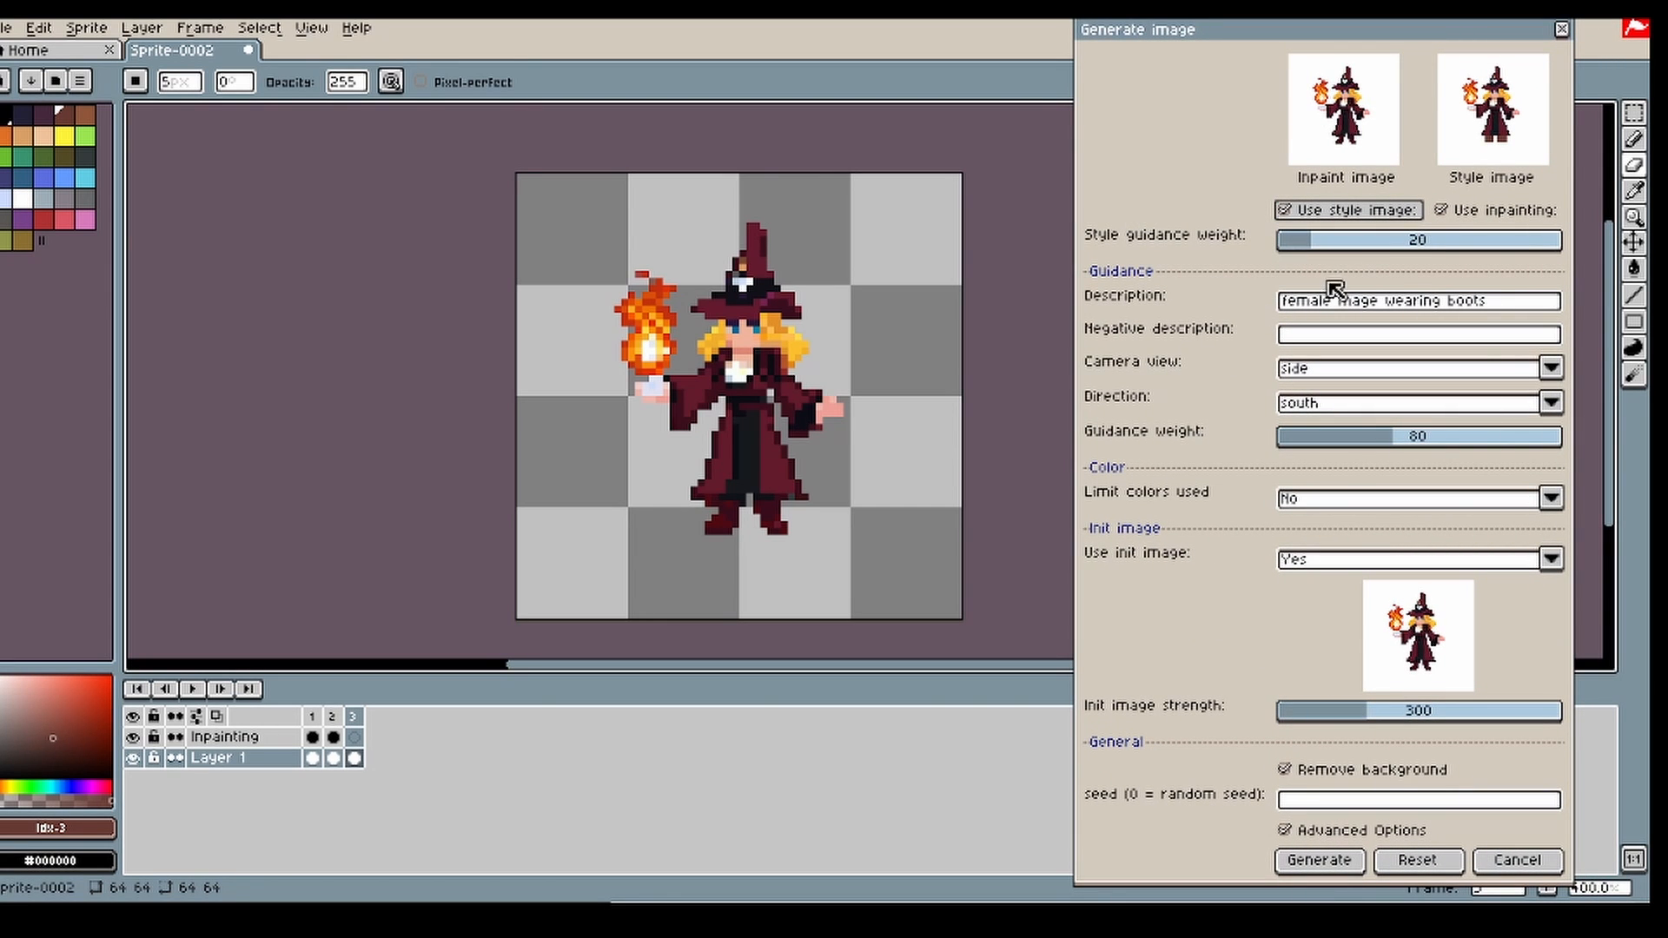
Step: Switch to frame 1 and set the style guidance weight to 42 and the guidance weight to 76
mouse_move(1328, 253)
left_mouse_down()
mouse_move(1299, 251)
mouse_move(1328, 256)
left_mouse_up()
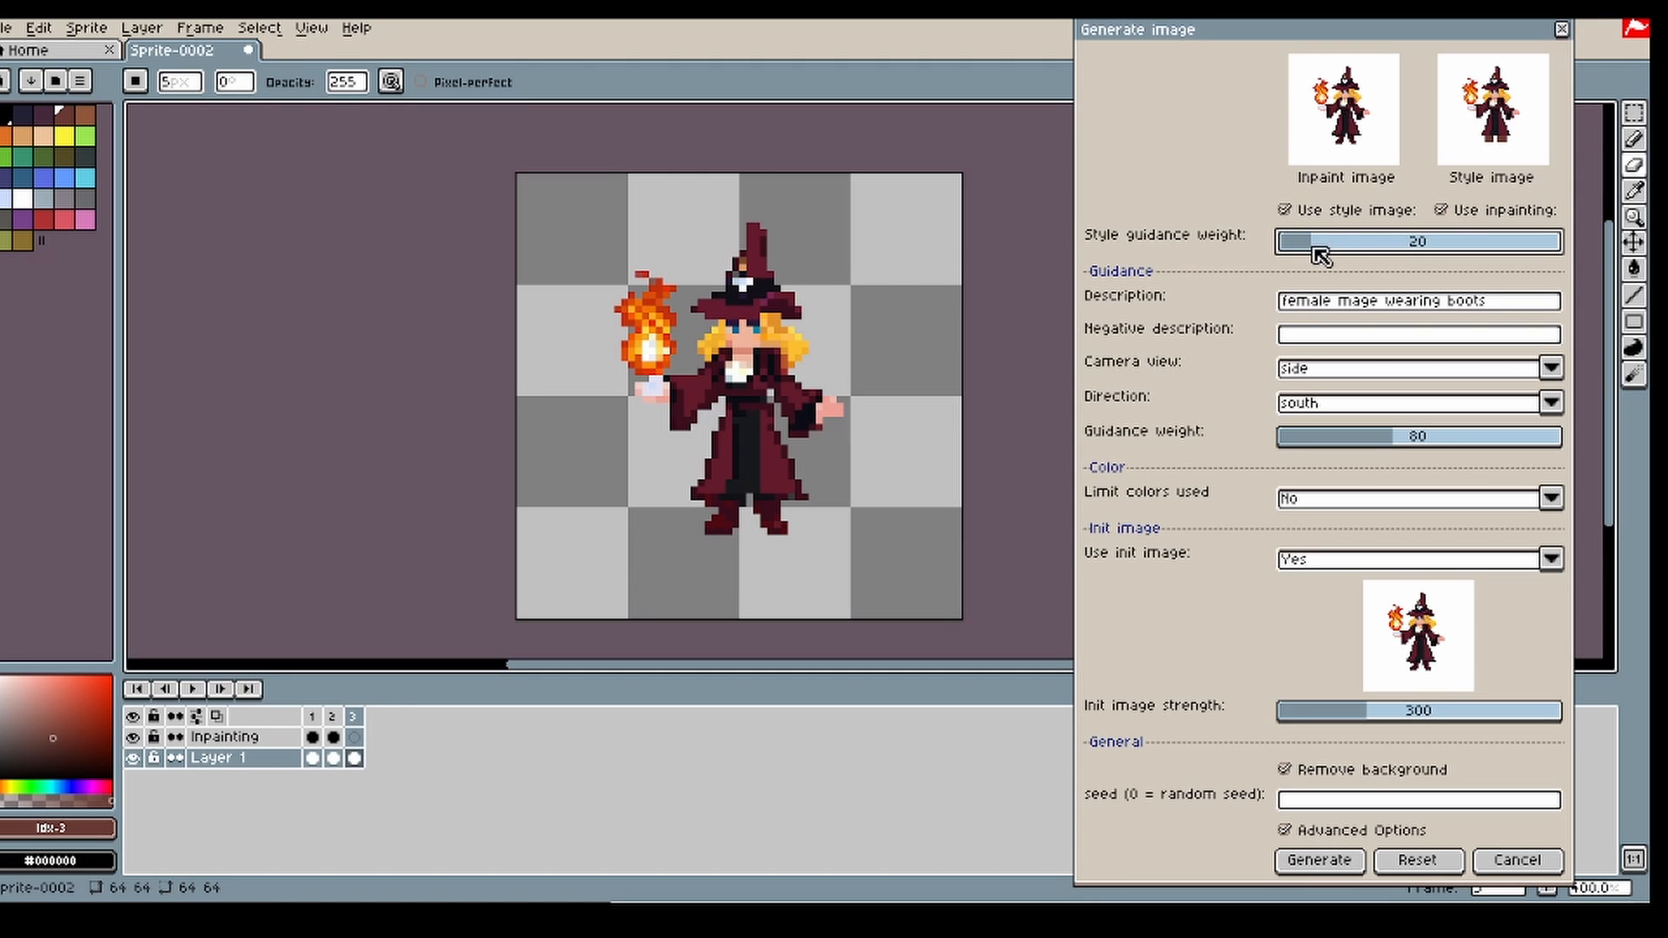
left_click(312, 716)
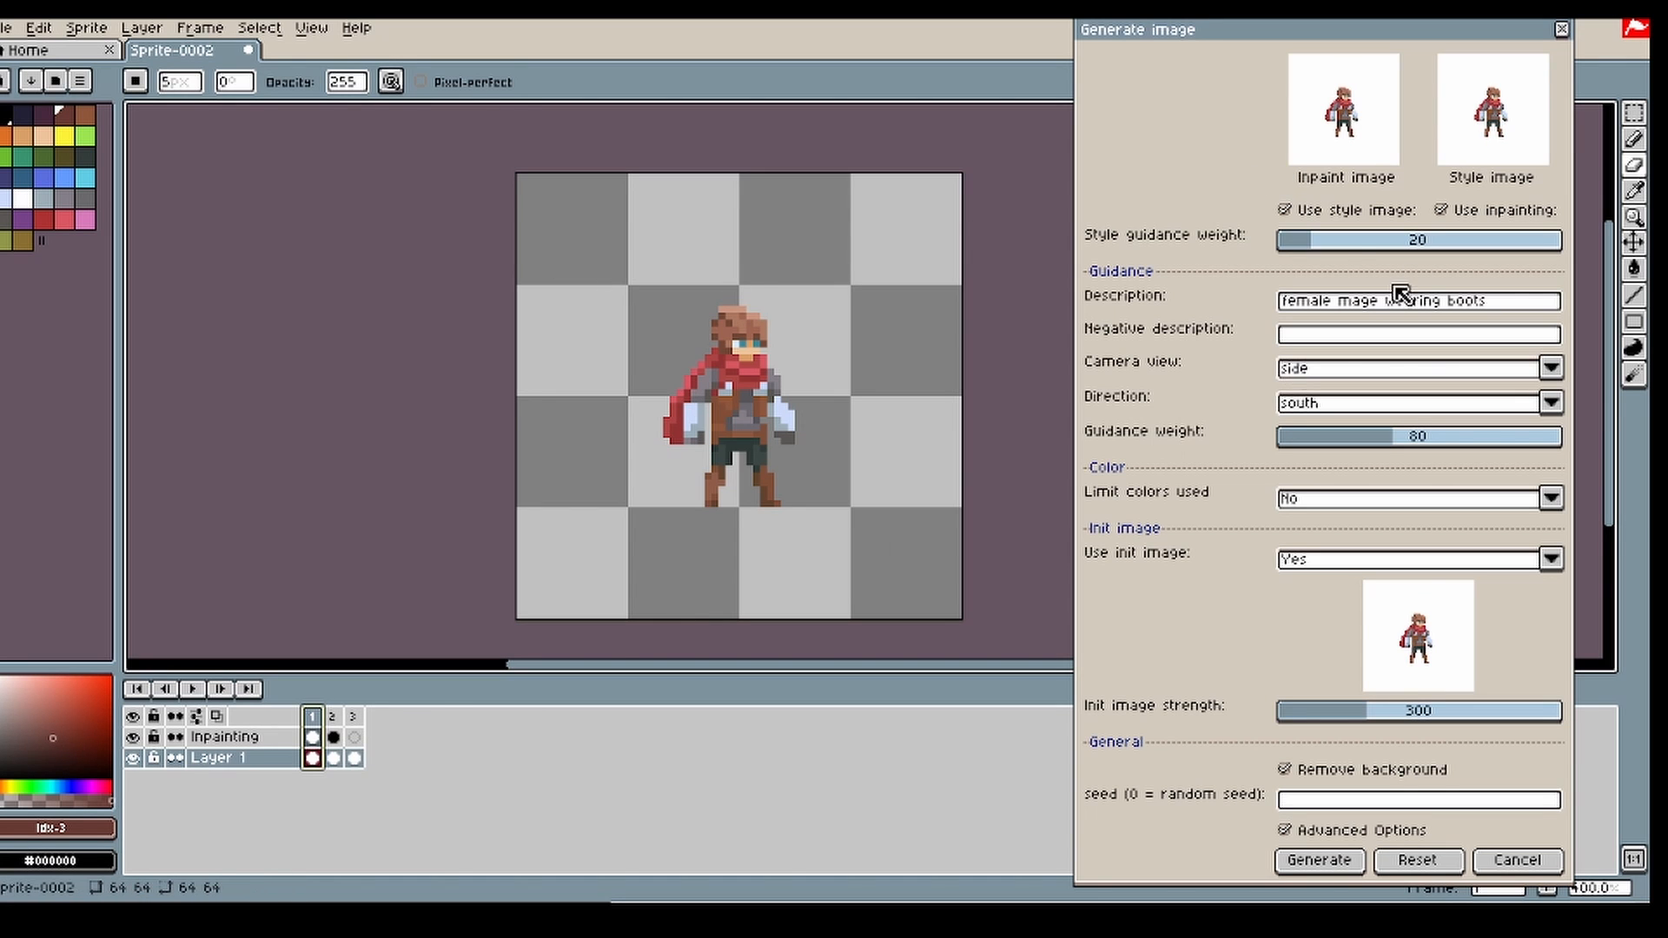
left_click_drag(1346, 247, 1390, 265)
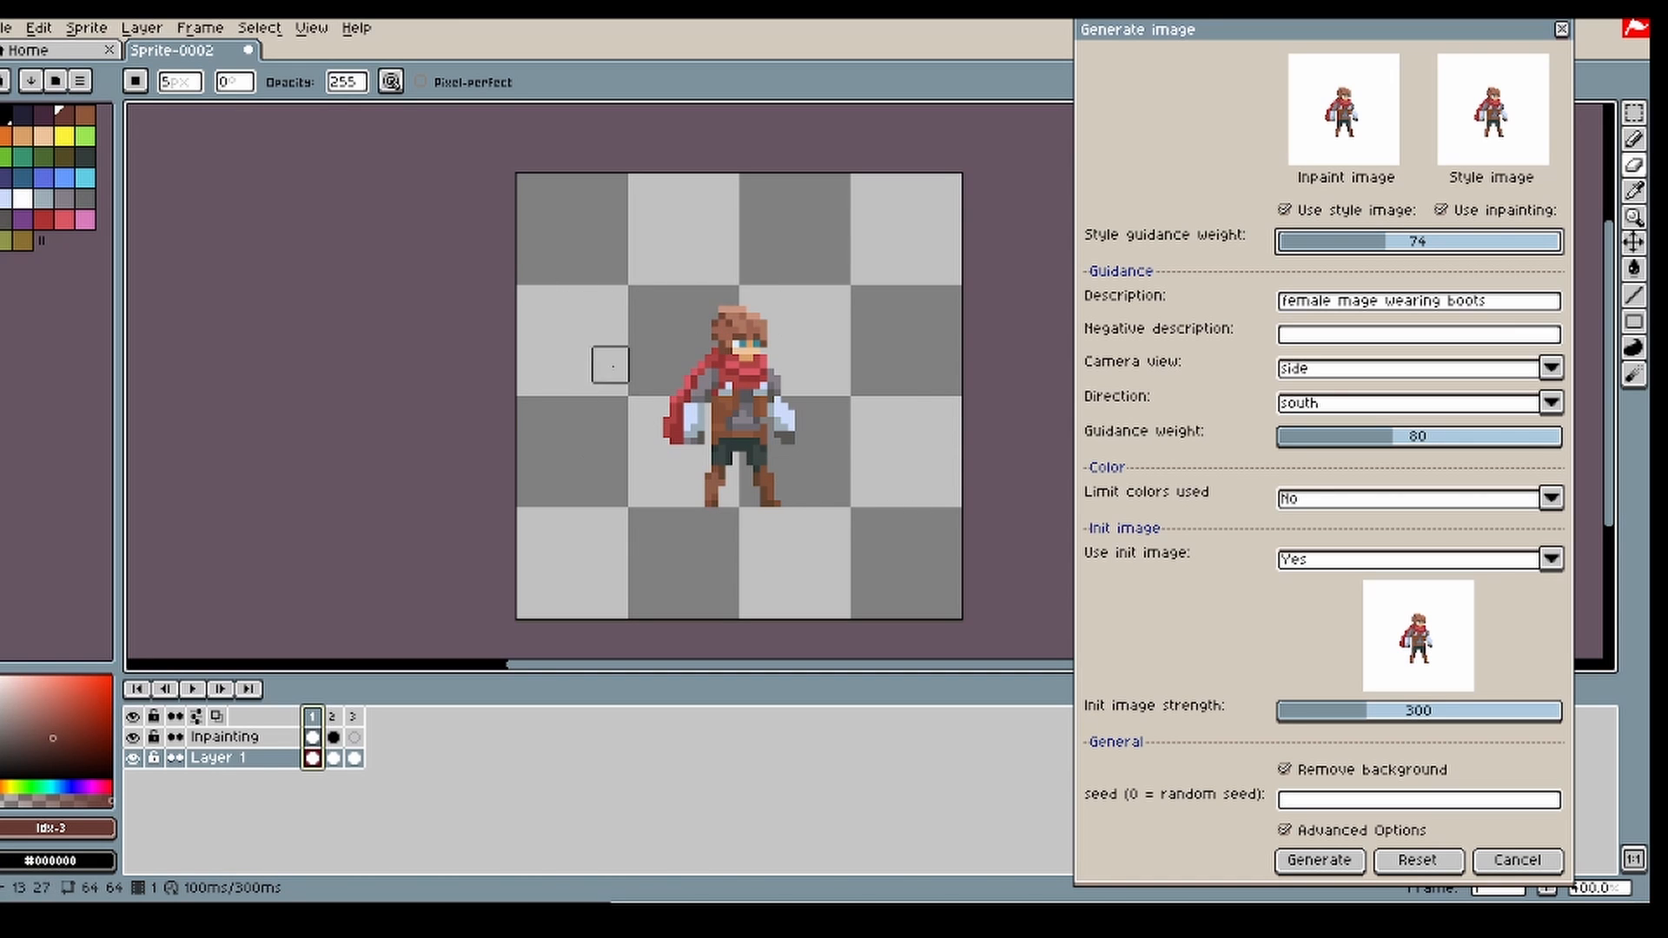
mouse_move(1367, 254)
left_mouse_down()
mouse_move(1348, 236)
mouse_move(1340, 260)
left_mouse_up()
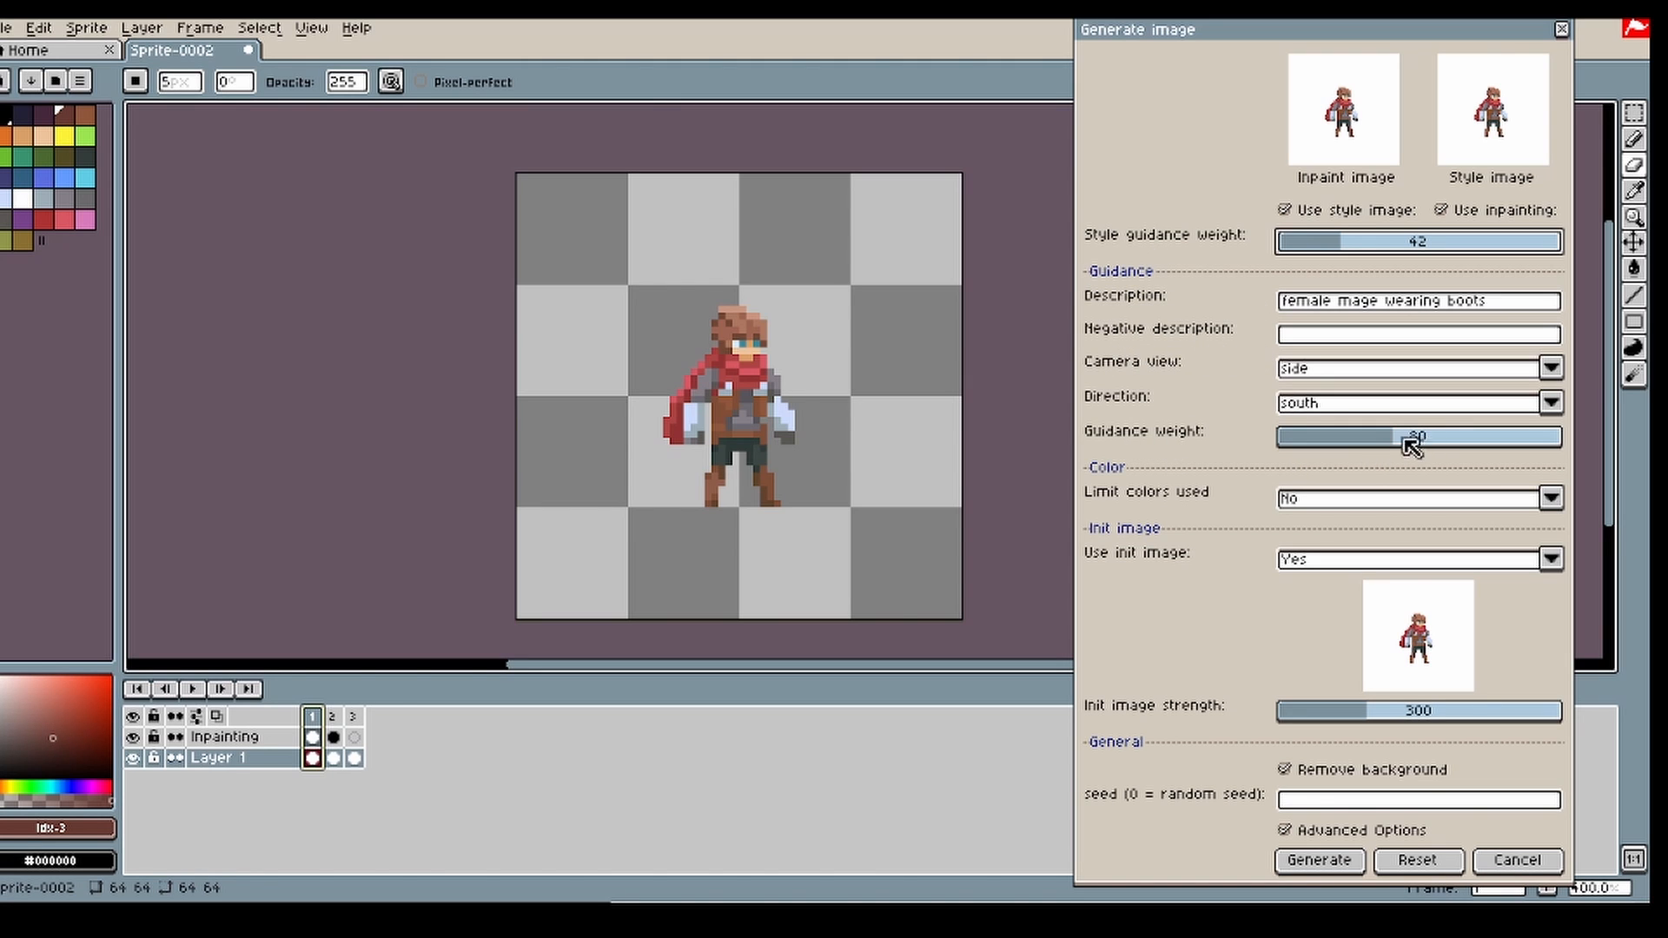
left_click_drag(1410, 445, 1402, 445)
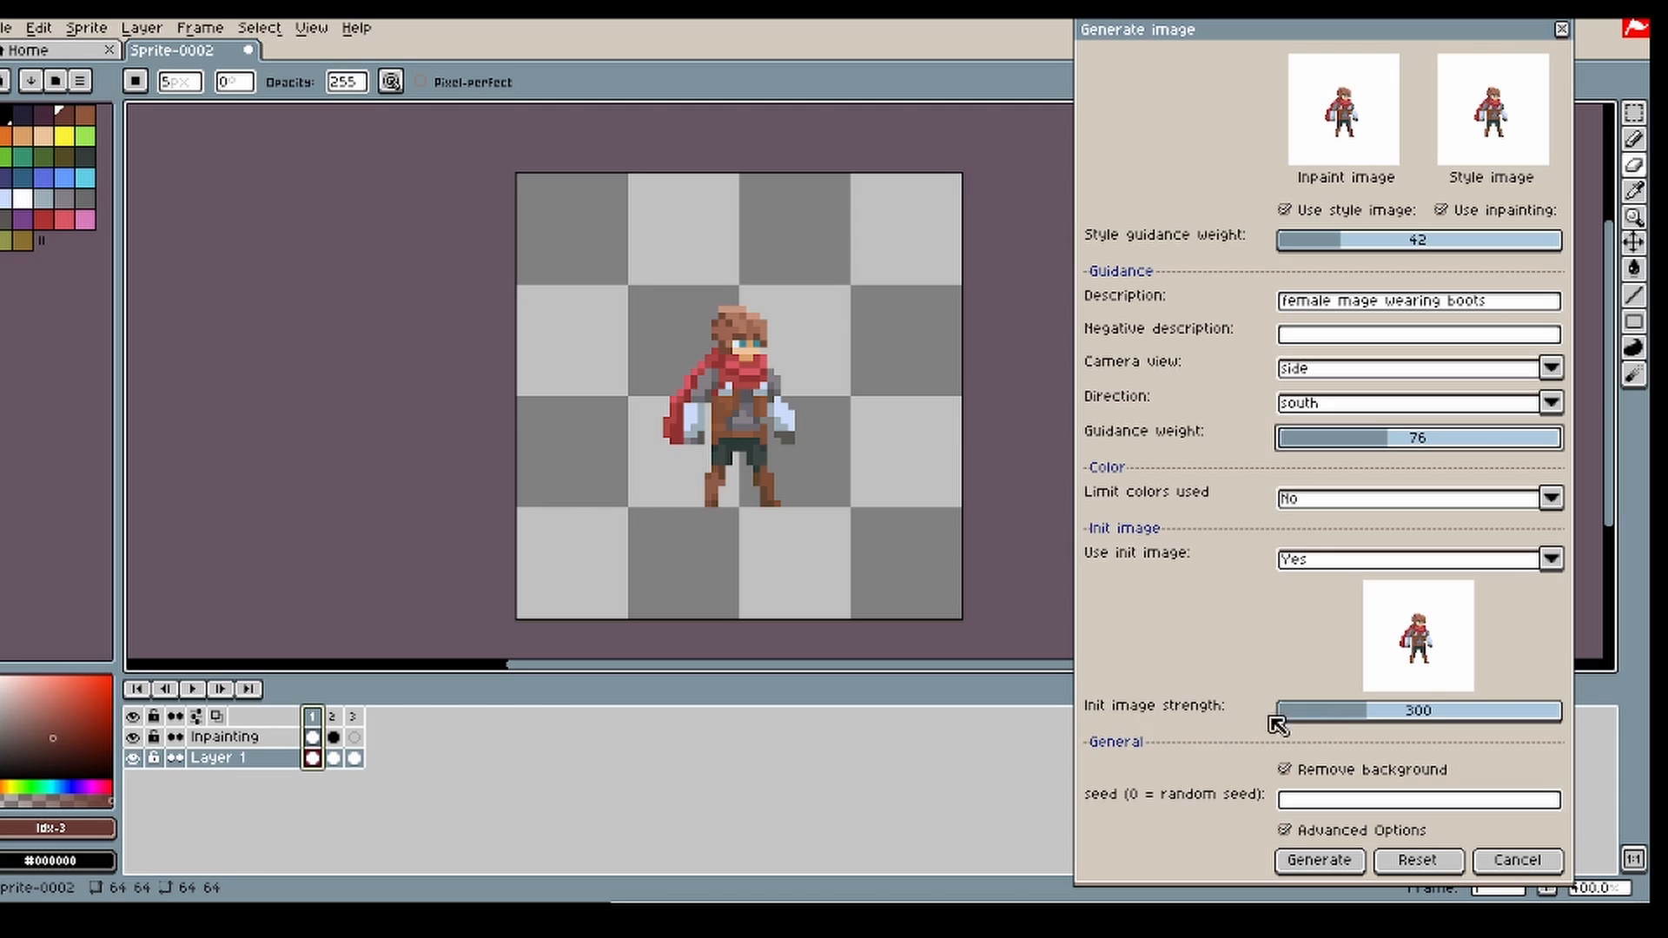
Step: Try init image strengths of 796, 153 and 1, ending with the strength set to 999
left_click(1474, 712)
left_click(1503, 714)
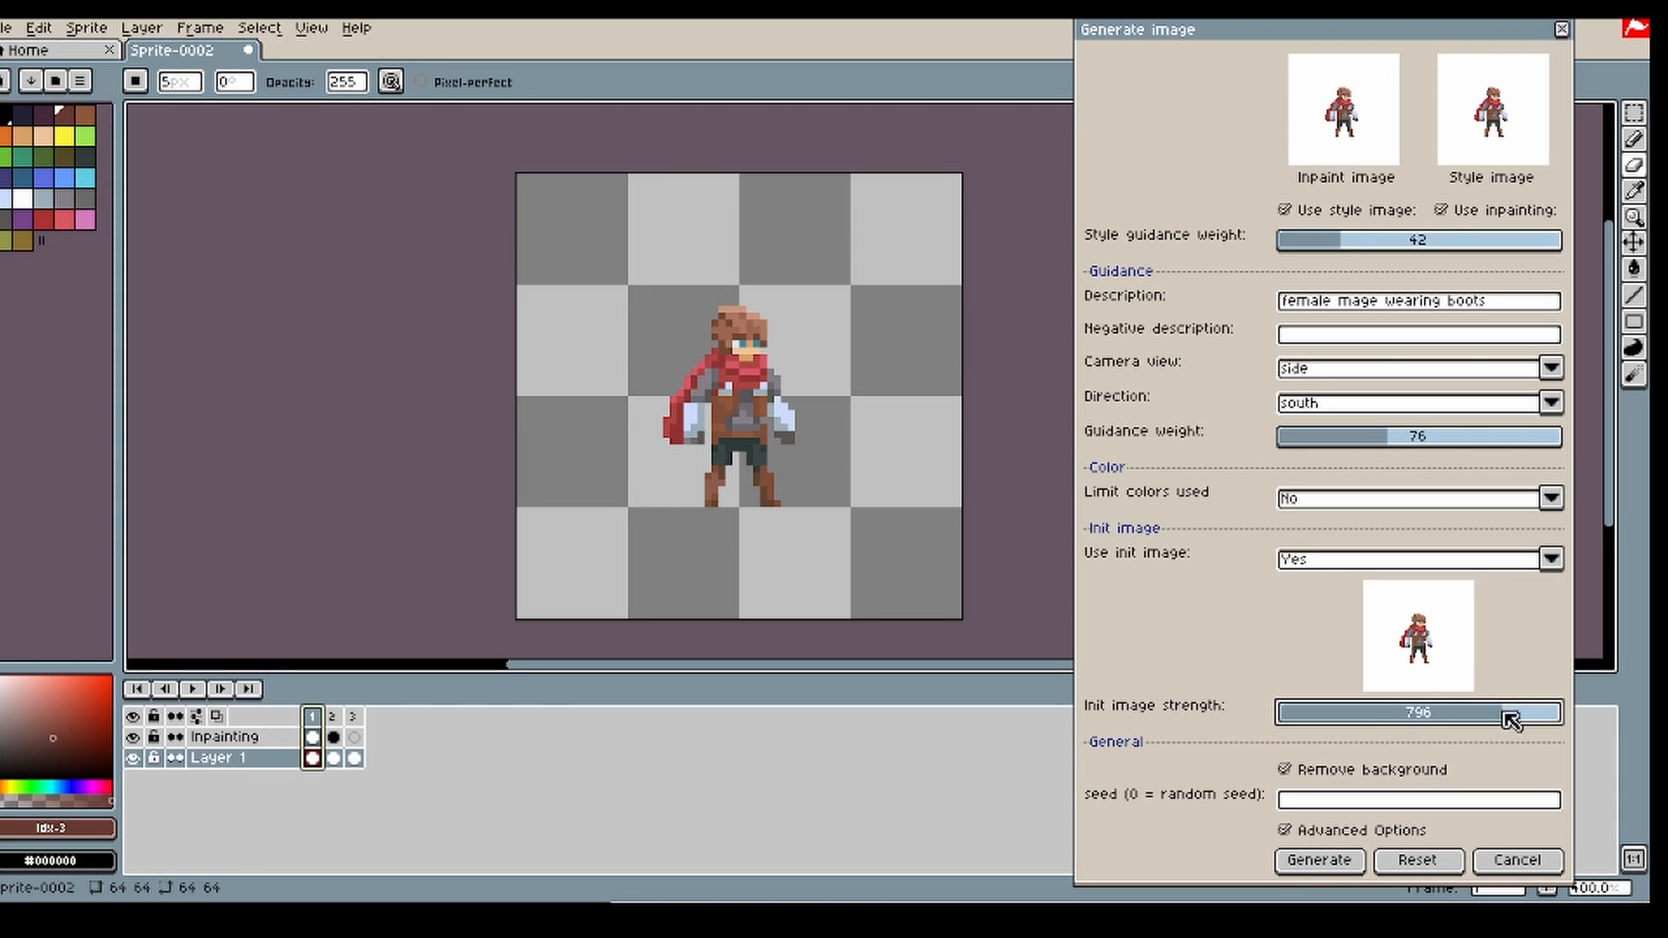
left_click(1321, 714)
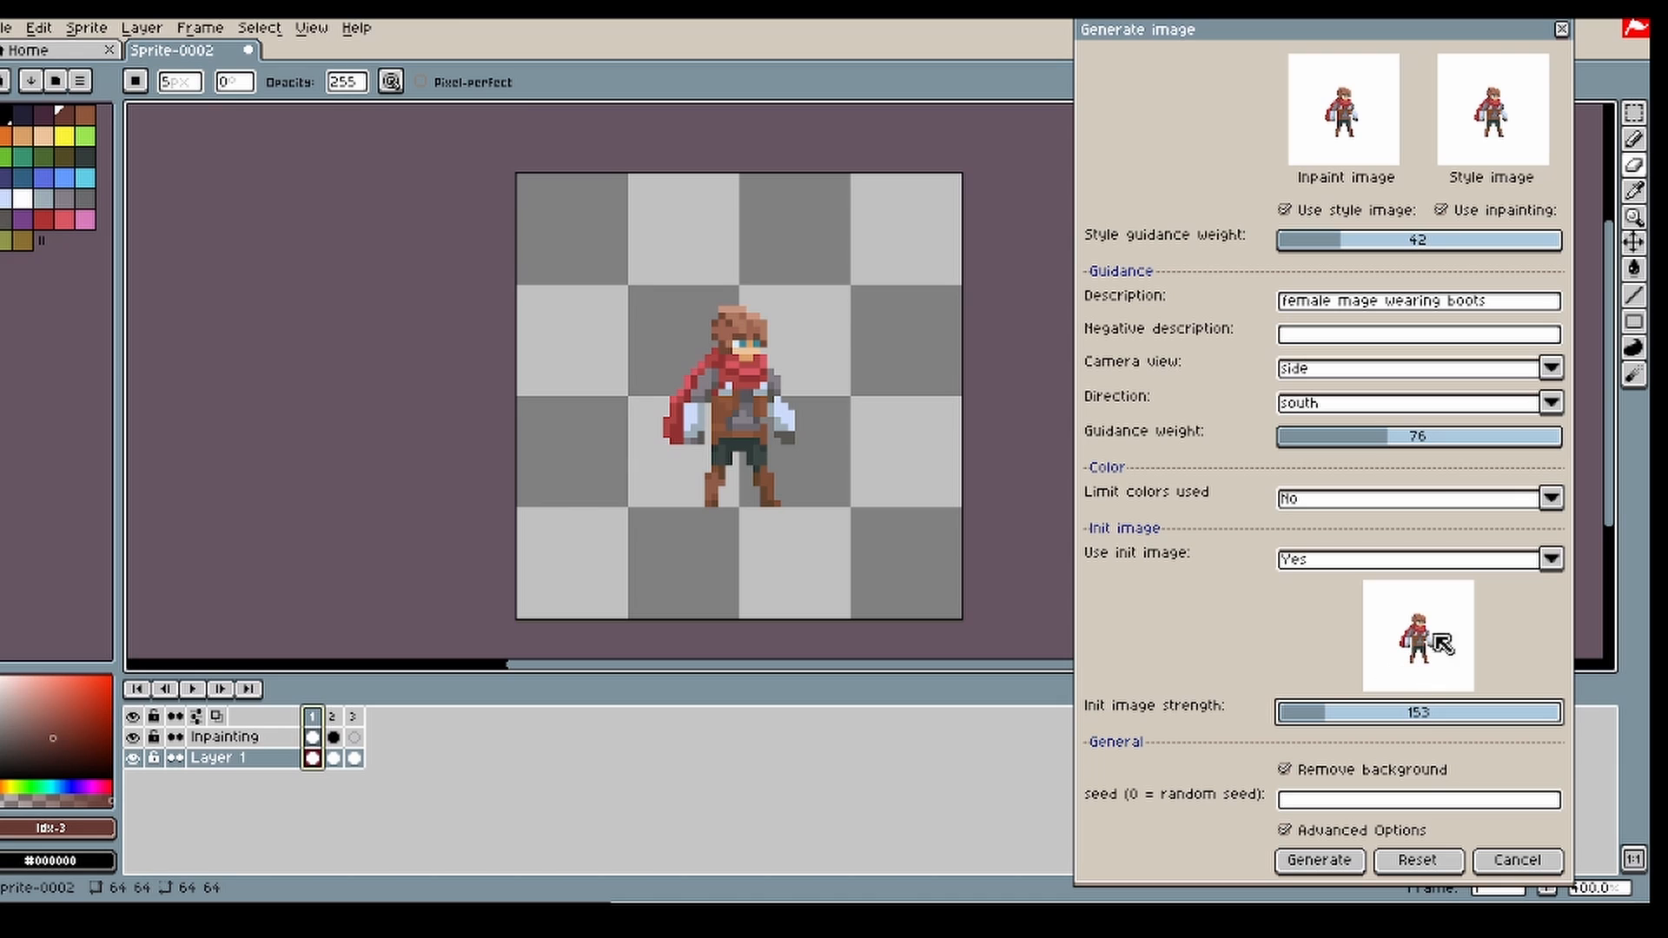
left_click_drag(1390, 717, 1472, 714)
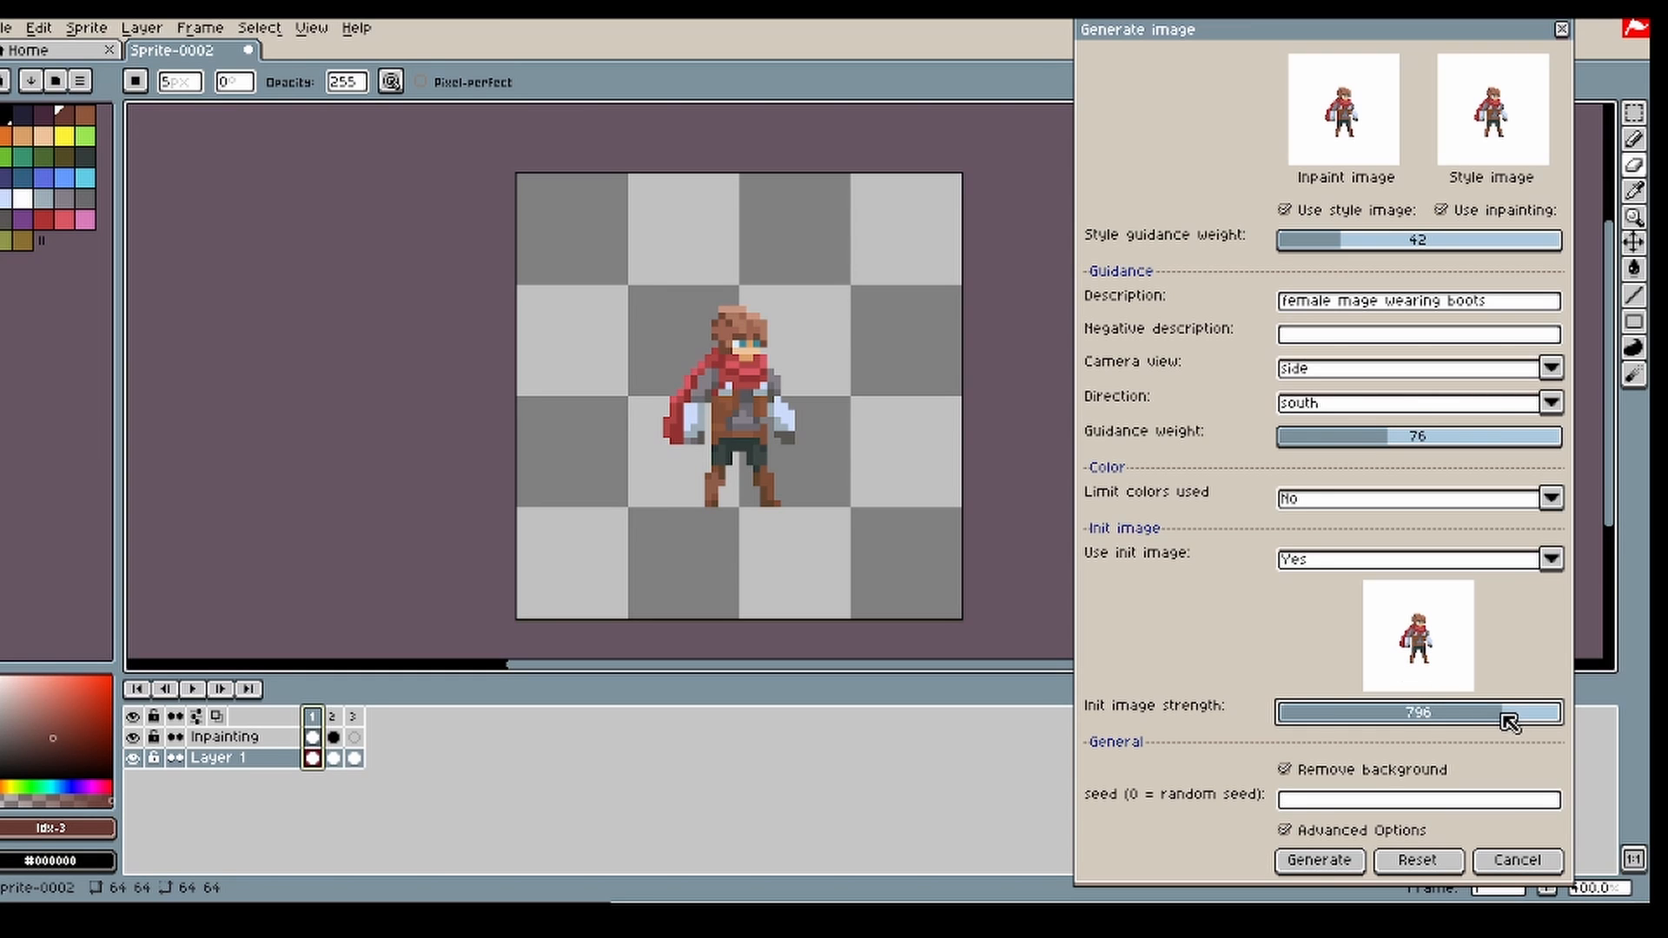
left_click_drag(1508, 721, 1293, 737)
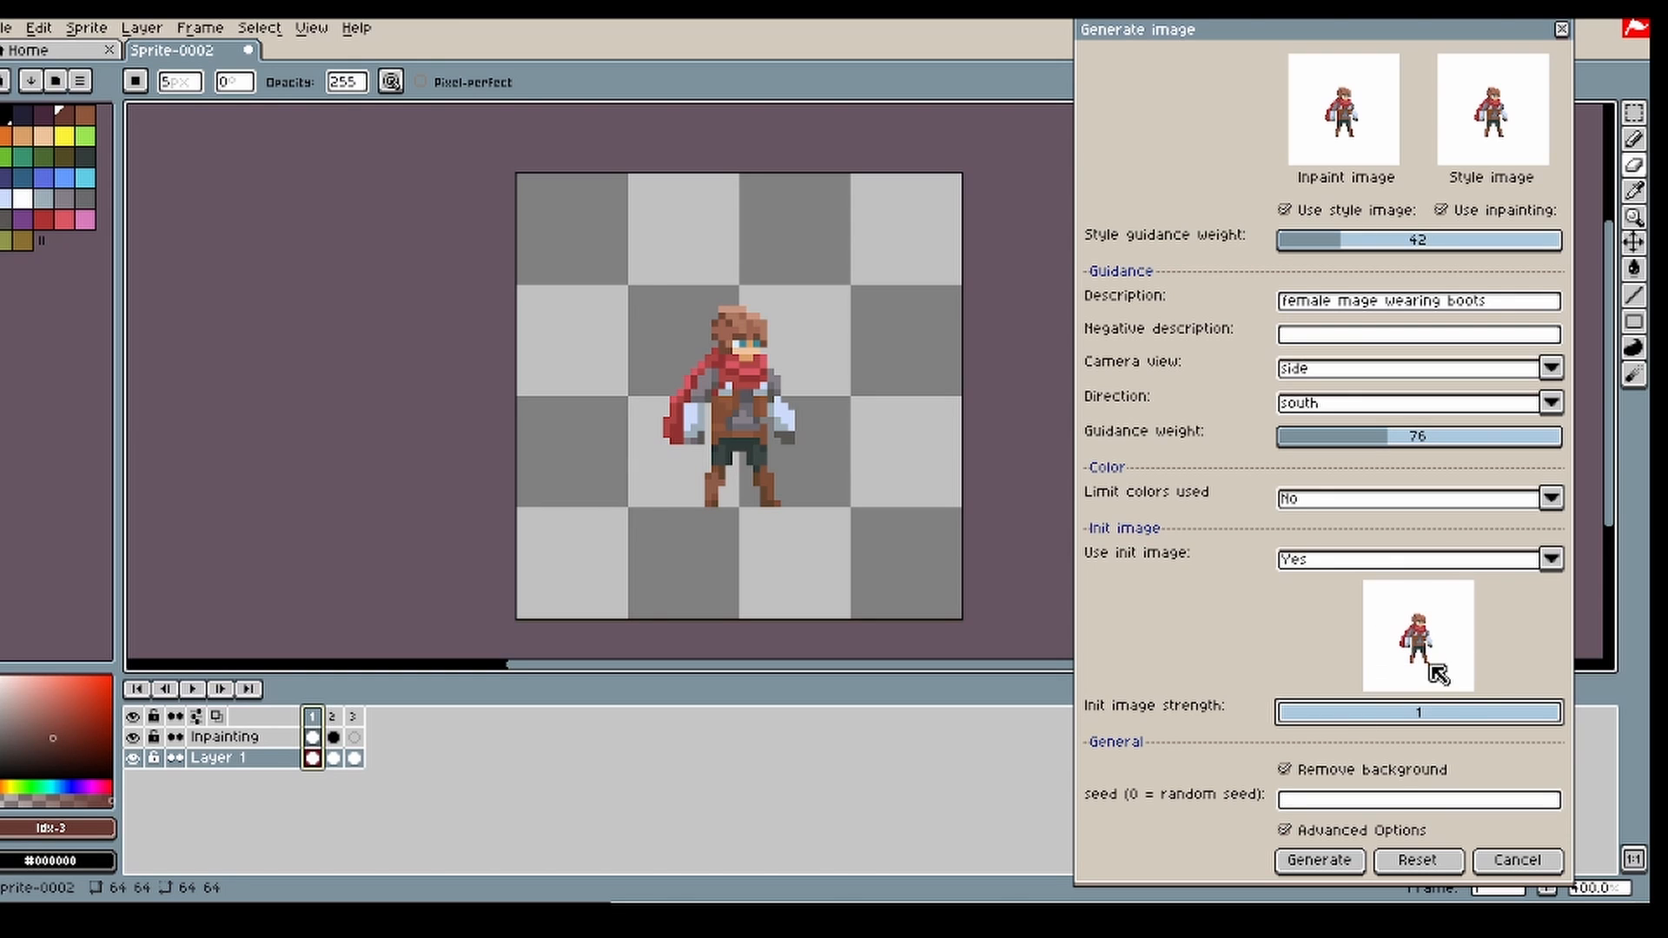
left_click_drag(1429, 712, 1568, 716)
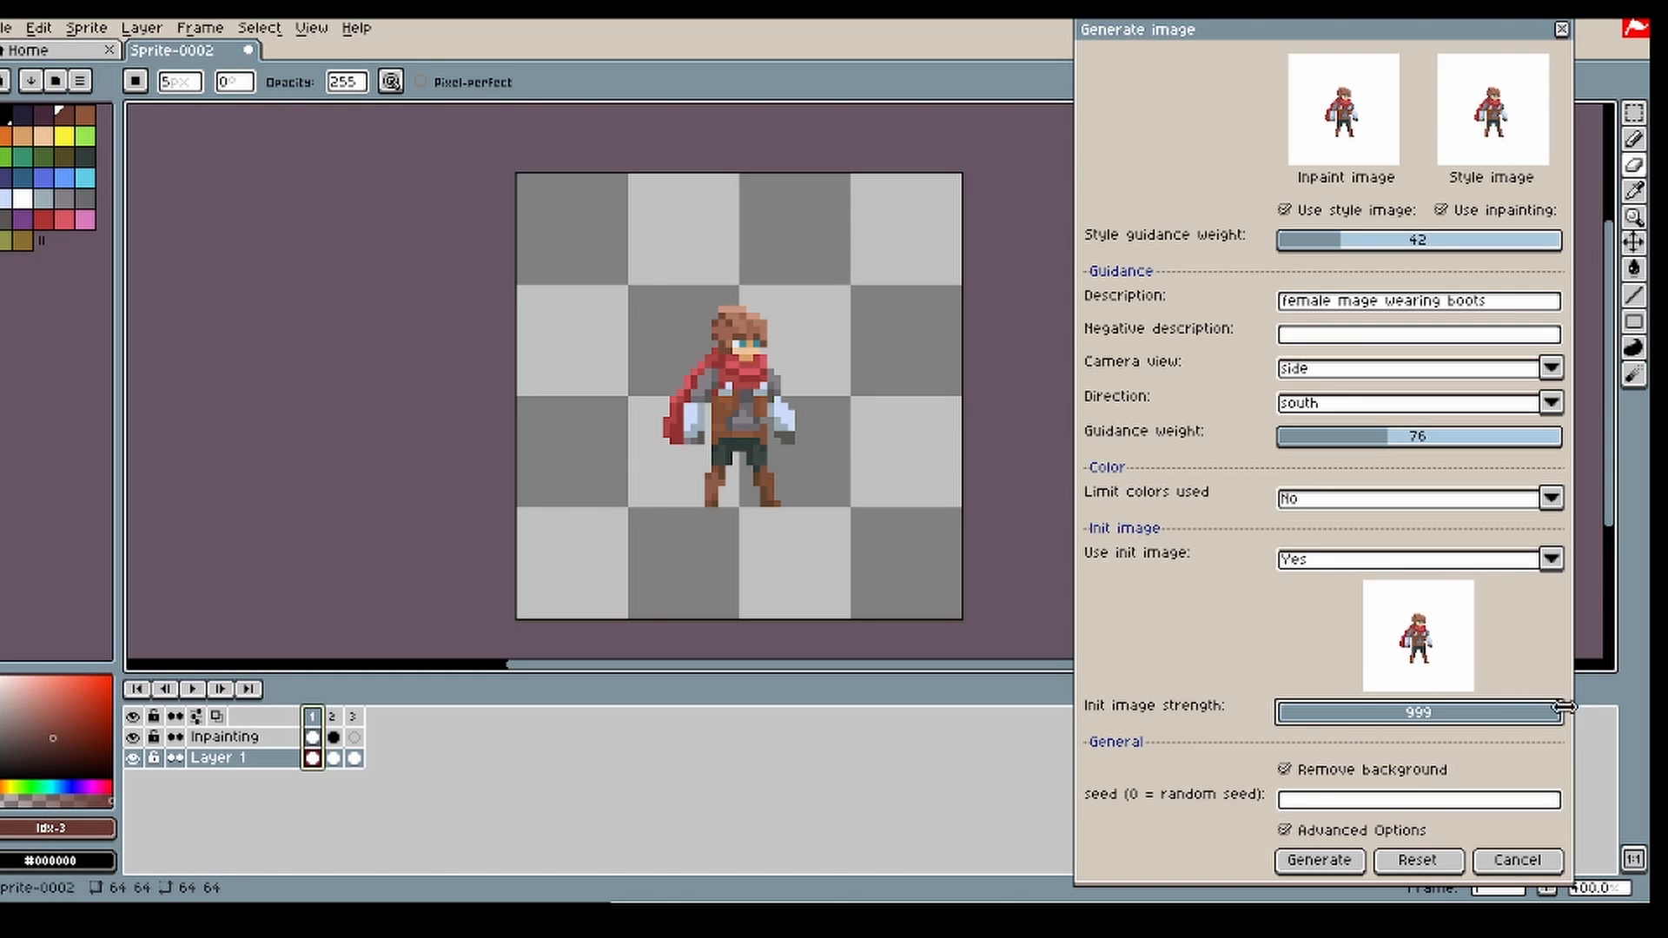